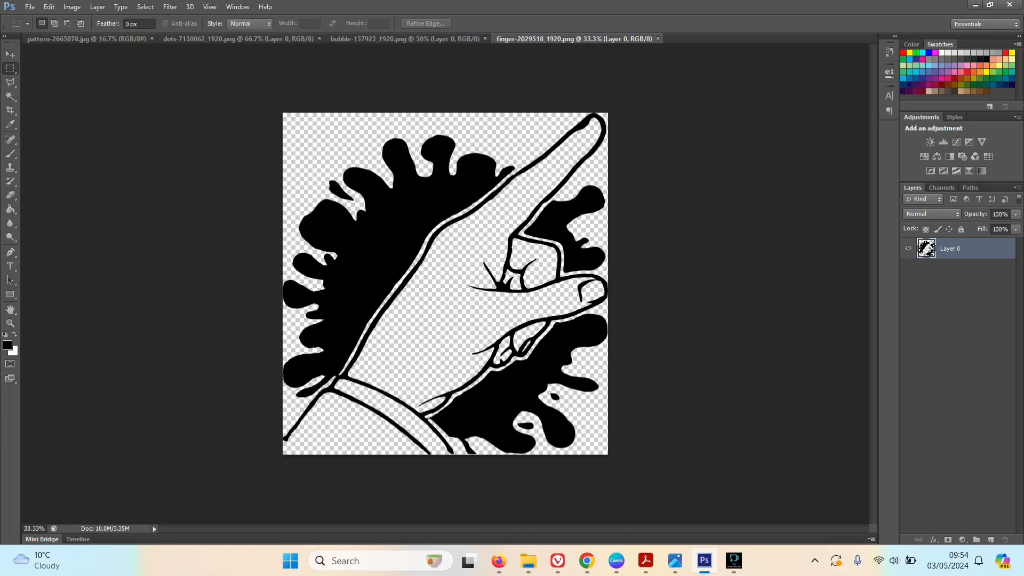
# Start a new document and set its resolution to 300 pixels/centimeter
pyautogui.click(30, 7)
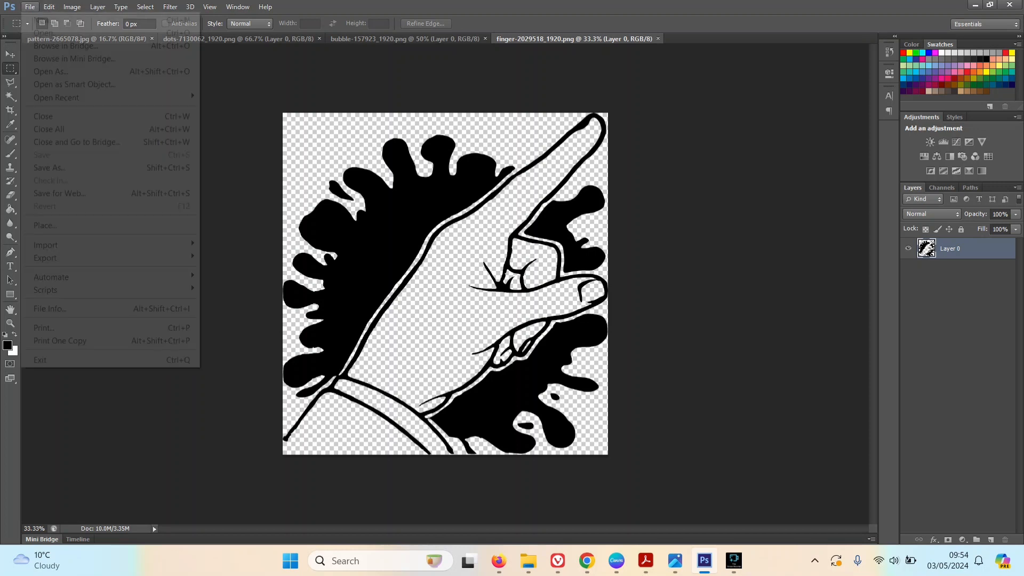
pyautogui.click(42, 19)
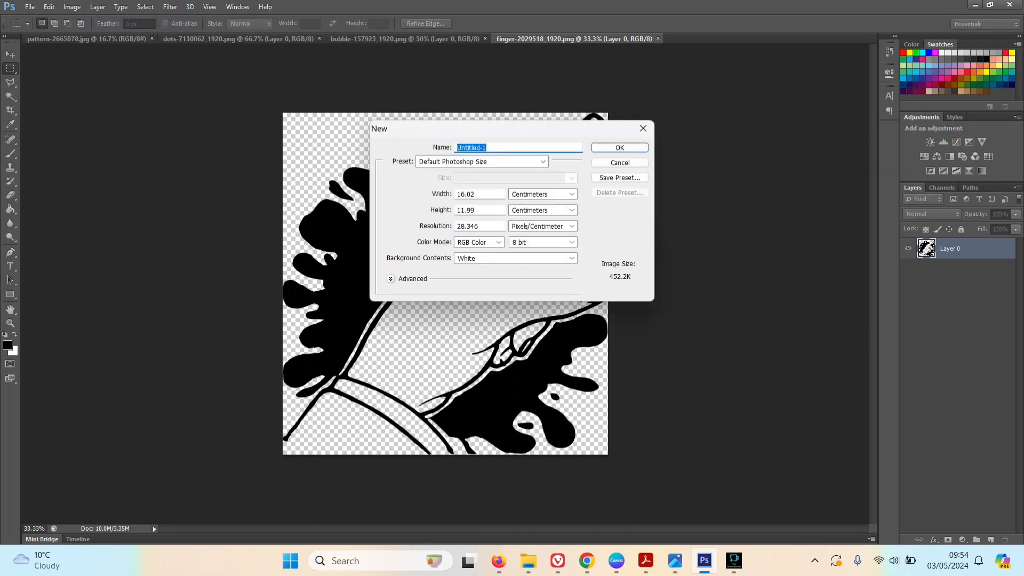
pyautogui.doubleClick(467, 226)
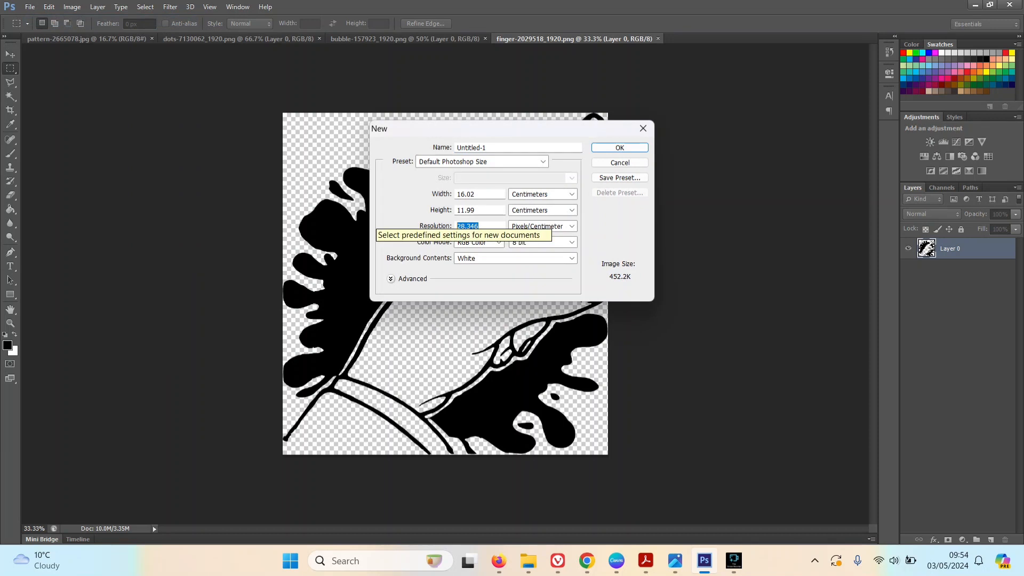
pyautogui.write('300')
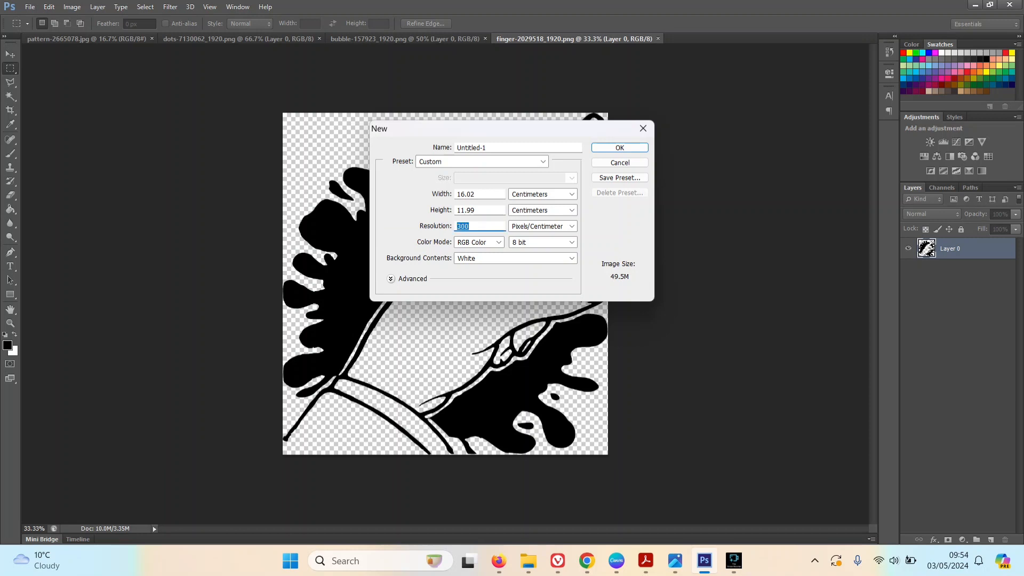
# Set the new document's size to 30 cm wide and 21 cm high in centimeters, and create it
pyautogui.click(571, 194)
pyautogui.press('Down')
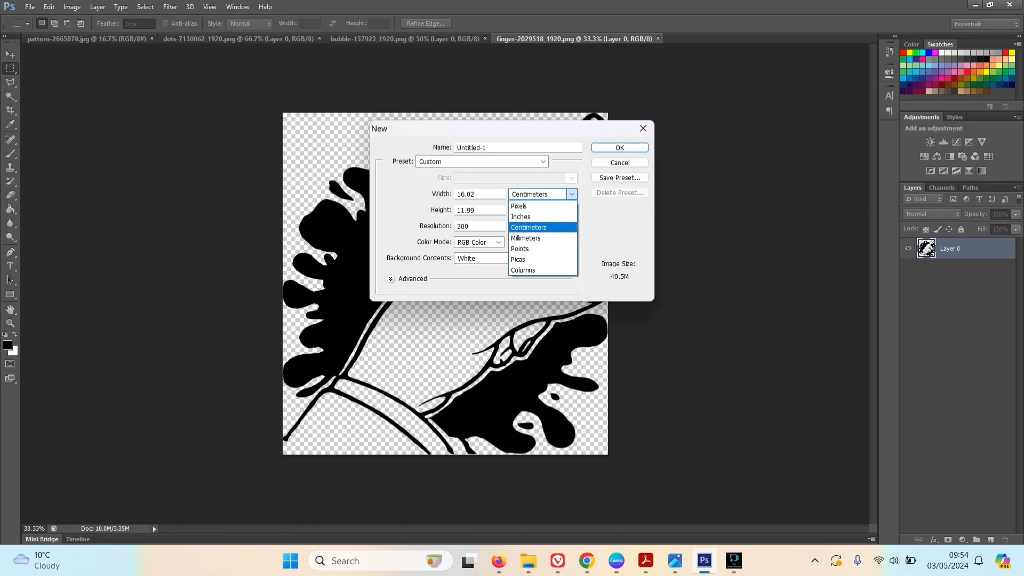
pyautogui.press('Down')
pyautogui.press('Up')
pyautogui.press('Return')
pyautogui.hotkey('shift', 'Tab')
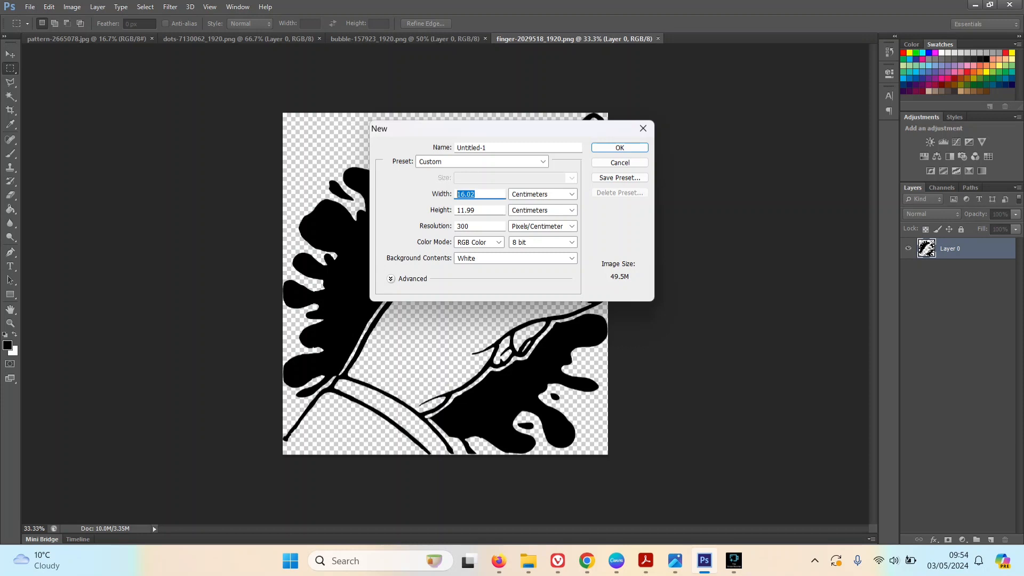
pyautogui.write('30')
pyautogui.press('Tab')
pyautogui.write('21')
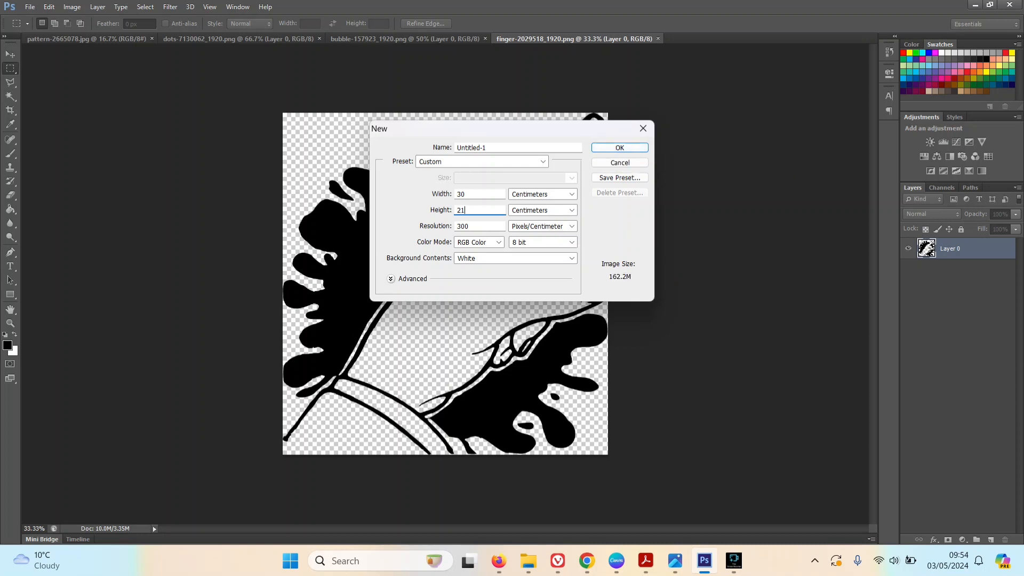
pyautogui.click(618, 148)
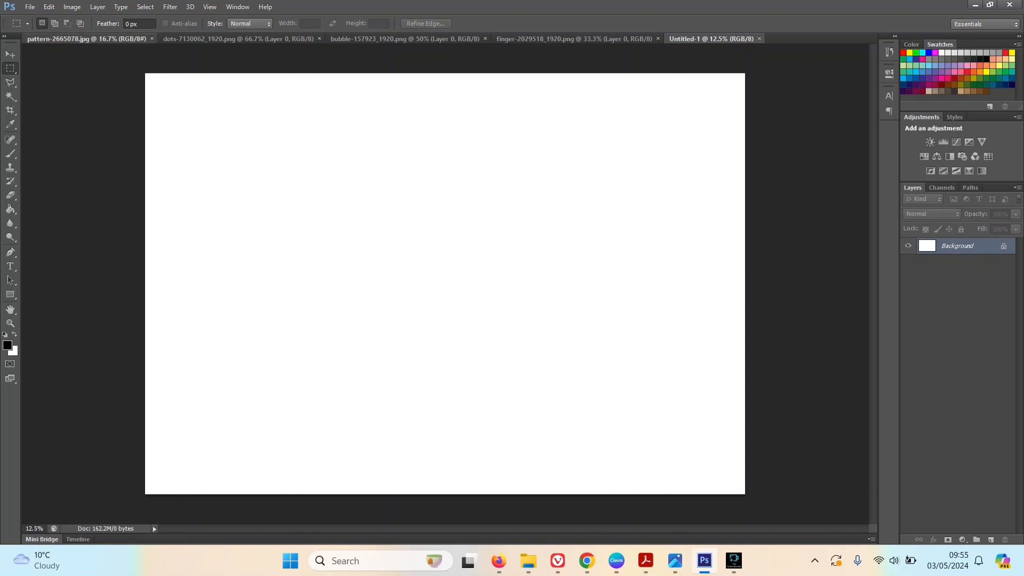
# Reorder the open documents so the dot pattern and speech bubble images come after the new blank document
pyautogui.moveTo(86, 38)
pyautogui.mouseDown()
pyautogui.moveTo(88, 66)
pyautogui.moveTo(88, 36)
pyautogui.mouseUp()
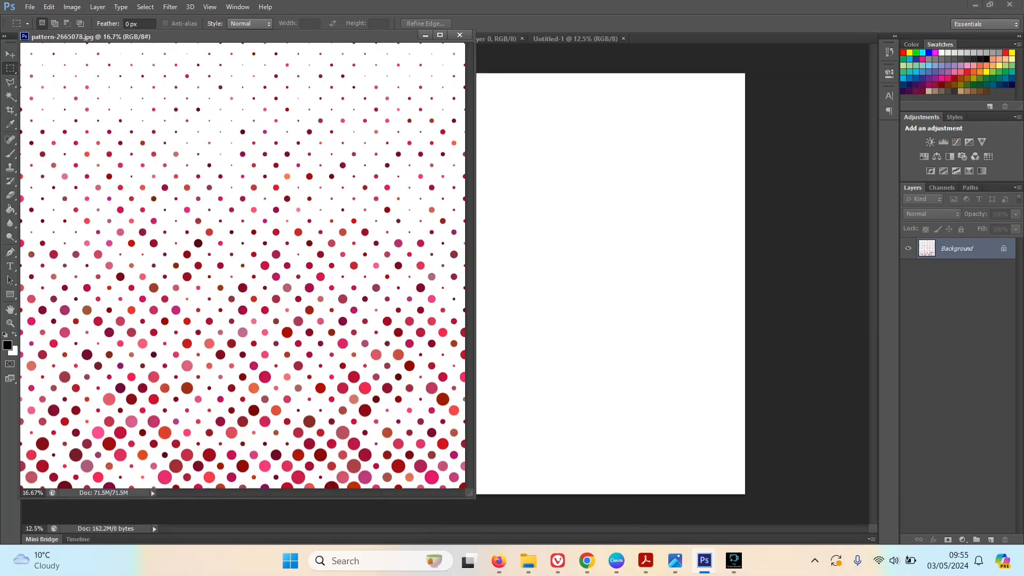
pyautogui.moveTo(88, 36); pyautogui.dragTo(576, 38)
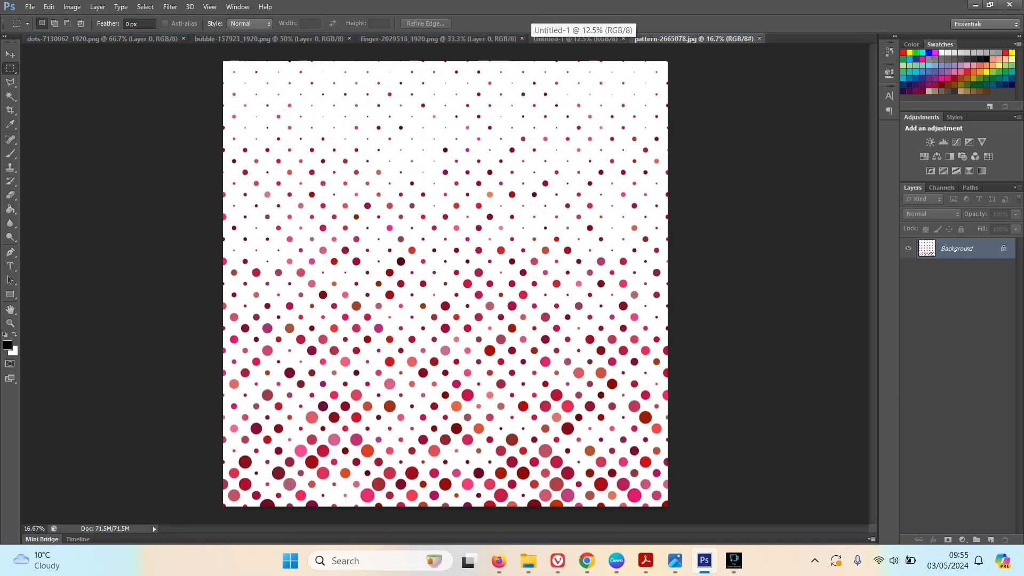
pyautogui.click(575, 38)
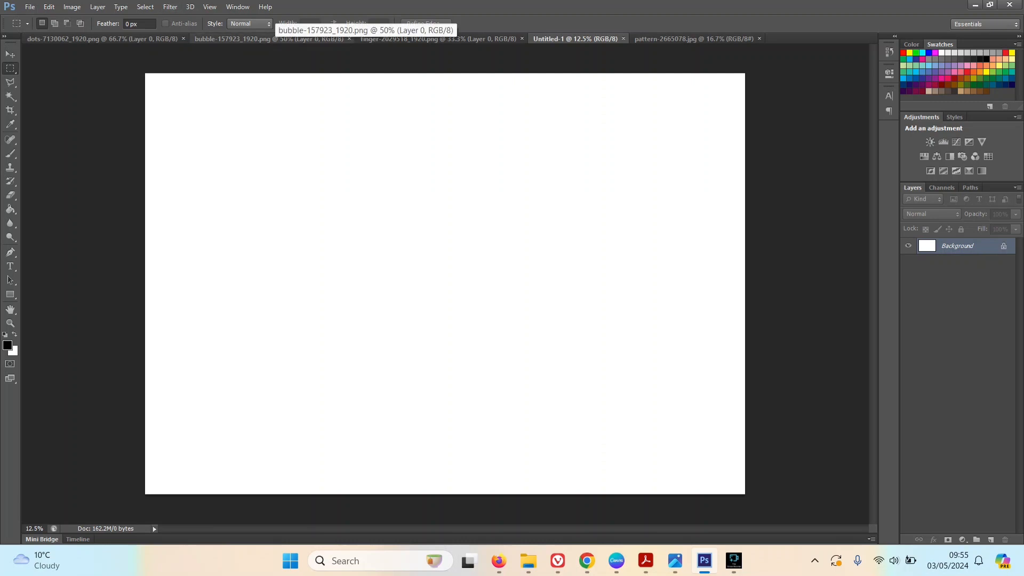
pyautogui.moveTo(274, 39)
pyautogui.mouseDown()
pyautogui.moveTo(274, 51)
pyautogui.moveTo(274, 38)
pyautogui.mouseUp()
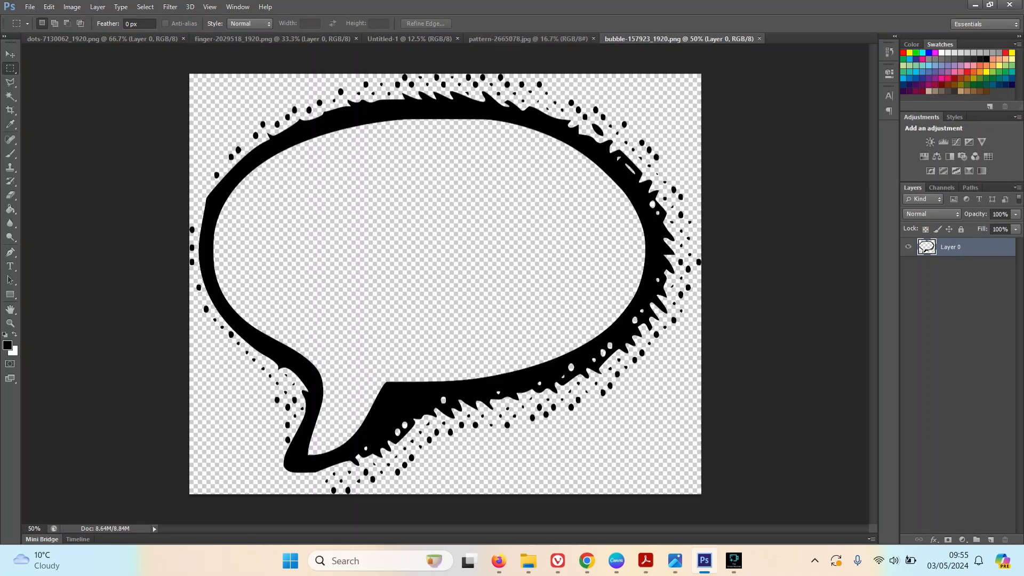
# Float the pointing finger image in its own window over the blank Untitled-1 document
pyautogui.click(328, 39)
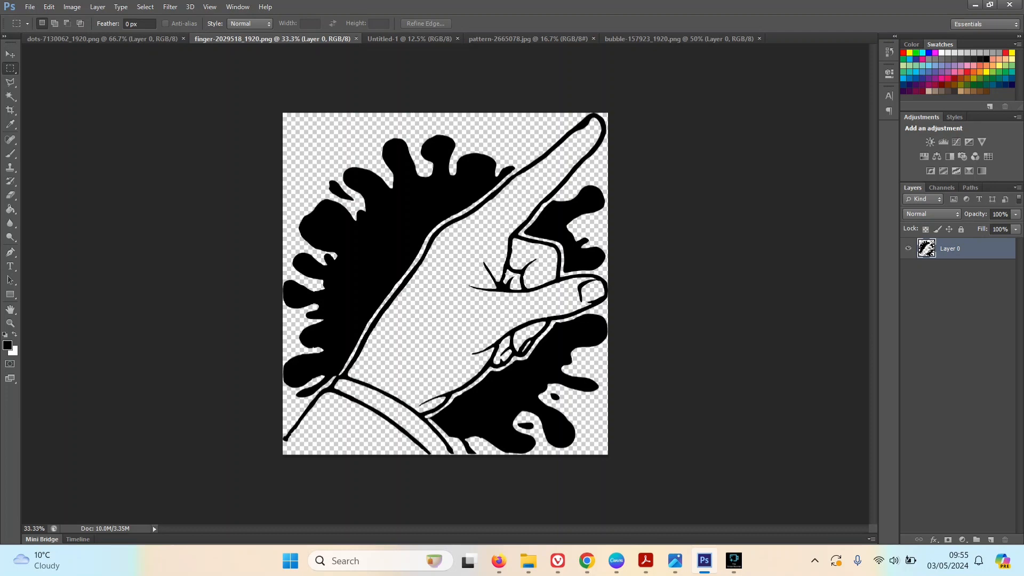
pyautogui.moveTo(328, 39); pyautogui.dragTo(328, 98)
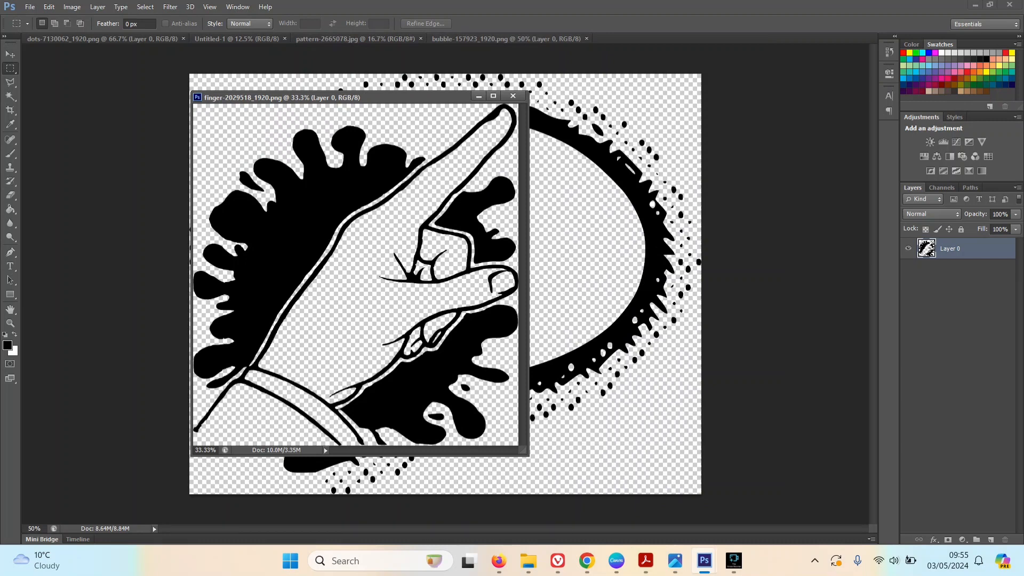
pyautogui.click(236, 38)
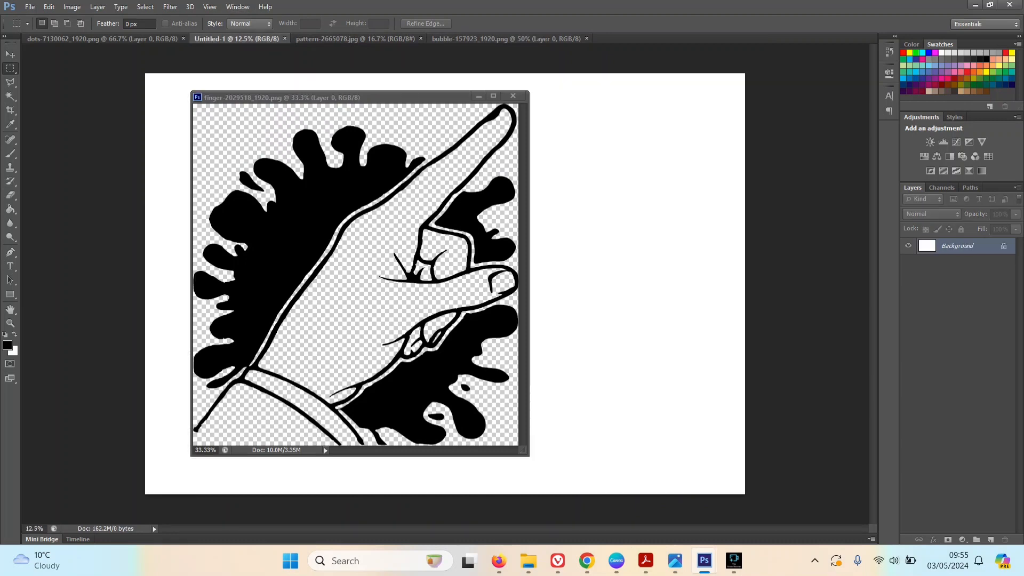
# Try to copy the pointing finger artwork onto the blank document with the Move tool
pyautogui.press('v')
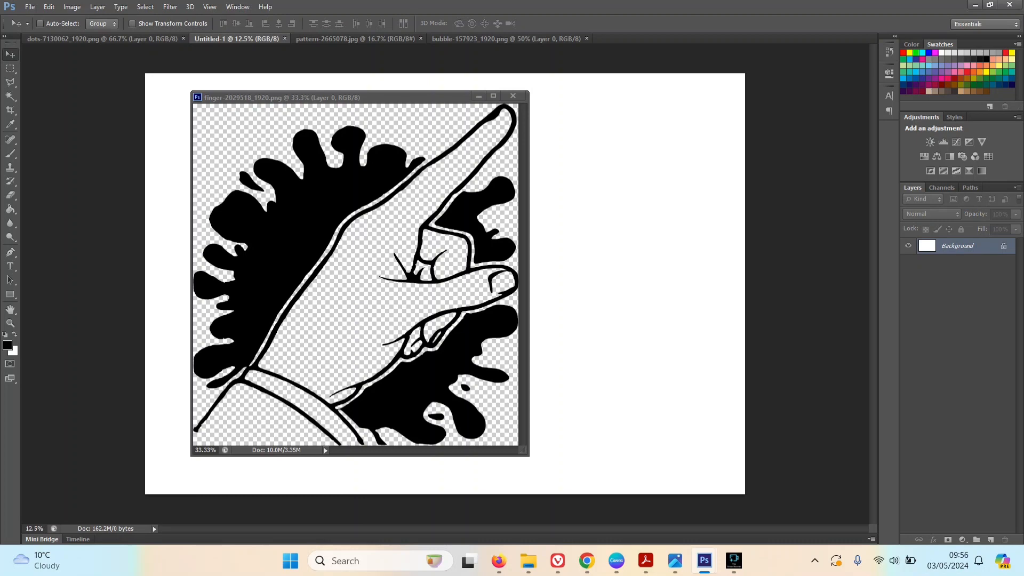
pyautogui.click(355, 274)
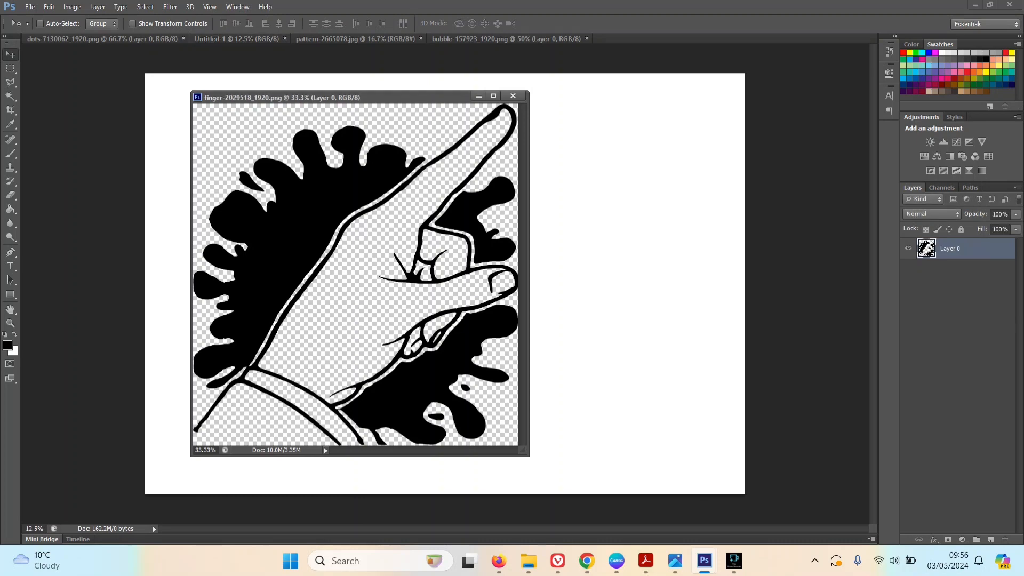
pyautogui.moveTo(355, 274); pyautogui.dragTo(632, 306)
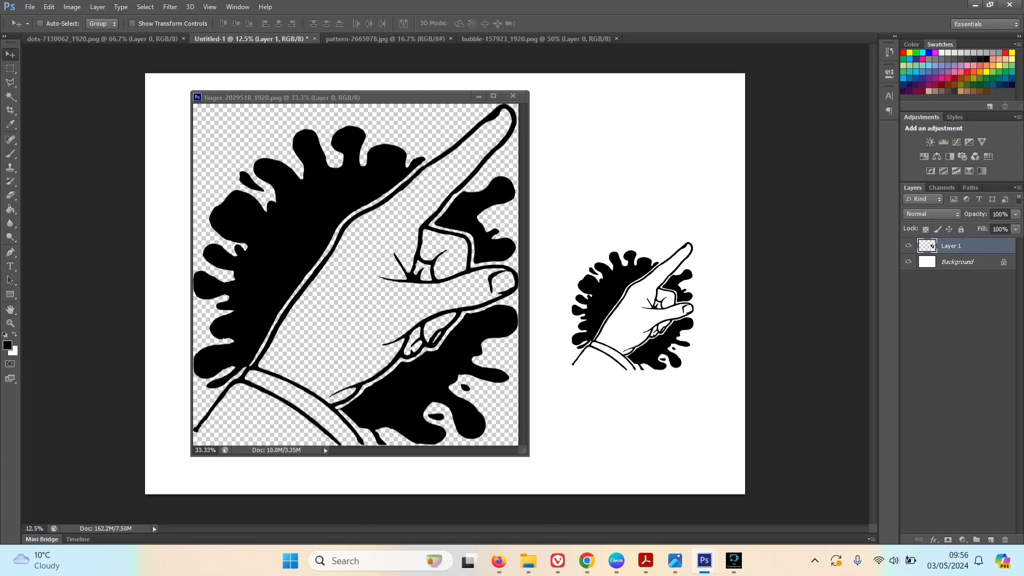
pyautogui.hotkey('ctrl', 'z')
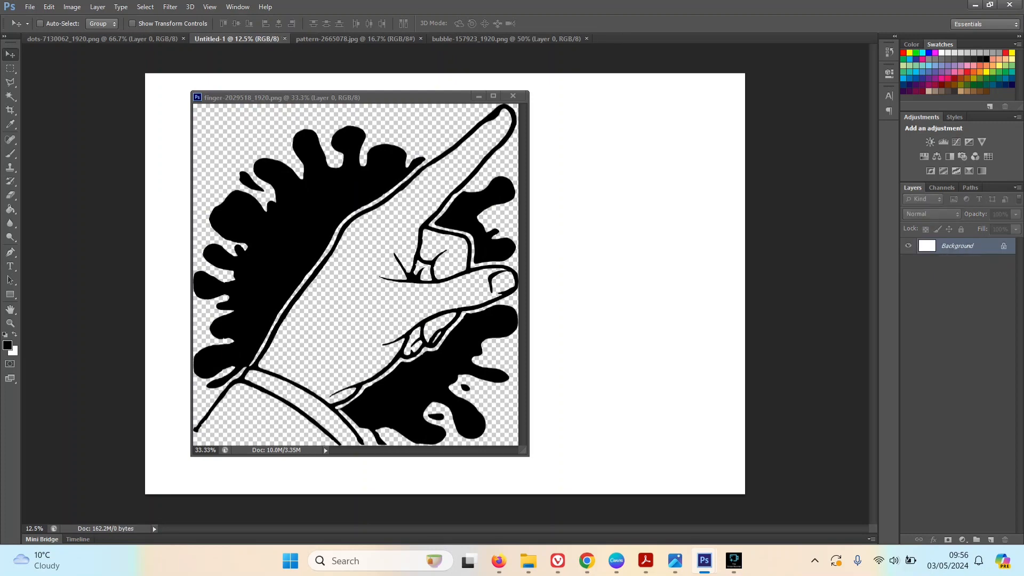
# Resample the finger image to a resolution of 3 pixels/inch and set its layer opacity to 100%
pyautogui.click(355, 98)
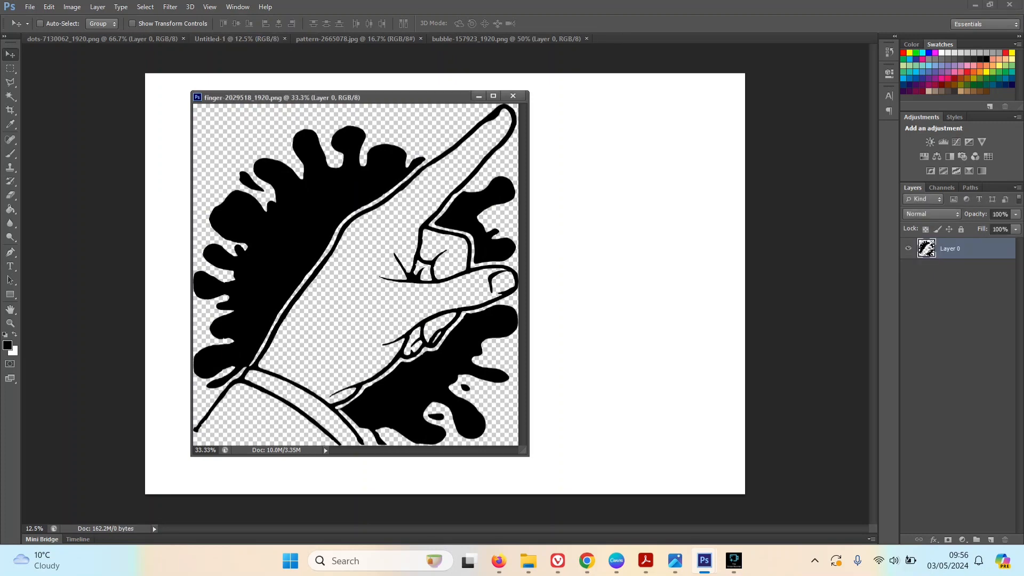
pyautogui.click(72, 7)
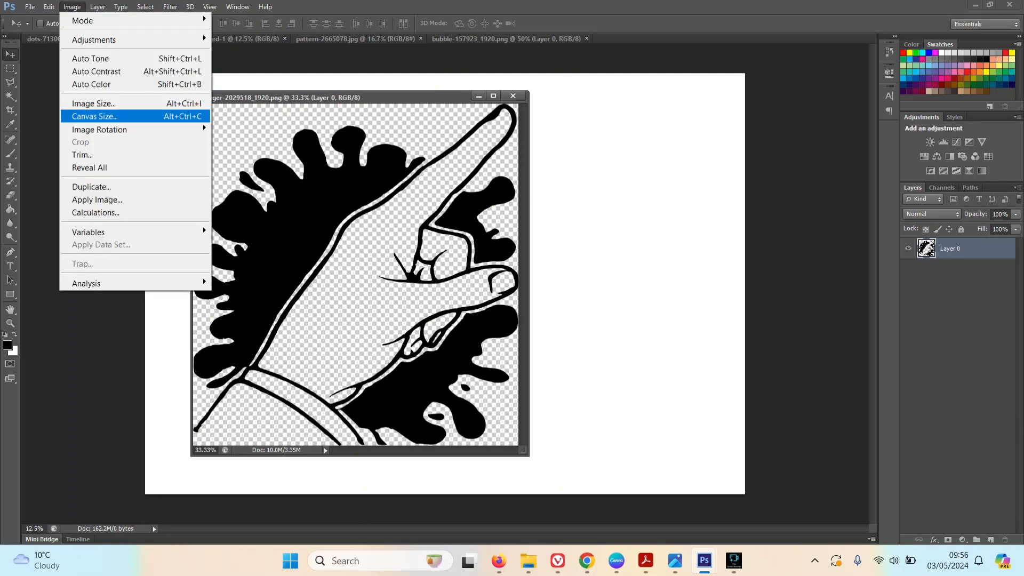
pyautogui.click(92, 104)
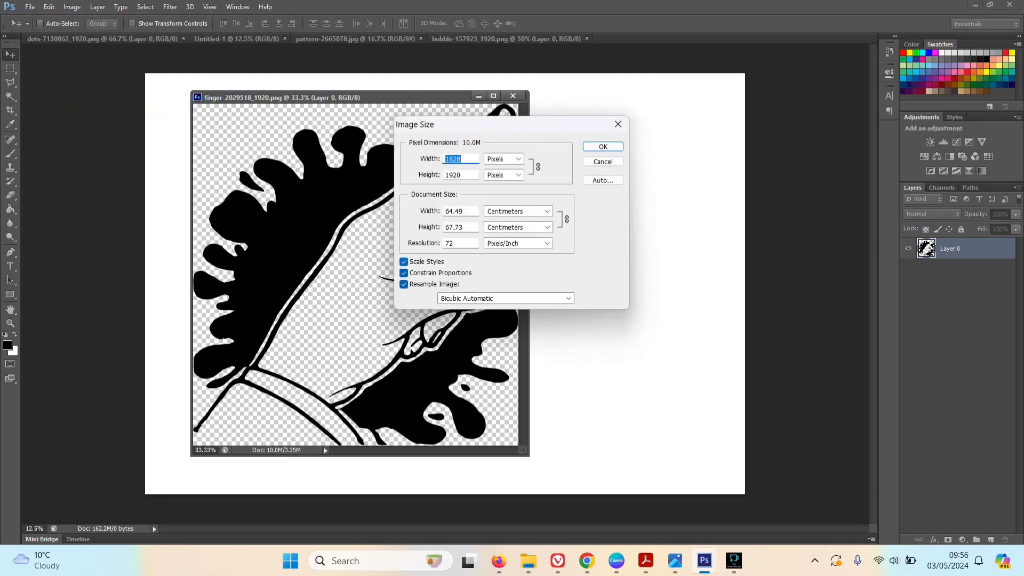
pyautogui.doubleClick(449, 243)
pyautogui.write('3')
pyautogui.press('Return')
pyautogui.press('0')
pyautogui.press('0')
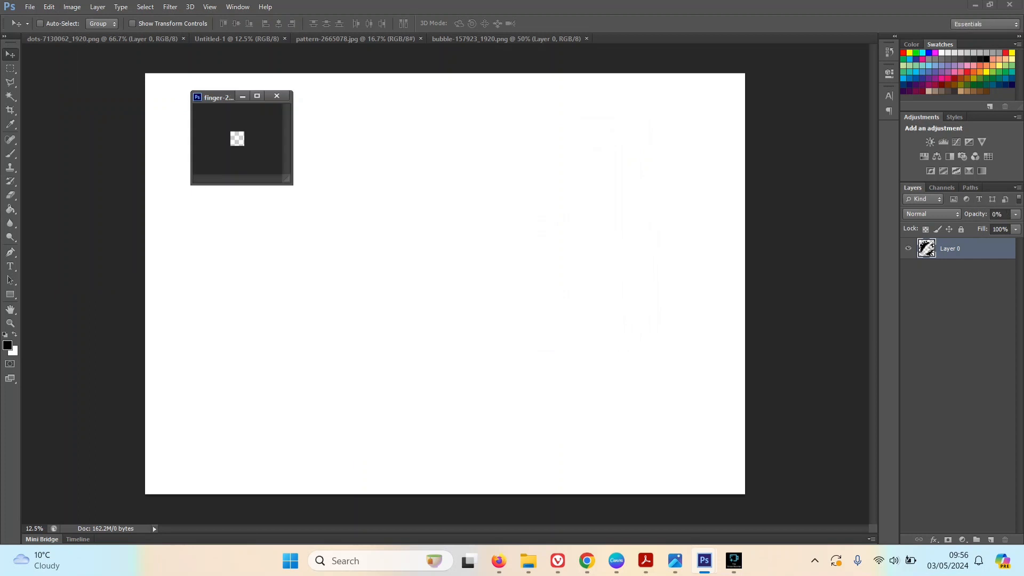
pyautogui.press('0')
pyautogui.click(71, 6)
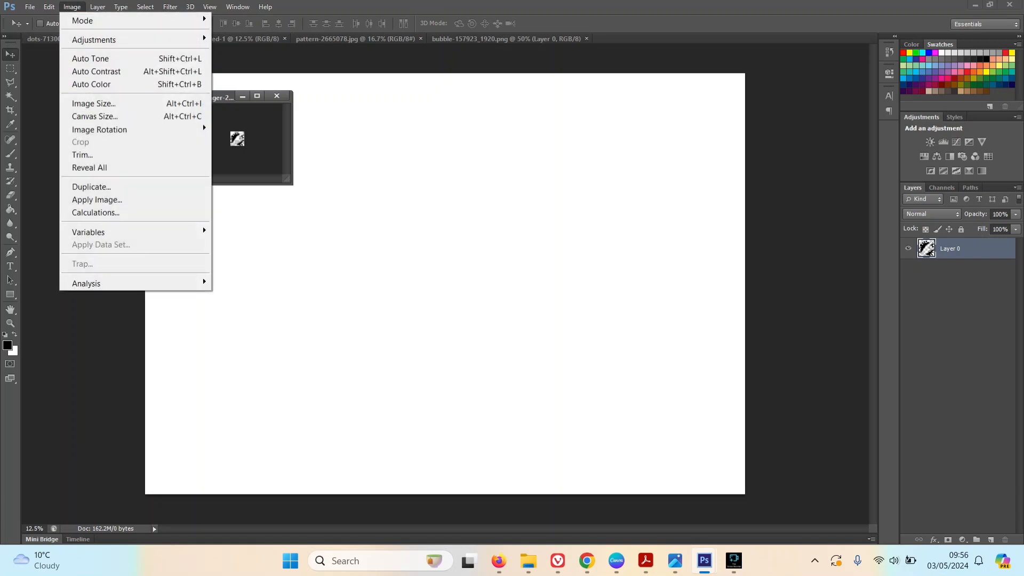
pyautogui.click(93, 116)
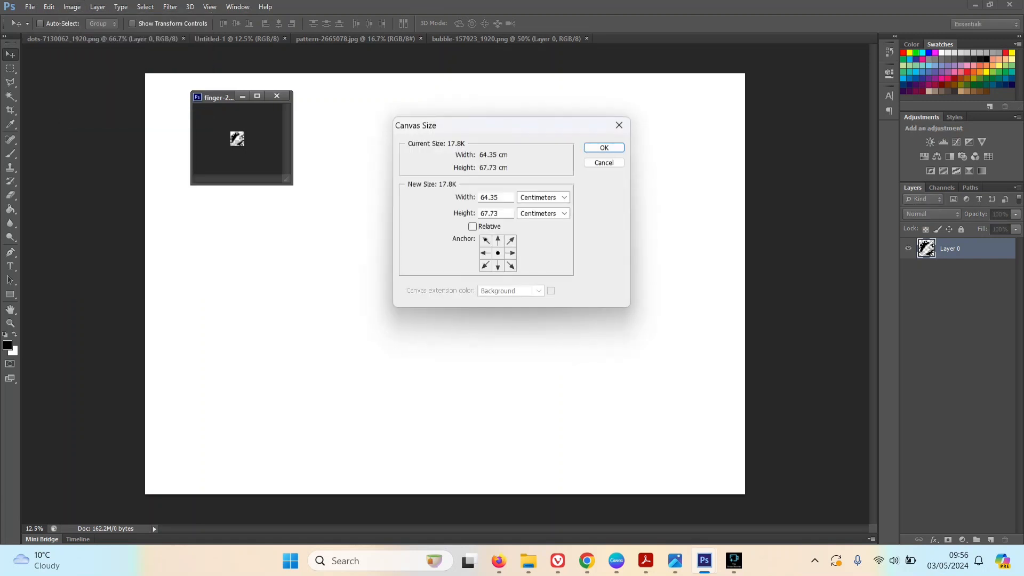
pyautogui.click(603, 163)
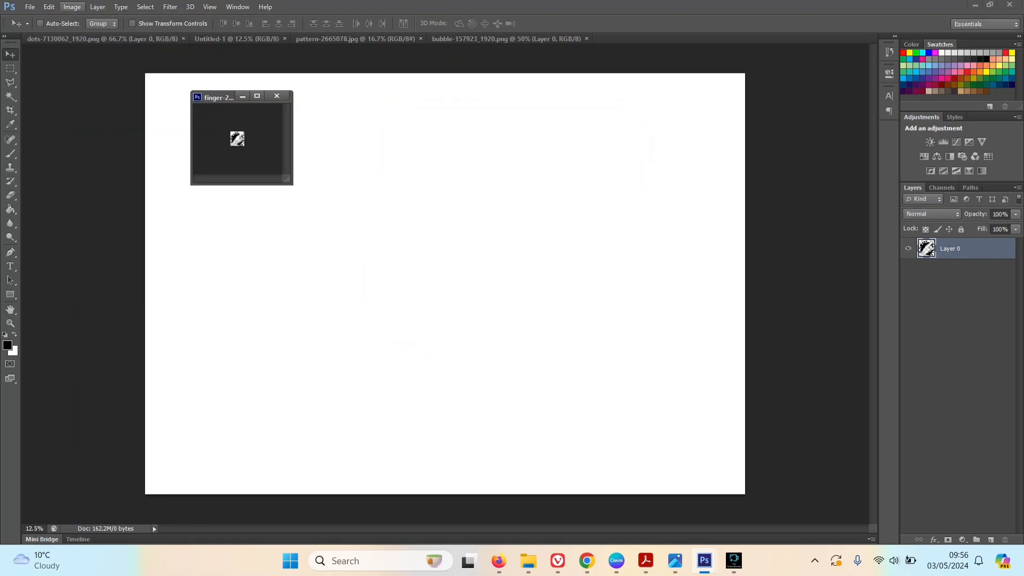
# Resample the finger image to 300 pixels/inch with a document width of 20 cm, keeping its proportions
pyautogui.click(71, 7)
pyautogui.click(93, 103)
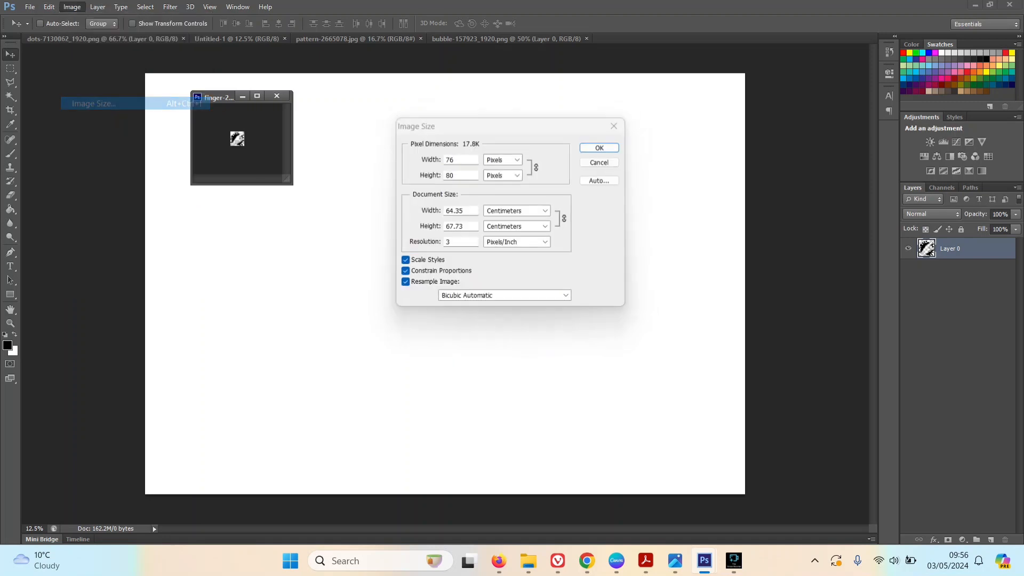
pyautogui.click(451, 244)
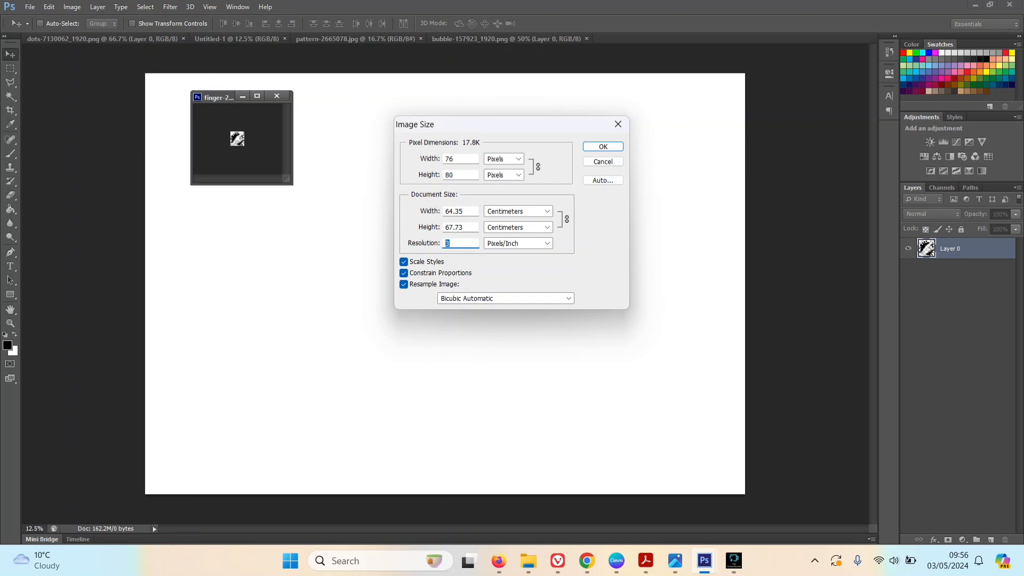
pyautogui.write('00')
pyautogui.doubleClick(454, 211)
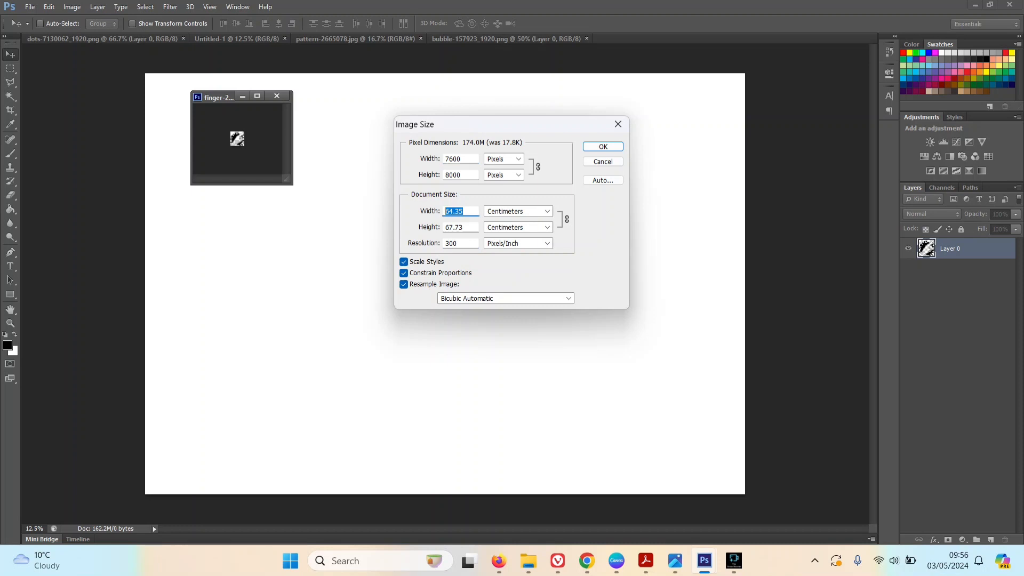
pyautogui.write('3')
pyautogui.press('BackSpace')
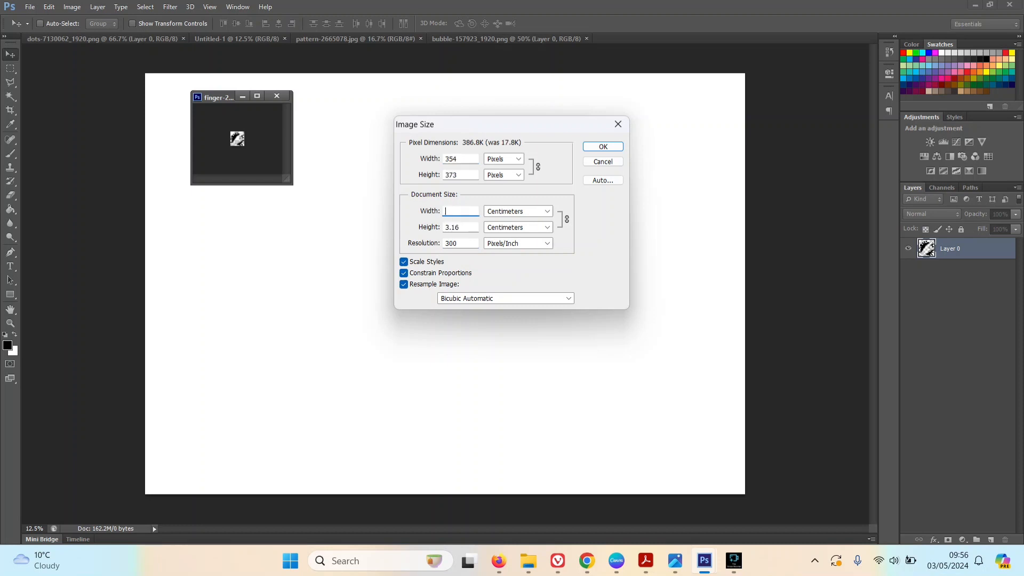
pyautogui.write('0')
pyautogui.press('BackSpace')
pyautogui.write('20')
pyautogui.press('Return')
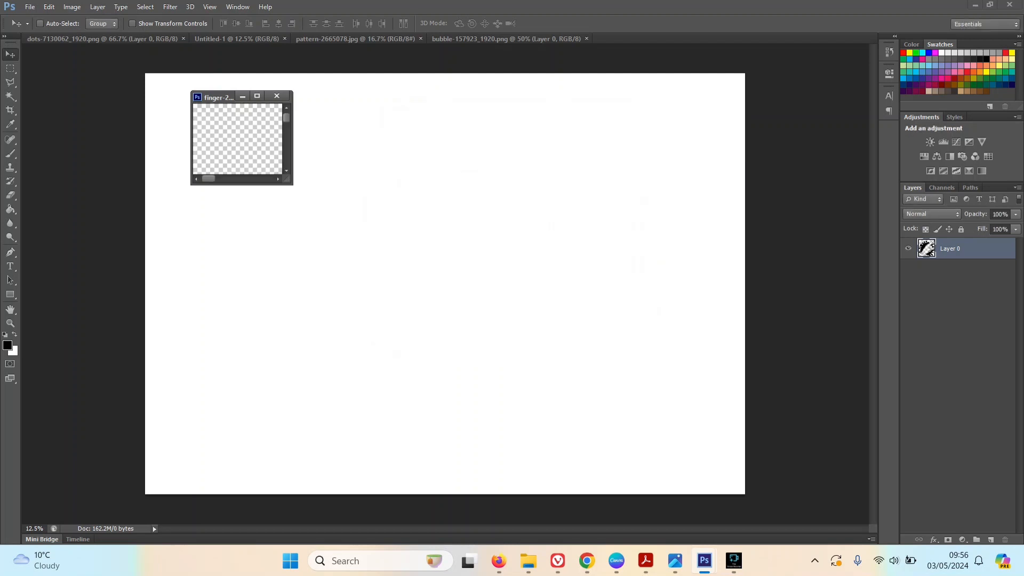
# Try to copy the resized finger artwork onto the blank document
pyautogui.moveTo(238, 139); pyautogui.dragTo(479, 272)
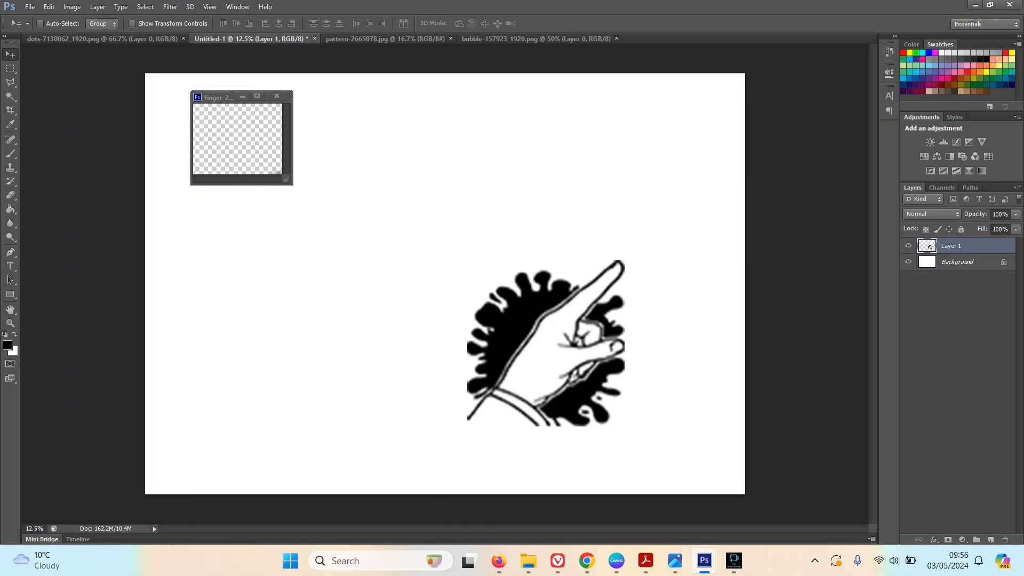
pyautogui.hotkey('ctrl', 'z')
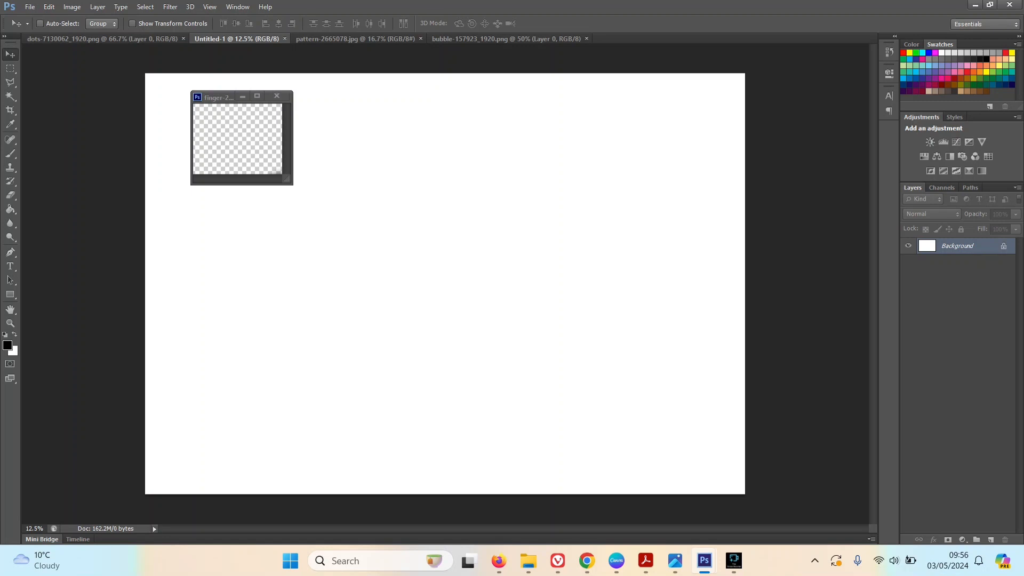
# Revert the finger image to its originally opened state by removing both Image Size changes from its history
pyautogui.click(889, 52)
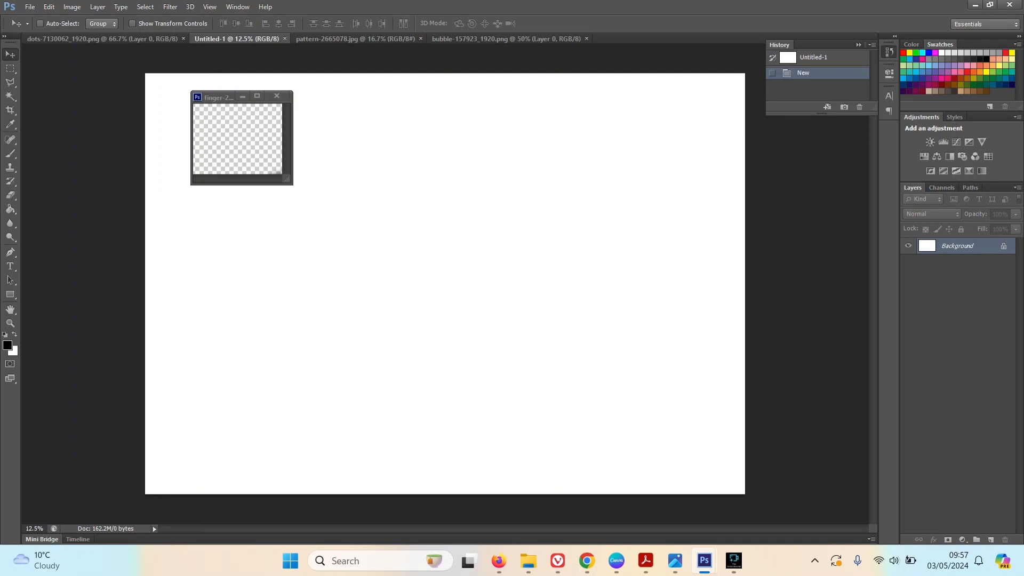
pyautogui.click(219, 97)
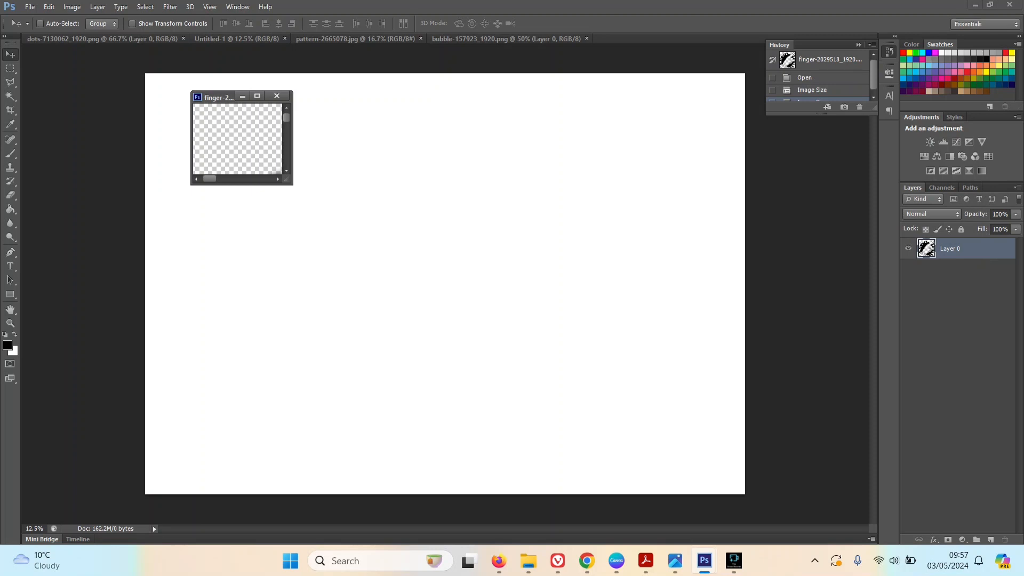
pyautogui.hotkey('ctrl', 'z')
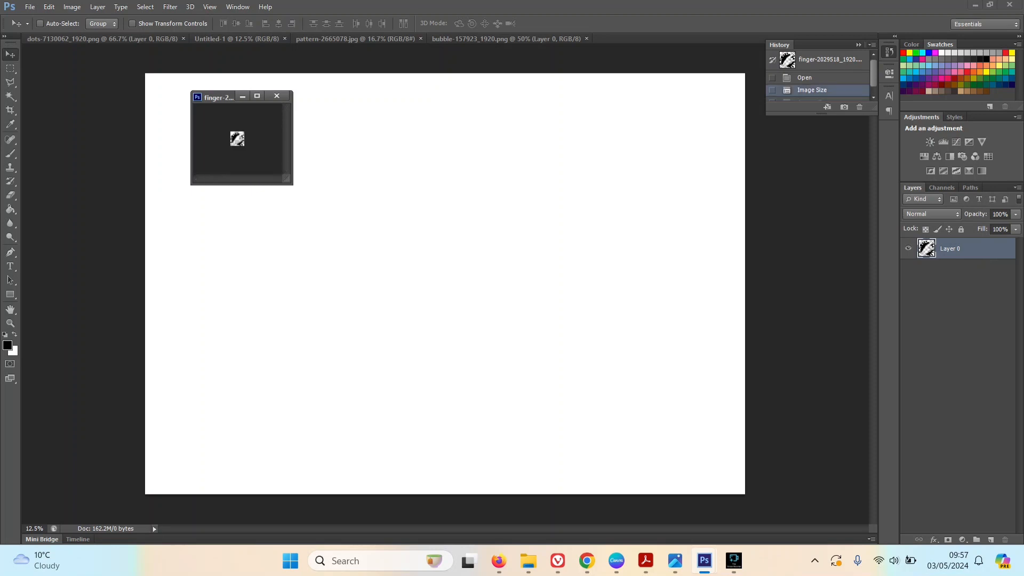
pyautogui.click(859, 107)
pyautogui.press('Return')
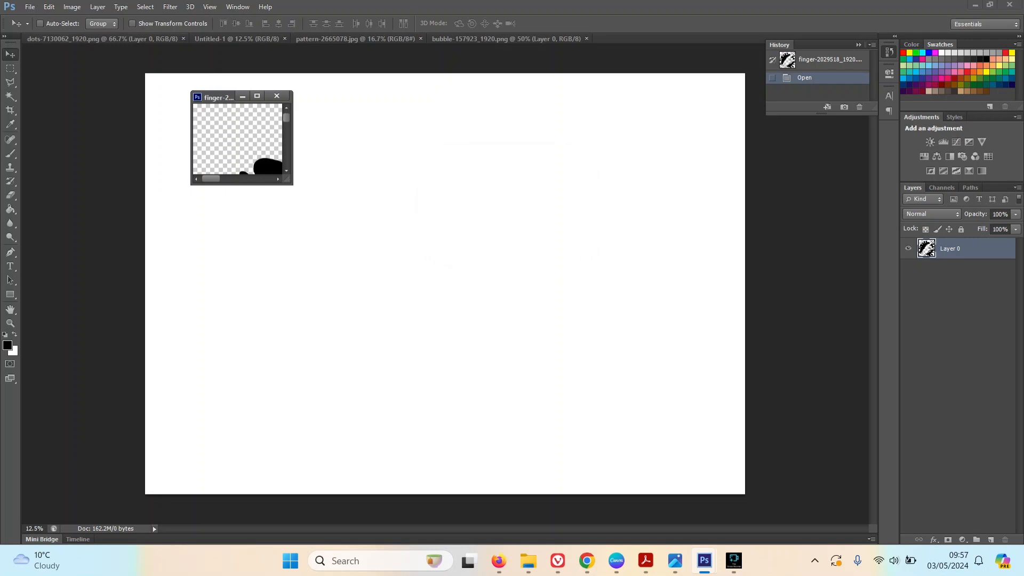
# Resample the original finger image to 300 pixels/inch with a document width of 20 cm, keeping its proportions
pyautogui.click(72, 6)
pyautogui.click(94, 104)
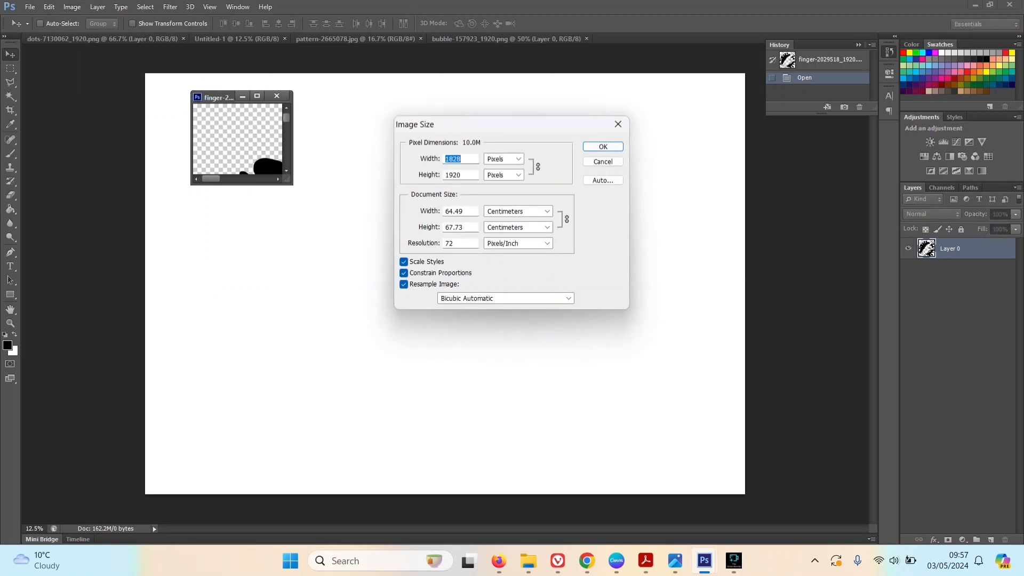
pyautogui.doubleClick(449, 243)
pyautogui.write('300')
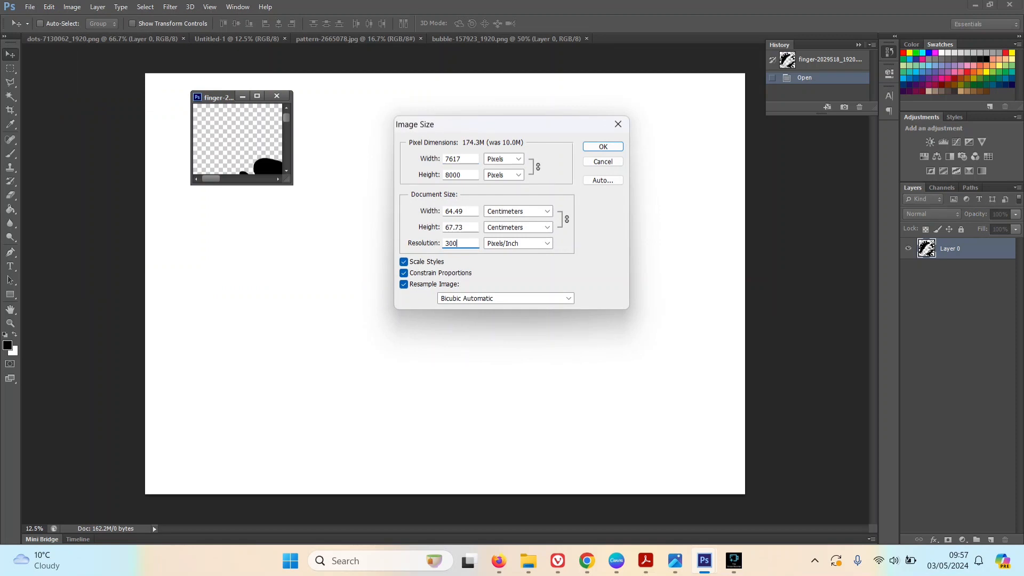
pyautogui.doubleClick(453, 211)
pyautogui.write('20')
pyautogui.press('Return')
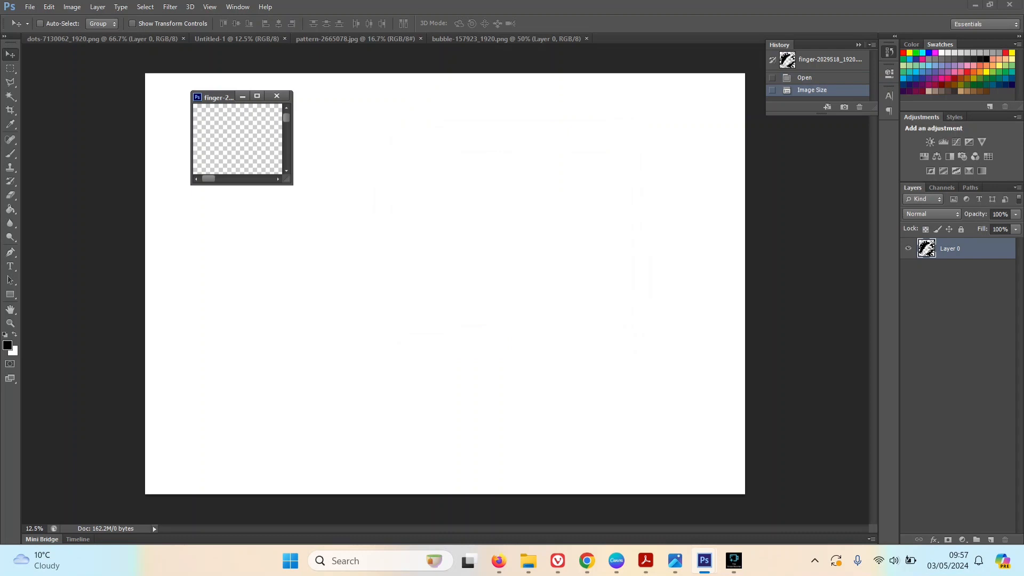
# Copy the resized finger artwork onto the blank document, dock the floating finger image with the other documents, and return to Untitled-1
pyautogui.moveTo(237, 138); pyautogui.dragTo(427, 282)
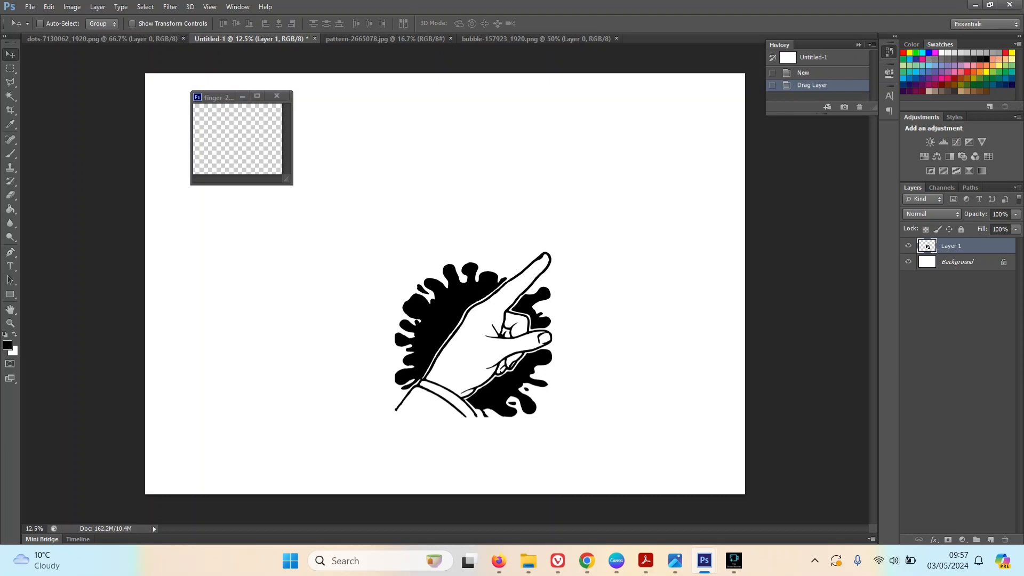
pyautogui.moveTo(224, 96); pyautogui.dragTo(672, 38)
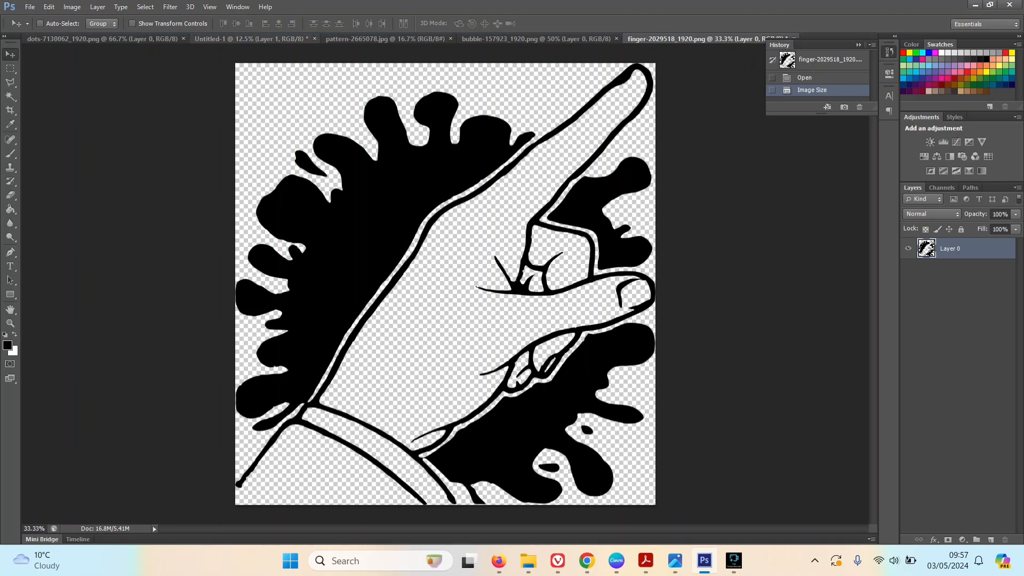
pyautogui.click(250, 38)
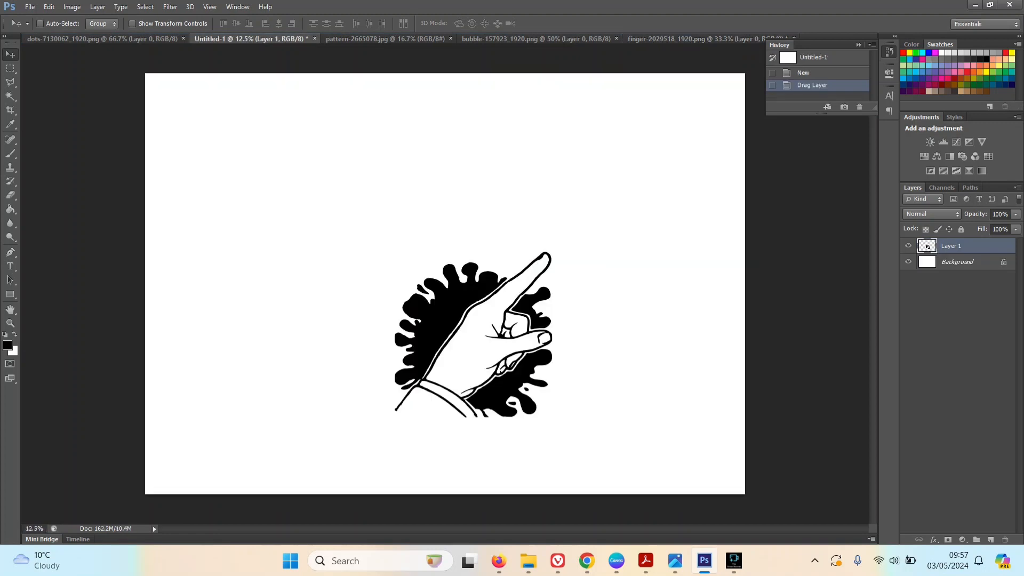
# Move the hand toward the canvas's left side, rotate it about 50° clockwise to point right, and scale it to about 108.6%
pyautogui.moveTo(499, 319); pyautogui.dragTo(314, 293)
pyautogui.hotkey('ctrl', 't')
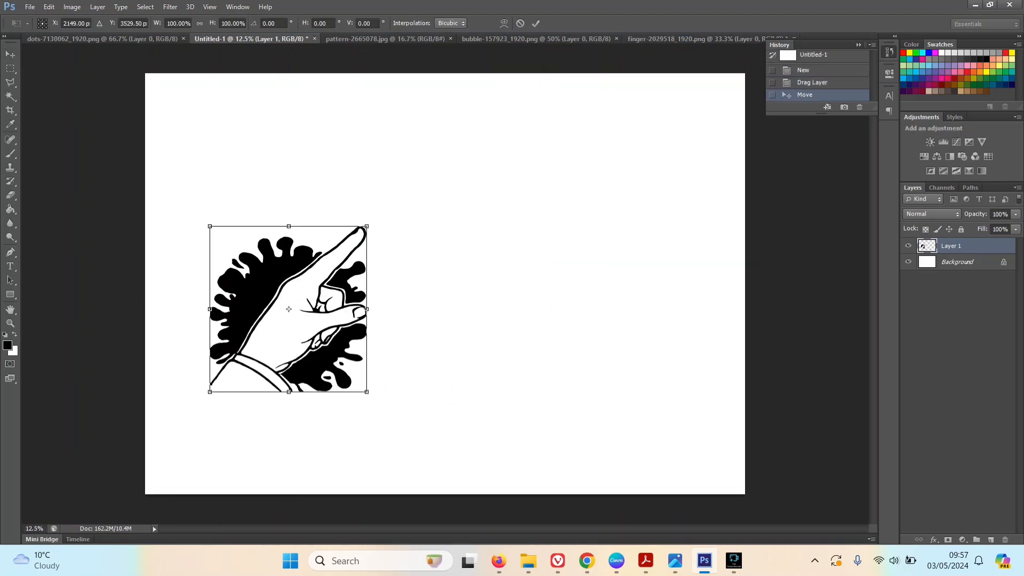
pyautogui.moveTo(203, 218); pyautogui.dragTo(306, 154)
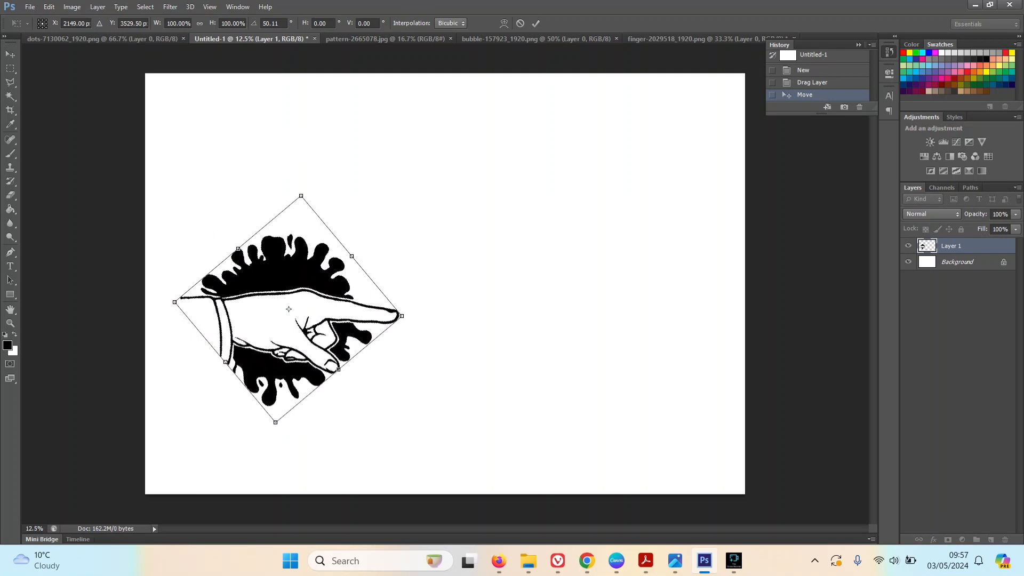
pyautogui.moveTo(401, 315)
pyautogui.mouseDown()
pyautogui.moveTo(453, 319)
pyautogui.moveTo(421, 317)
pyautogui.mouseUp()
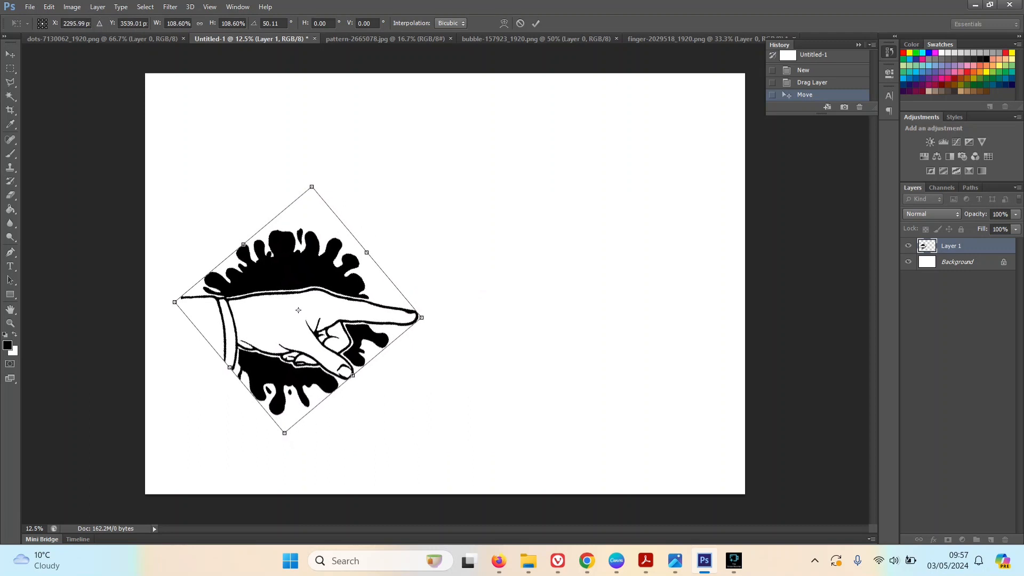
# Position the hand so its wrist end runs off the canvas's left edge at mid-height, and apply the transformation
pyautogui.moveTo(298, 309); pyautogui.dragTo(241, 267)
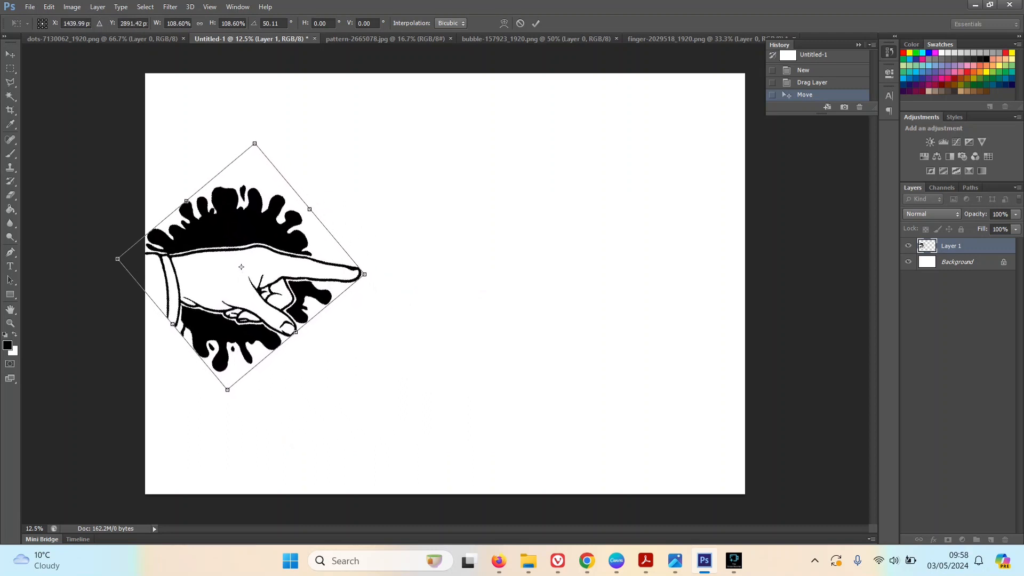
pyautogui.press('m')
pyautogui.moveTo(241, 266)
pyautogui.mouseDown()
pyautogui.moveTo(219, 273)
pyautogui.moveTo(241, 277)
pyautogui.mouseUp()
pyautogui.press('v')
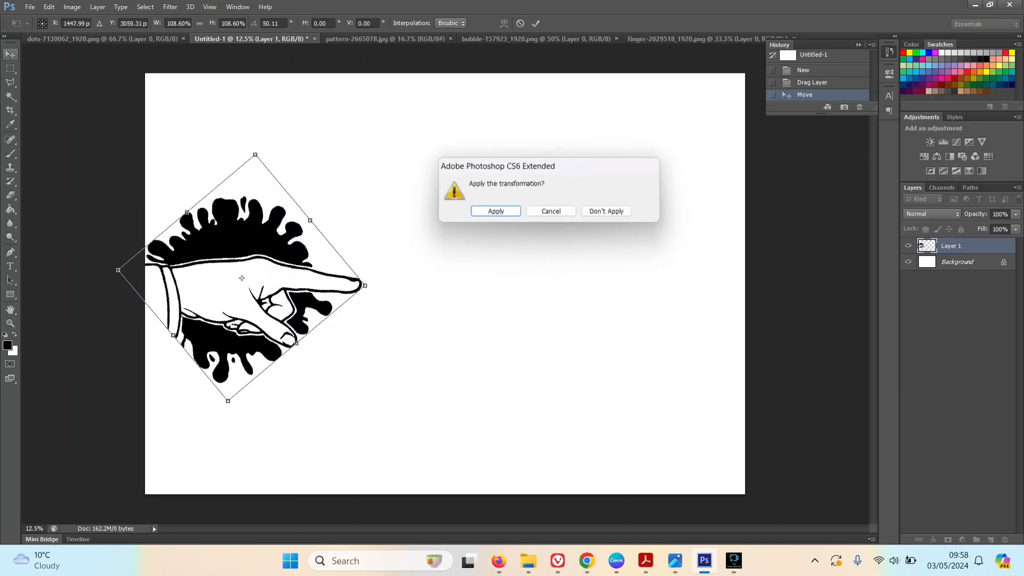
pyautogui.press('Return')
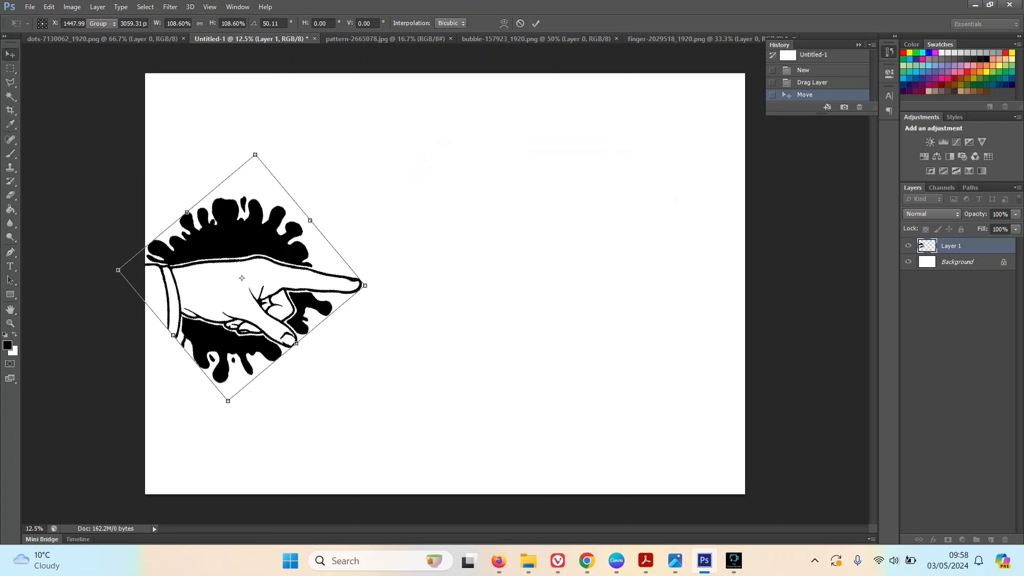
# Select a narrow diagonal strip across the open lower end of the shirt cuff with the Polygonal Lasso
pyautogui.press('z')
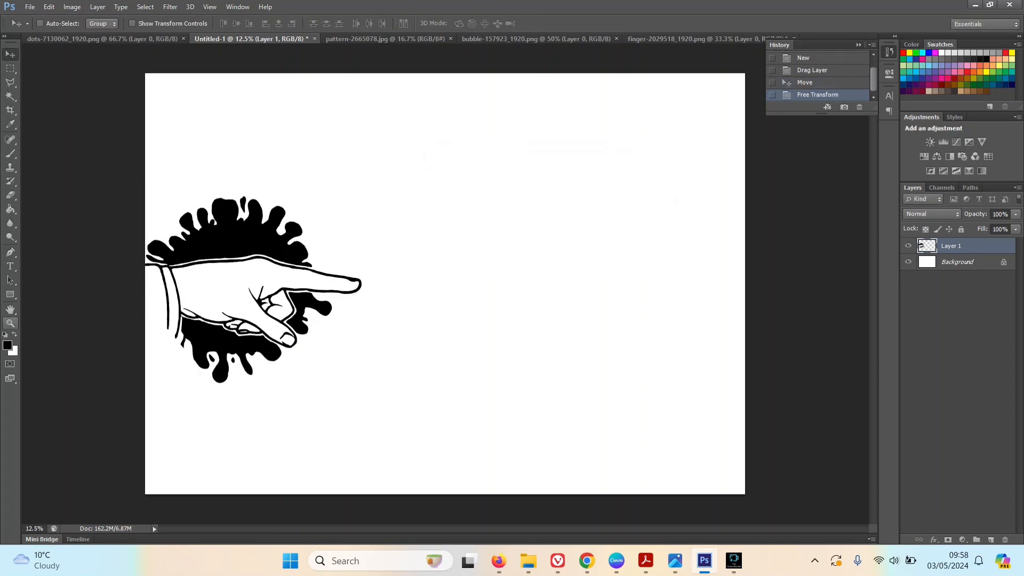
pyautogui.click(177, 330)
pyautogui.click(177, 330)
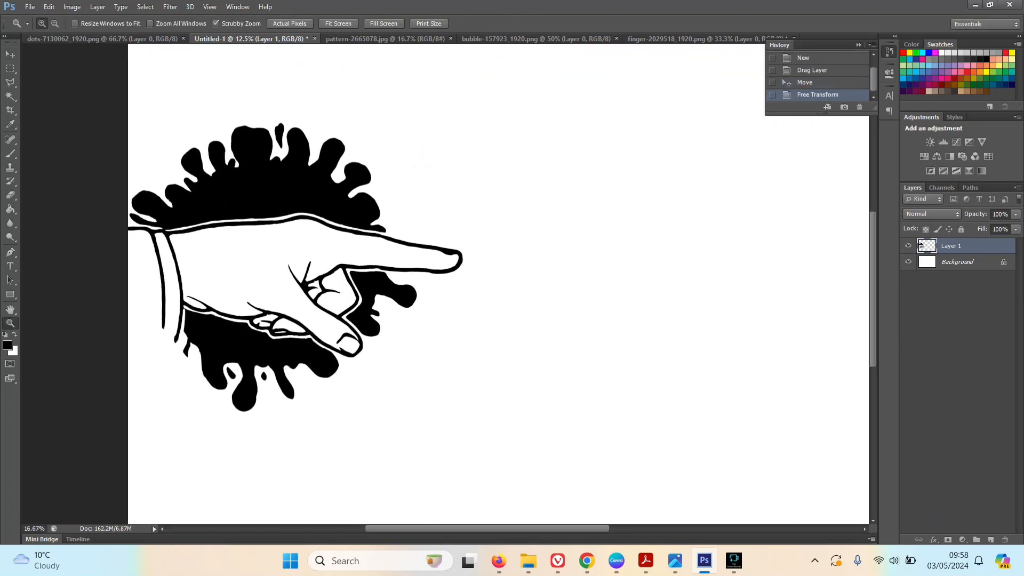
pyautogui.click(177, 331)
pyautogui.click(177, 330)
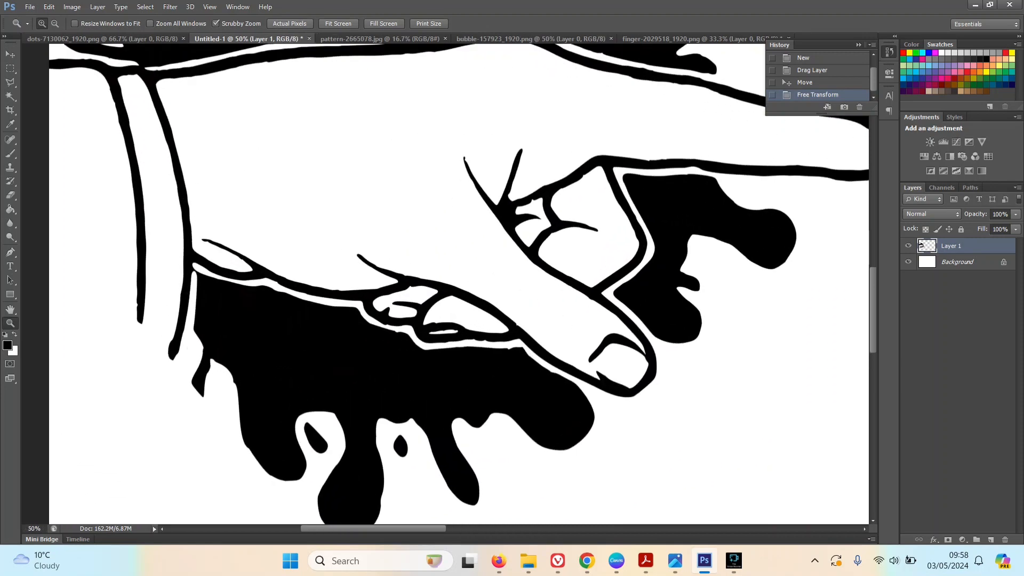
pyautogui.click(10, 82)
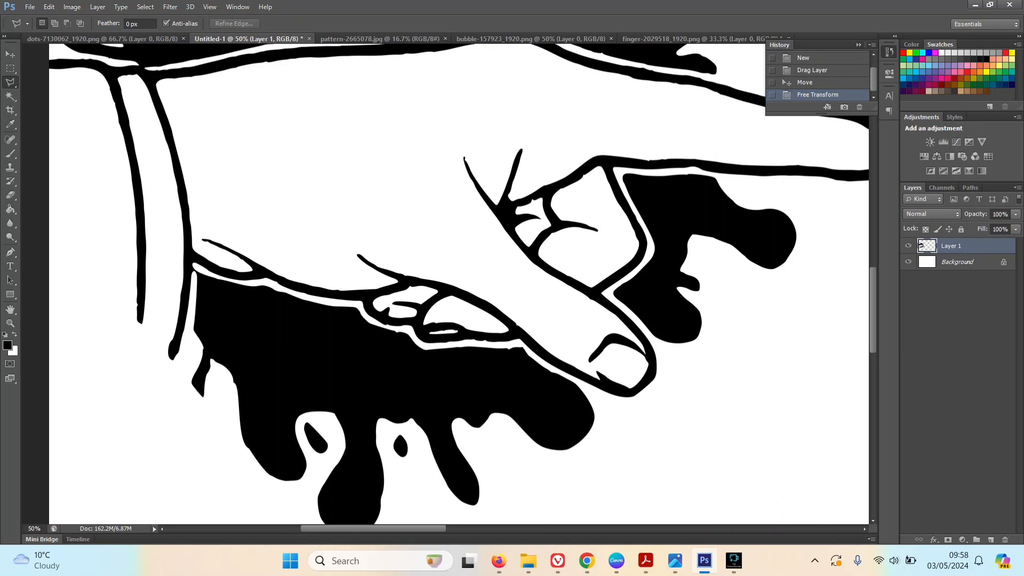
pyautogui.click(142, 322)
pyautogui.click(171, 355)
pyautogui.click(138, 321)
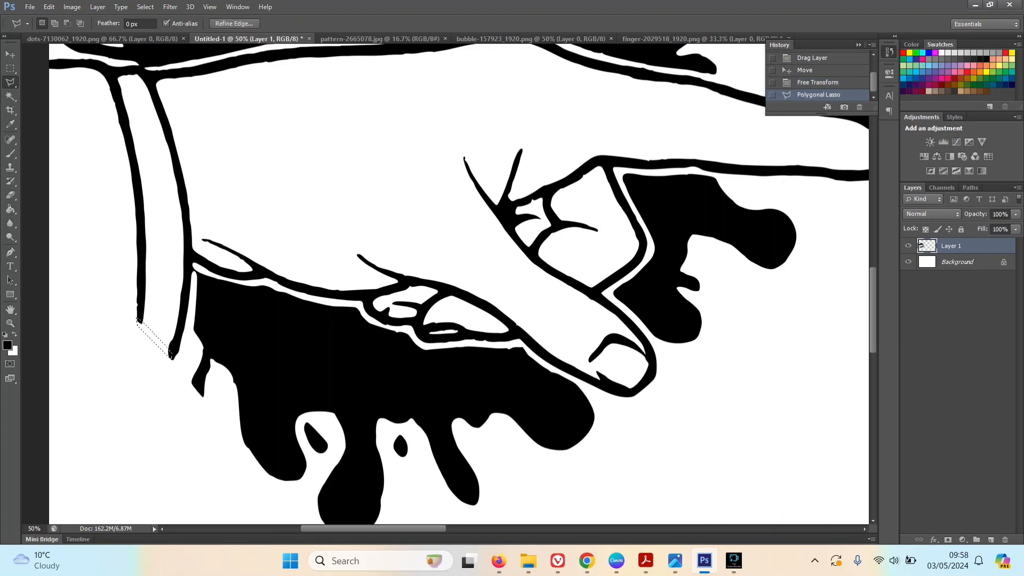
# Paint the selected cuff strip black with a 90 px brush to close the outline, and clear the selection
pyautogui.press('b')
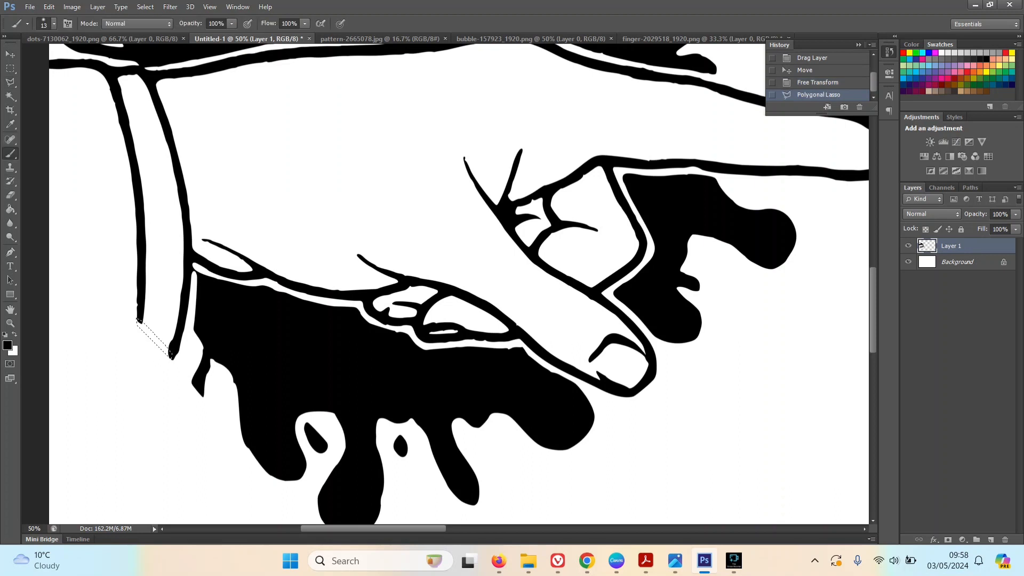
pyautogui.moveTo(157, 343); pyautogui.dragTo(165, 351)
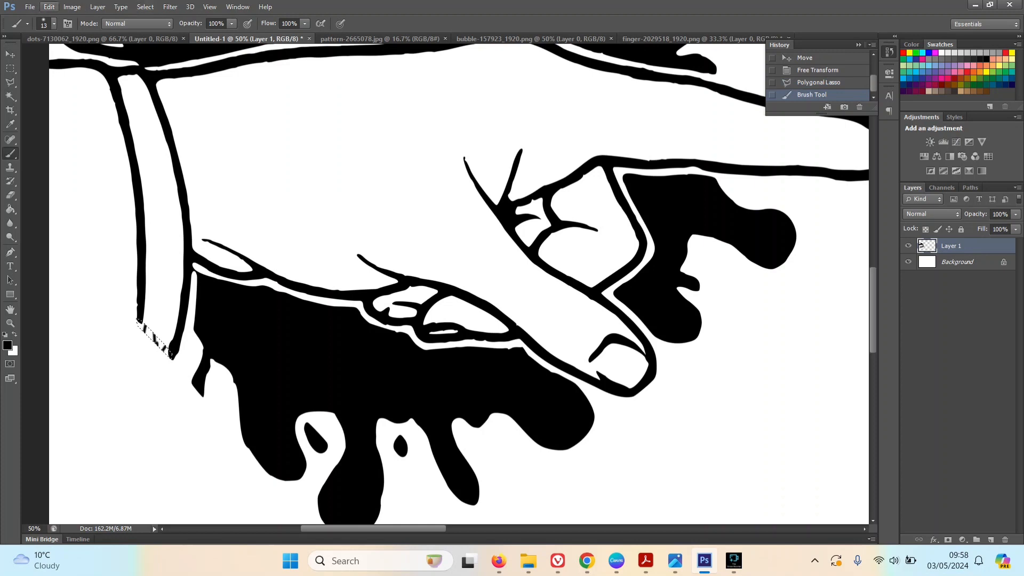
pyautogui.click(54, 23)
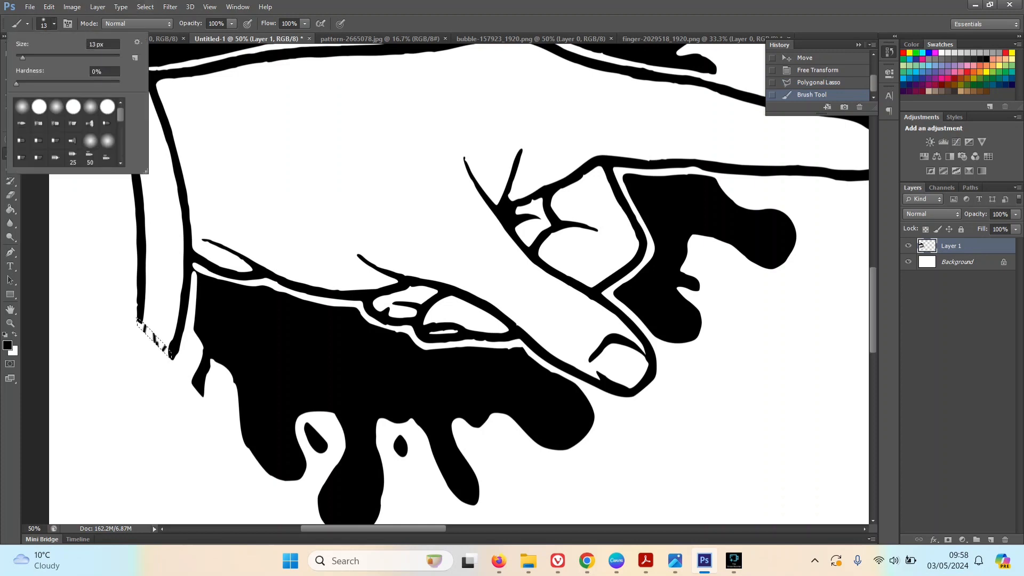
pyautogui.click(92, 45)
pyautogui.write('90')
pyautogui.press('Return')
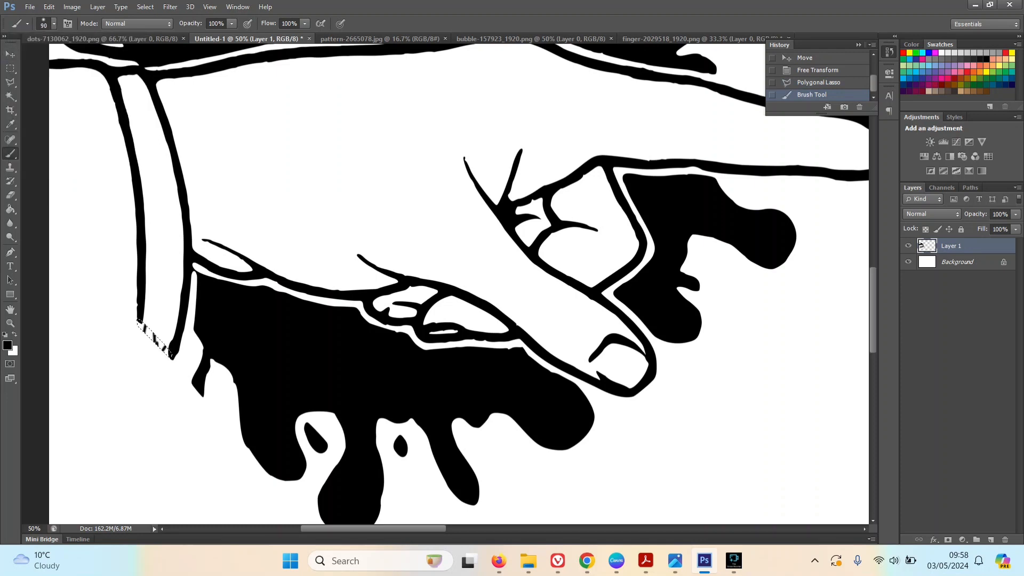
pyautogui.click(154, 339)
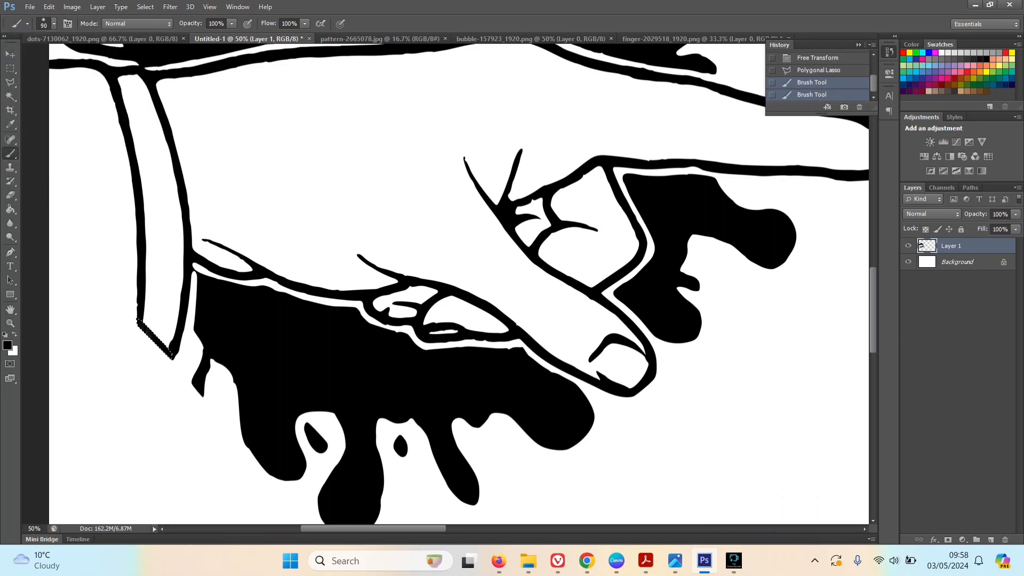
pyautogui.click(10, 83)
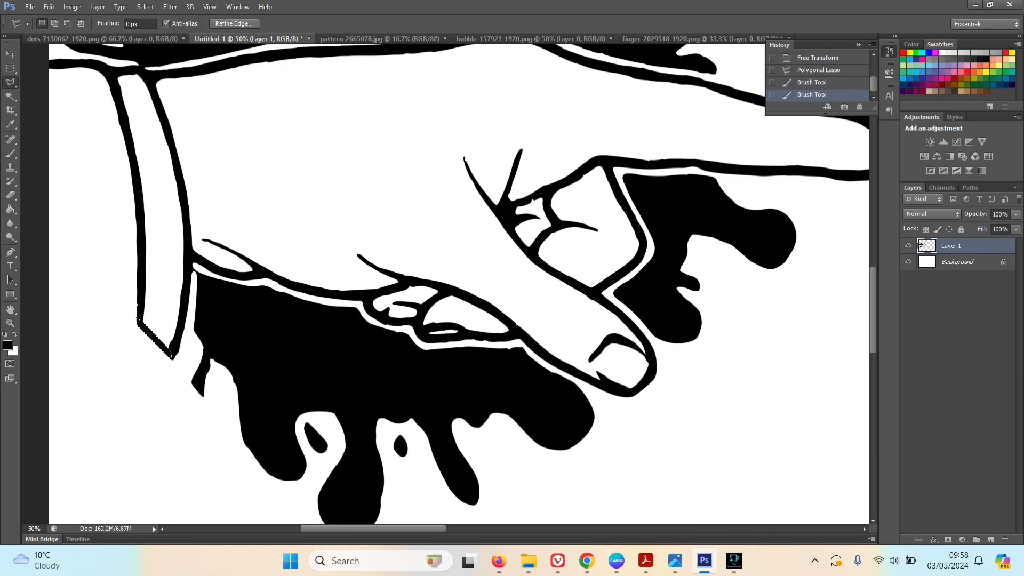
pyautogui.hotkey('ctrl', 'd')
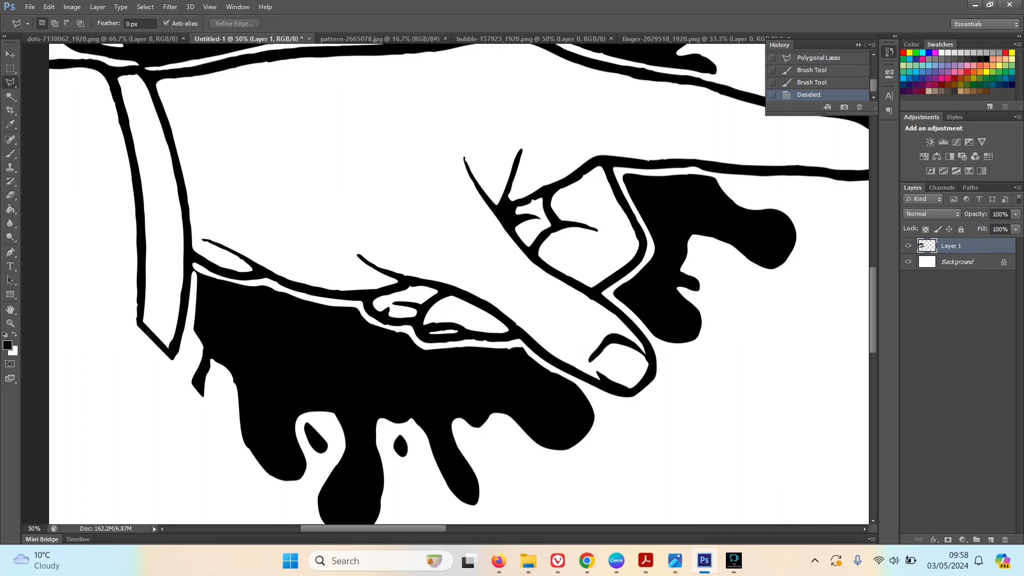
# Outline the sleeve's missing lower edge from the cuff corner past the canvas edge, fill it with black, and deselect
pyautogui.click(137, 323)
pyautogui.click(35, 357)
pyautogui.click(64, 338)
pyautogui.click(111, 324)
pyautogui.click(138, 324)
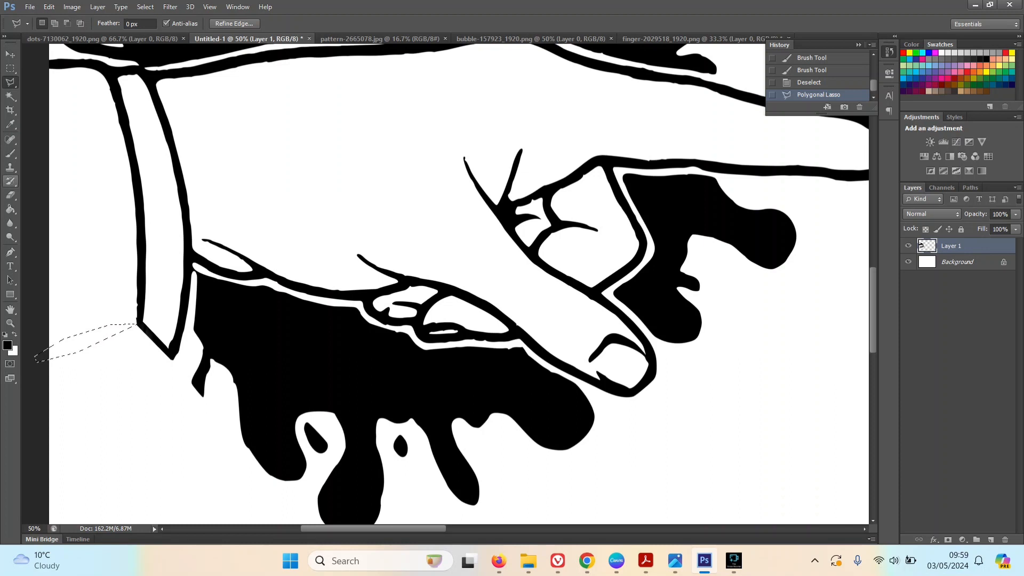
pyautogui.click(10, 209)
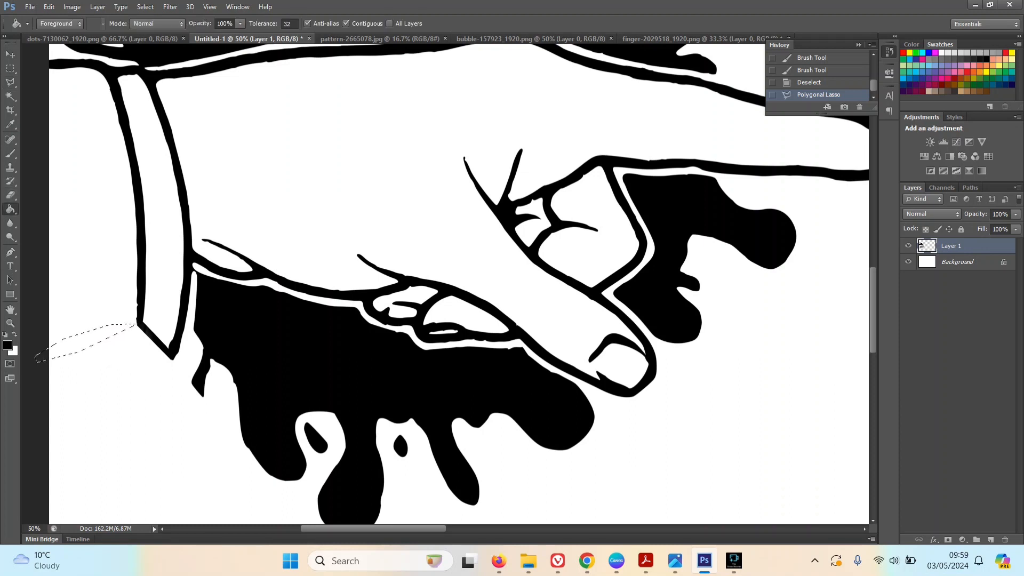
pyautogui.click(88, 340)
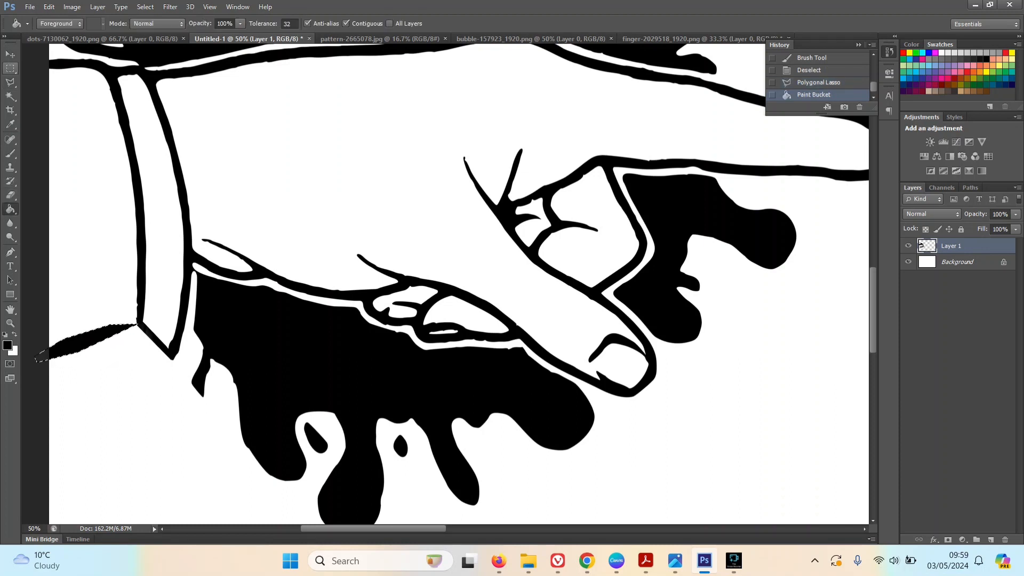
pyautogui.click(10, 69)
pyautogui.hotkey('ctrl', 'd')
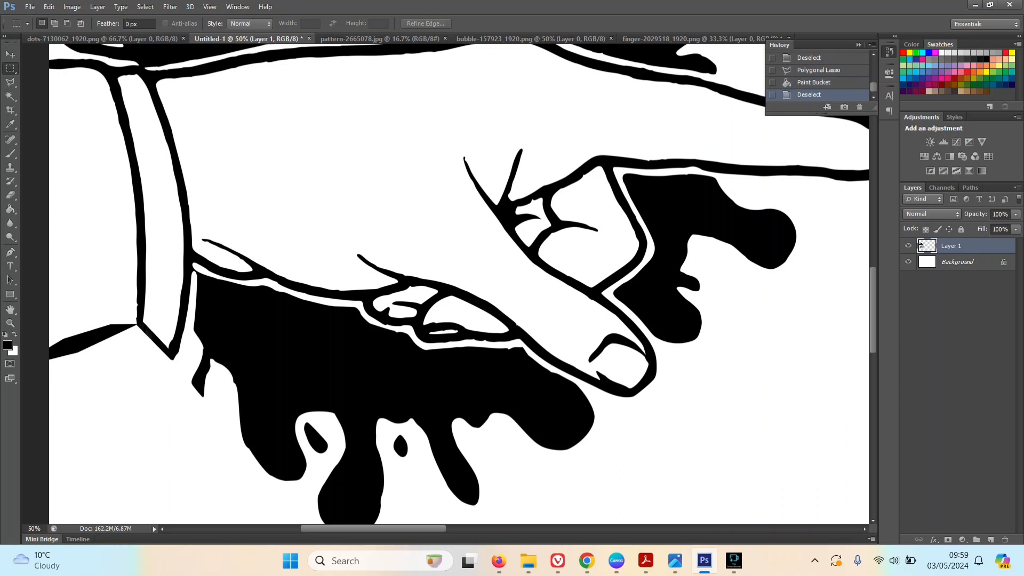
# Fill the enclosed sleeve area beside the cuff with black using the Paint Bucket, including the thin unfilled seam
pyautogui.press('g')
pyautogui.click(88, 213)
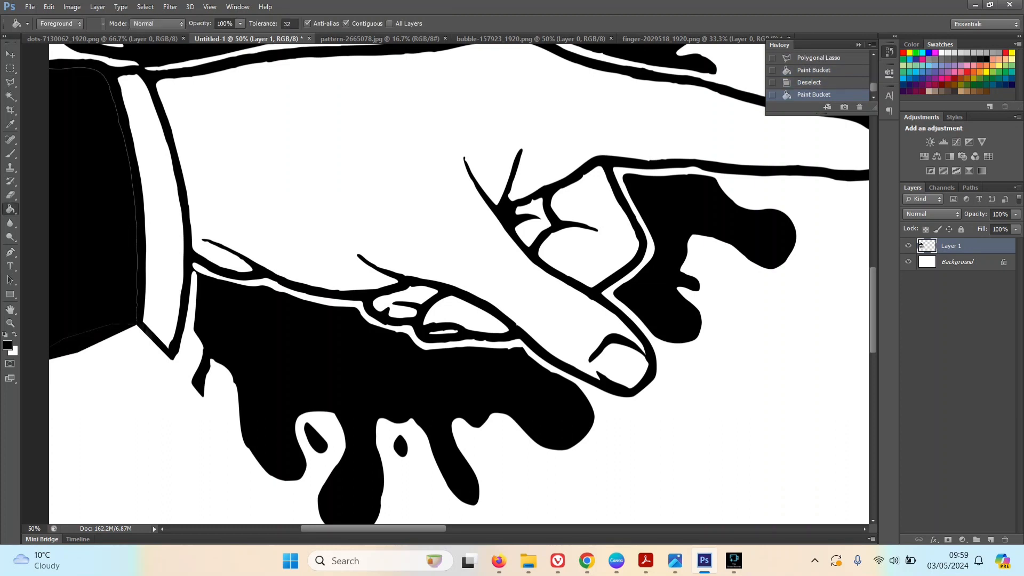
pyautogui.click(88, 214)
pyautogui.click(128, 152)
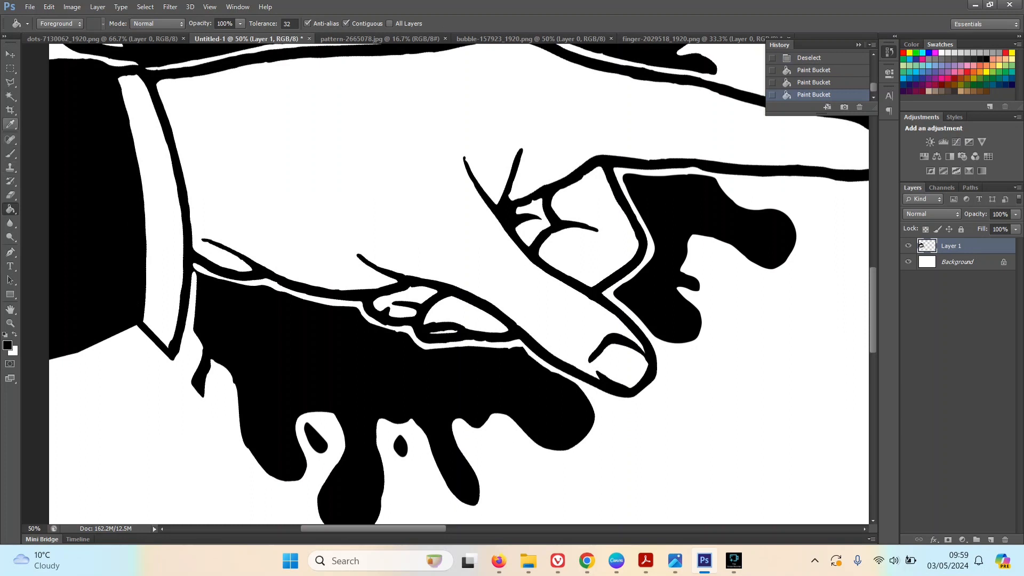
# Cut away the protruding black tip below the lower corner of the shirt cuff with the Polygonal Lasso
pyautogui.click(11, 83)
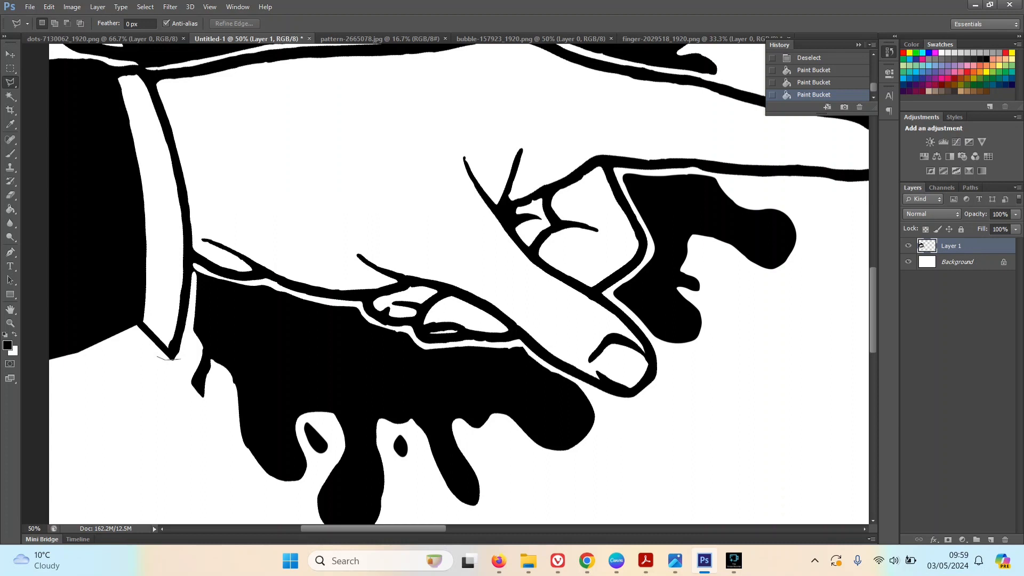
pyautogui.doubleClick(170, 359)
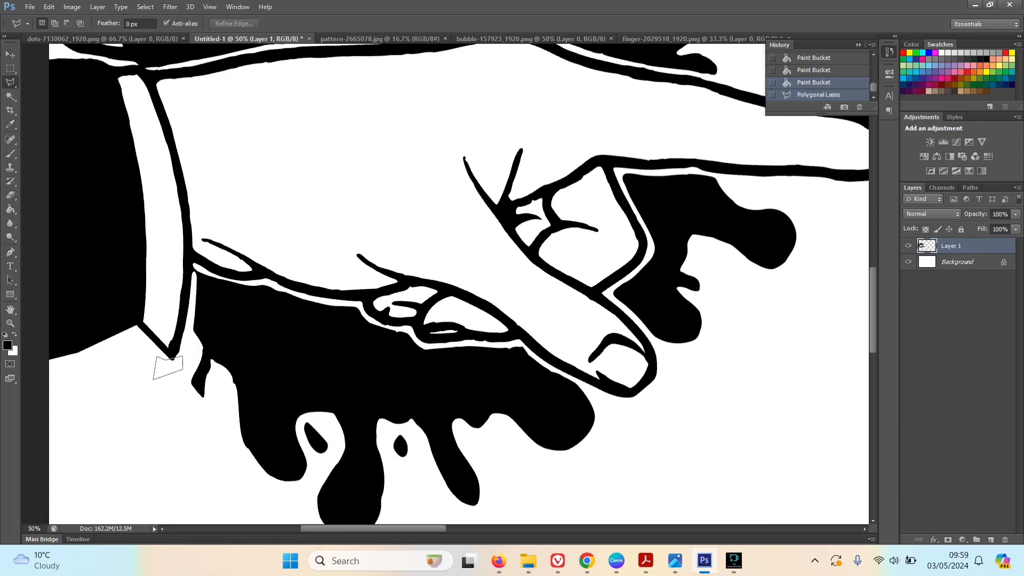
pyautogui.hotkey('ctrl', 'x')
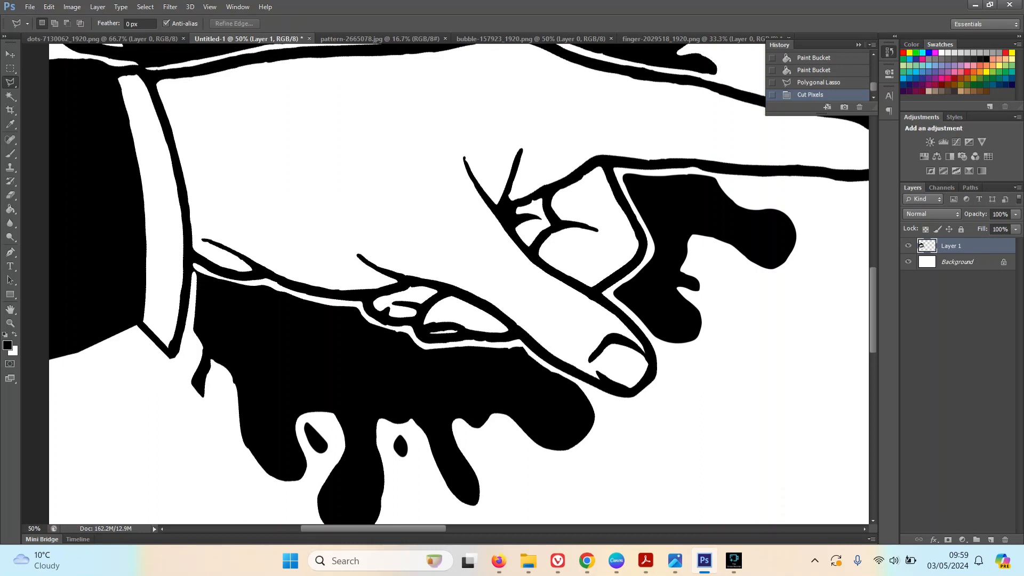
# Try to fill the black splatter around the hand with red using the Paint Bucket
pyautogui.hotkey('ctrl', '-')
pyautogui.hotkey('ctrl', '-')
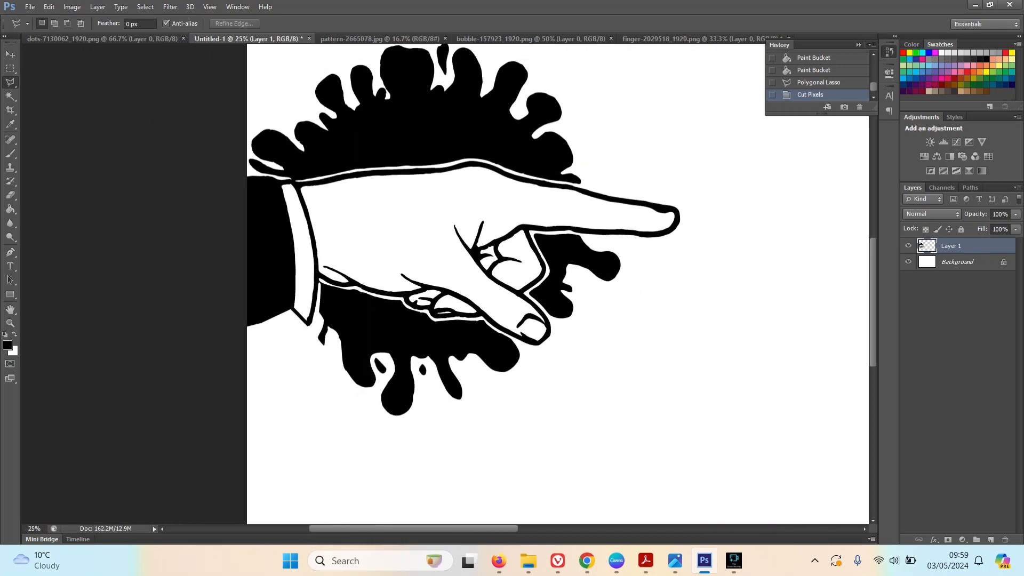
pyautogui.click(1005, 53)
pyautogui.press('g')
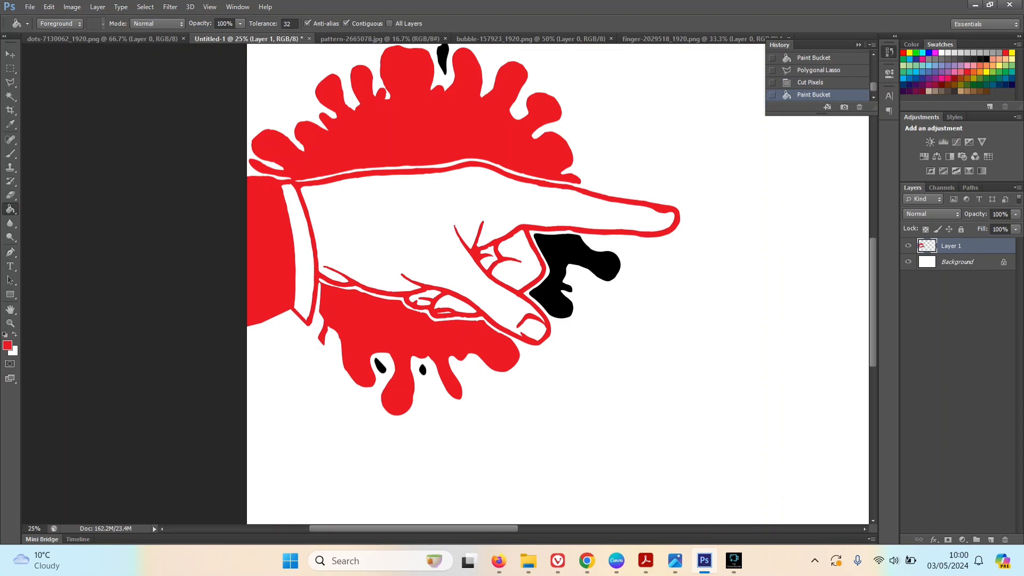
pyautogui.hotkey('ctrl', 'z')
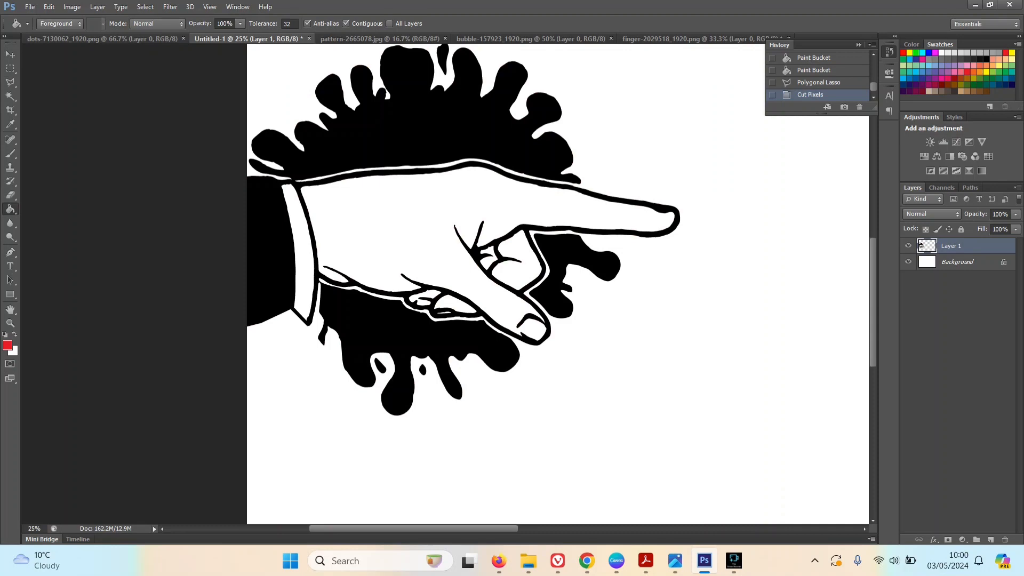
# Select a narrow strip bridging the two white gaps above the cuff's upper corner and cut it to separate the splatter from the hand outline
pyautogui.click(10, 323)
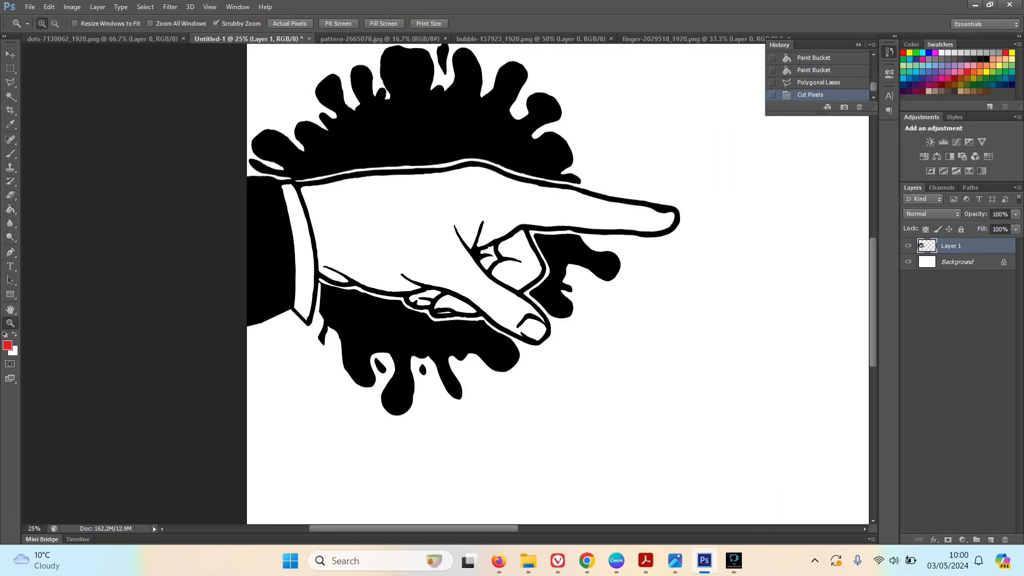
pyautogui.moveTo(298, 183); pyautogui.dragTo(376, 184)
pyautogui.press('l')
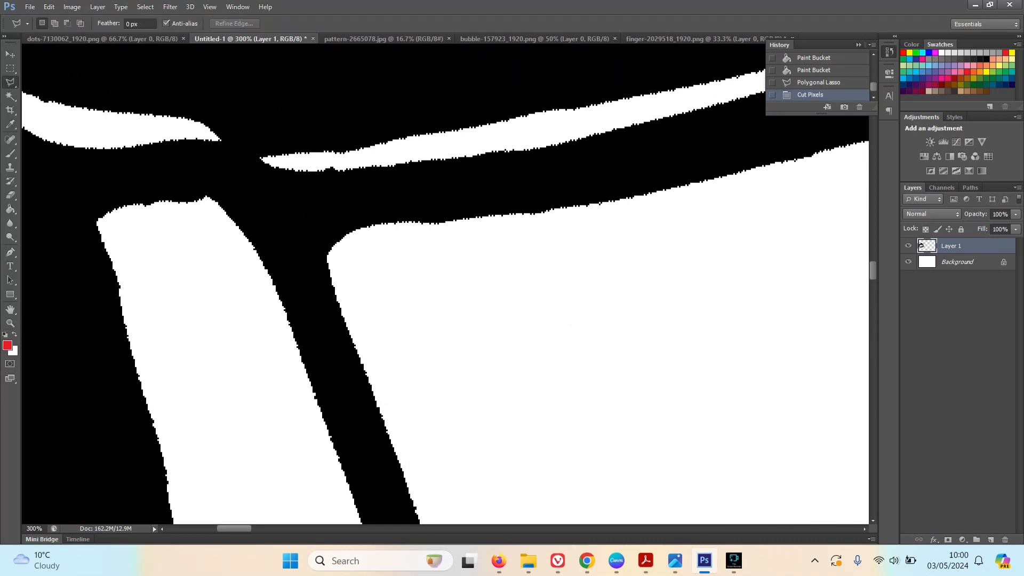
pyautogui.click(179, 132)
pyautogui.click(221, 143)
pyautogui.click(287, 163)
pyautogui.doubleClick(209, 138)
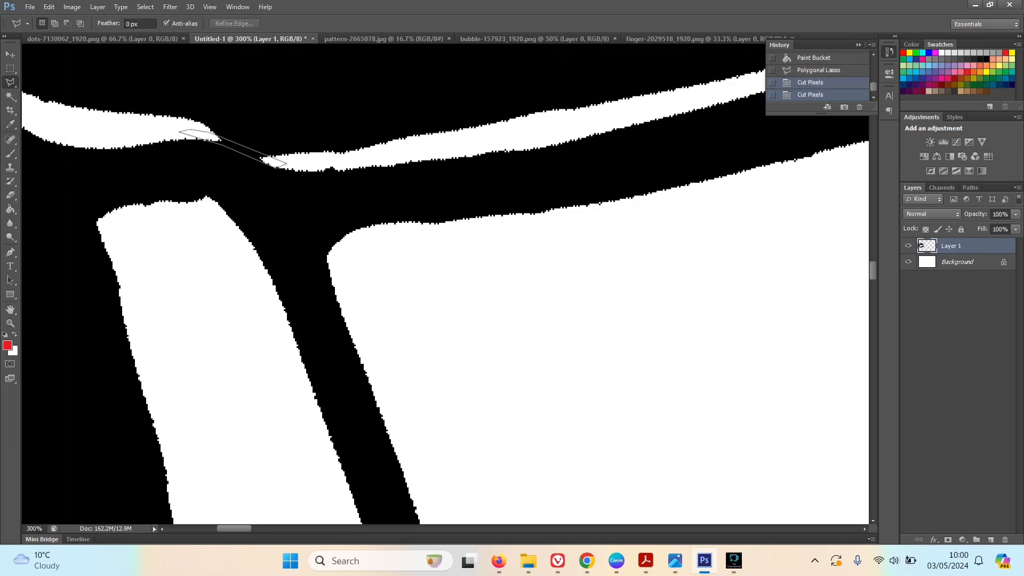
pyautogui.hotkey('ctrl', 'x')
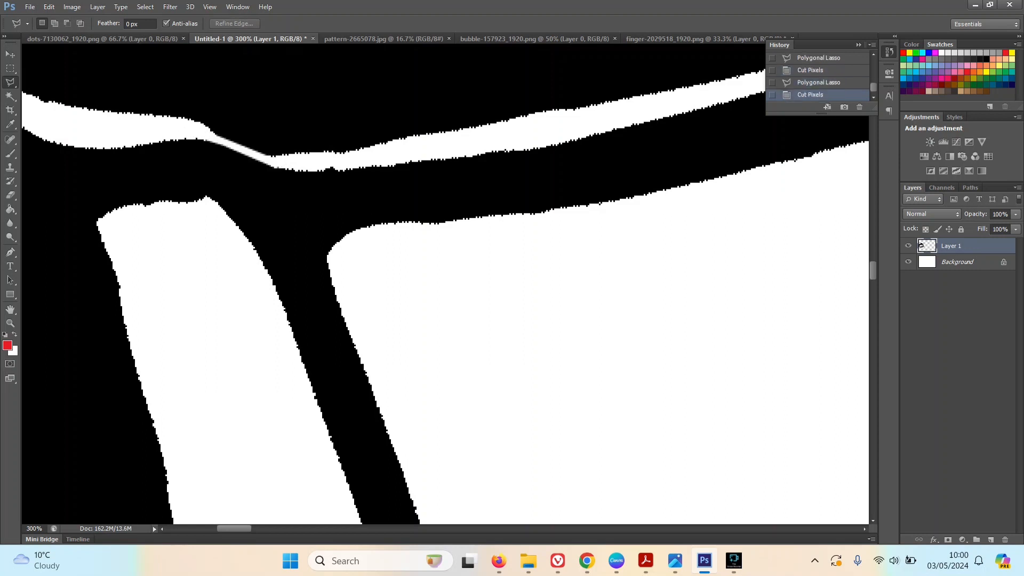
# Fill the splatter above the hand with bright red (ff0000) using the Paint Bucket
pyautogui.hotkey('ctrl', '-')
pyautogui.hotkey('ctrl', '-')
pyautogui.hotkey('ctrl', '-')
pyautogui.hotkey('ctrl', '-')
pyautogui.hotkey('ctrl', '-')
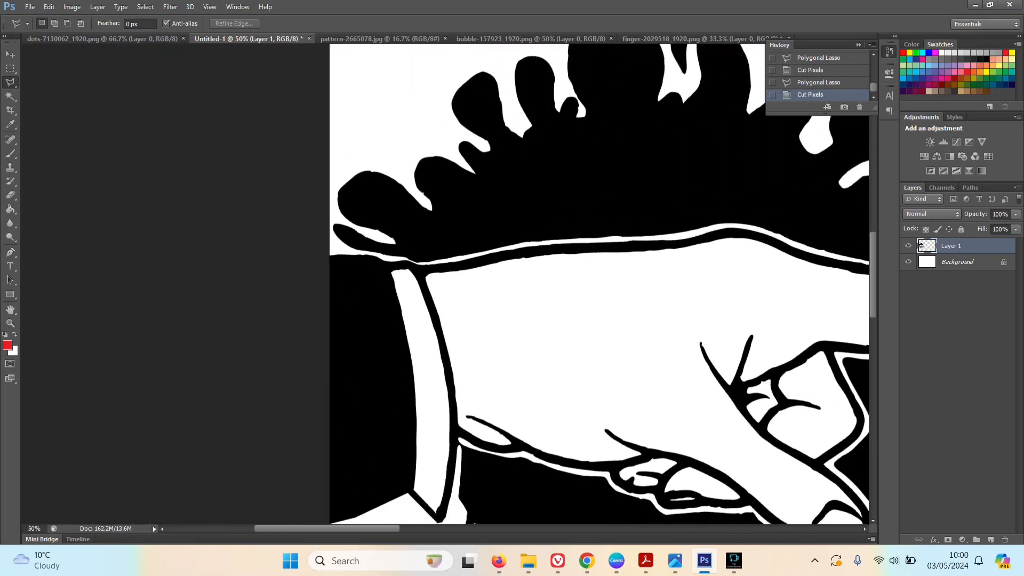
pyautogui.press('g')
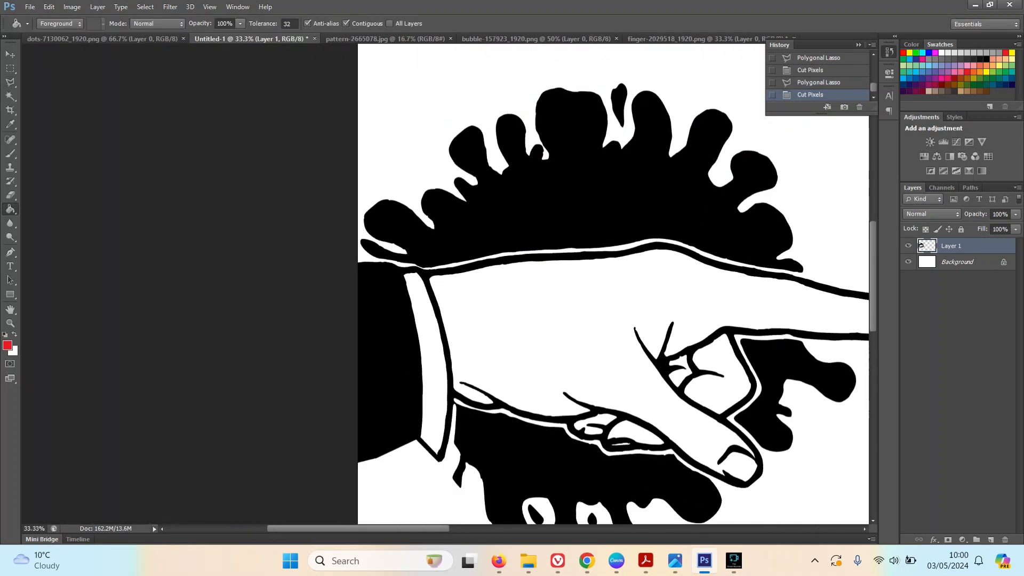
pyautogui.click(582, 201)
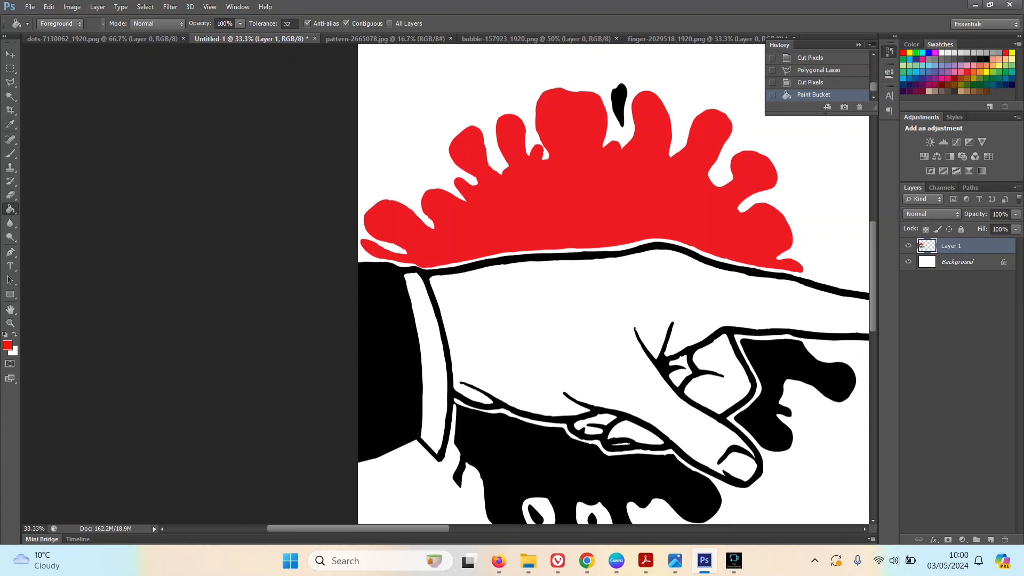
pyautogui.click(587, 203)
pyautogui.click(587, 203)
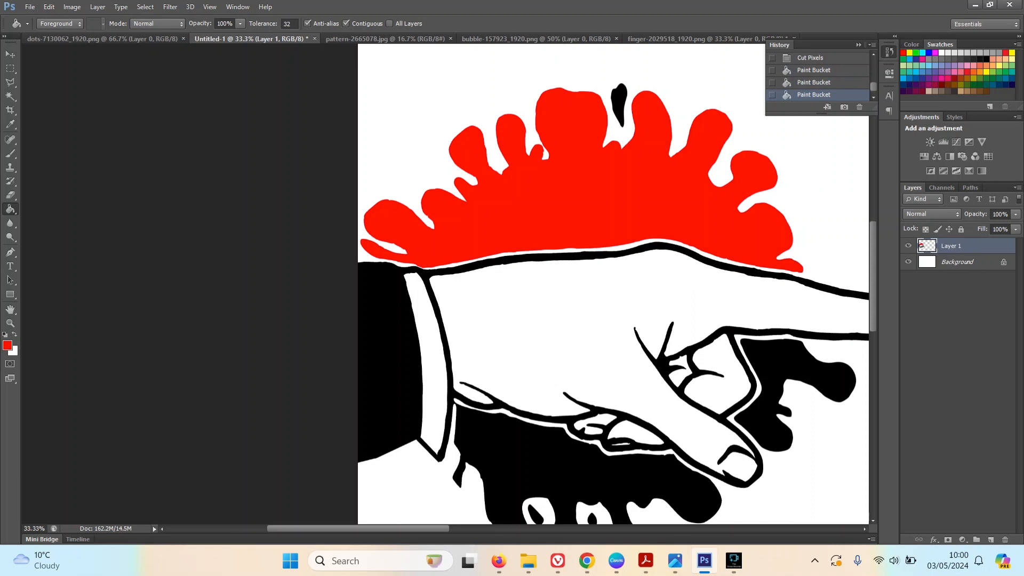
# Set the foreground colour to dark red (c20c0c) and fill the upper splatter, its detached droplet and the splatter below the index finger
pyautogui.press('F6')
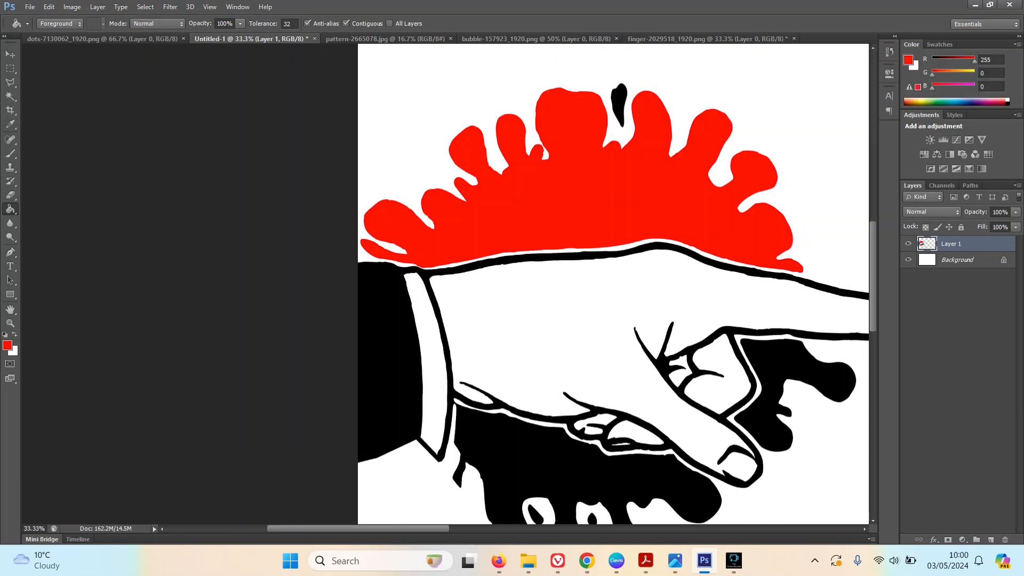
pyautogui.click(908, 59)
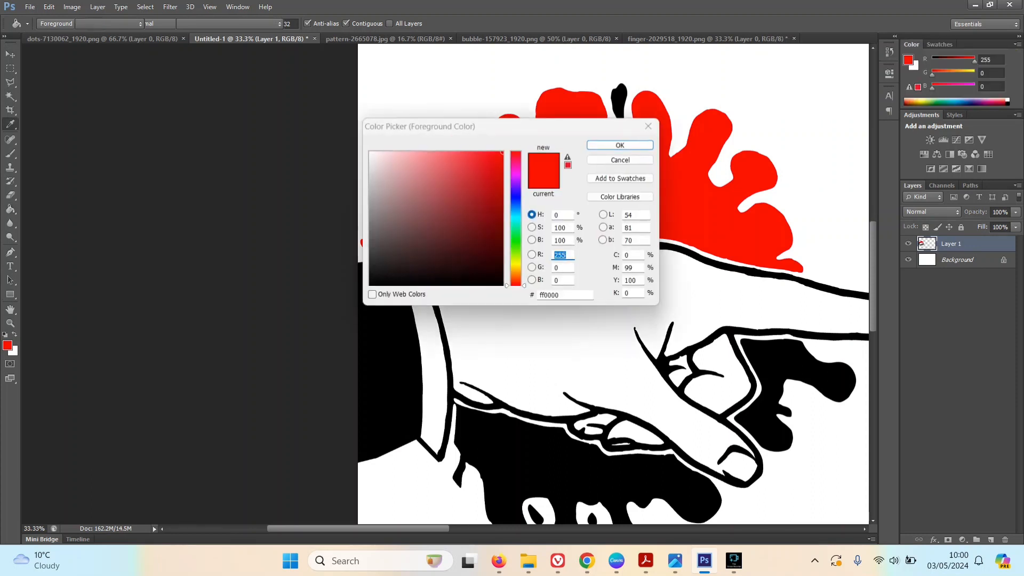
pyautogui.click(494, 178)
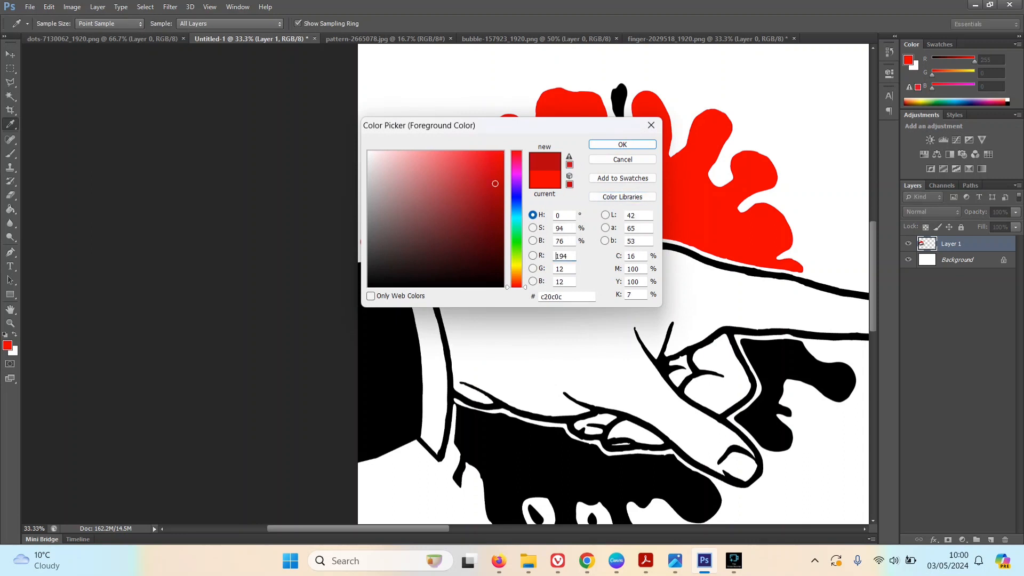
pyautogui.click(622, 144)
pyautogui.press('g')
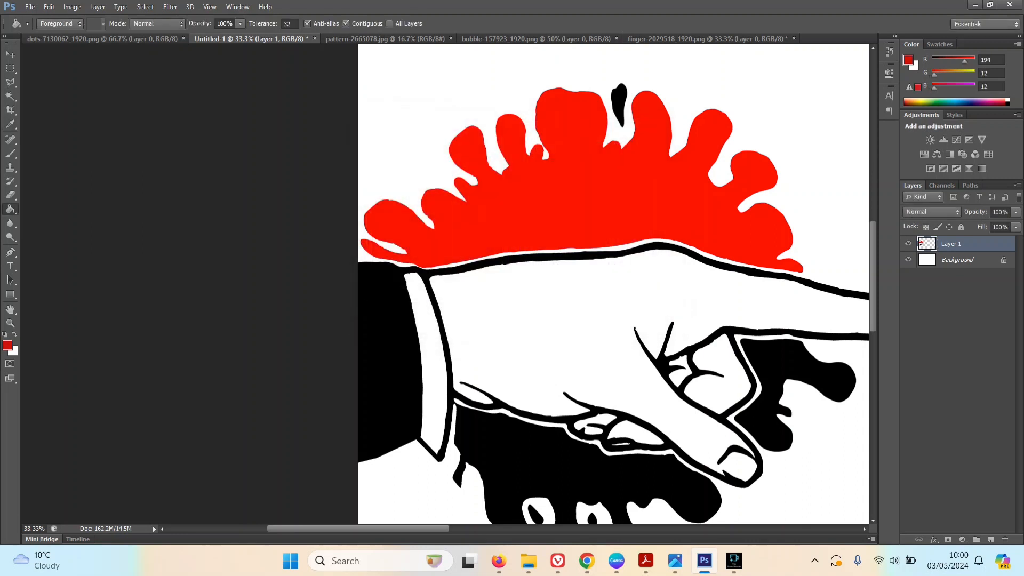
pyautogui.click(623, 144)
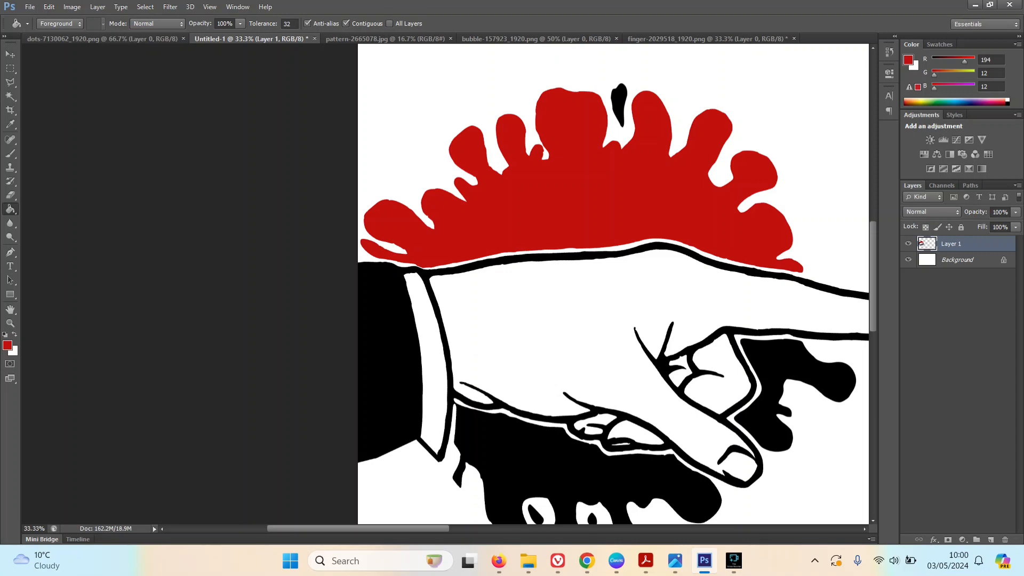
pyautogui.click(619, 102)
pyautogui.click(799, 368)
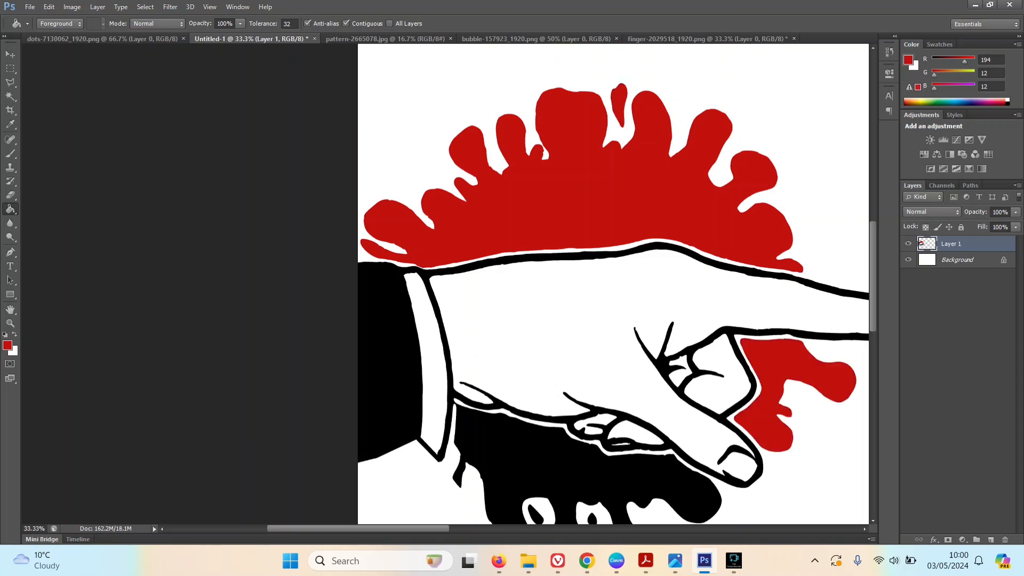
pyautogui.click(528, 448)
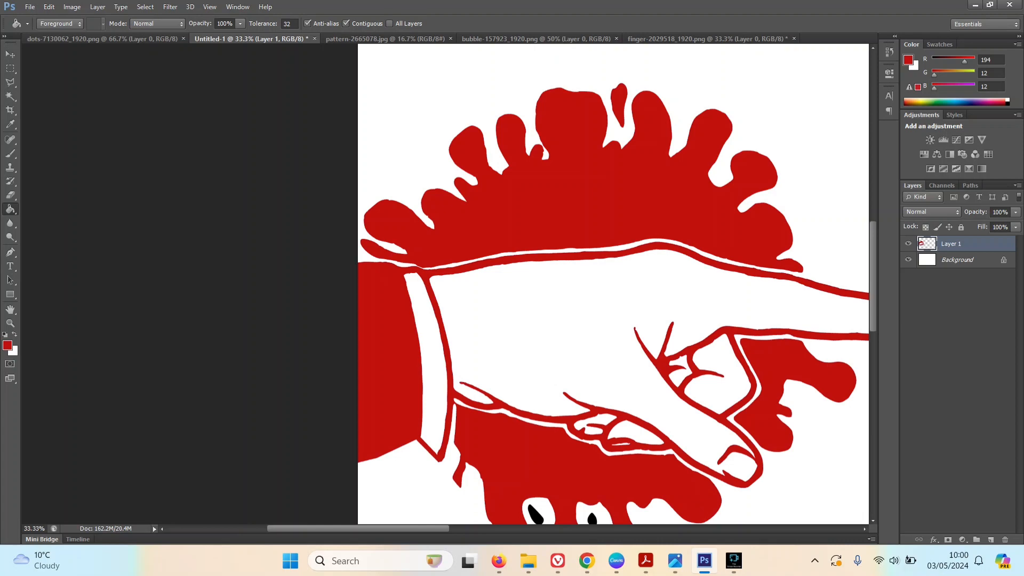
pyautogui.hotkey('ctrl', 'z')
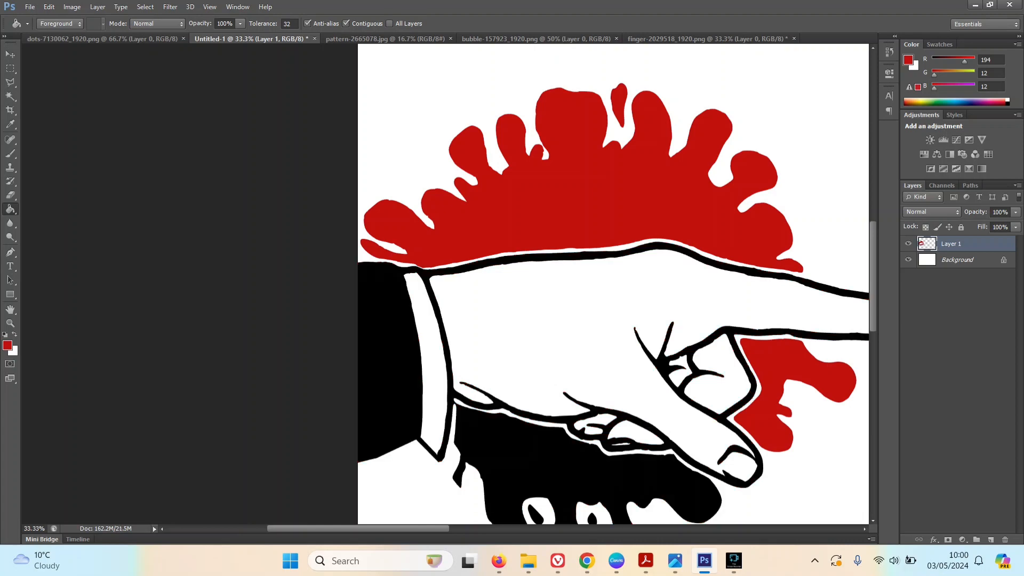
# Select the black joint between the cuff outline and the lower splatter with the Polygonal Lasso, delete it and deselect
pyautogui.press('z')
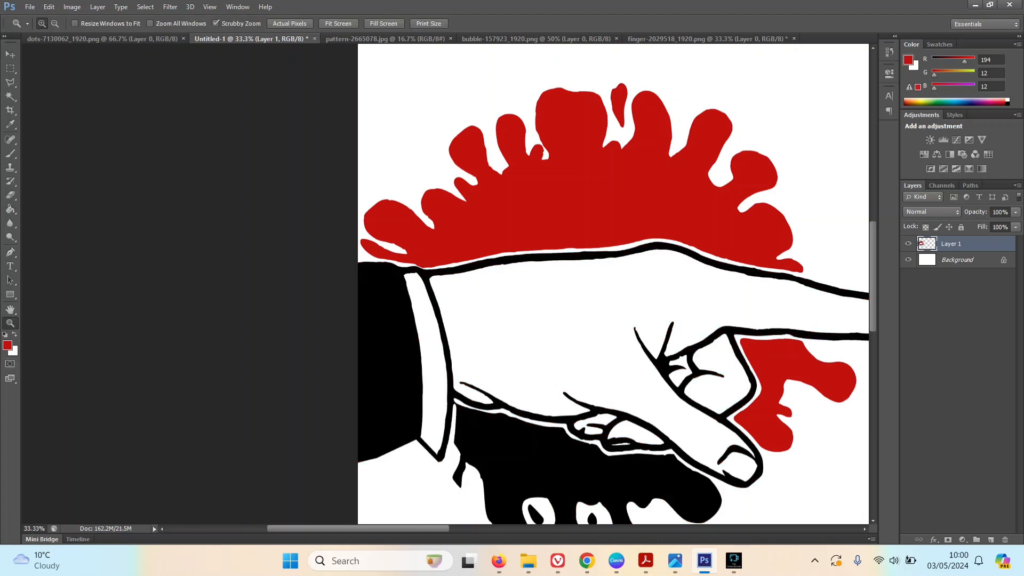
pyautogui.moveTo(456, 404); pyautogui.dragTo(512, 404)
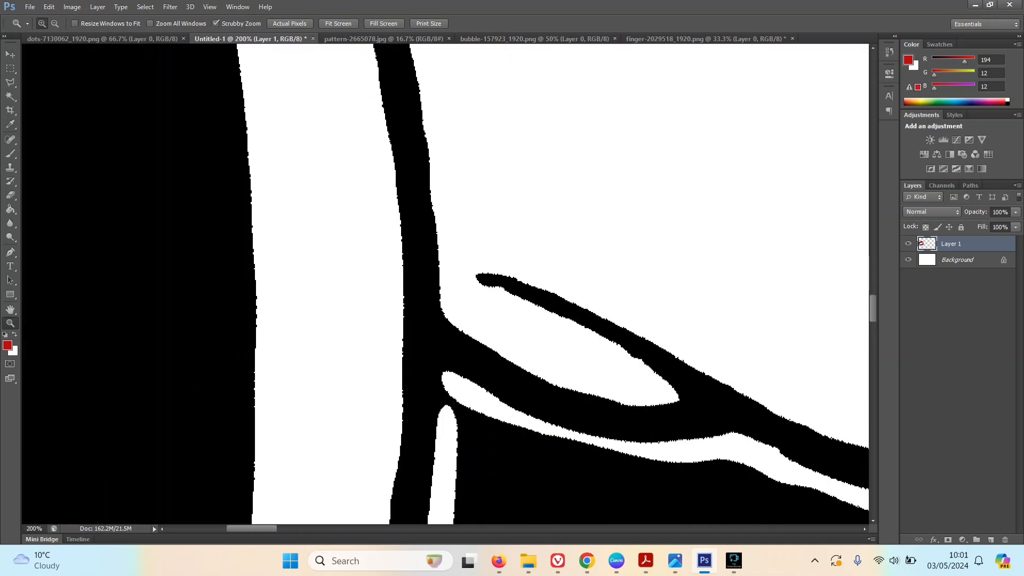
pyautogui.press('l')
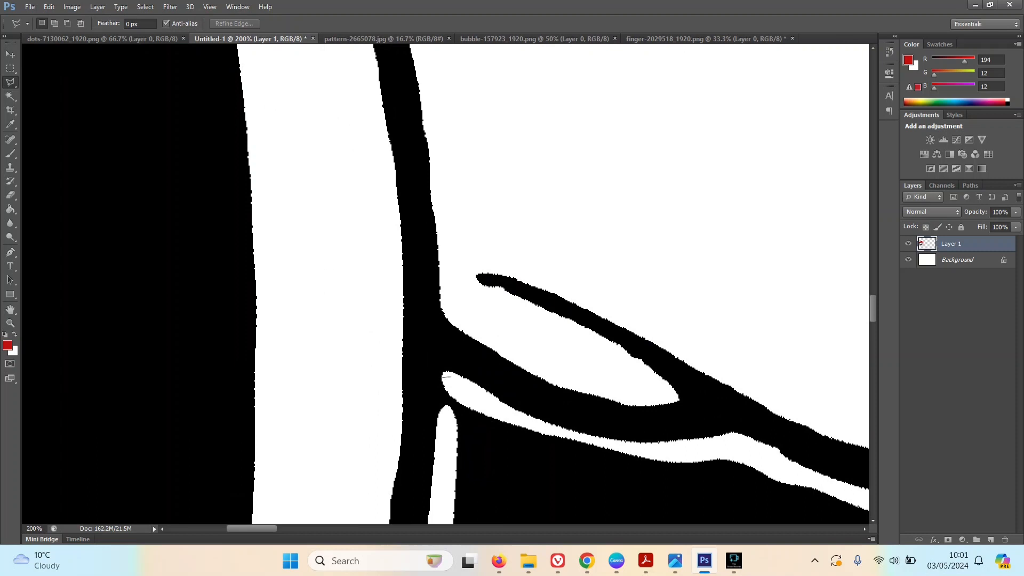
pyautogui.click(440, 377)
pyautogui.click(451, 457)
pyautogui.click(478, 406)
pyautogui.click(451, 376)
pyautogui.press('Delete')
pyautogui.hotkey('ctrl', 'd')
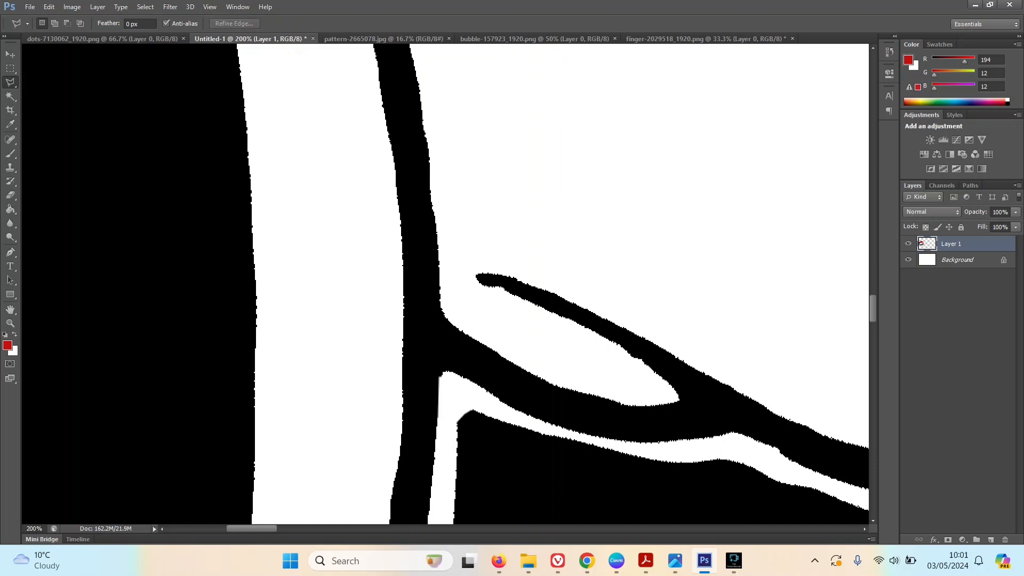
# Fill the lower splatter beneath the hand with the dark red using the Paint Bucket
pyautogui.hotkey('ctrl', '-')
pyautogui.hotkey('ctrl', '-')
pyautogui.hotkey('ctrl', '-')
pyautogui.hotkey('ctrl', '-')
pyautogui.hotkey('ctrl', '-')
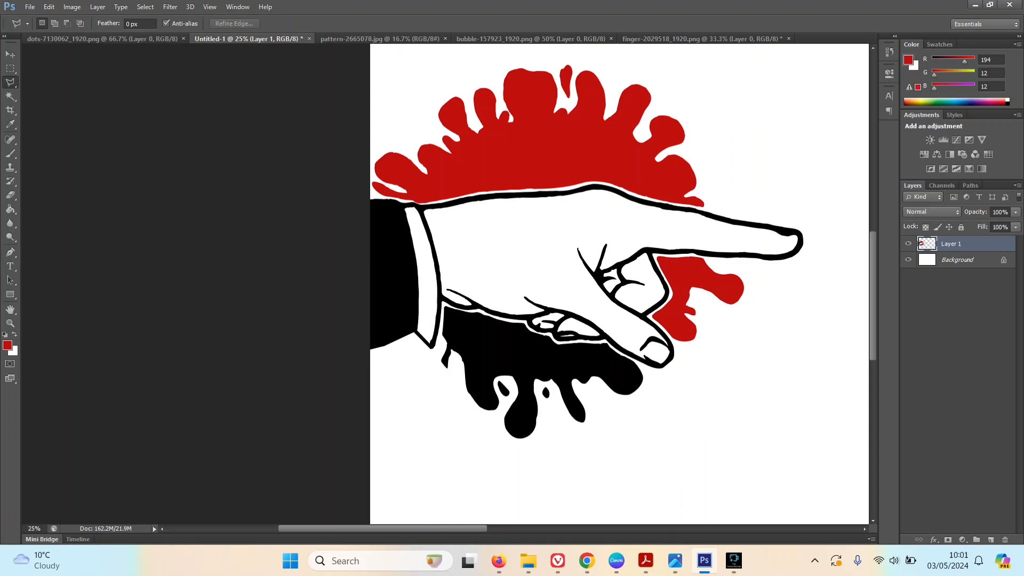
pyautogui.press('Return')
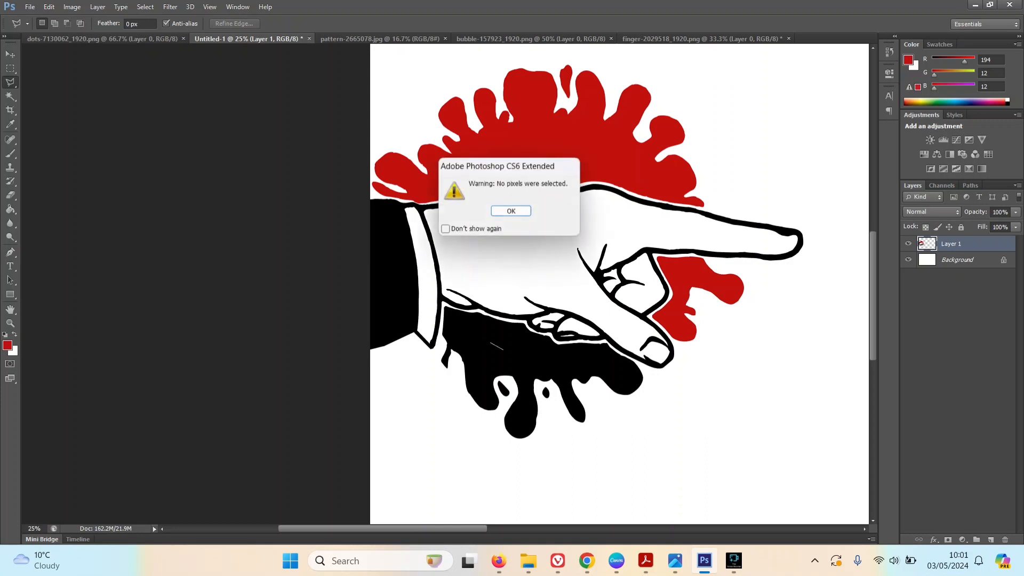
pyautogui.press('Return')
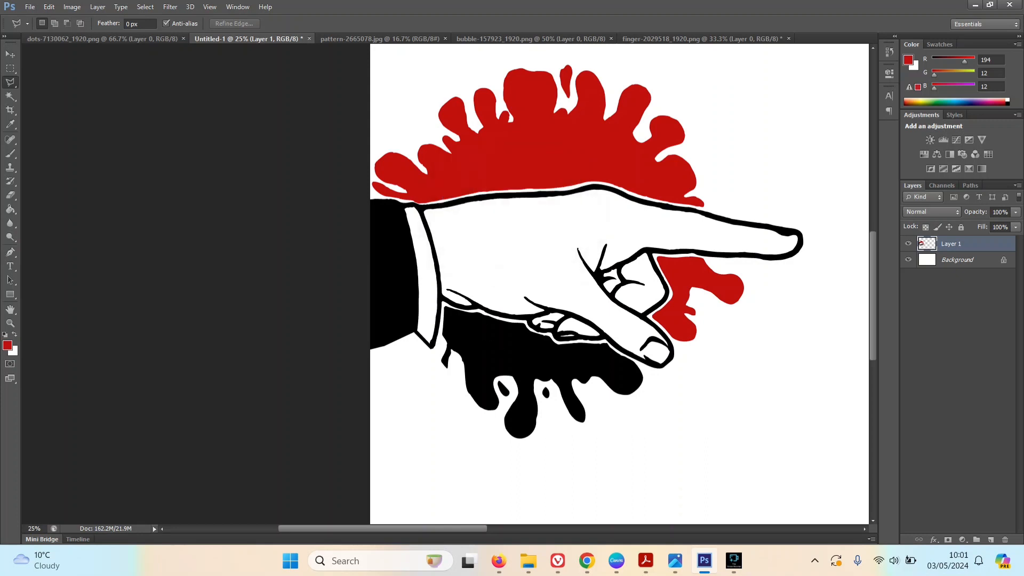
pyautogui.press('g')
pyautogui.click(527, 352)
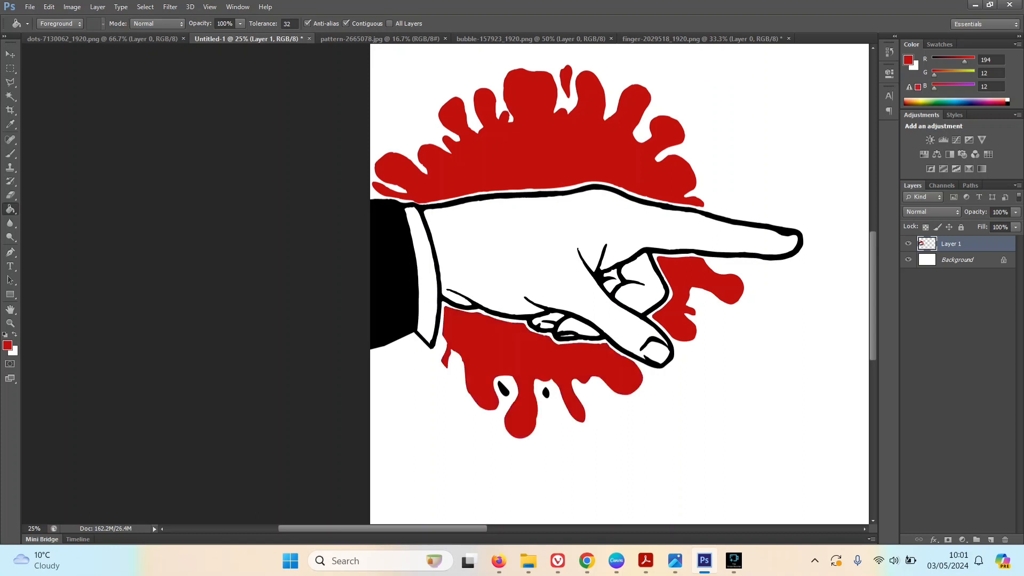
# Enlarge the hand layer to about 105% with Free Transform, extending it up and to the right, and apply the transformation
pyautogui.hotkey('ctrl', '-')
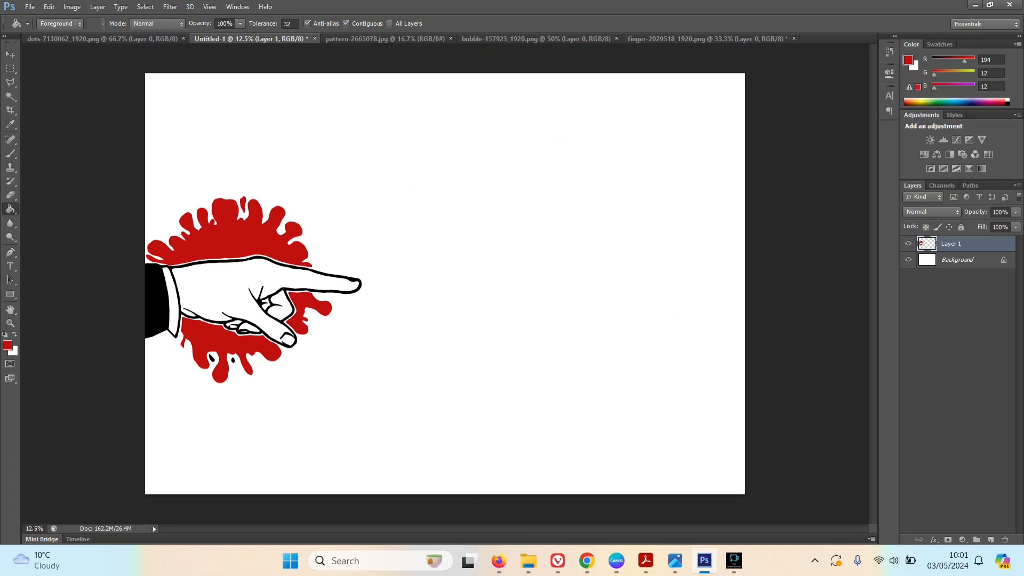
pyautogui.hotkey('ctrl', 't')
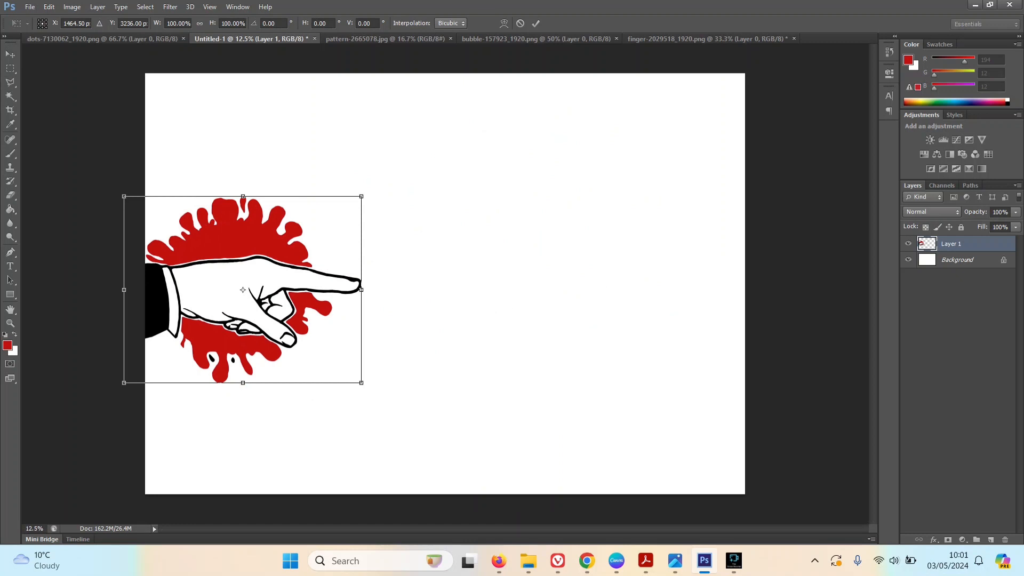
pyautogui.moveTo(361, 196); pyautogui.dragTo(373, 187)
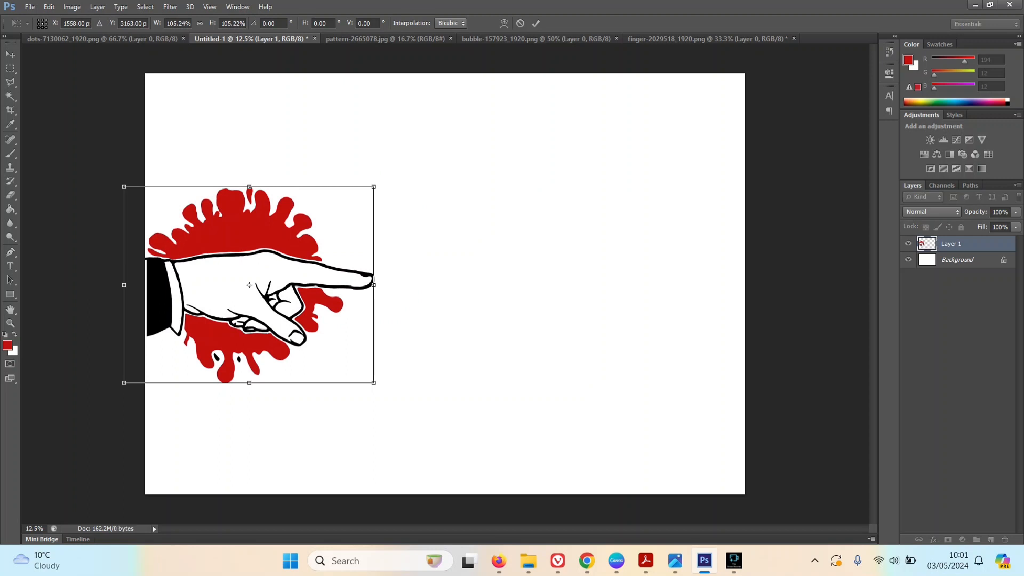
pyautogui.press('v')
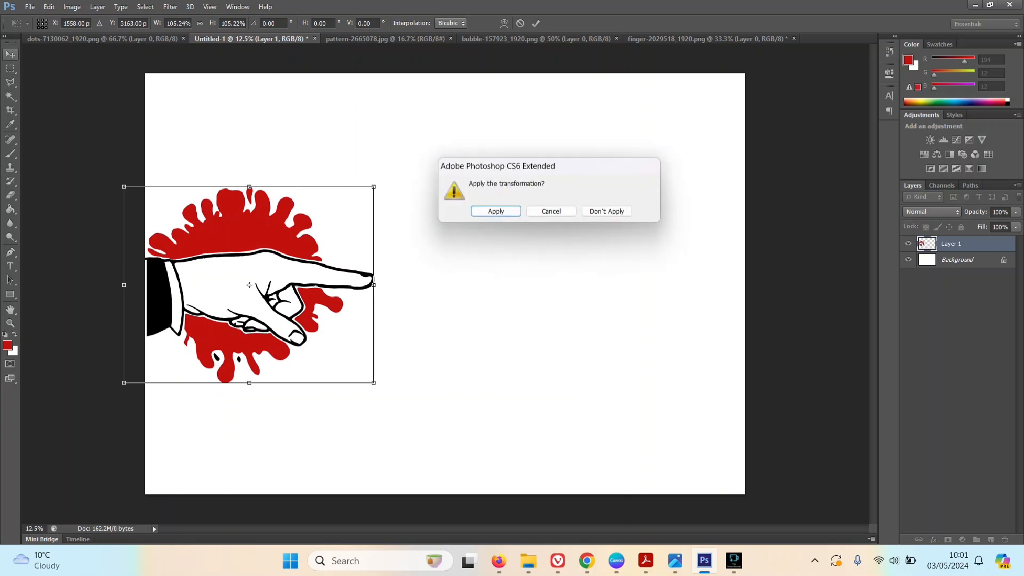
pyautogui.press('Return')
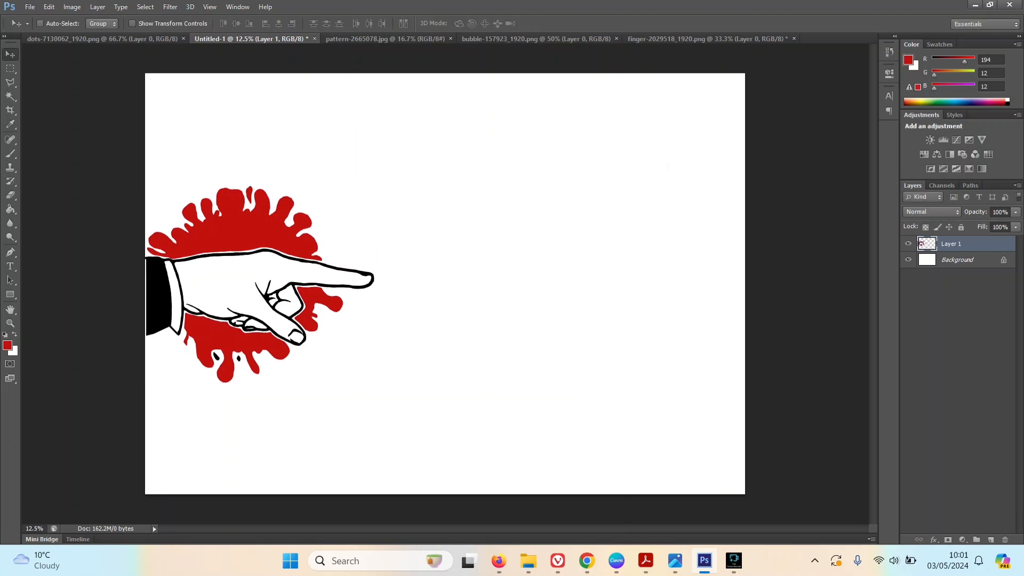
# Nudge the hand slightly up and to the left, and duplicate its layer under the name "."
pyautogui.moveTo(280, 300); pyautogui.dragTo(274, 297)
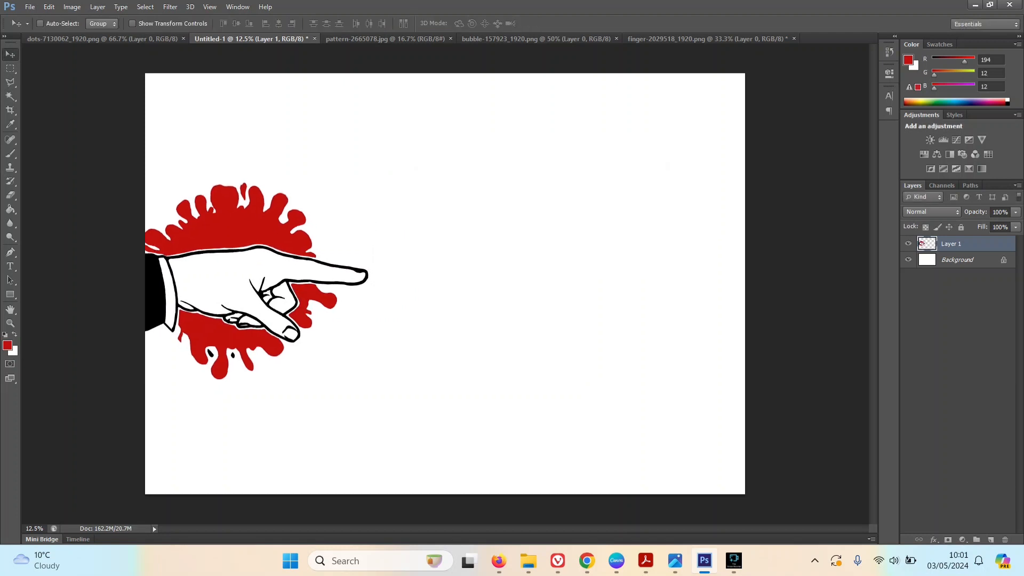
pyautogui.rightClick(956, 244)
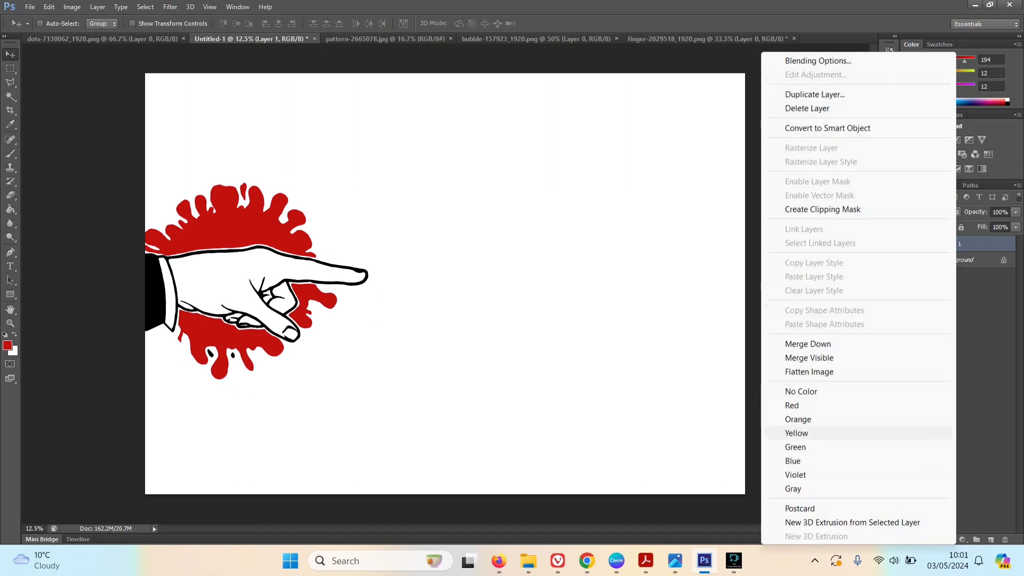
pyautogui.click(815, 94)
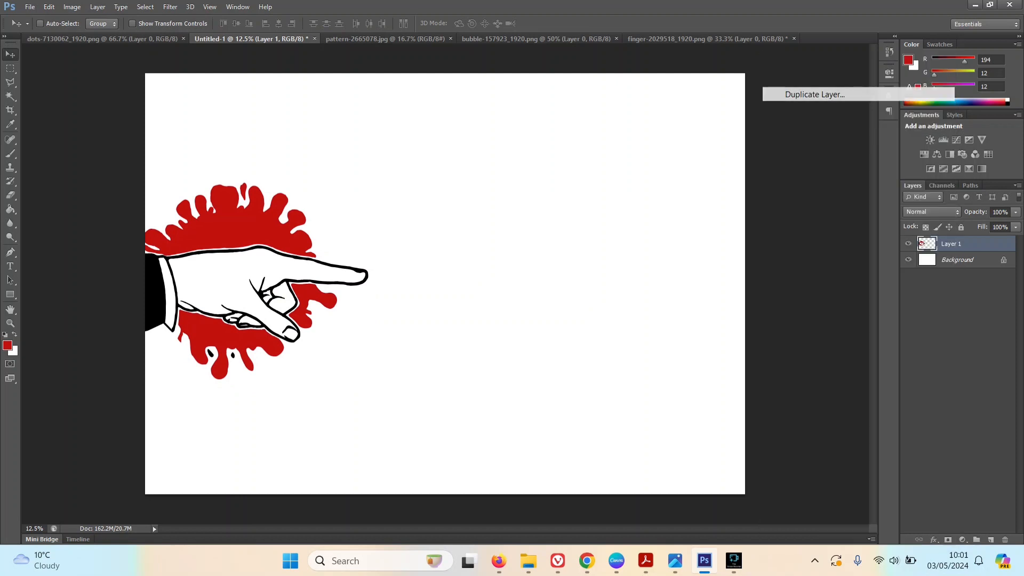
pyautogui.write('.')
pyautogui.press('Return')
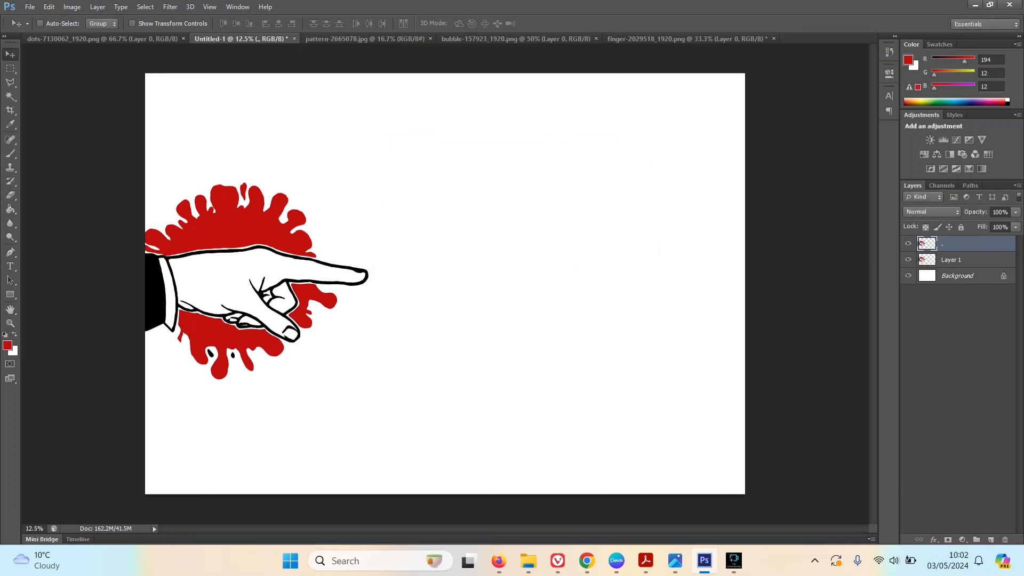
# Marquee-select the area around the hand on the duplicate layer, flip it horizontally and apply the transformation
pyautogui.press('m')
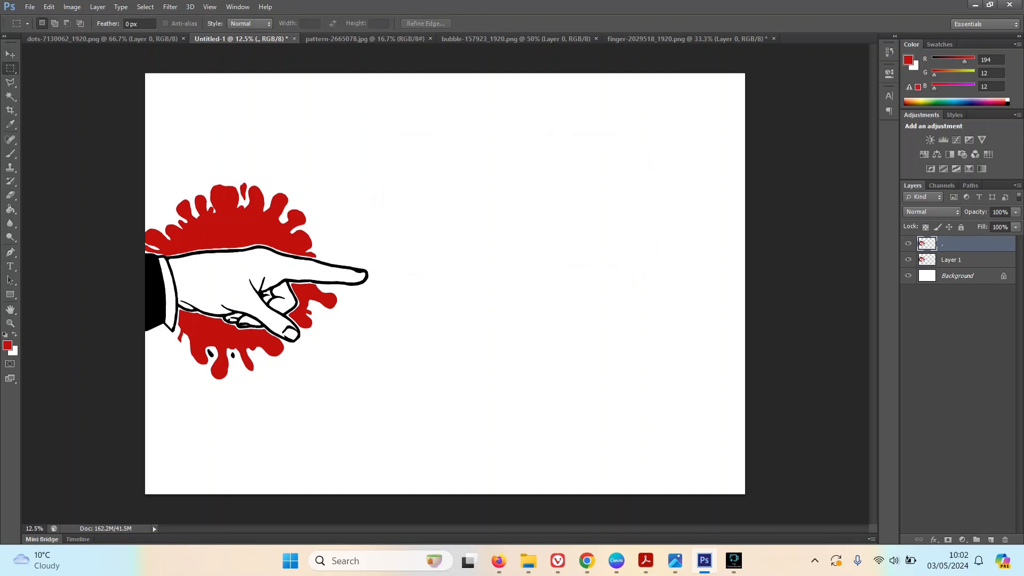
pyautogui.moveTo(145, 129); pyautogui.dragTo(621, 494)
pyautogui.hotkey('ctrl', 't')
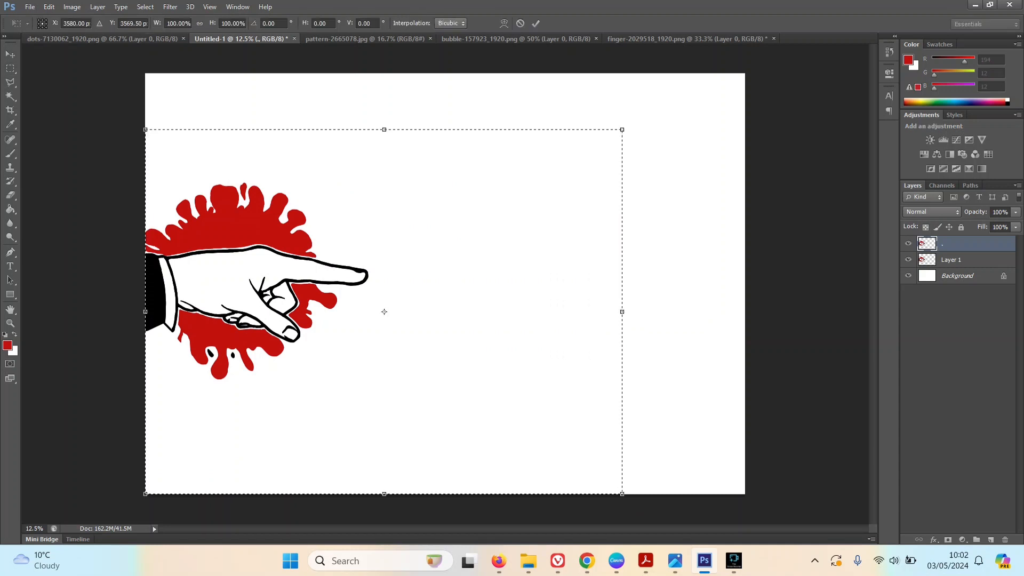
pyautogui.click(48, 7)
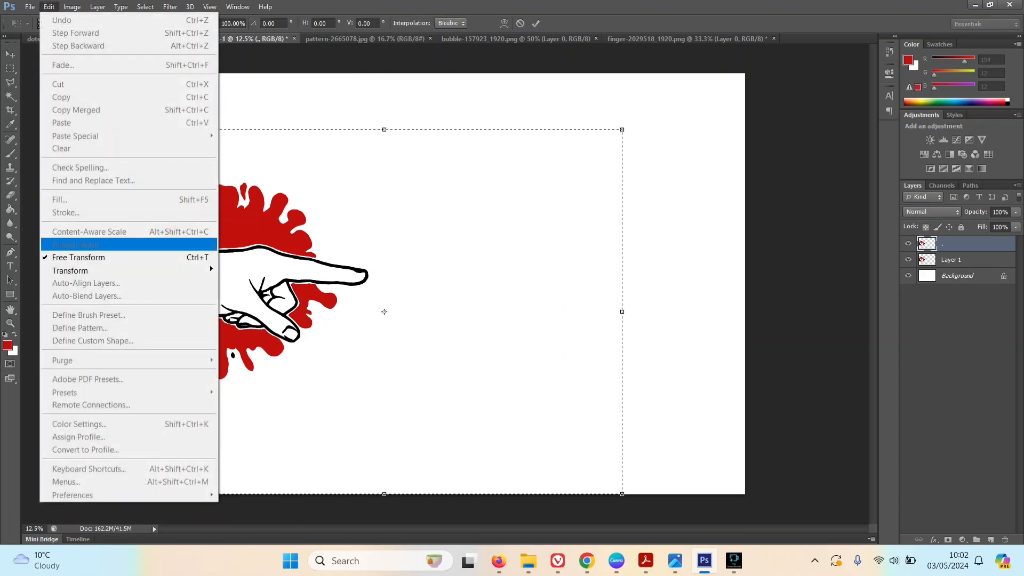
pyautogui.moveTo(210, 270)
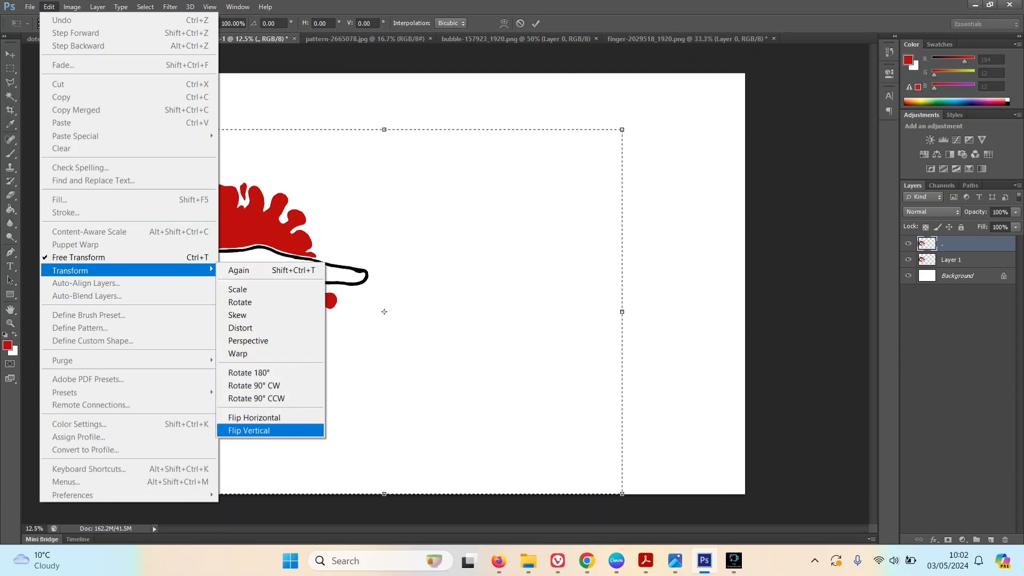
pyautogui.click(253, 418)
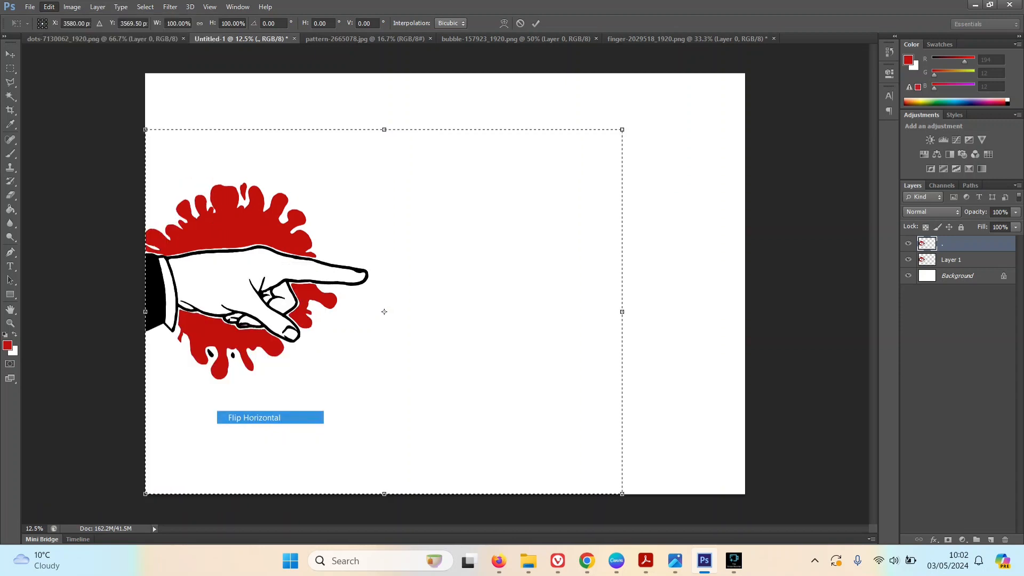
pyautogui.press('v')
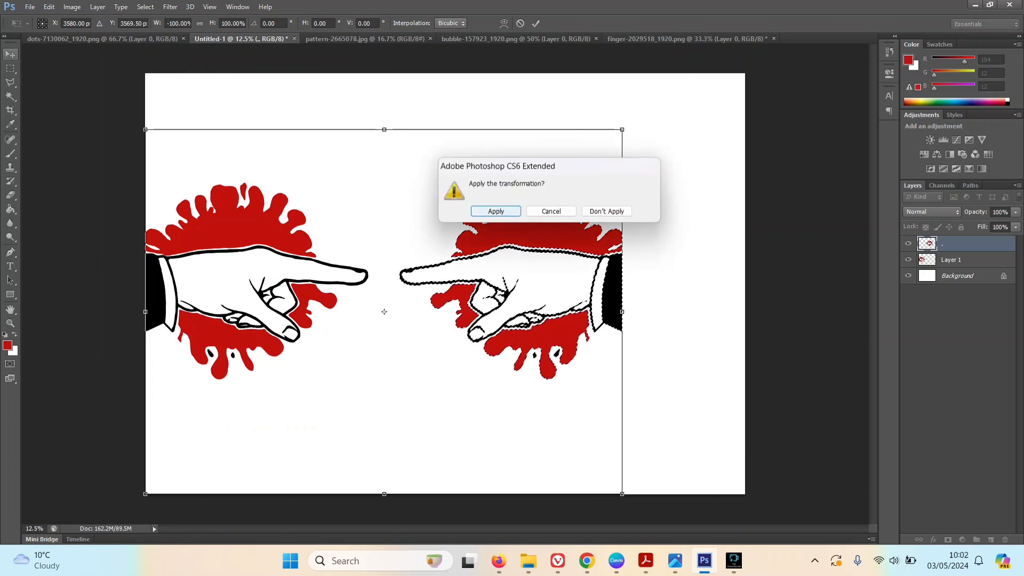
pyautogui.press('Return')
# Move the flipped hand to the canvas's right edge, deselect it and align its height with the original hand
pyautogui.moveTo(555, 259); pyautogui.dragTo(681, 265)
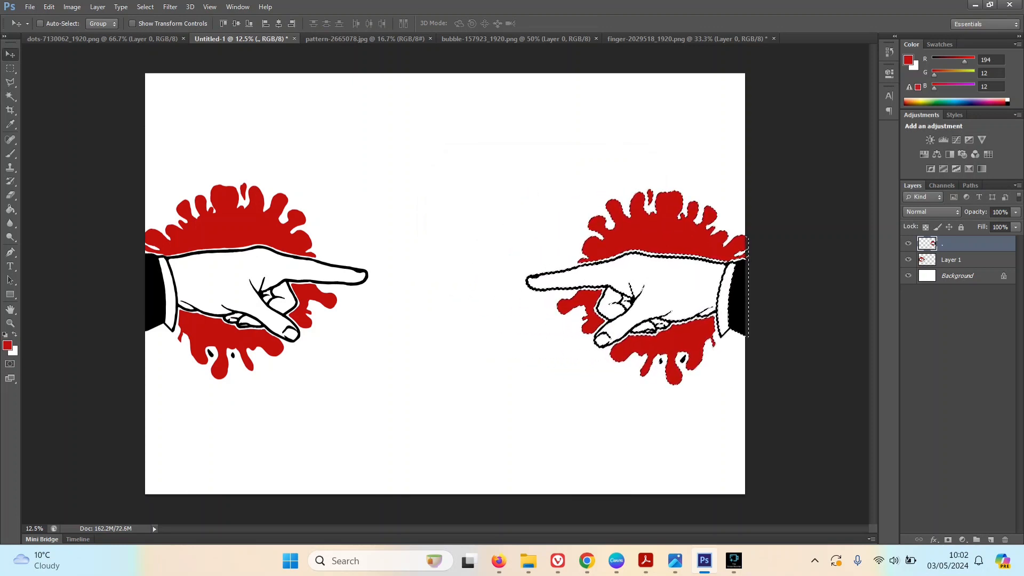
pyautogui.press('m')
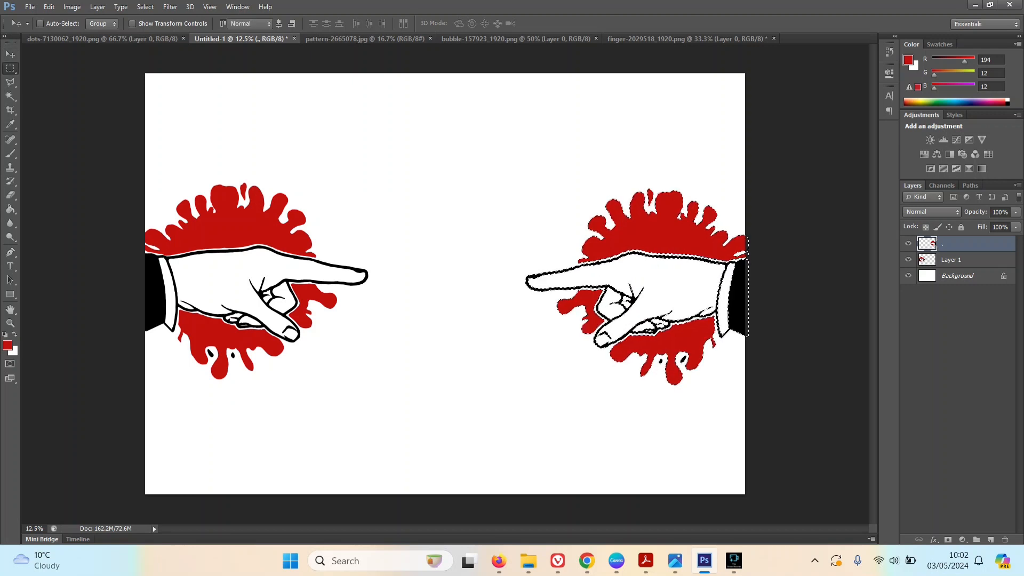
pyautogui.hotkey('ctrl', 'd')
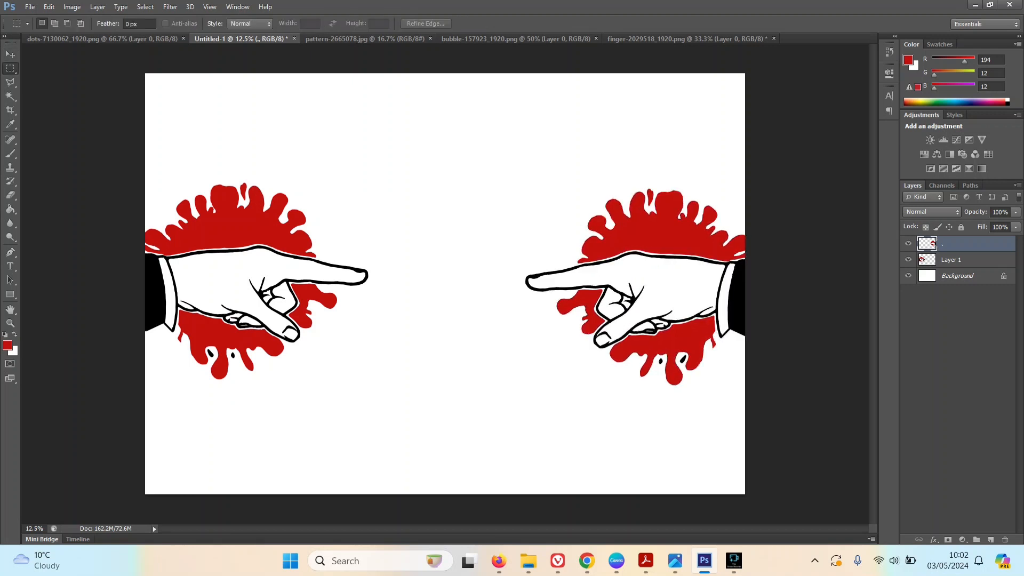
pyautogui.press('v')
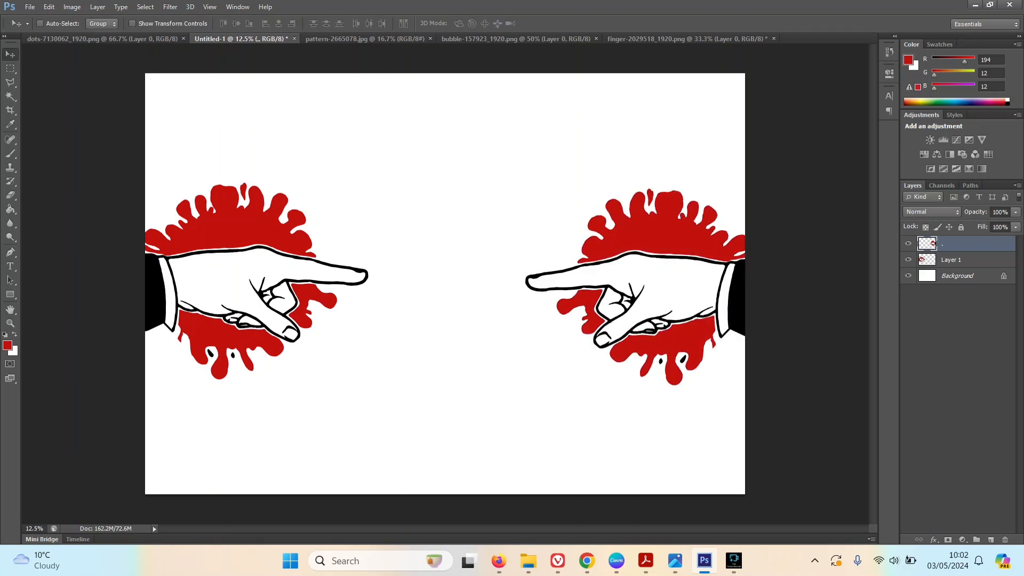
pyautogui.moveTo(637, 289); pyautogui.dragTo(633, 285)
# Stretch the flipped hand layer's width to 101.19% so its cuff meets the canvas's right edge, and apply the transformation
pyautogui.hotkey('ctrl', 't')
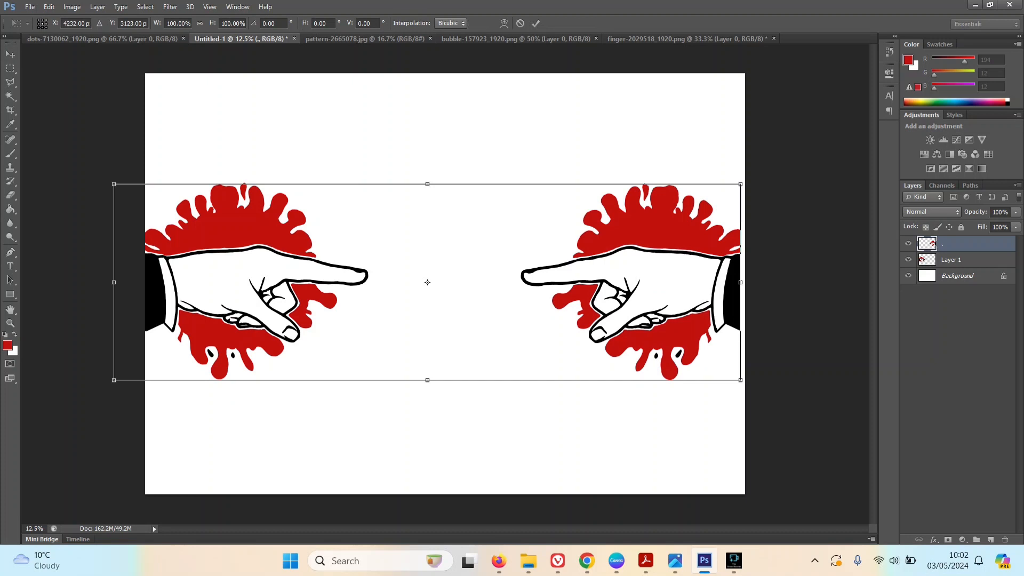
pyautogui.moveTo(740, 282); pyautogui.dragTo(747, 283)
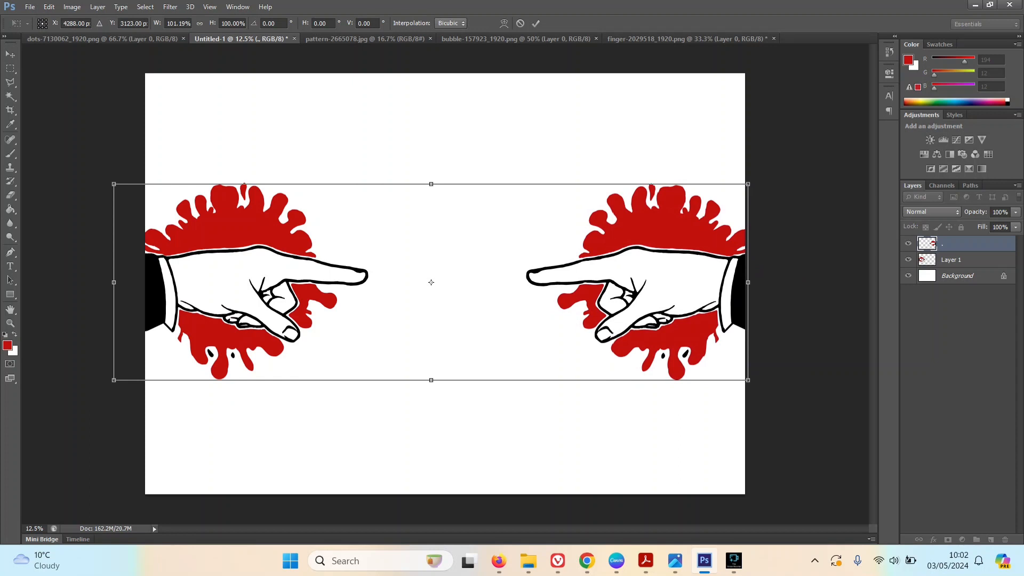
pyautogui.press('v')
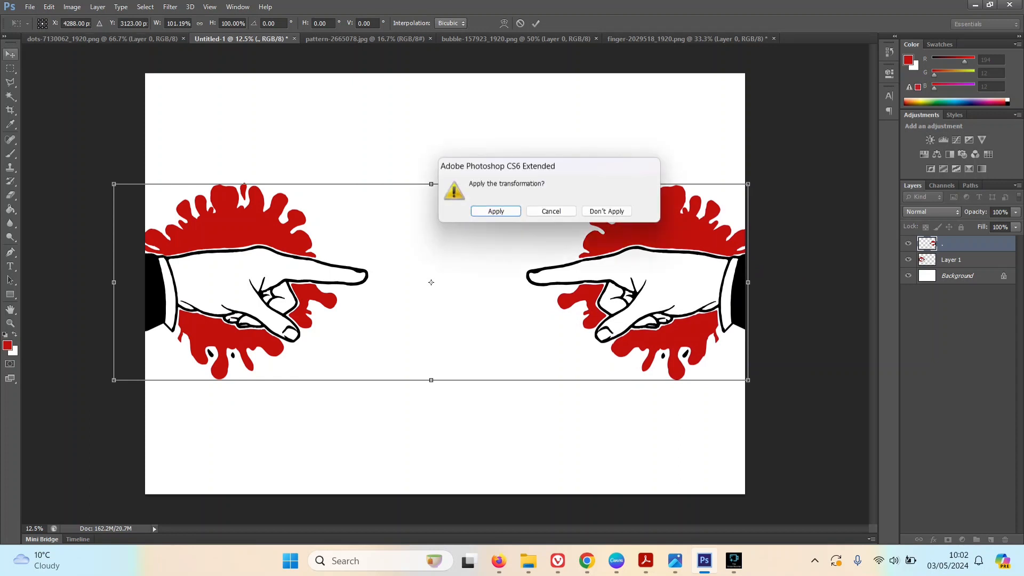
pyautogui.press('Return')
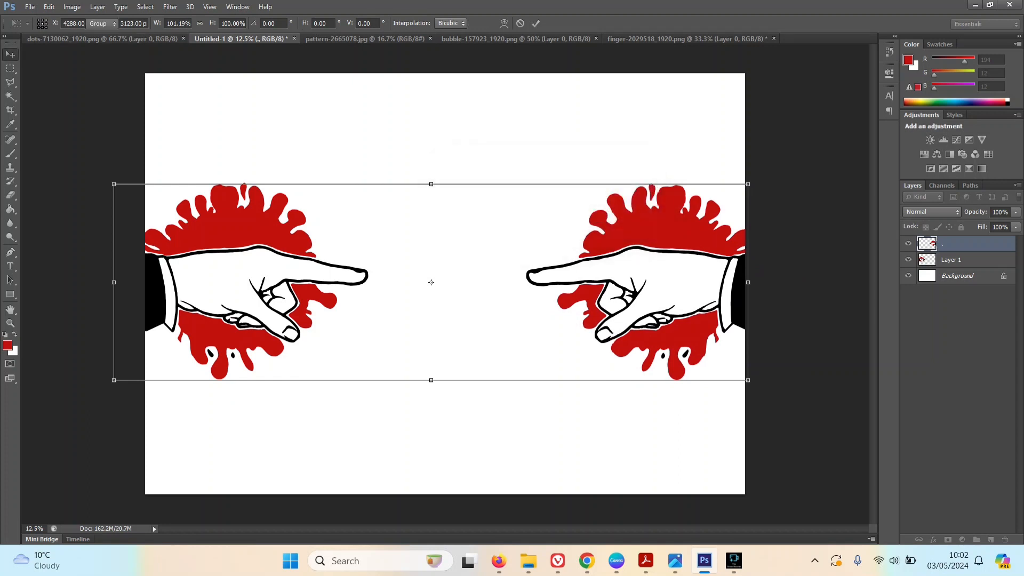
# Stretch the original hand on Layer 1 to 104.69% width towards the canvas centre and apply the transformation
pyautogui.click(966, 260)
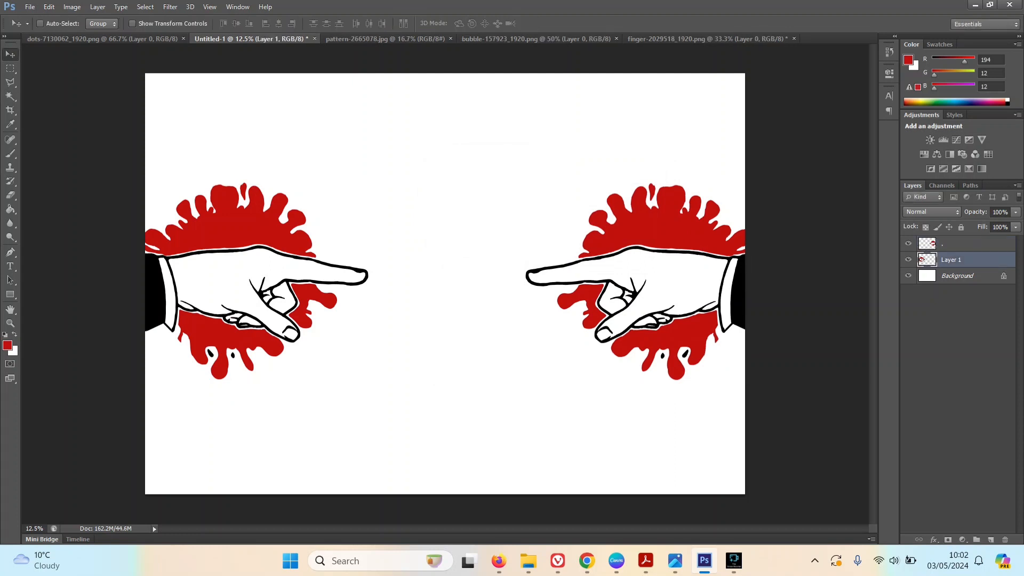
pyautogui.hotkey('ctrl', 't')
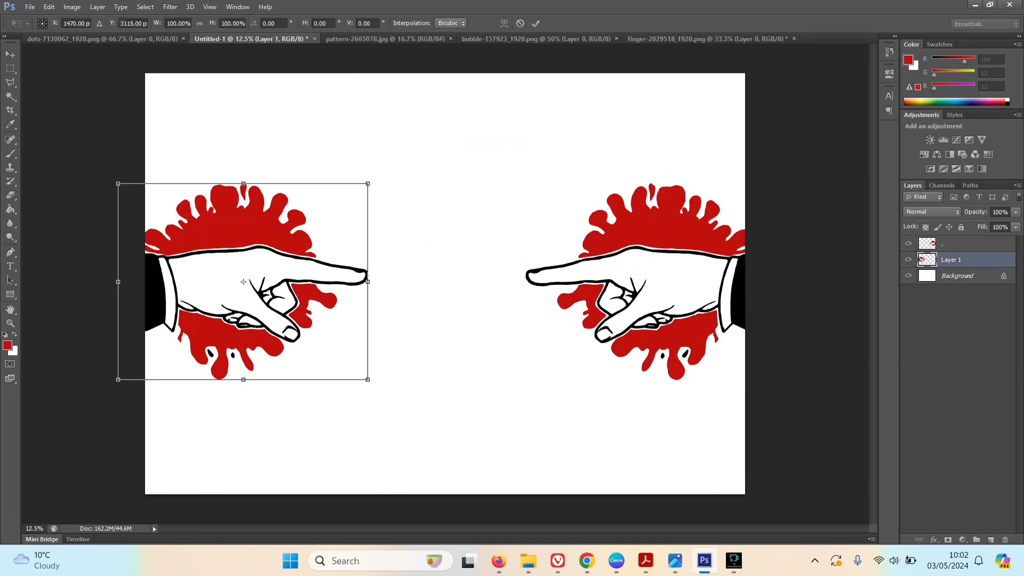
pyautogui.moveTo(368, 282); pyautogui.dragTo(379, 281)
pyautogui.press('v')
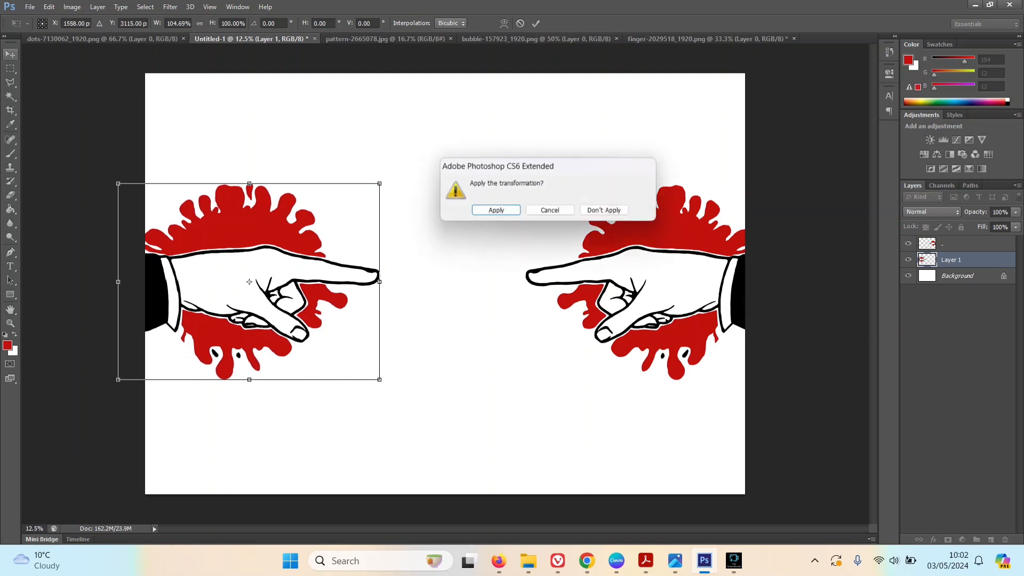
pyautogui.press('Return')
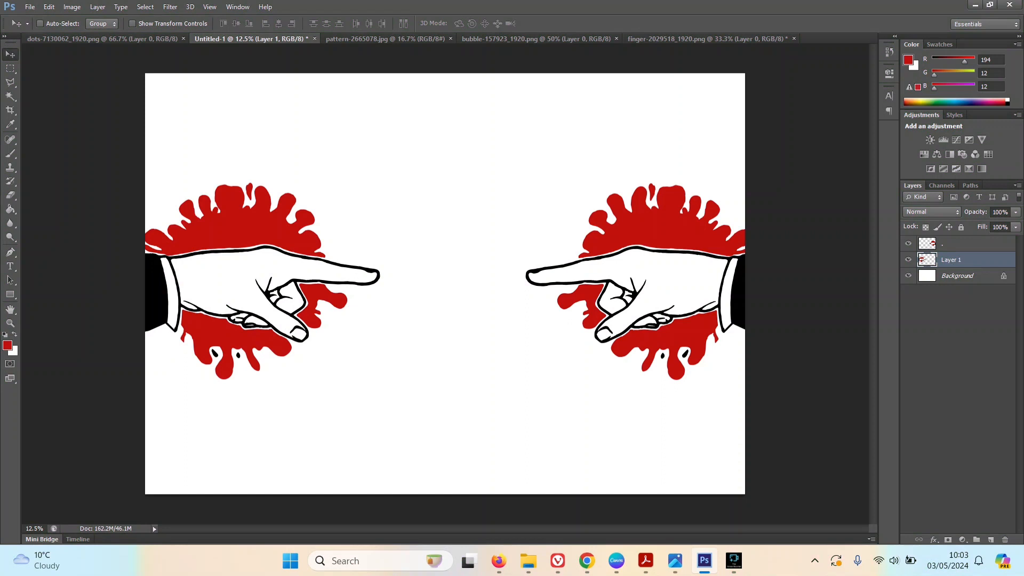
# Move both hands down to the lower half of the canvas, keeping them level with each other
pyautogui.moveTo(226, 252); pyautogui.dragTo(227, 311)
pyautogui.moveTo(683, 276)
pyautogui.mouseDown()
pyautogui.moveTo(685, 308)
pyautogui.moveTo(678, 284)
pyautogui.mouseUp()
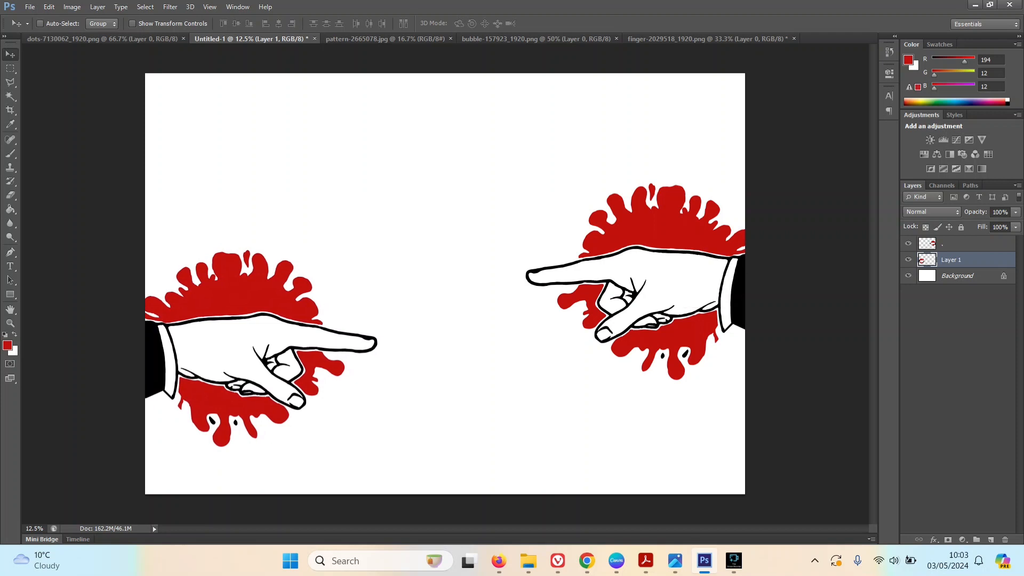
pyautogui.click(964, 244)
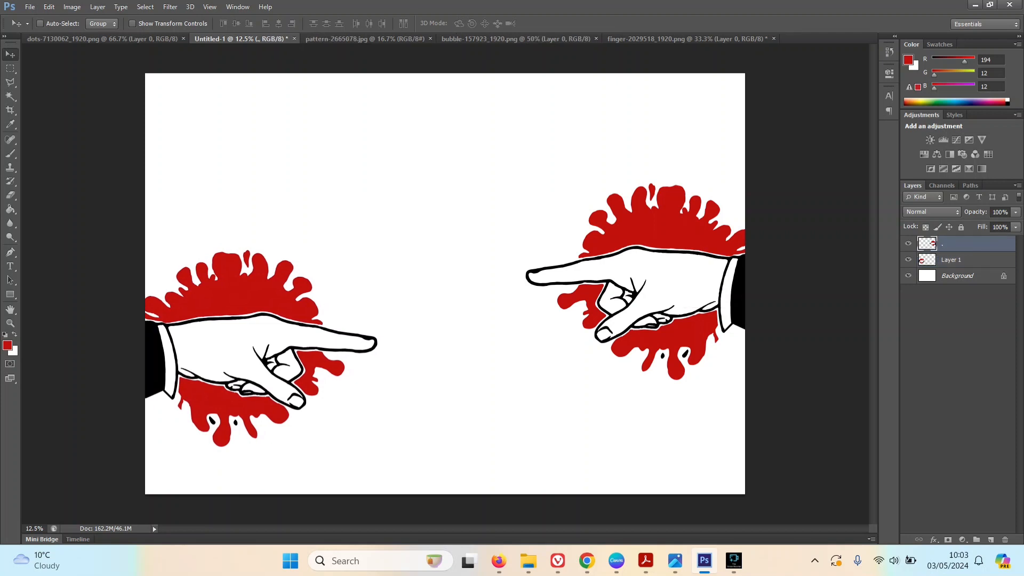
pyautogui.moveTo(736, 271); pyautogui.dragTo(736, 344)
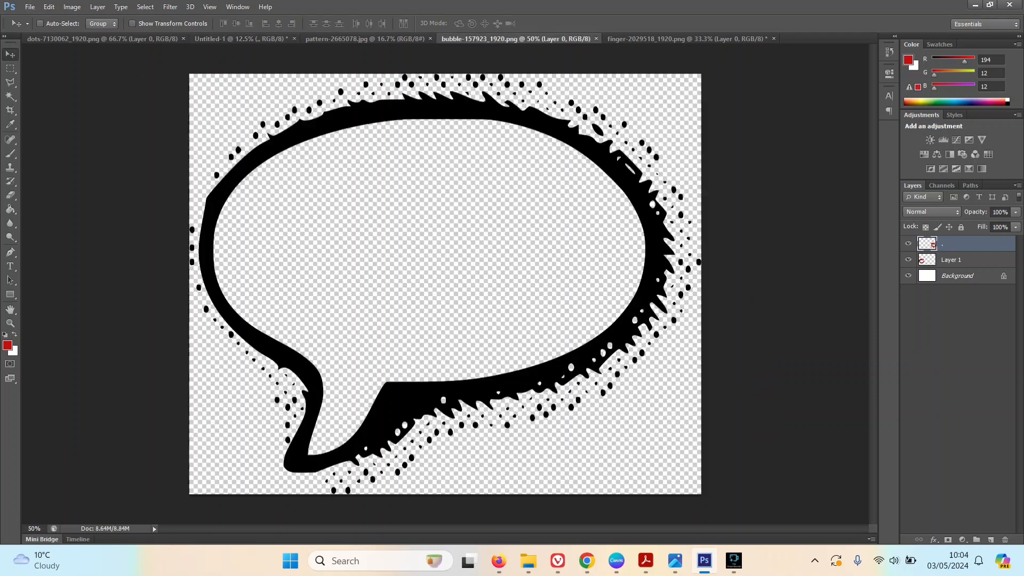
# Float the bubble-157923_1920.png document, try placing its speech bubble above the left hand, and undo the placement
pyautogui.click(493, 39)
pyautogui.moveTo(493, 38); pyautogui.dragTo(596, 131)
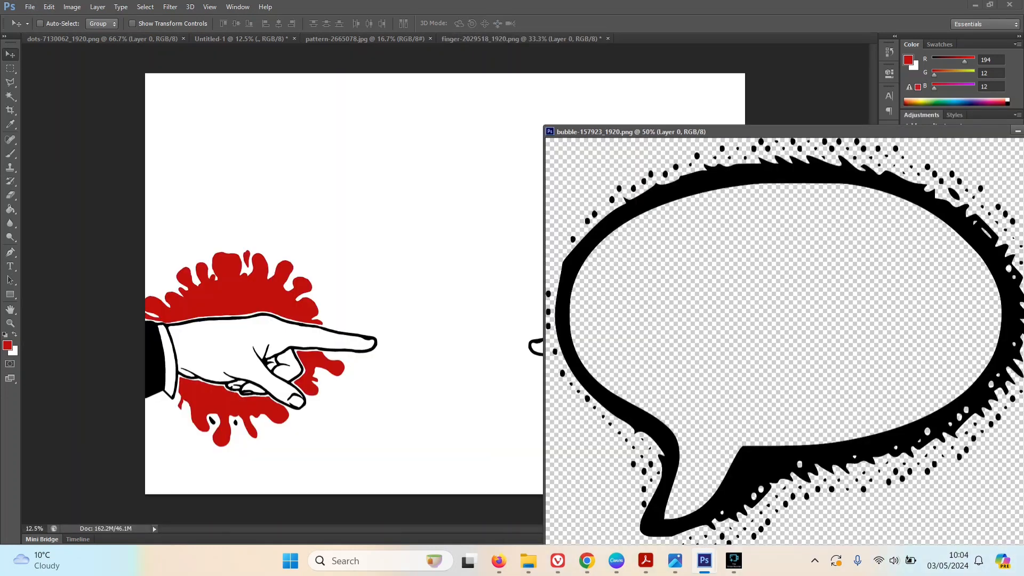
pyautogui.moveTo(773, 315); pyautogui.dragTo(256, 161)
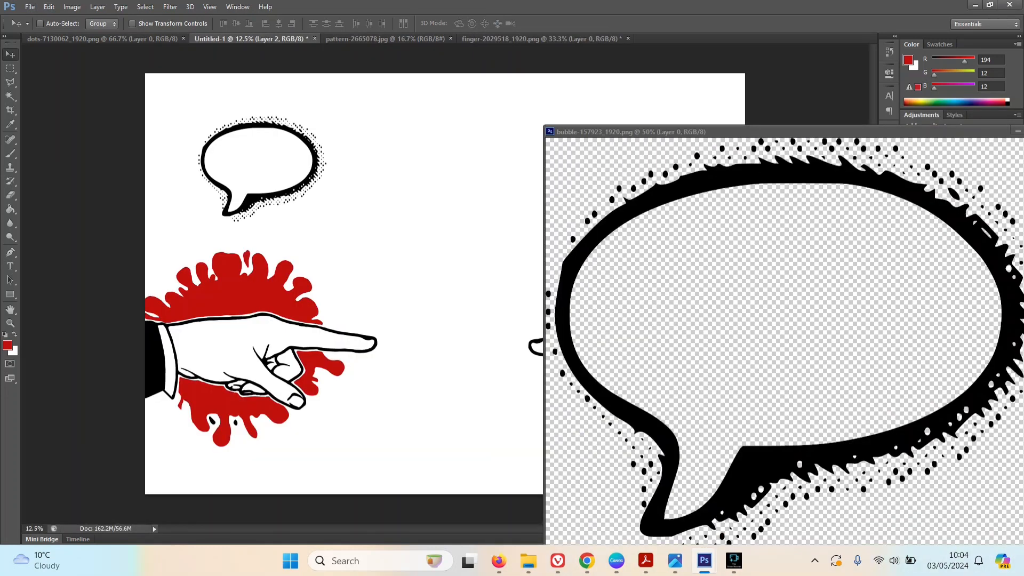
pyautogui.hotkey('ctrl', 'z')
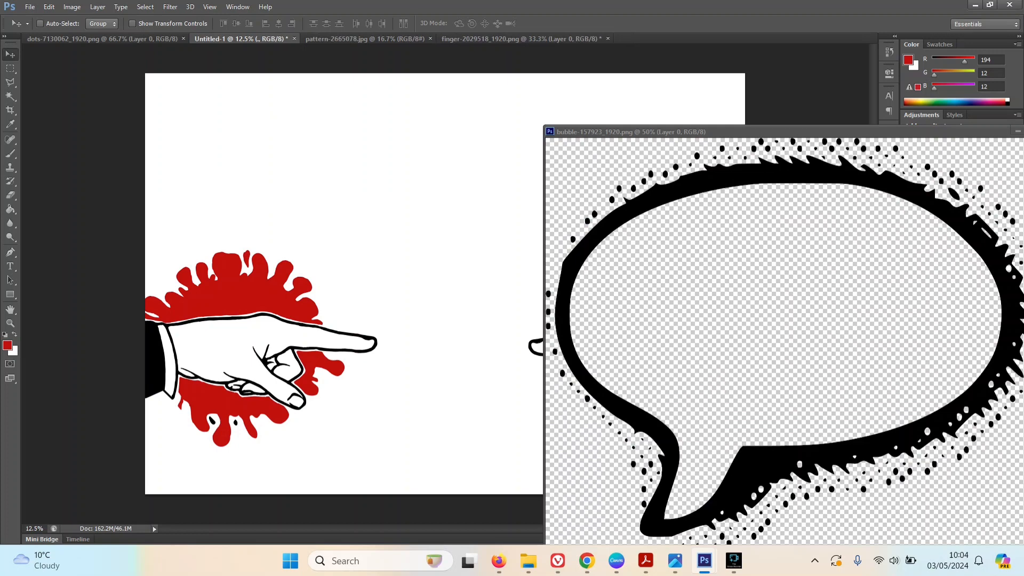
# Resize the speech bubble image to a document width of 20 cm with constrained proportions
pyautogui.click(773, 131)
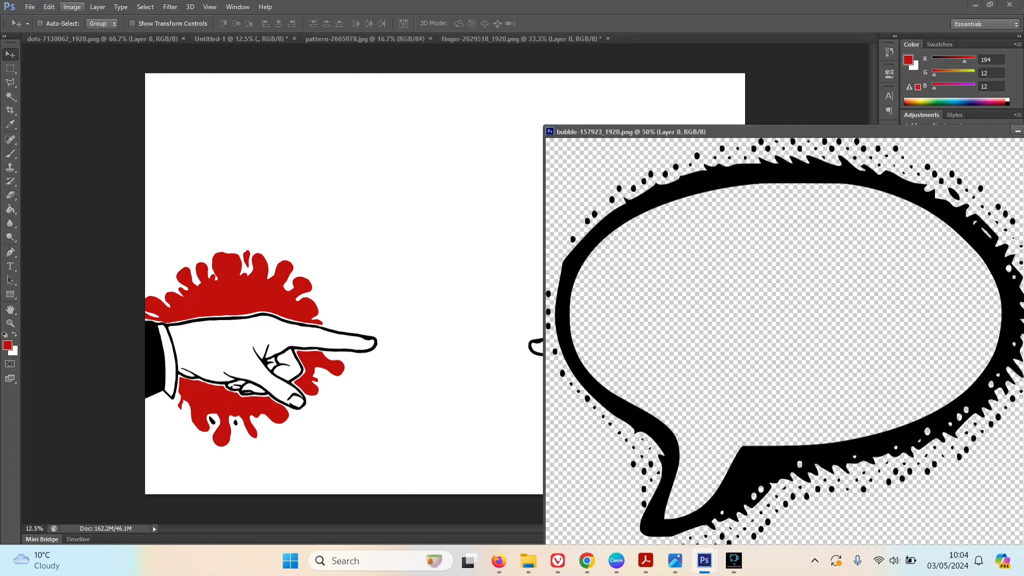
pyautogui.click(72, 6)
pyautogui.click(94, 103)
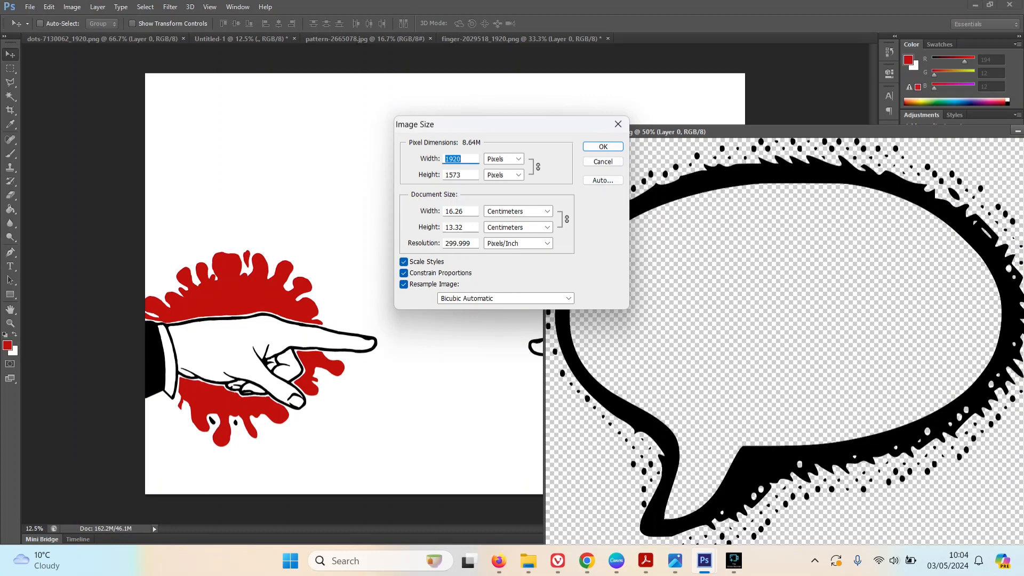
pyautogui.click(460, 158)
pyautogui.doubleClick(454, 211)
pyautogui.write('20')
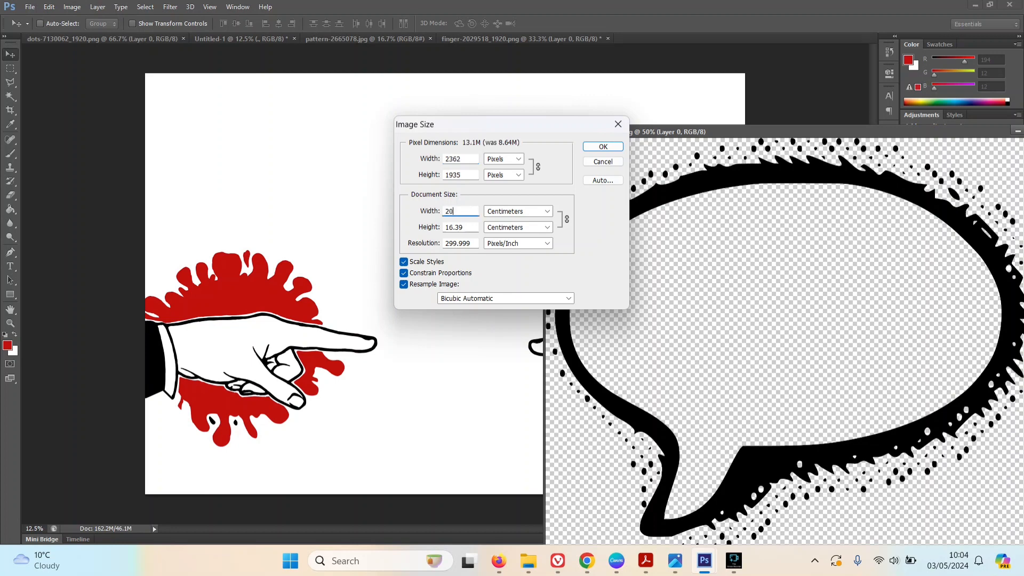
pyautogui.press('Return')
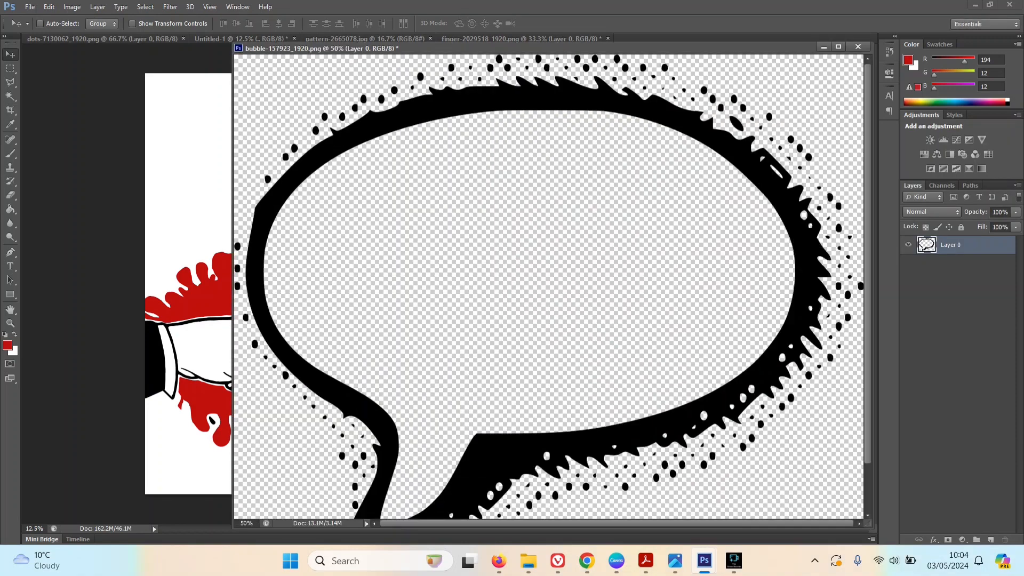
# Copy the enlarged speech bubble into the hand composition above the left hand and dock the bubble document back among the tabs
pyautogui.moveTo(402, 246); pyautogui.dragTo(178, 203)
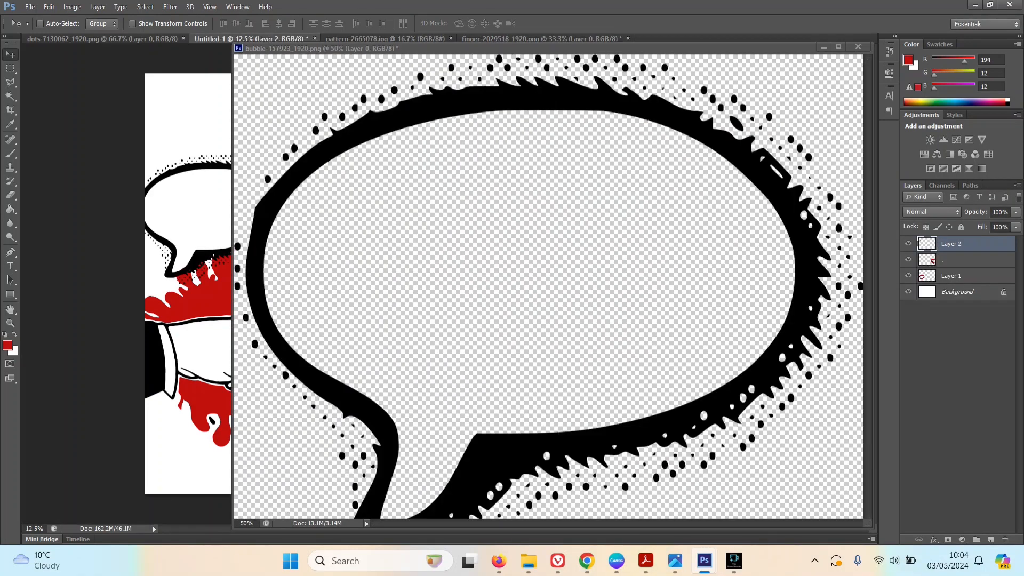
pyautogui.click(811, 48)
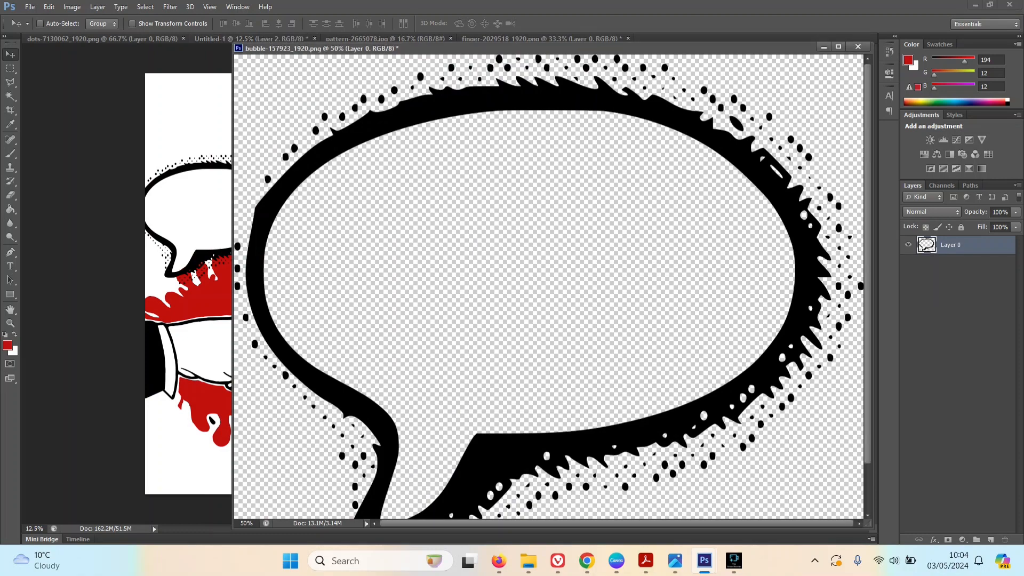
pyautogui.moveTo(811, 47); pyautogui.dragTo(765, 39)
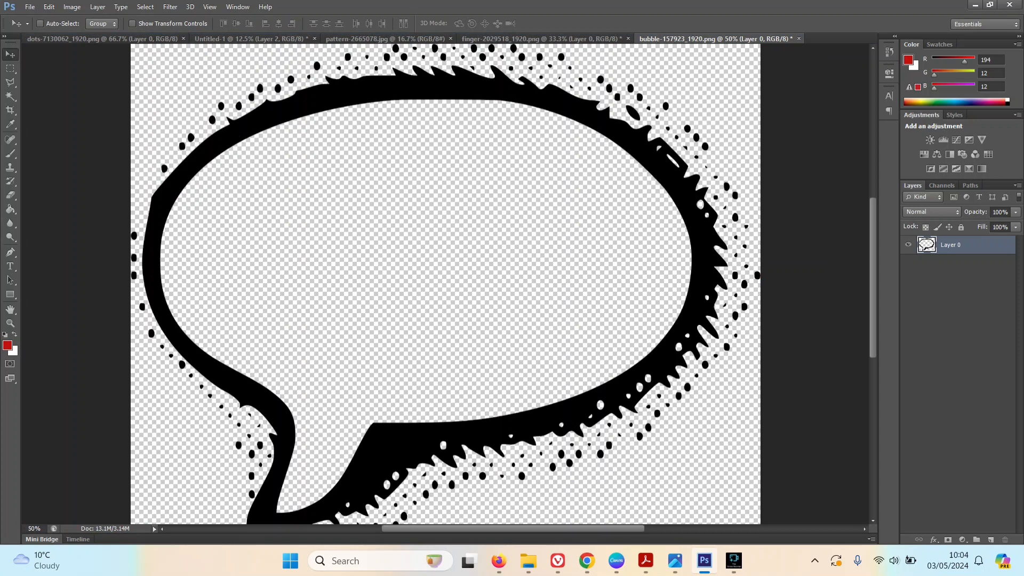
# Return to the Untitled-1 hand composition and position the speech bubble above the left hand
pyautogui.click(251, 39)
pyautogui.moveTo(197, 160); pyautogui.dragTo(229, 123)
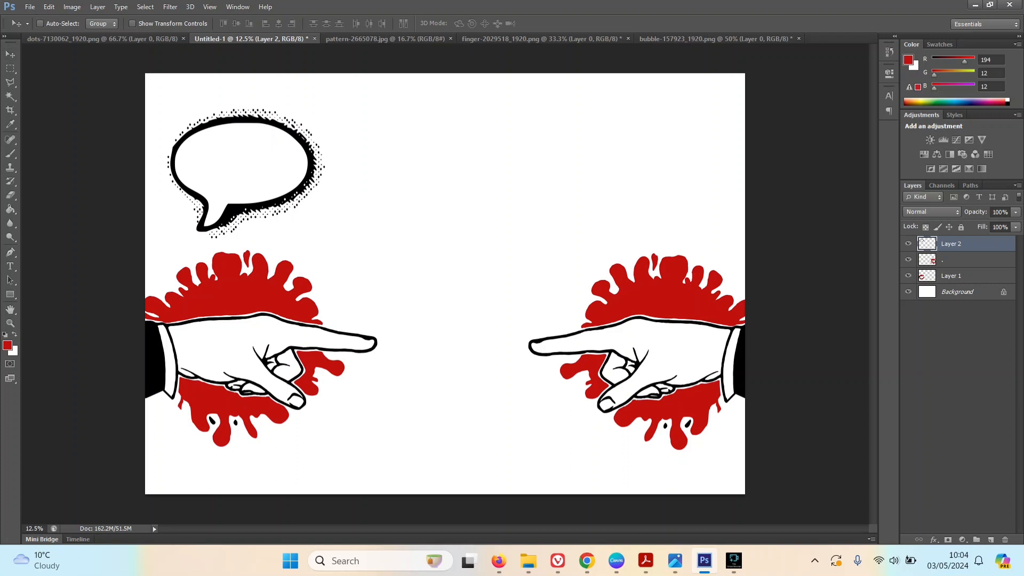
# Try stretching the speech bubble to about 170% width and rotating it about 7°, and undo the transformation
pyautogui.hotkey('ctrl', 't')
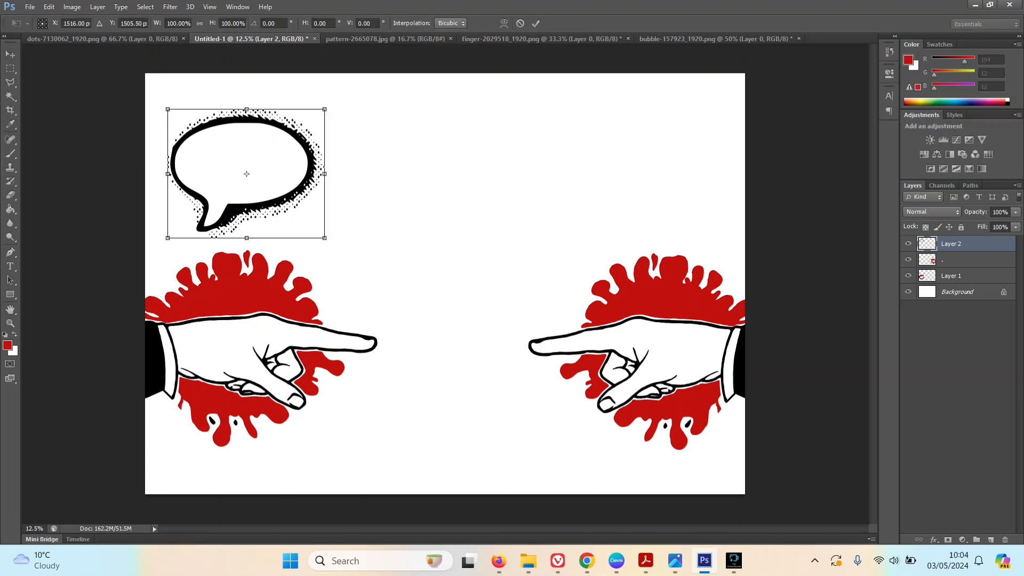
pyautogui.moveTo(324, 174); pyautogui.dragTo(436, 174)
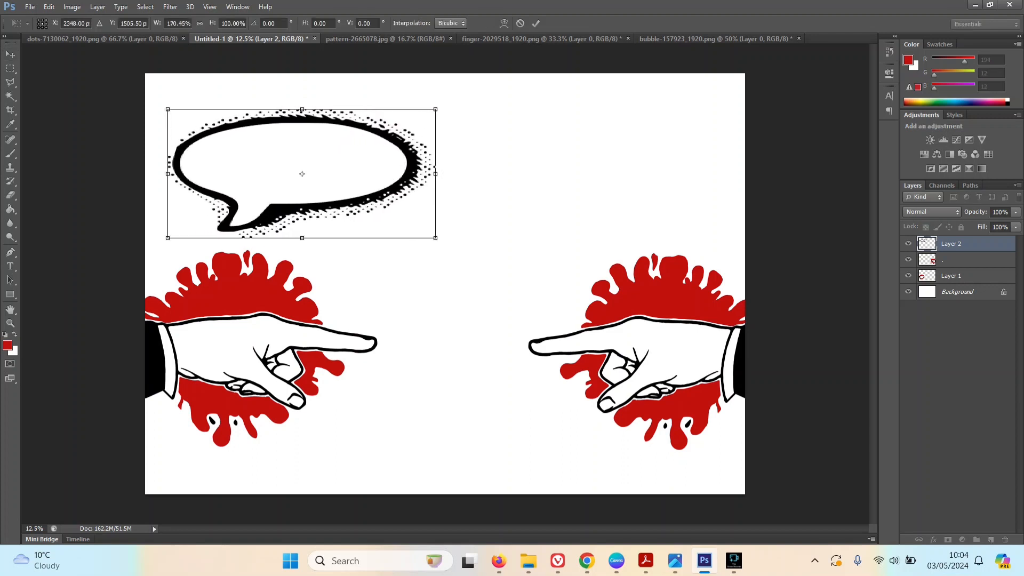
pyautogui.moveTo(160, 101); pyautogui.dragTo(170, 84)
pyautogui.moveTo(301, 173); pyautogui.dragTo(281, 172)
pyautogui.press('v')
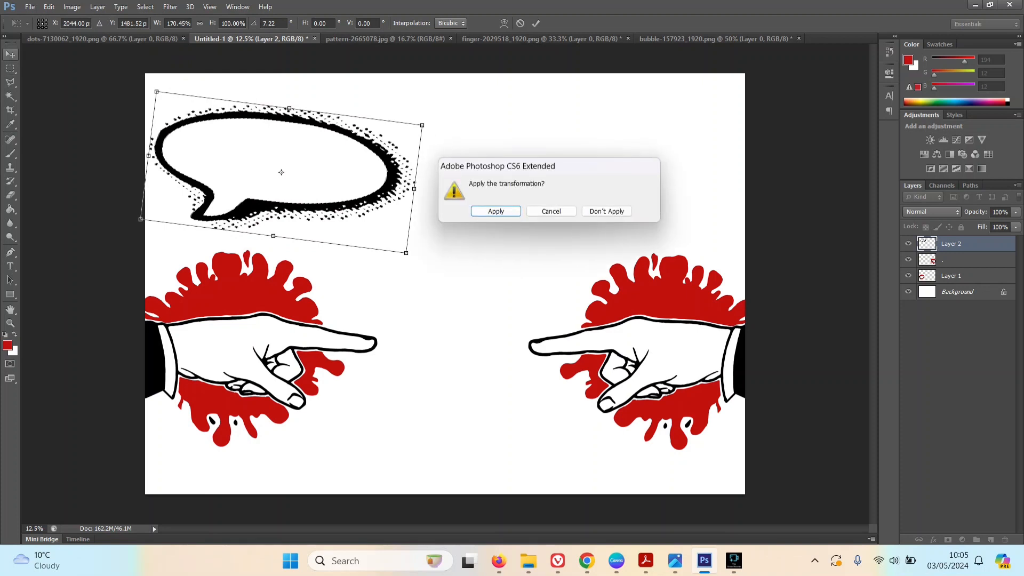
pyautogui.press('Return')
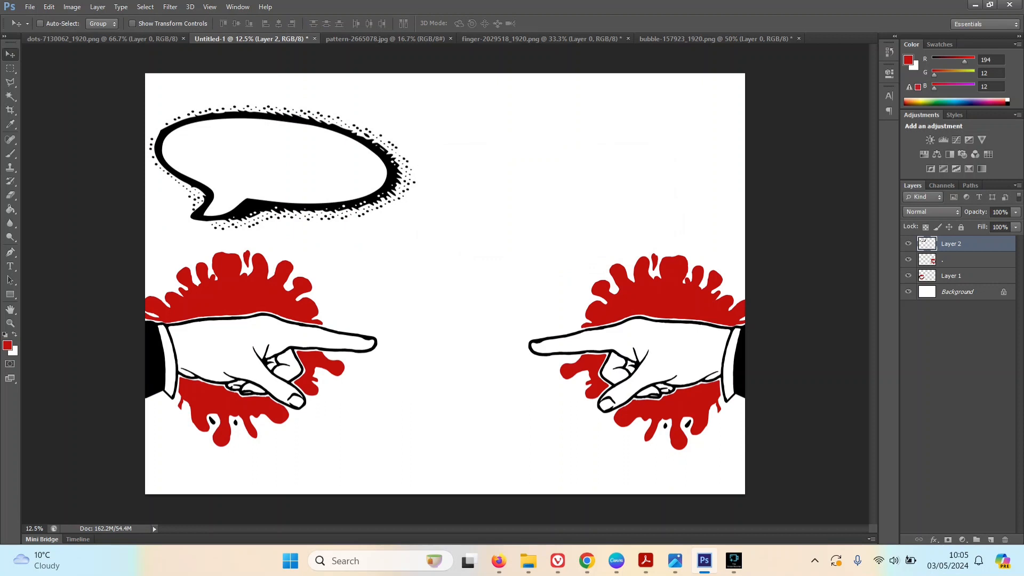
pyautogui.hotkey('ctrl', 'z')
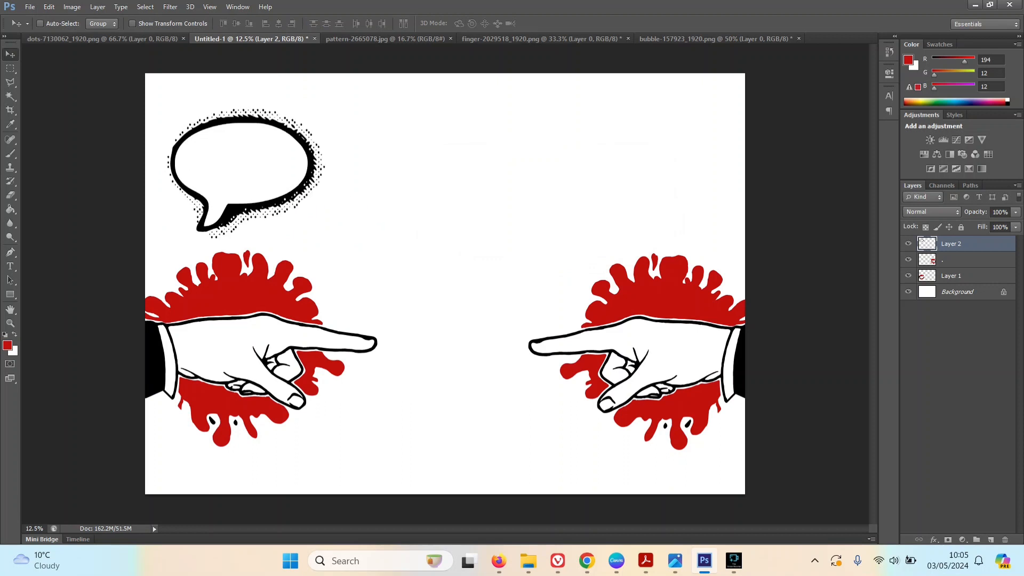
# Stretch the speech bubble above the left hand horizontally to about 165% width, keeping its height at 100%
pyautogui.hotkey('ctrl', 't')
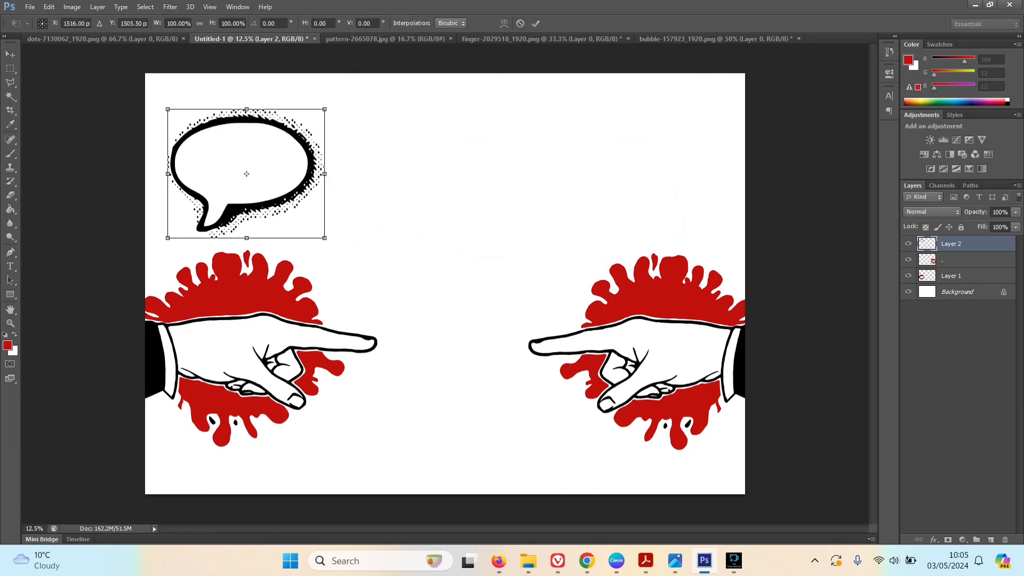
pyautogui.moveTo(324, 174); pyautogui.dragTo(426, 174)
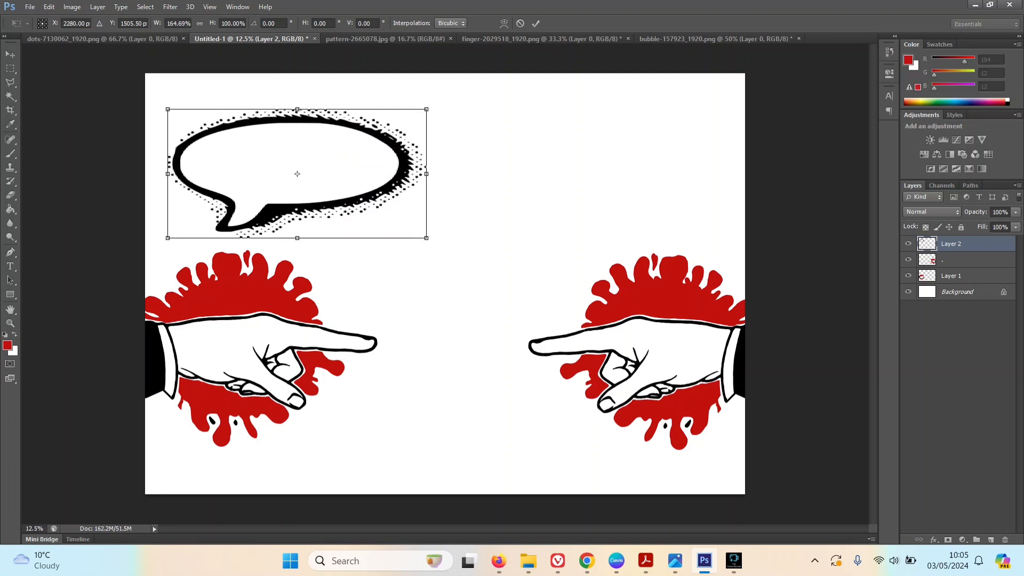
pyautogui.click(10, 54)
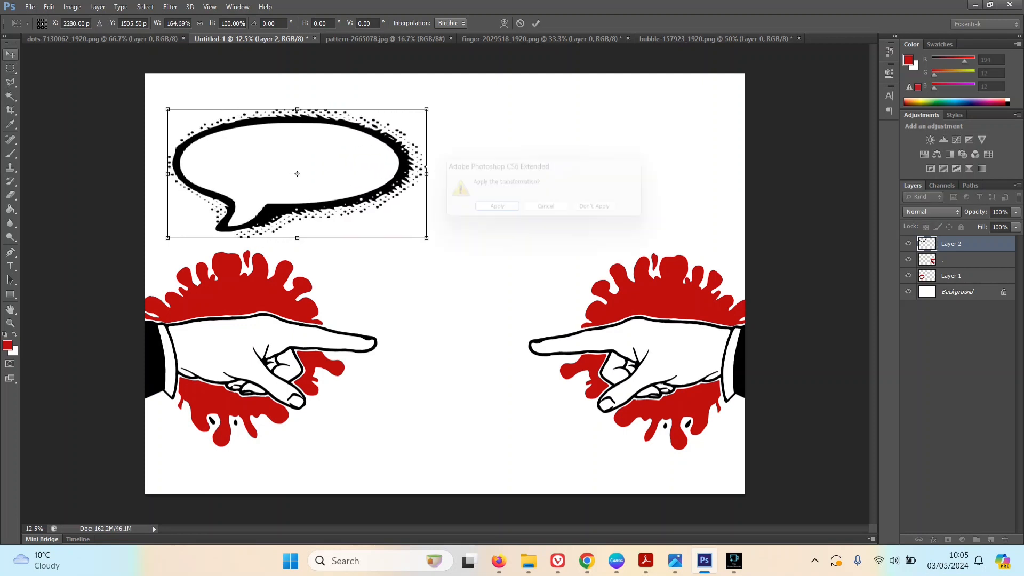
pyautogui.press('Return')
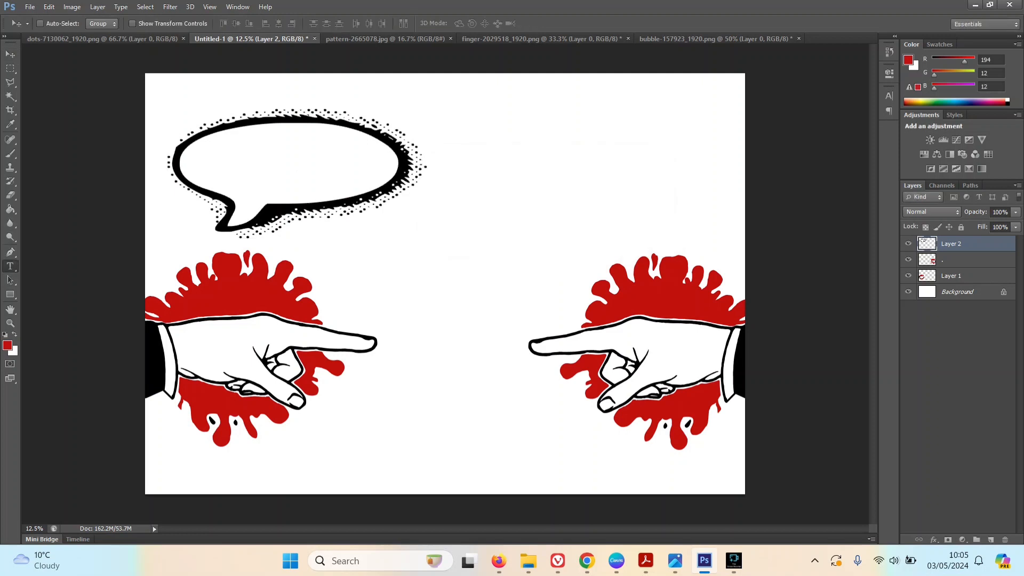
# Add a text layer reading "MURDERER!" inside the speech bubble
pyautogui.press('t')
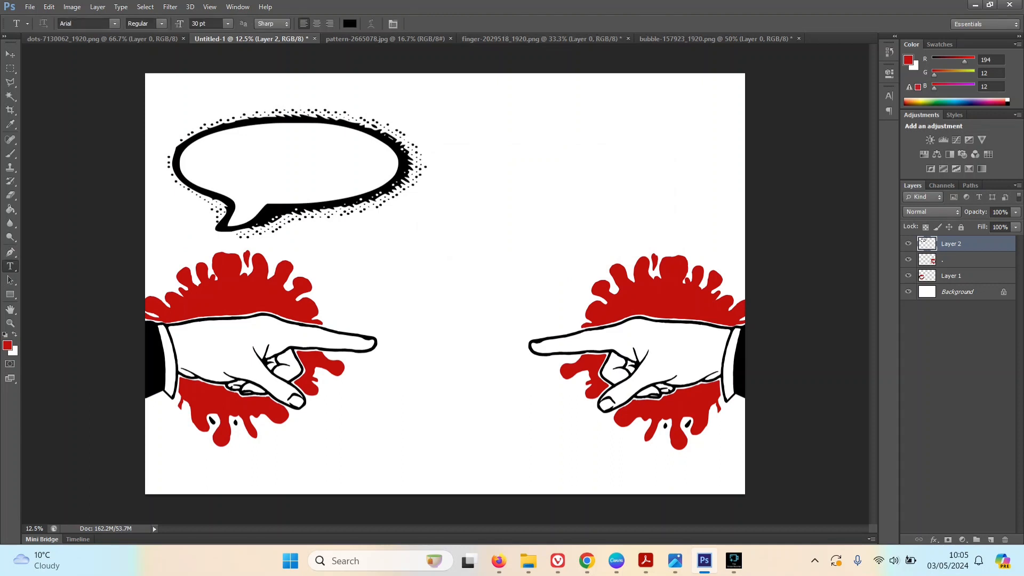
pyautogui.click(208, 168)
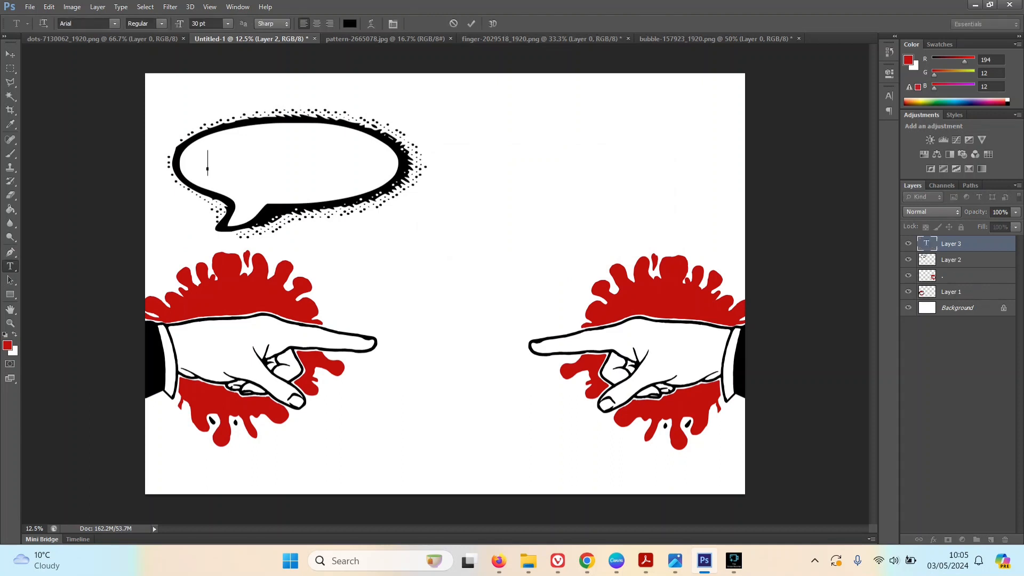
pyautogui.write('MUR')
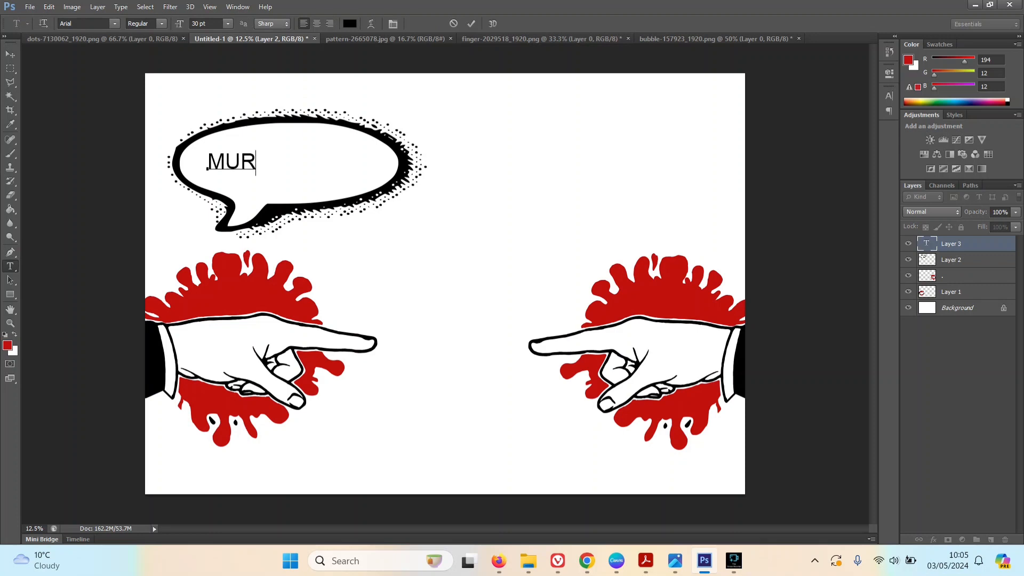
pyautogui.write('DERER!')
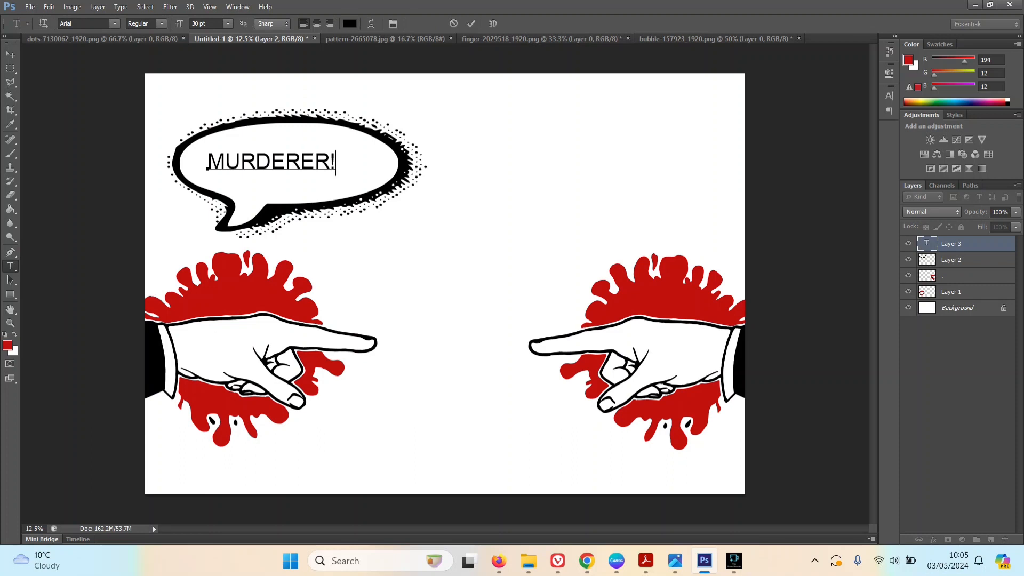
pyautogui.hotkey('ctrl', 'Return')
pyautogui.press('v')
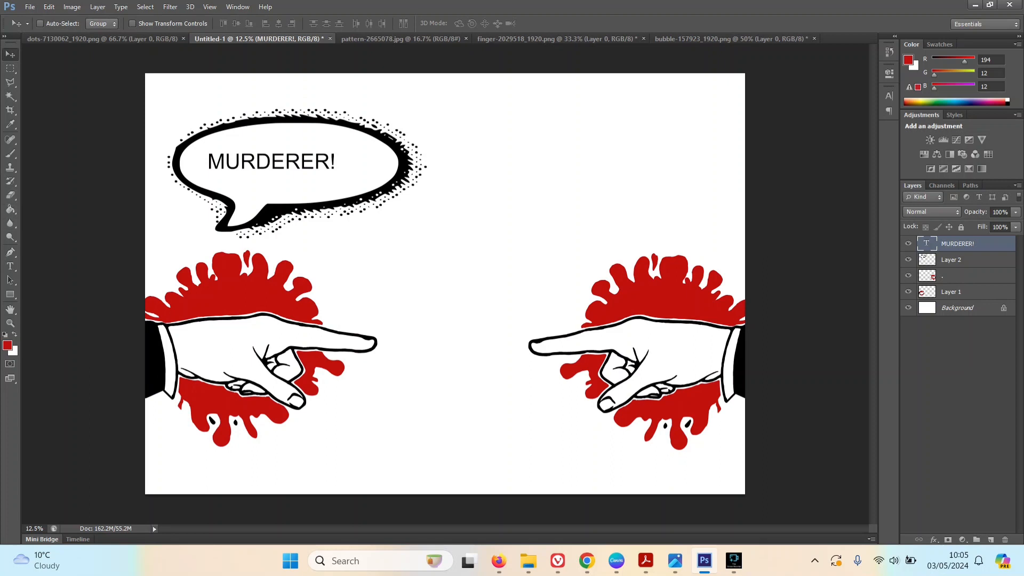
# Change the font of the whole "MURDERER!" text to Comic Sans MS
pyautogui.click(10, 266)
pyautogui.click(267, 162)
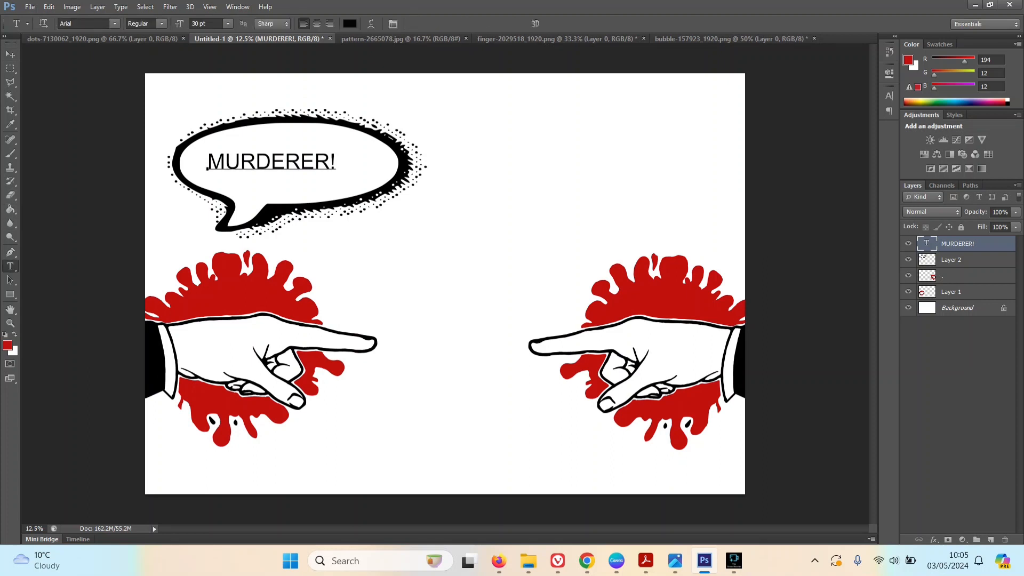
pyautogui.moveTo(336, 162); pyautogui.dragTo(207, 163)
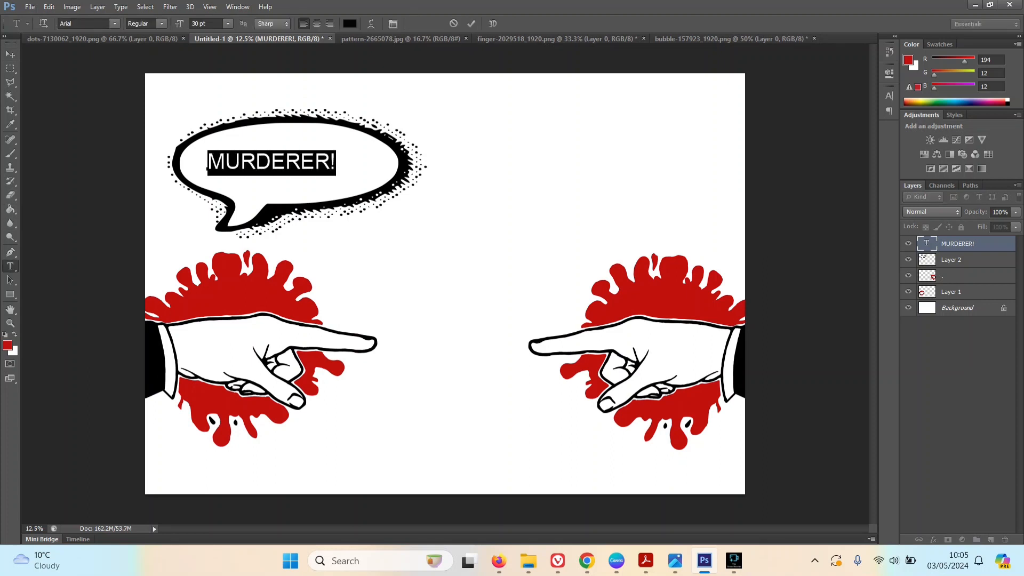
pyautogui.click(114, 23)
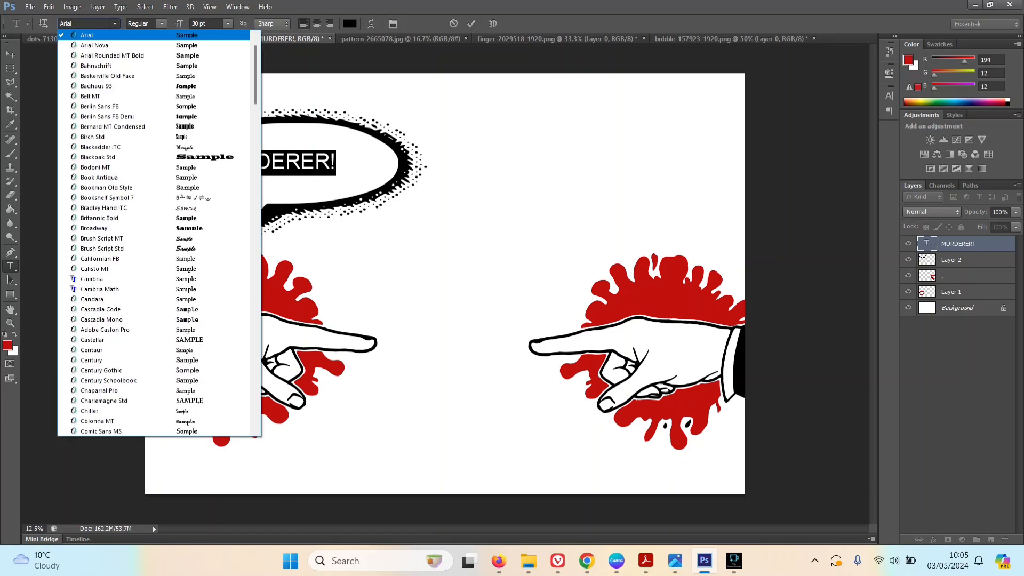
pyautogui.scroll(-12, 154, 230)
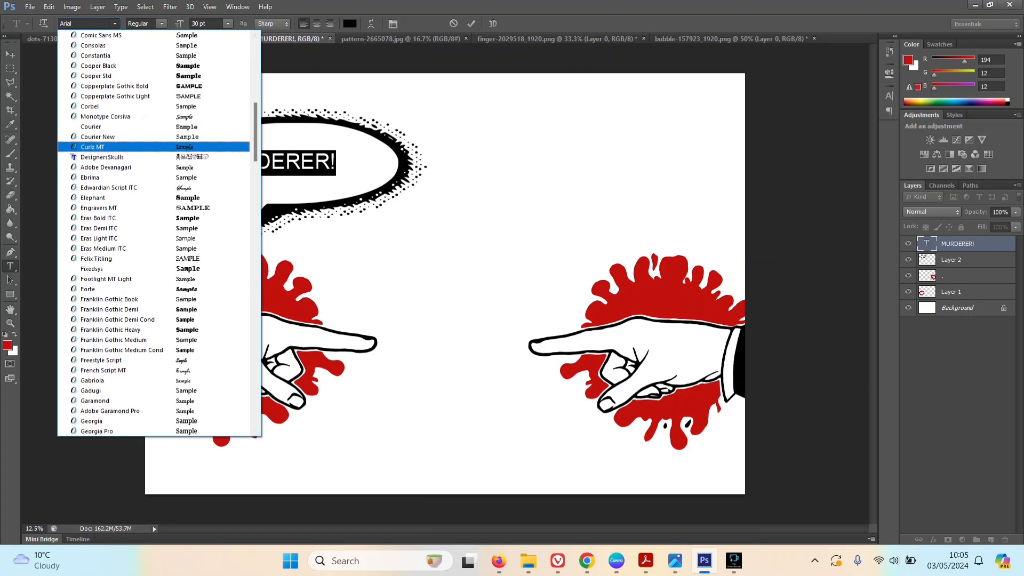
pyautogui.click(101, 35)
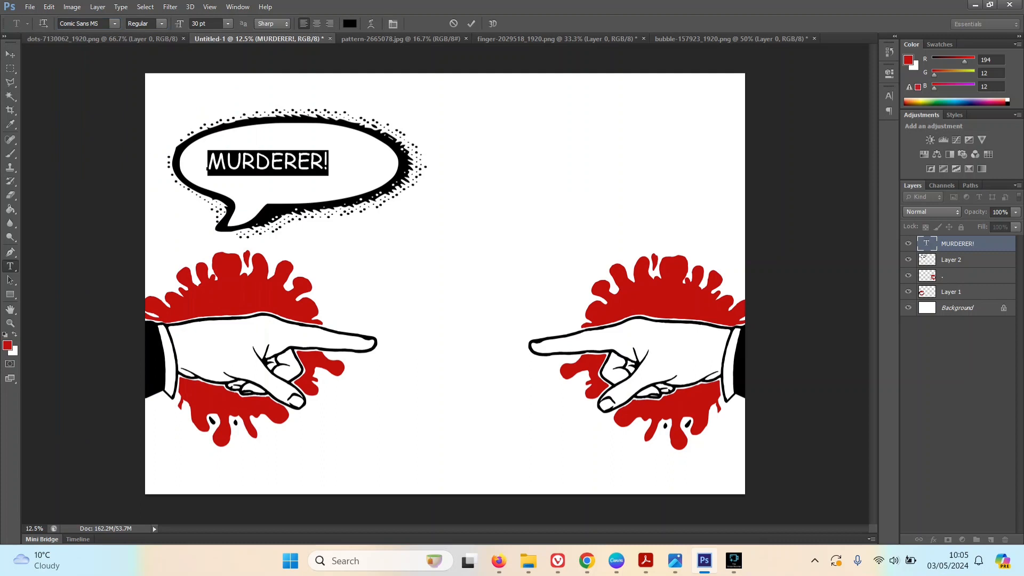
pyautogui.hotkey('ctrl', 'Return')
pyautogui.press('v')
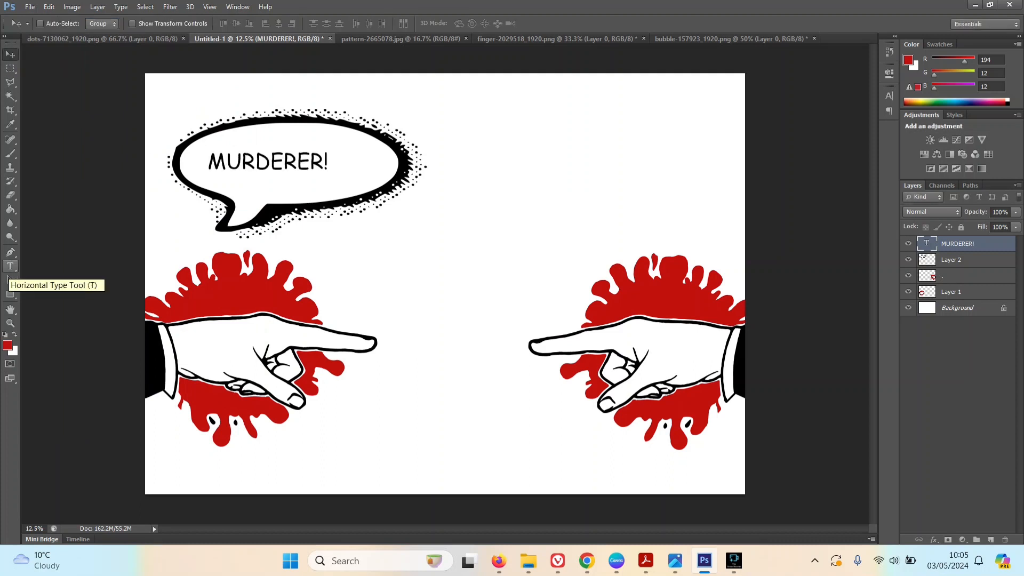
# Set the font size of the whole "MURDERER!" text to 40 pt
pyautogui.click(10, 266)
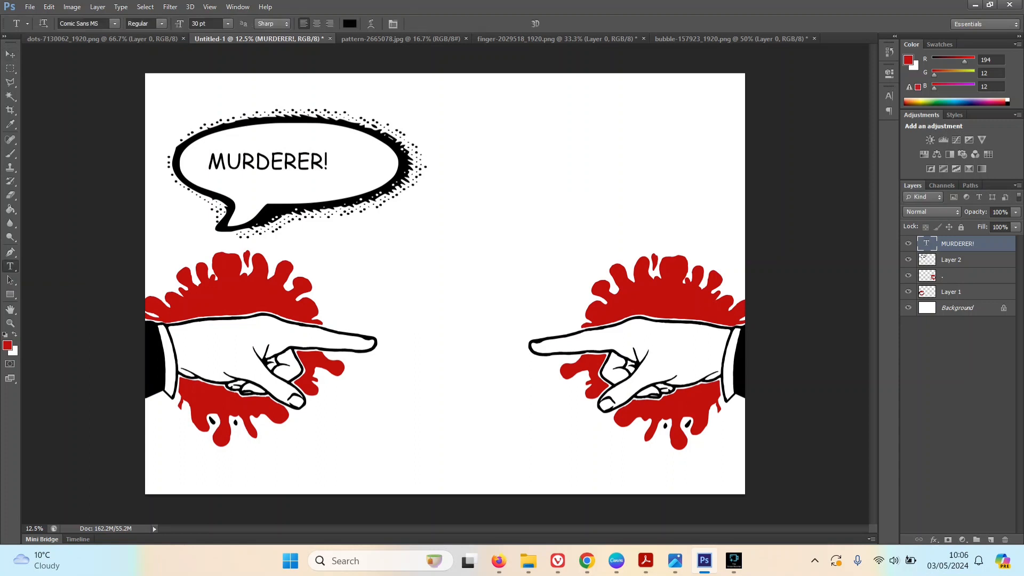
pyautogui.moveTo(329, 163); pyautogui.dragTo(207, 165)
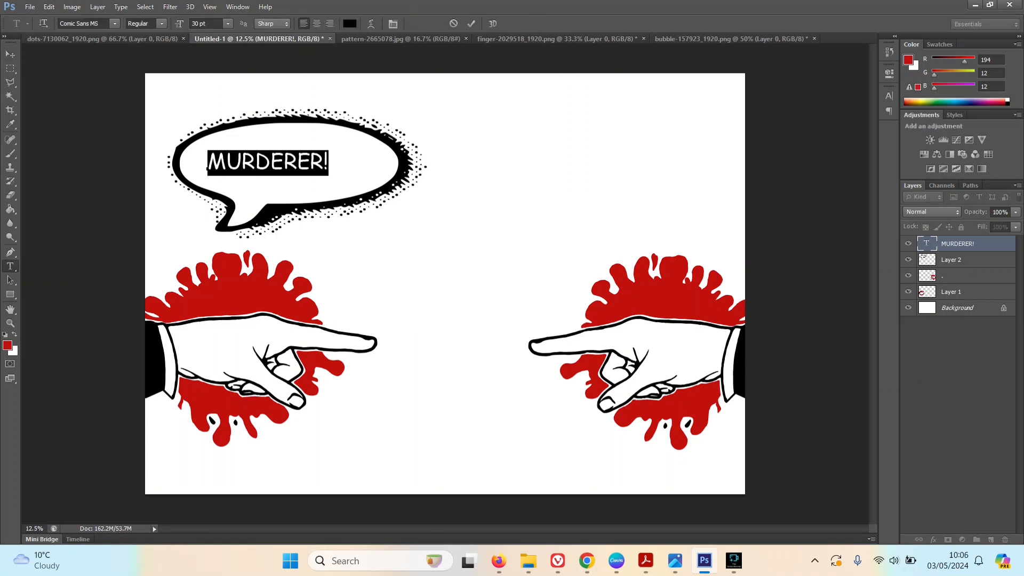
pyautogui.moveTo(199, 23); pyautogui.dragTo(191, 23)
pyautogui.write('4')
pyautogui.press('Return')
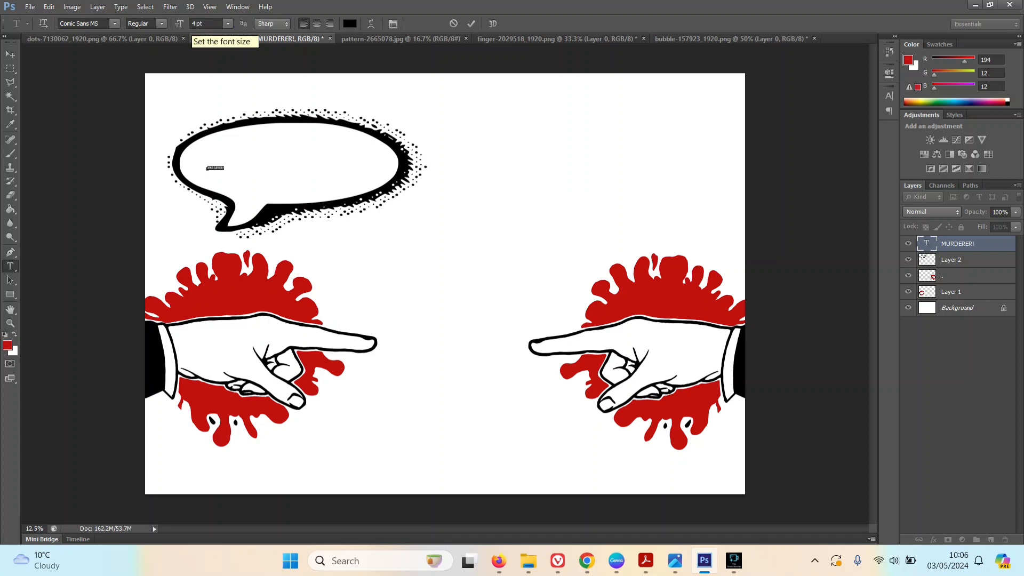
pyautogui.click(196, 24)
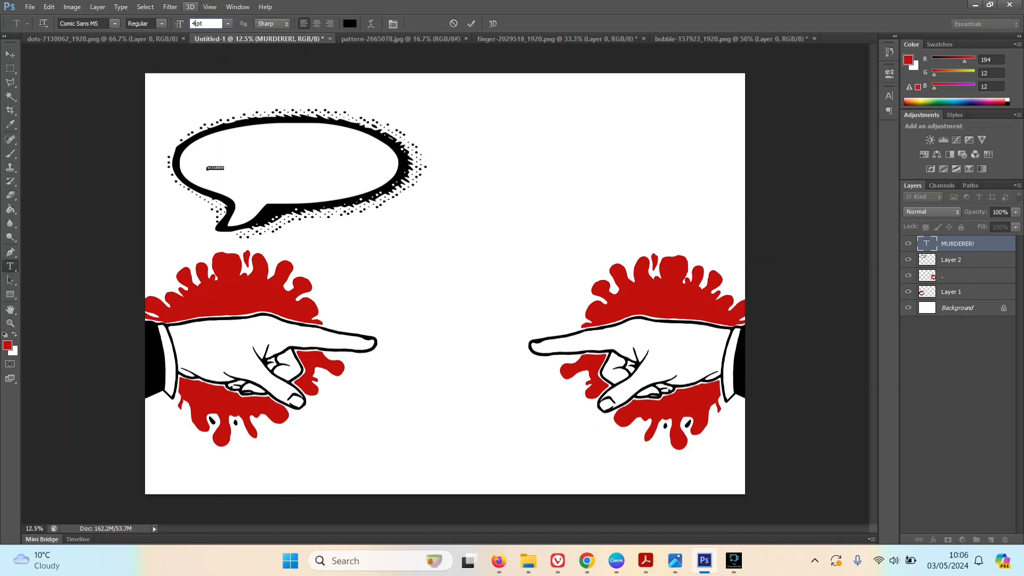
pyautogui.write('0')
pyautogui.press('Return')
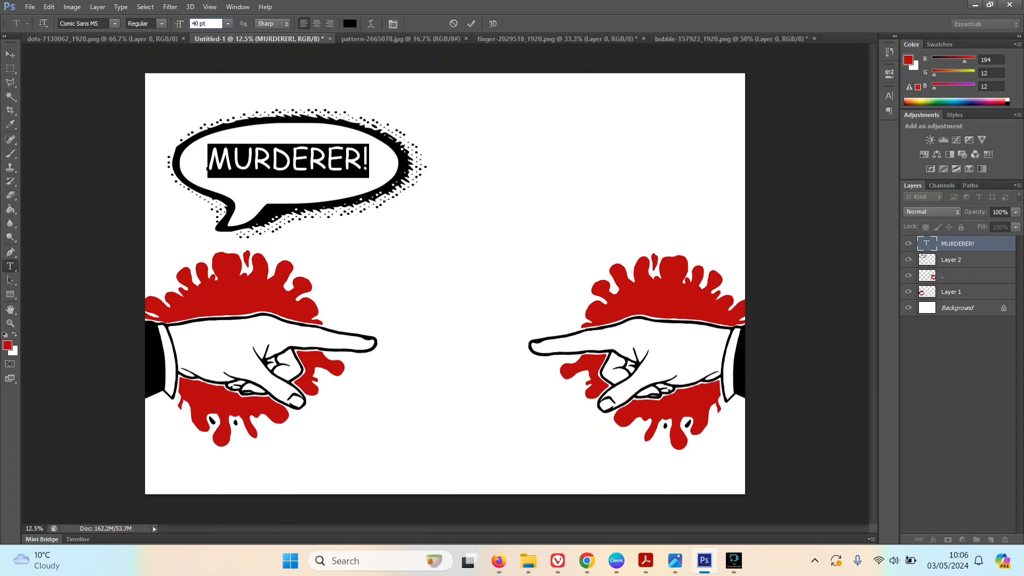
# Try the Courier font on the selected "MURDERER!" text and switch it to 8514oem
pyautogui.click(114, 23)
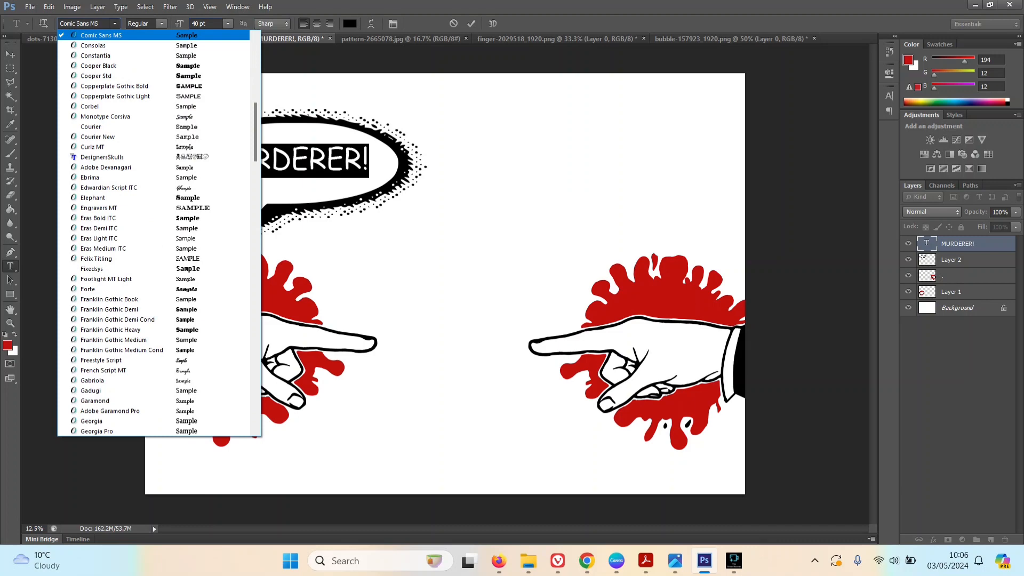
pyautogui.click(100, 127)
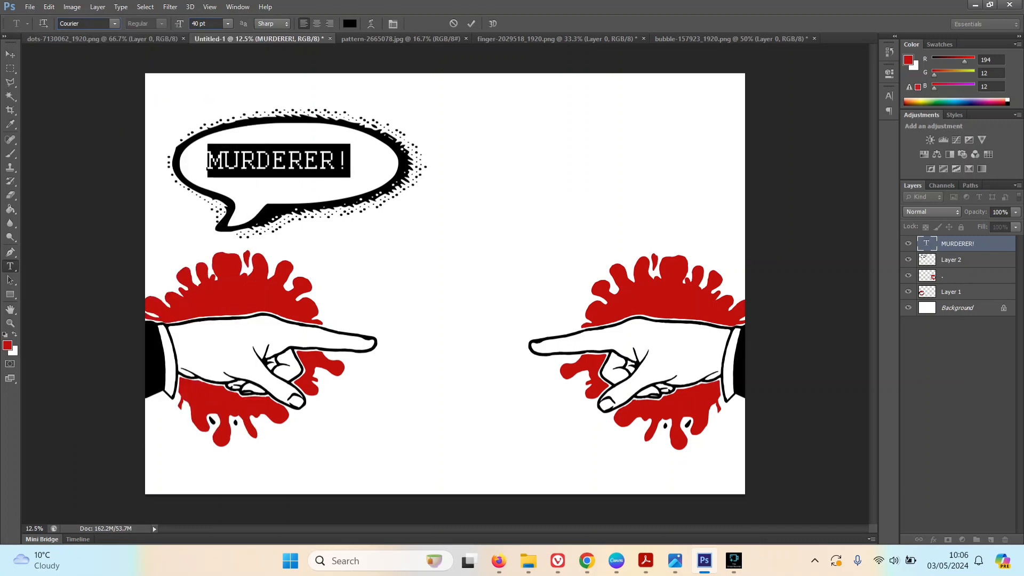
pyautogui.click(114, 24)
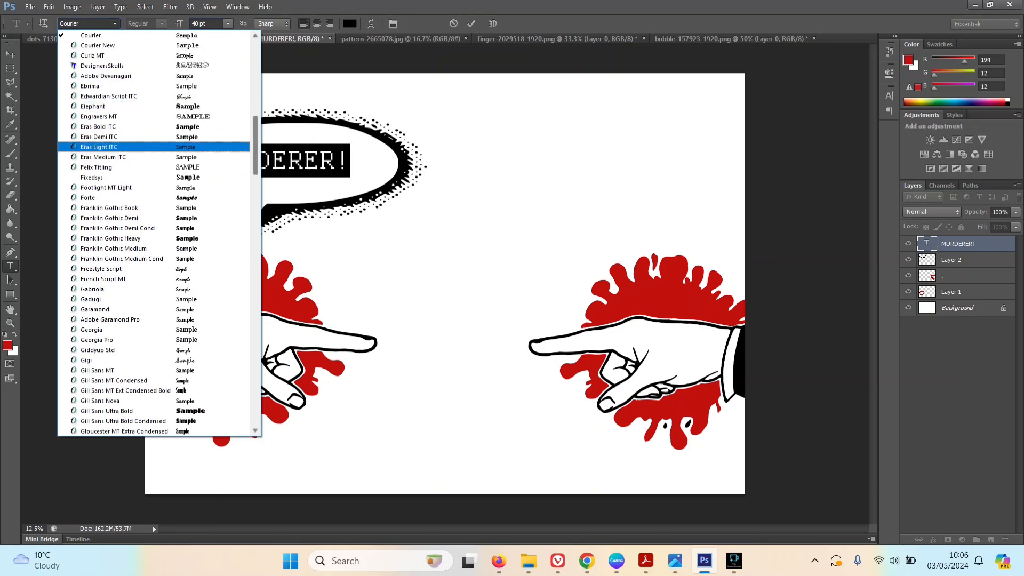
pyautogui.scroll(15, 154, 147)
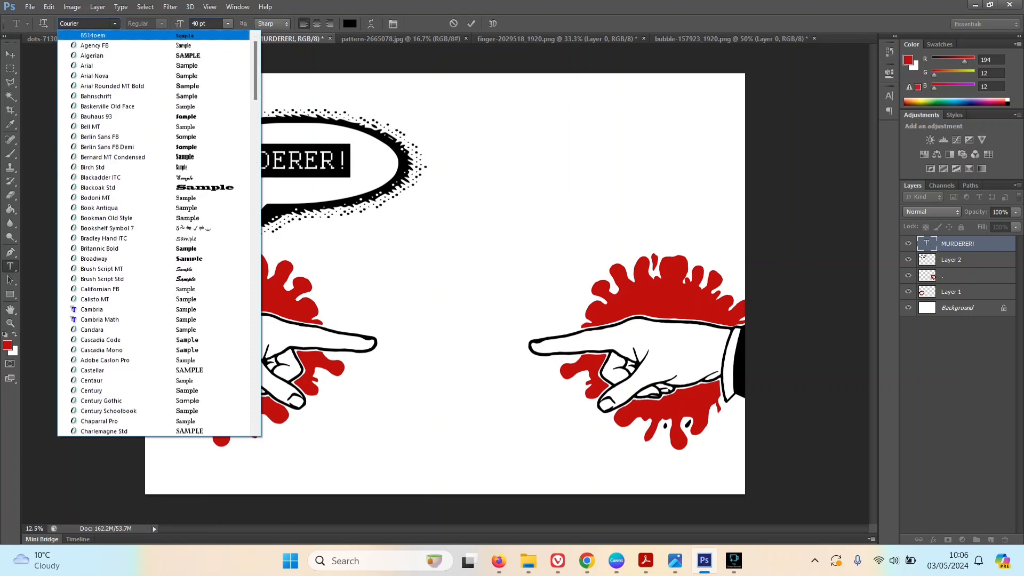
pyautogui.press('Return')
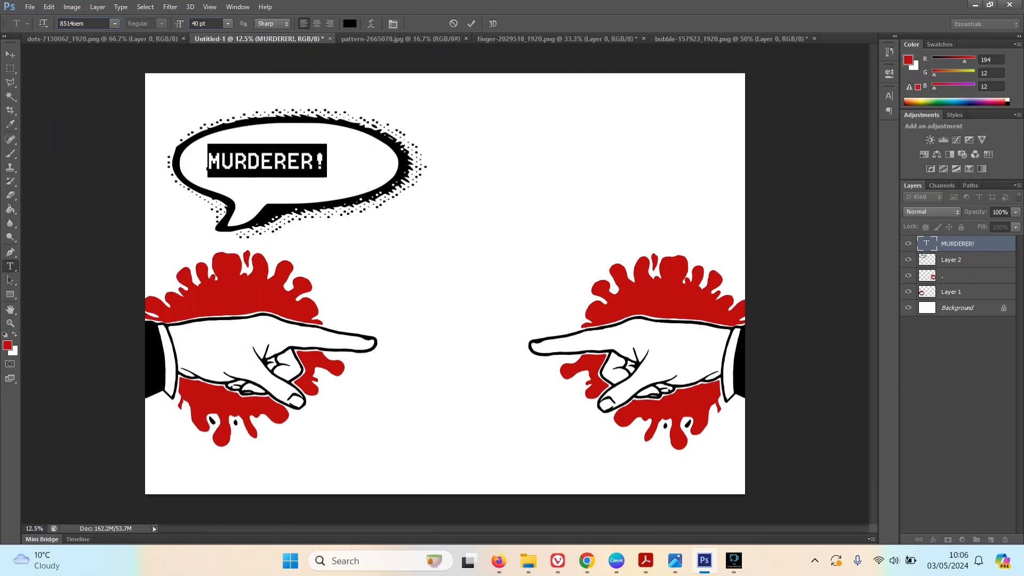
# Browse the available fonts from 8514oem through Segoe UI Symbol, comparing their samples for the selected "MURDERER!" text
pyautogui.click(114, 23)
pyautogui.press('Down')
pyautogui.press('Down')
pyautogui.press('Down')
pyautogui.press('Down')
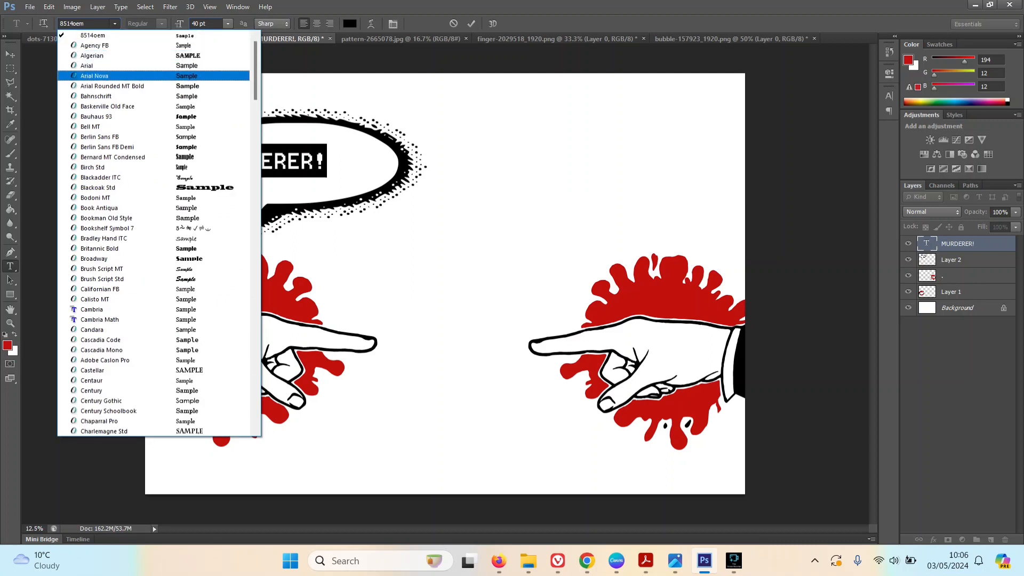
pyautogui.press('Down')
pyautogui.press('Down')
pyautogui.press('Down')
pyautogui.press('Down')
pyautogui.press('Down')
pyautogui.press('Down')
pyautogui.press('Down')
pyautogui.press('Up')
pyautogui.press('Up')
pyautogui.press('Up')
pyautogui.press('Up')
pyautogui.press('Up')
pyautogui.press('Up')
pyautogui.press('Up')
pyautogui.press('Down')
pyautogui.press('Down')
pyautogui.press('Down')
pyautogui.press('Down')
pyautogui.press('Down')
pyautogui.press('Down')
pyautogui.press('Down')
pyautogui.press('Down')
pyautogui.press('Down')
pyautogui.press('Down')
pyautogui.press('Down')
pyautogui.press('Down')
pyautogui.press('Down')
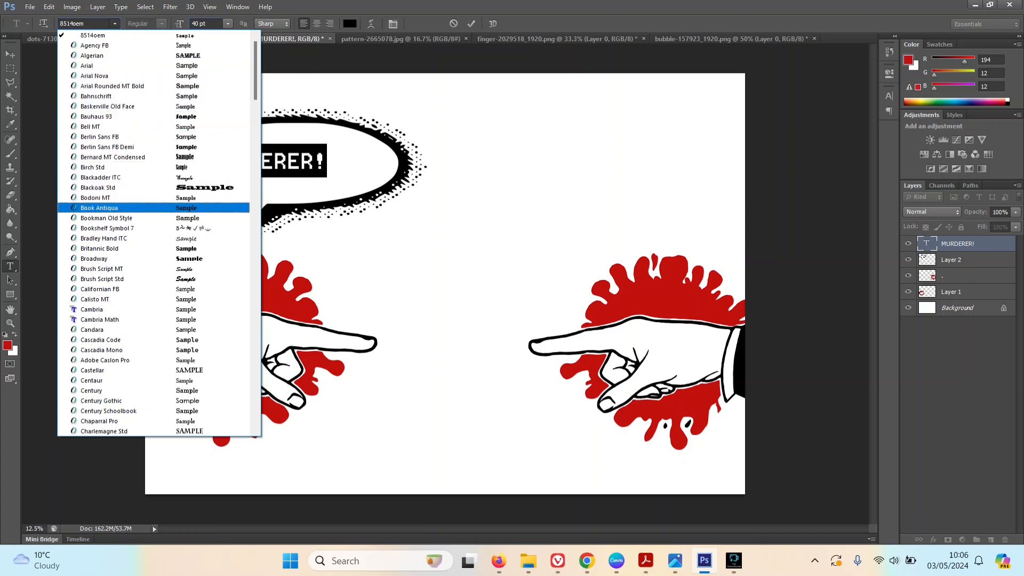
pyautogui.press('Down')
pyautogui.press('Down')
pyautogui.press('Down')
pyautogui.press('Down')
pyautogui.press('Down')
pyautogui.press('Down')
pyautogui.press('Down')
pyautogui.press('Down')
pyautogui.press('Down')
pyautogui.press('Down')
pyautogui.press('Down')
pyautogui.press('Down')
pyautogui.press('Down')
pyautogui.press('Down')
pyautogui.press('Down')
pyautogui.press('Down')
pyautogui.press('Down')
pyautogui.press('Down')
pyautogui.press('Down')
pyautogui.press('Down')
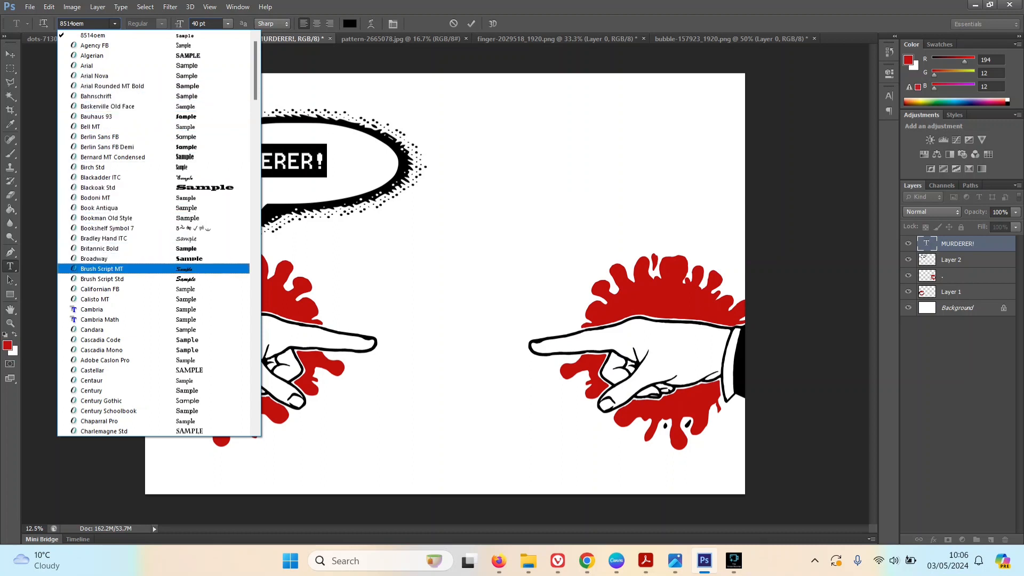
pyautogui.press('Down')
pyautogui.press('Down')
pyautogui.press('Down')
pyautogui.press('Down')
pyautogui.press('Down')
pyautogui.press('Down')
pyautogui.press('Down')
pyautogui.press('Down')
pyautogui.press('Down')
pyautogui.press('Down')
pyautogui.press('Down')
pyautogui.press('Down')
pyautogui.press('Down')
pyautogui.press('Down')
pyautogui.press('Down')
pyautogui.press('Down')
pyautogui.press('Down')
pyautogui.press('Down')
pyautogui.press('Down')
pyautogui.press('Down')
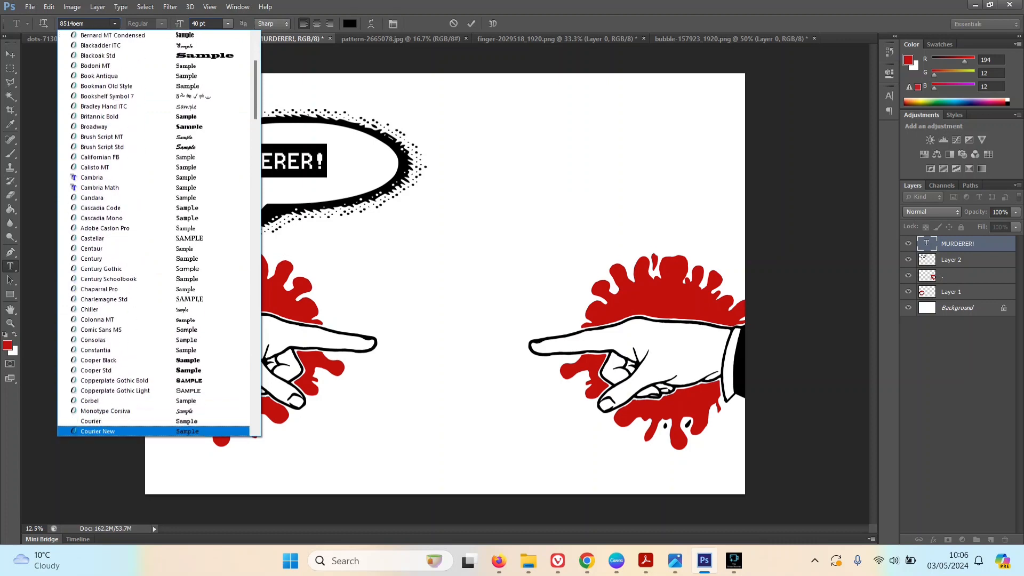
pyautogui.press('Down')
pyautogui.press('Down')
pyautogui.press('Down')
pyautogui.press('Down')
pyautogui.press('Down')
pyautogui.press('Down')
pyautogui.press('Down')
pyautogui.press('Down')
pyautogui.press('Down')
pyautogui.press('Down')
pyautogui.press('Down')
pyautogui.press('Down')
pyautogui.press('Down')
pyautogui.press('Down')
pyautogui.press('Down')
pyautogui.press('Down')
pyautogui.press('Down')
pyautogui.press('Down')
pyautogui.press('Down')
pyautogui.press('Down')
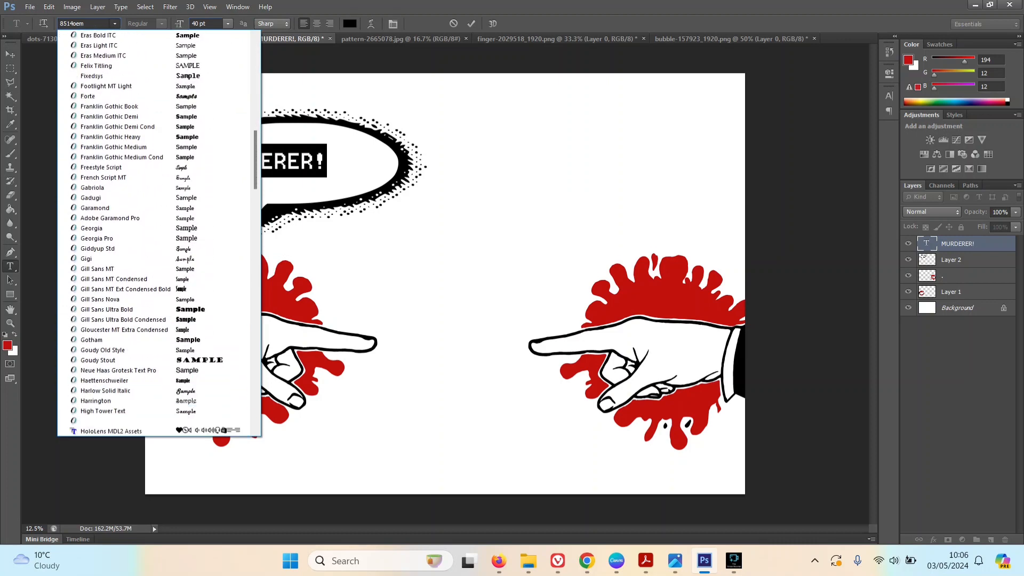
pyautogui.press('Down')
pyautogui.press('Down')
pyautogui.press('Down')
pyautogui.press('Down')
pyautogui.press('Down')
pyautogui.press('Down')
pyautogui.press('Down')
pyautogui.press('Down')
pyautogui.press('Down')
pyautogui.press('Down')
pyautogui.press('Down')
pyautogui.press('Down')
pyautogui.press('Down')
pyautogui.press('Down')
pyautogui.press('Down')
pyautogui.press('Down')
pyautogui.press('Down')
pyautogui.press('Down')
pyautogui.press('Down')
pyautogui.press('Down')
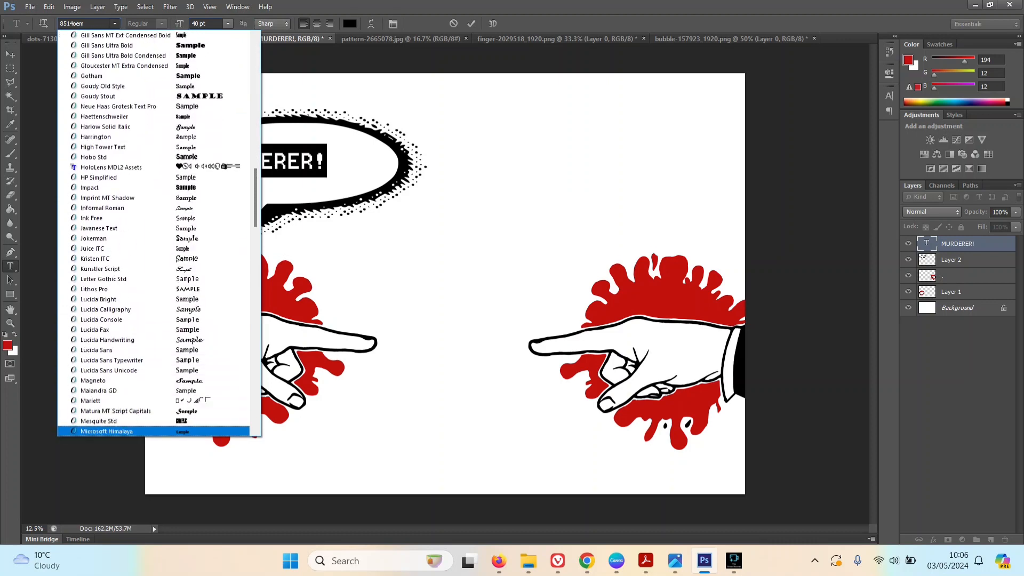
pyautogui.press('Down')
pyautogui.press('Down')
pyautogui.press('Down')
pyautogui.press('Down')
pyautogui.press('Down')
pyautogui.press('Down')
pyautogui.press('Down')
pyautogui.press('Down')
pyautogui.press('Down')
pyautogui.press('Down')
pyautogui.press('Down')
pyautogui.press('Down')
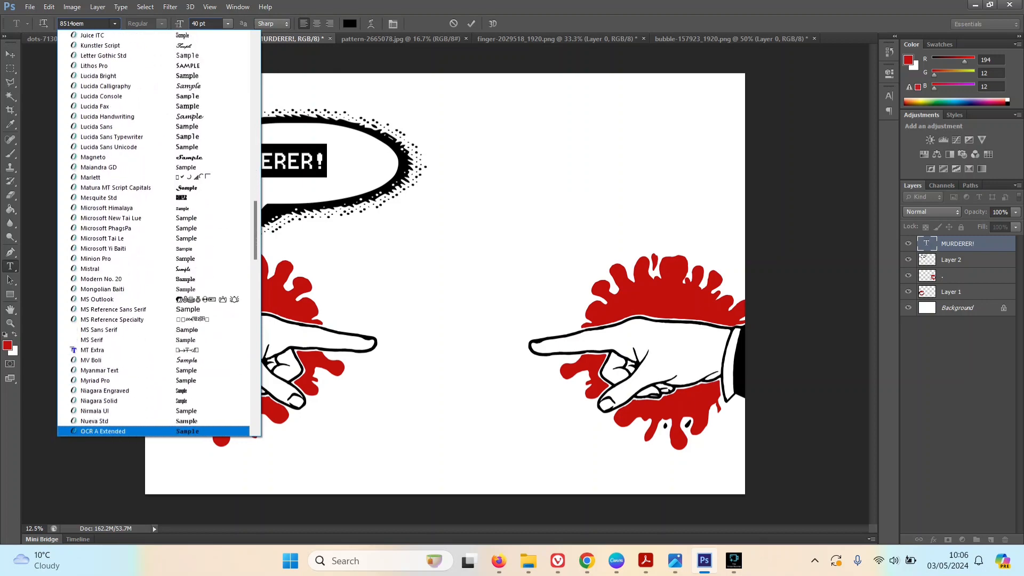
pyautogui.press('Down')
pyautogui.press('Down')
pyautogui.press('Down')
pyautogui.press('Down')
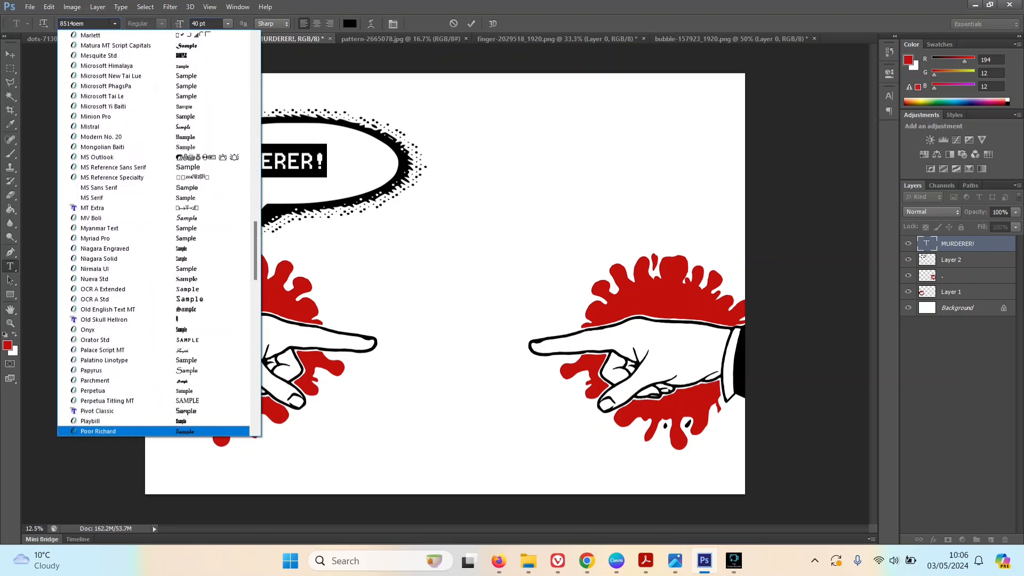
pyautogui.press('Down')
pyautogui.press('Down')
pyautogui.press('Down')
pyautogui.press('Down')
pyautogui.press('Down')
pyautogui.press('Down')
pyautogui.press('Down')
pyautogui.press('Down')
pyautogui.press('Down')
pyautogui.press('Down')
pyautogui.press('Down')
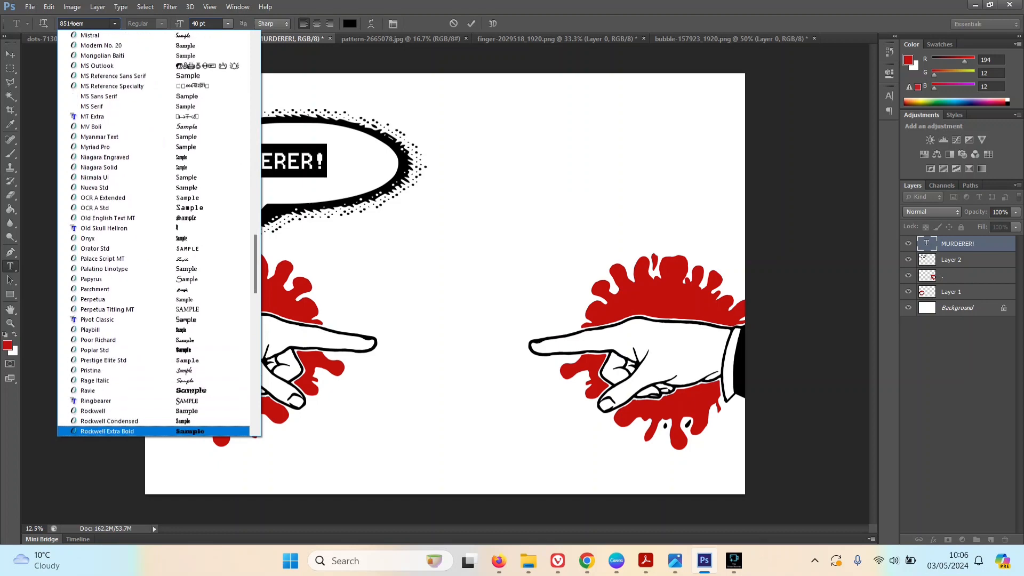
pyautogui.press('Down')
pyautogui.press('Down')
pyautogui.press('Down')
pyautogui.press('Down')
pyautogui.press('Down')
pyautogui.press('Down')
pyautogui.press('Down')
pyautogui.press('Down')
pyautogui.press('Down')
pyautogui.press('Down')
pyautogui.press('Down')
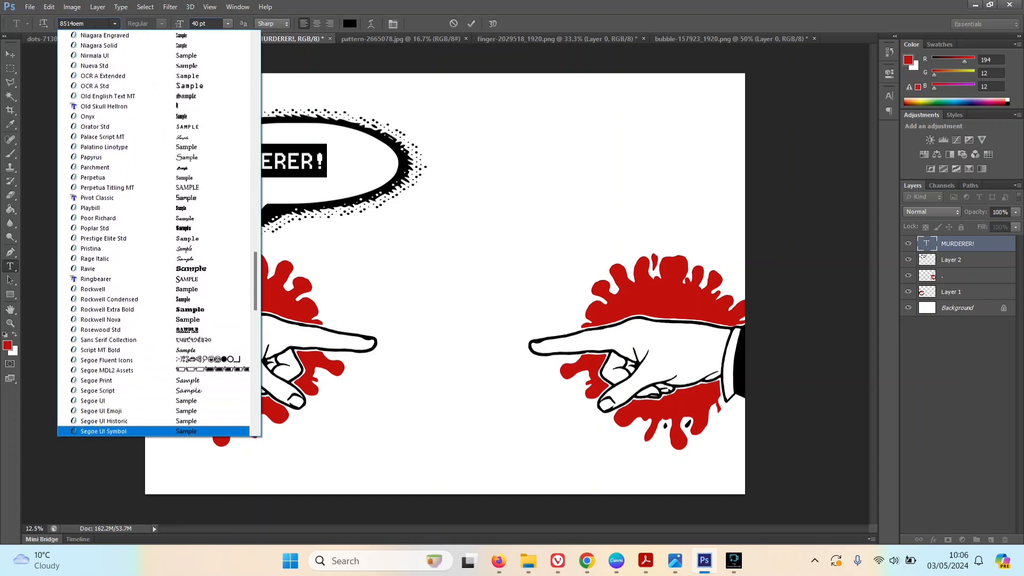
# Browse further through the fonts and try Segoe Script on the selected "MURDERER!" text
pyautogui.press('Down')
pyautogui.press('Down')
pyautogui.press('Down')
pyautogui.press('Down')
pyautogui.press('Down')
pyautogui.press('Down')
pyautogui.press('Down')
pyautogui.press('Down')
pyautogui.press('Down')
pyautogui.press('Down')
pyautogui.press('Down')
pyautogui.press('Down')
pyautogui.press('Down')
pyautogui.press('Down')
pyautogui.press('Down')
pyautogui.press('Down')
pyautogui.press('Down')
pyautogui.press('Down')
pyautogui.press('Down')
pyautogui.press('Down')
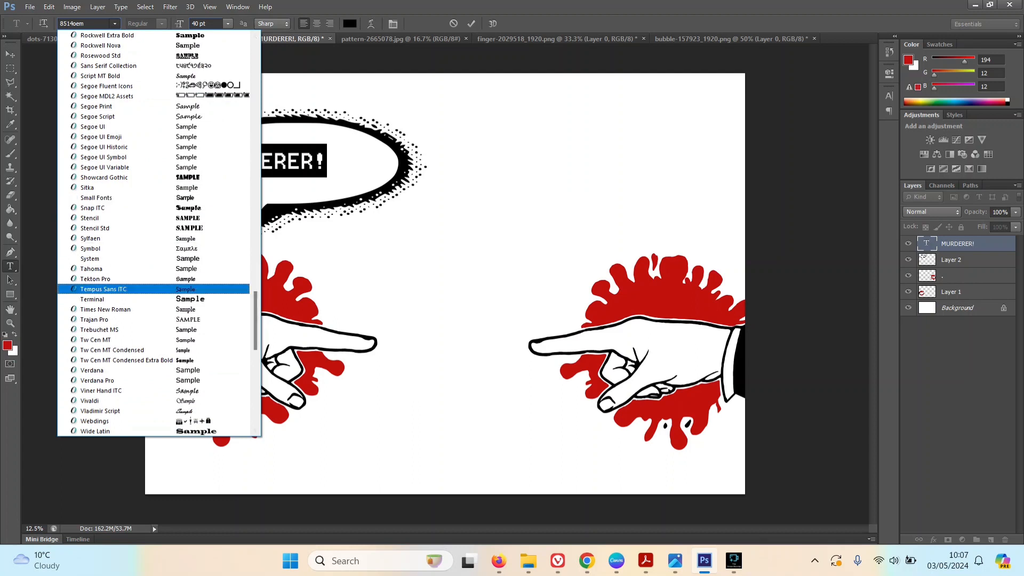
pyautogui.click(98, 116)
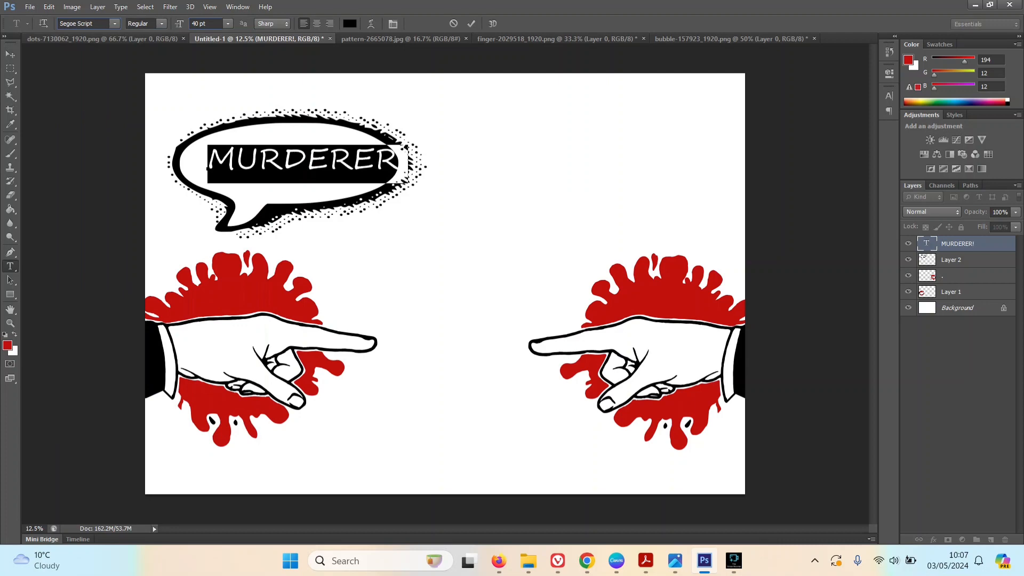
# Try the Javanese Text font on the "MURDERER!" text and switch it to Kristen ITC
pyautogui.click(114, 24)
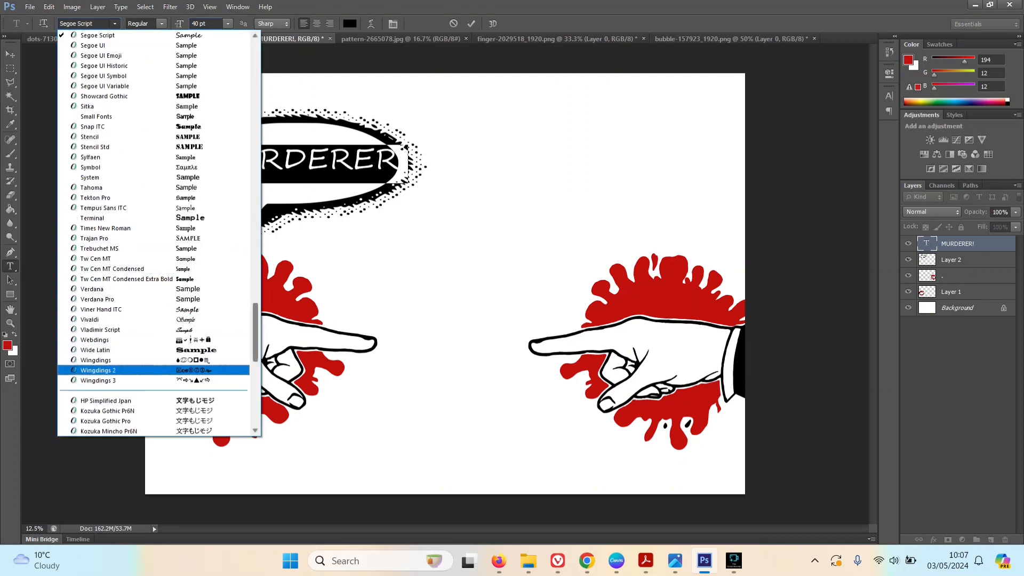
pyautogui.scroll(15, 154, 233)
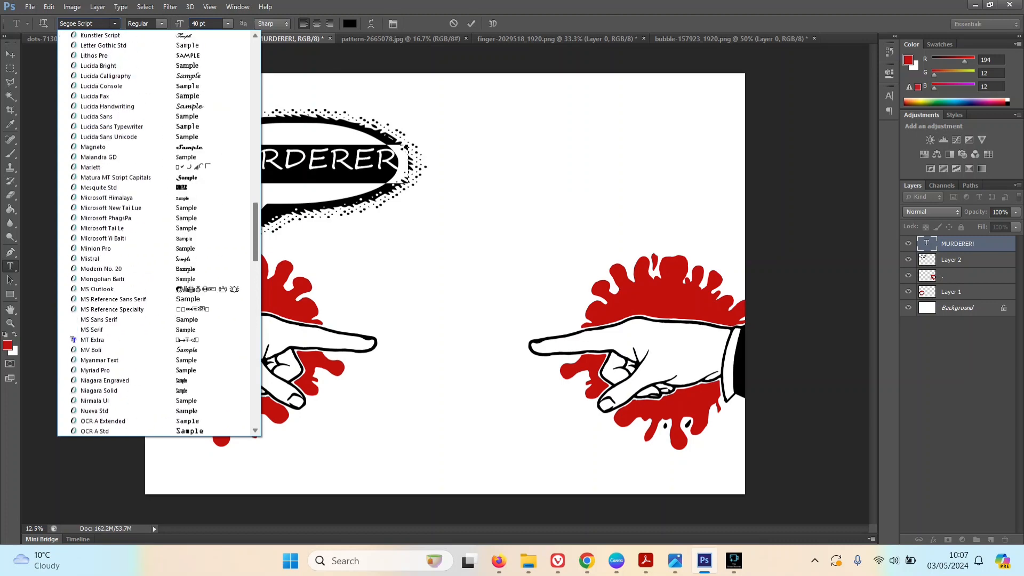
pyautogui.scroll(4, 154, 233)
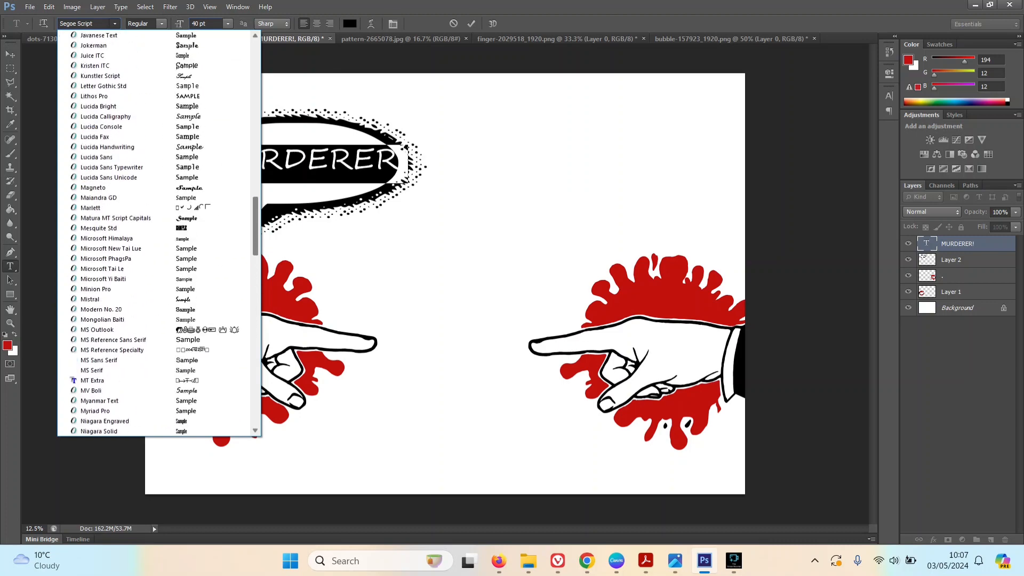
pyautogui.scroll(6, 153, 233)
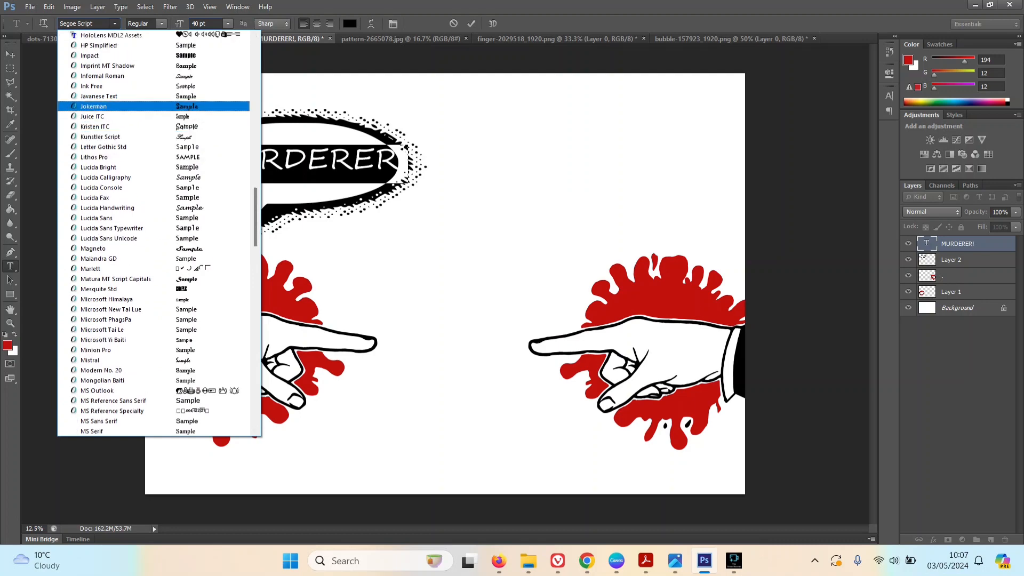
pyautogui.click(100, 96)
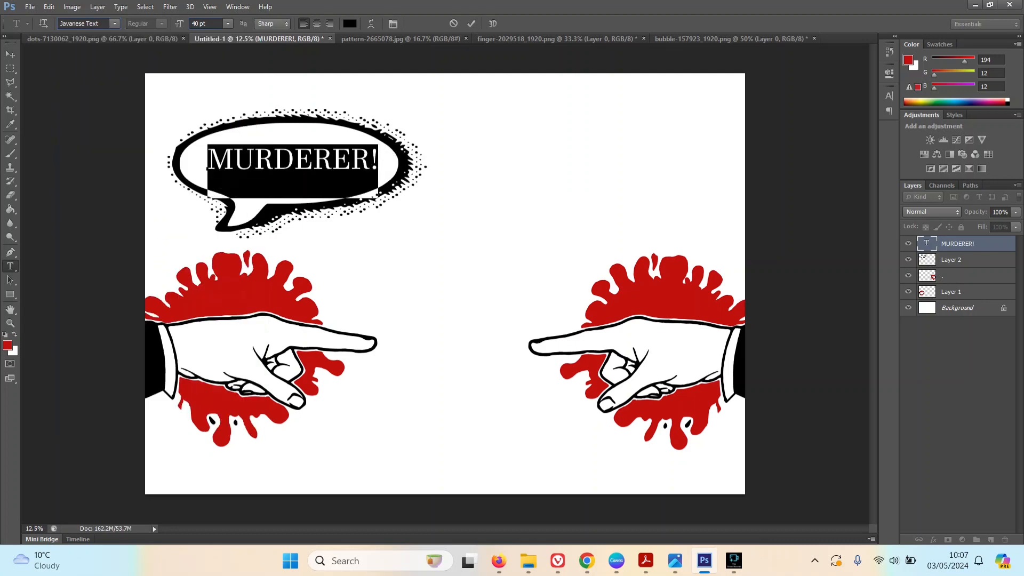
pyautogui.click(115, 24)
pyautogui.click(99, 63)
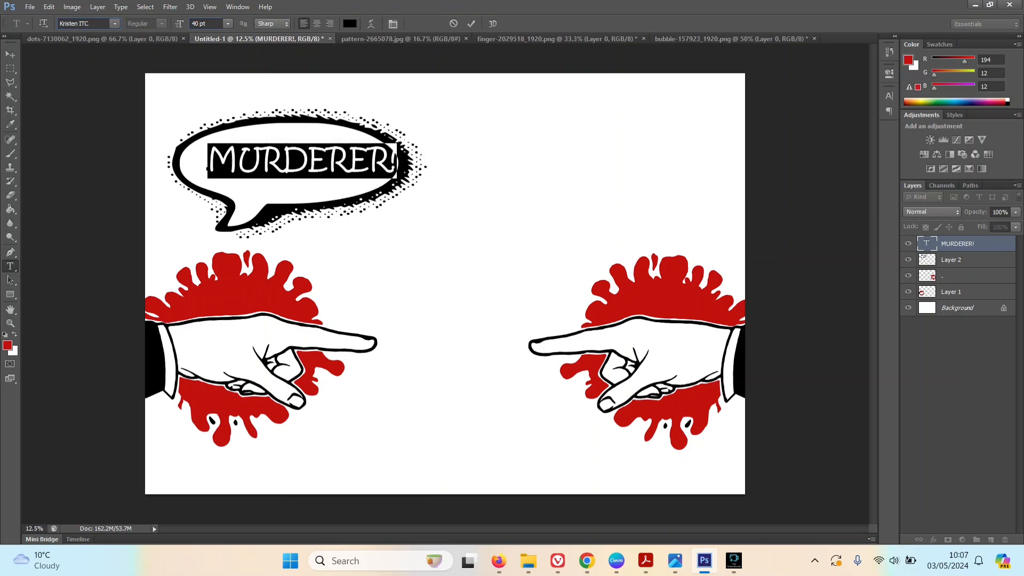
# Try the Agency FB font on the selected "MURDERER!" text
pyautogui.click(114, 24)
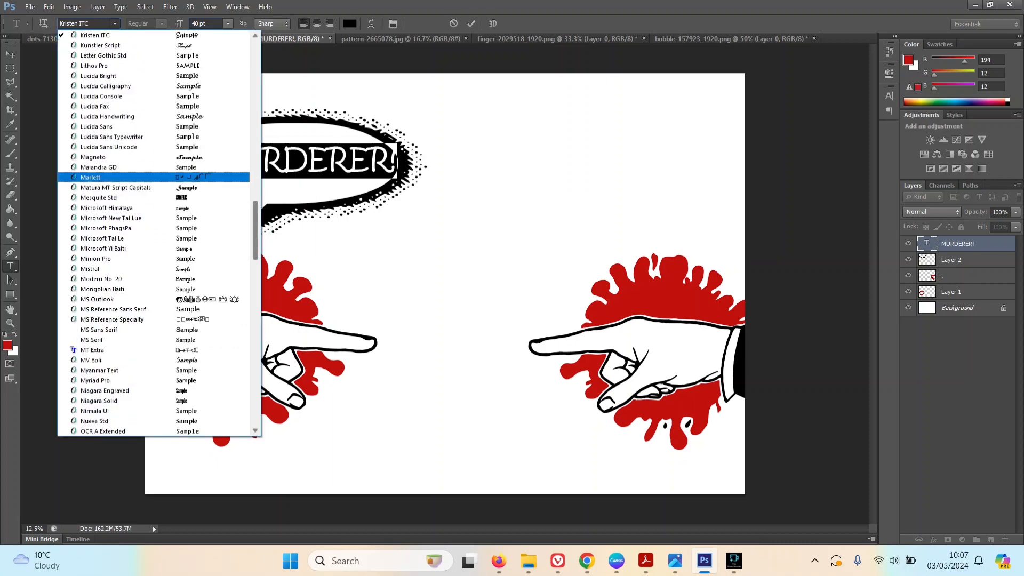
pyautogui.moveTo(255, 230); pyautogui.dragTo(255, 70)
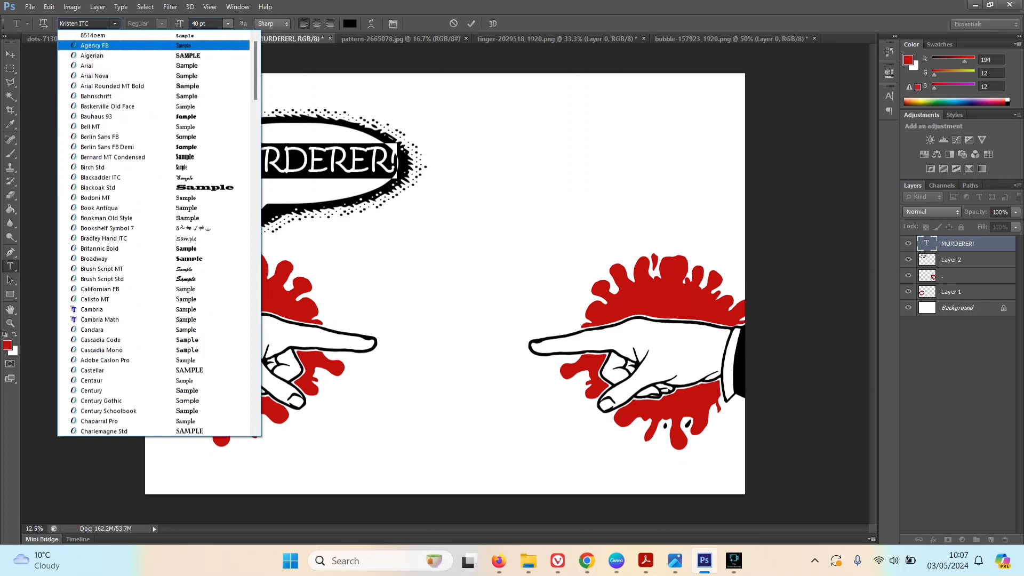
pyautogui.click(95, 45)
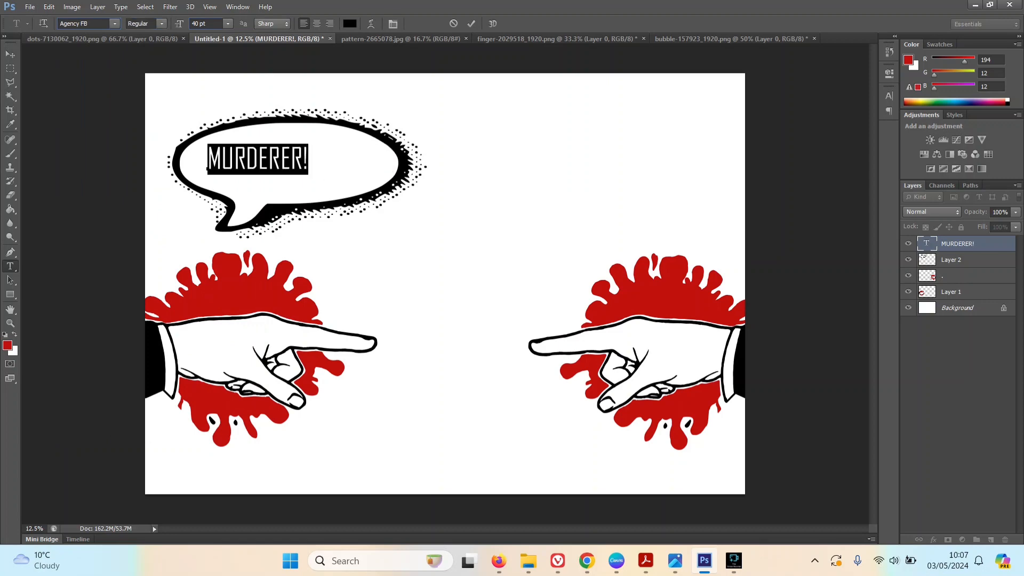
# Change the font of the selected "MURDERER!" text to Chiller
pyautogui.click(114, 23)
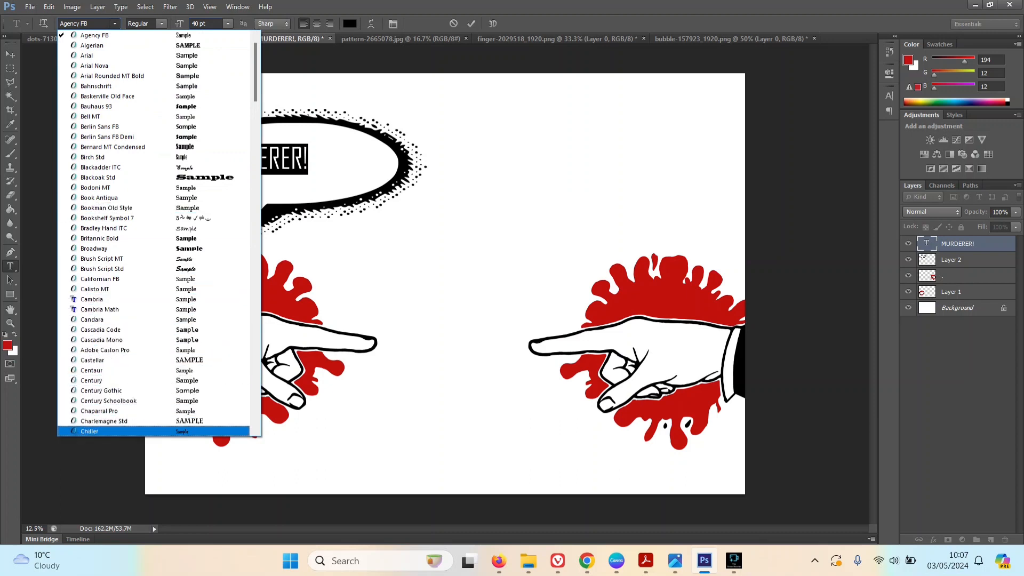
pyautogui.press('Escape')
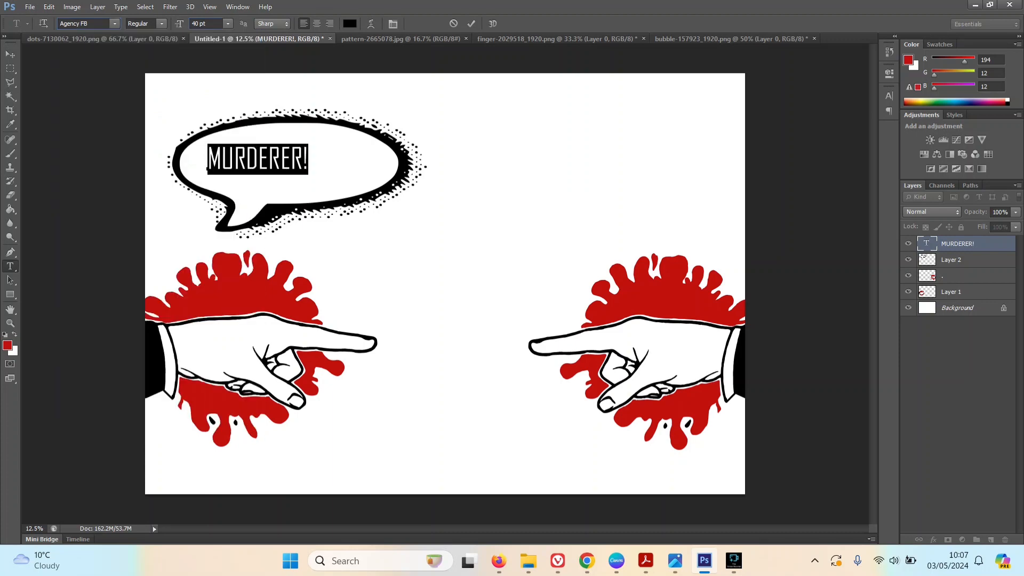
pyautogui.click(115, 23)
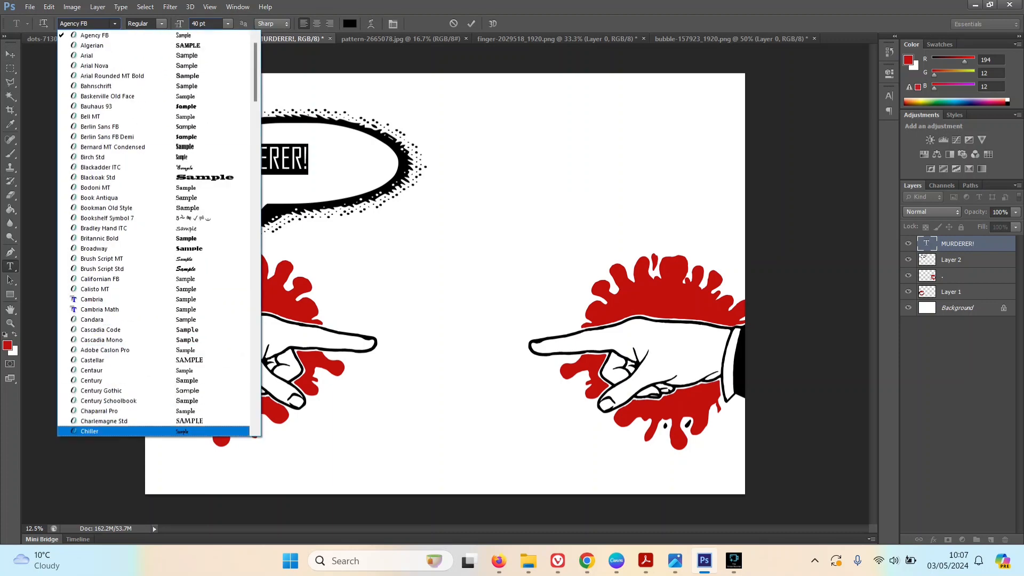
pyautogui.press('Return')
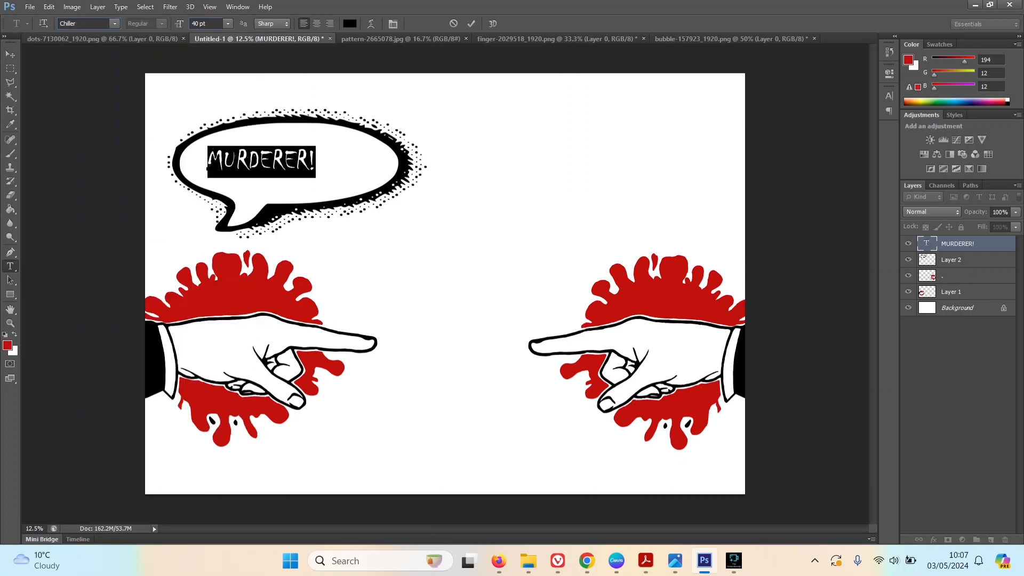
# Set the "MURDERER!" font size to 60 pt and move the text slightly down and left inside the speech bubble
pyautogui.moveTo(196, 23); pyautogui.dragTo(191, 23)
pyautogui.write('6+')
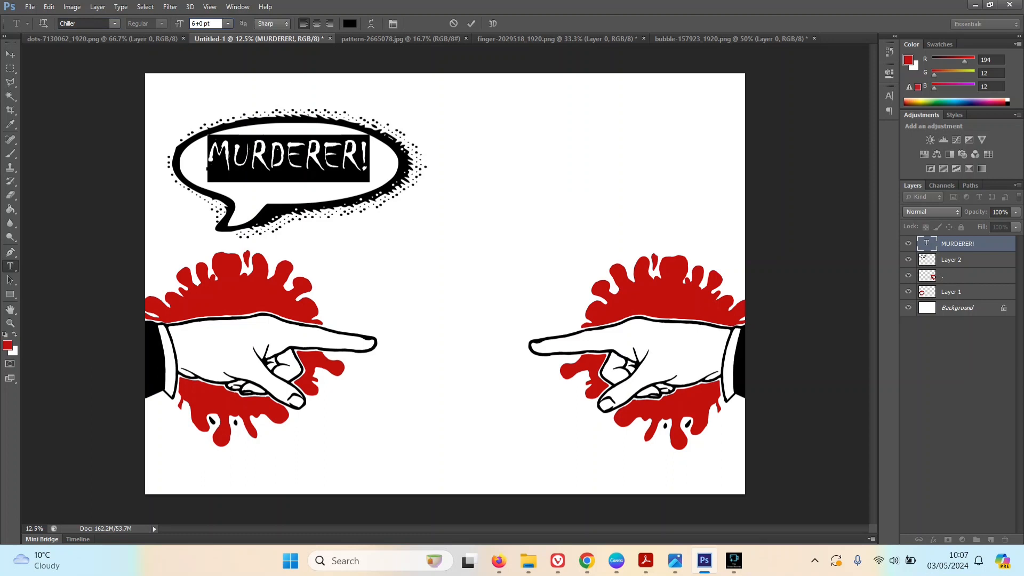
pyautogui.click(10, 54)
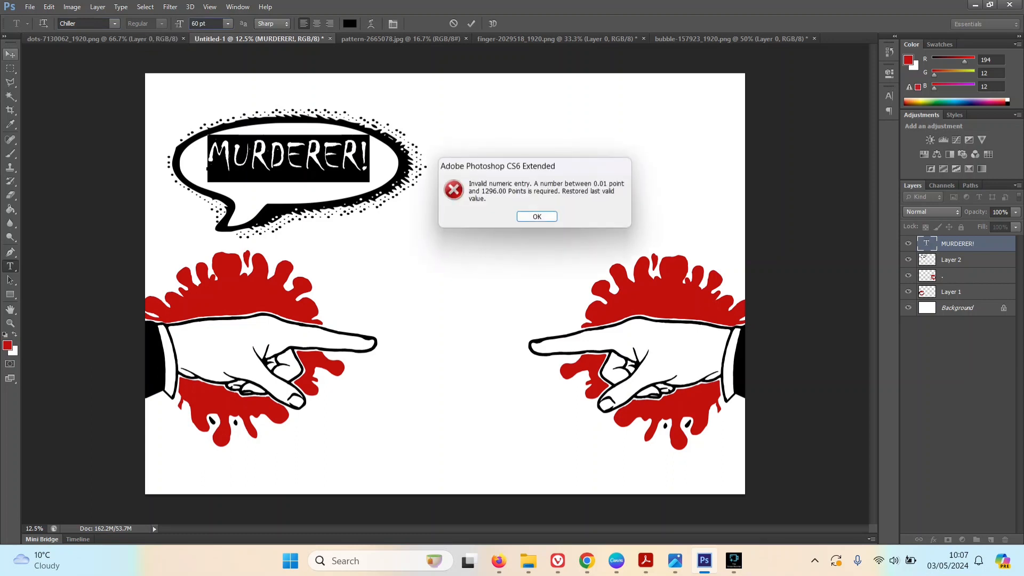
pyautogui.press('Return')
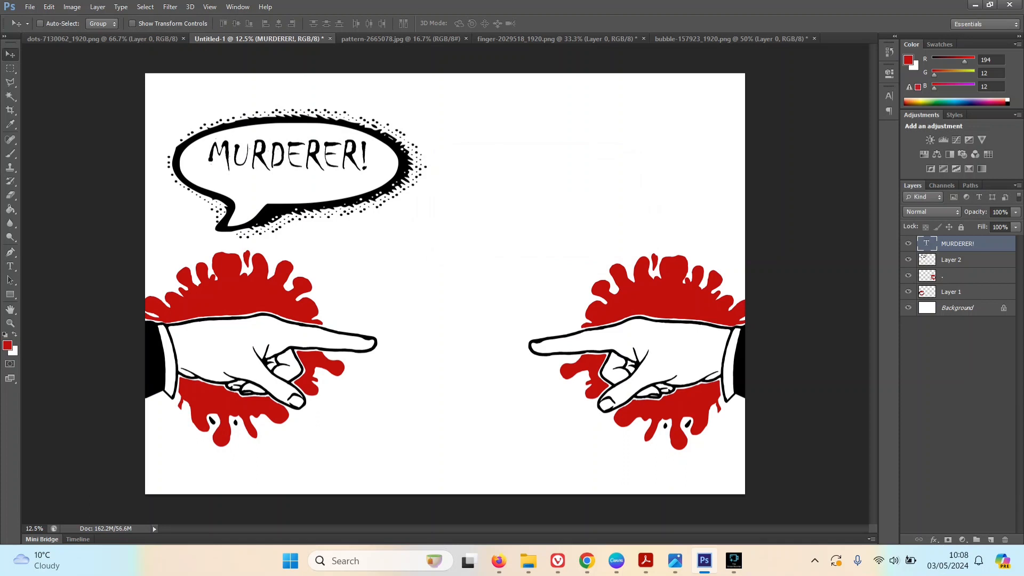
pyautogui.moveTo(302, 159); pyautogui.dragTo(297, 169)
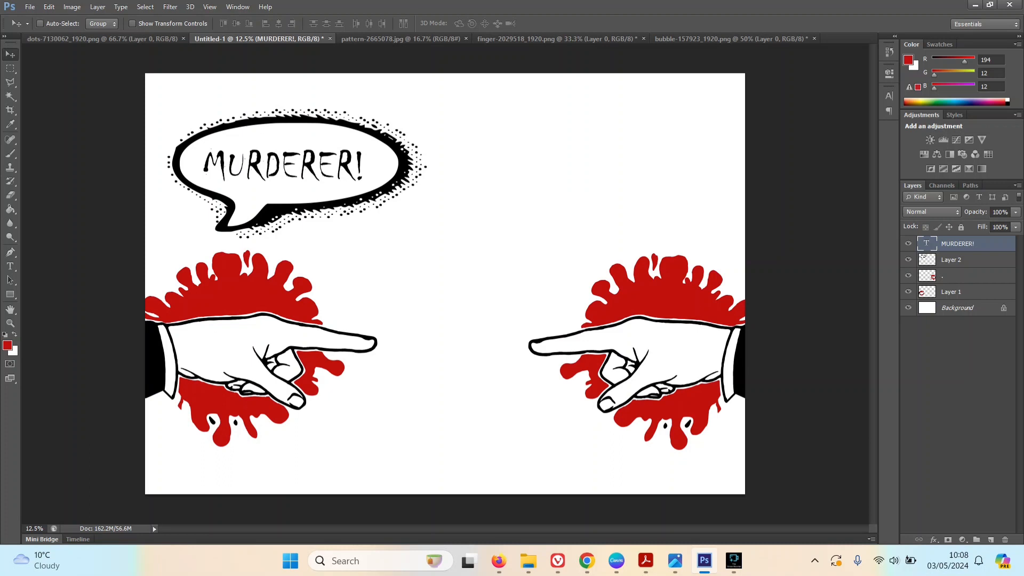
# Set the anti-aliasing of the whole "MURDERER!" text to Strong and nudge the text slightly right inside the speech bubble
pyautogui.click(11, 266)
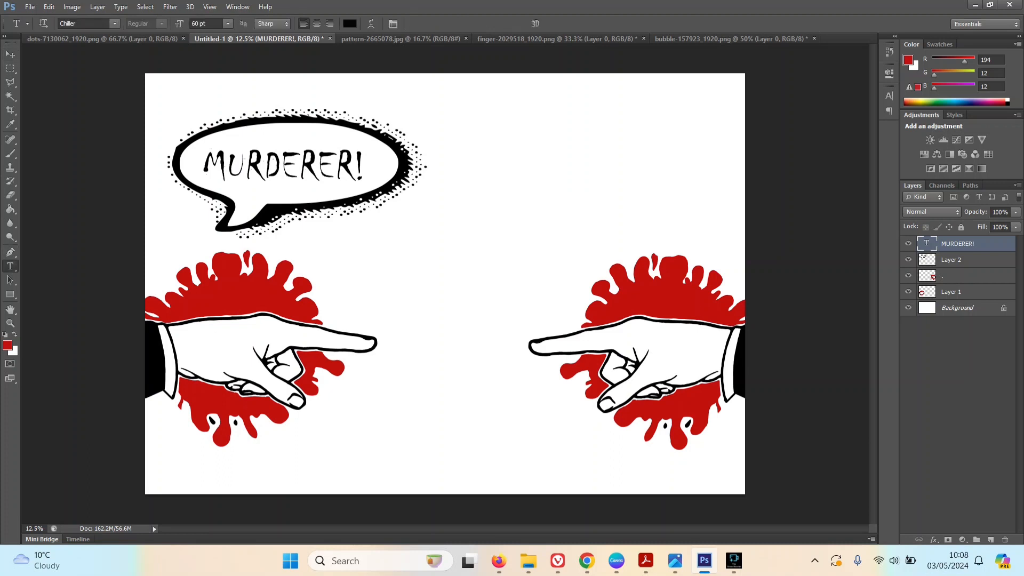
pyautogui.moveTo(364, 168); pyautogui.dragTo(203, 168)
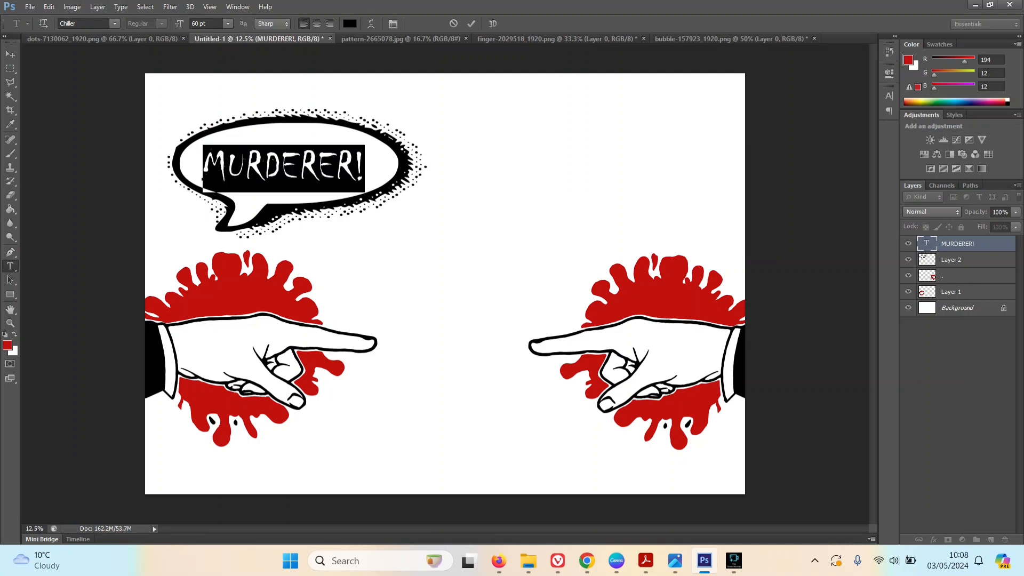
pyautogui.click(273, 23)
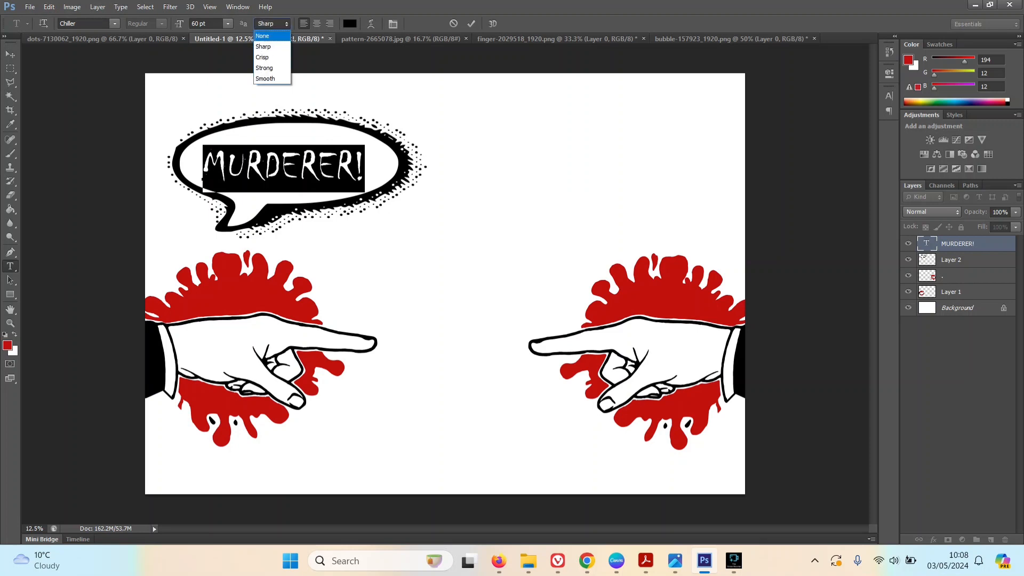
pyautogui.click(266, 79)
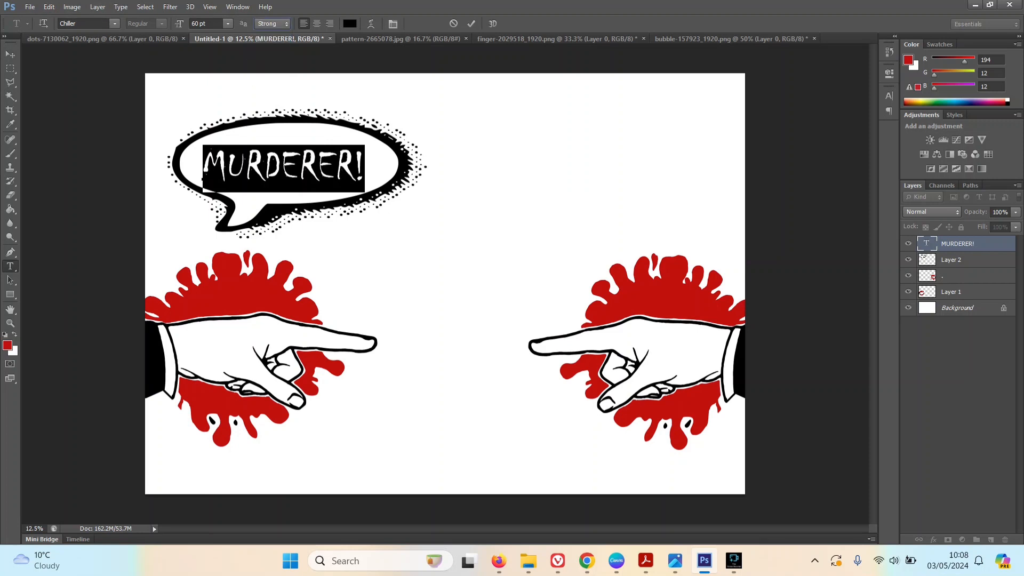
pyautogui.click(9, 54)
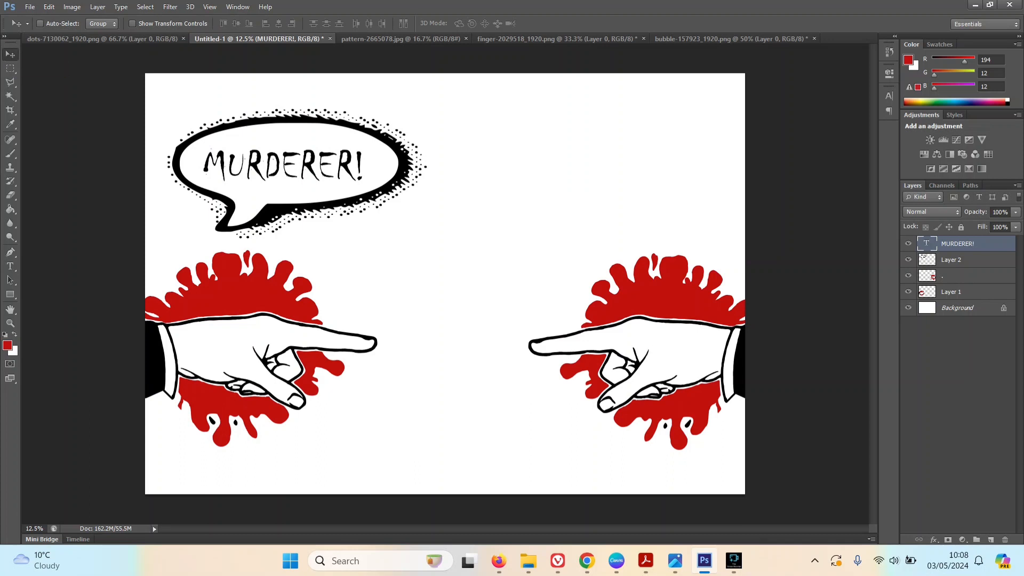
pyautogui.moveTo(353, 166); pyautogui.dragTo(357, 166)
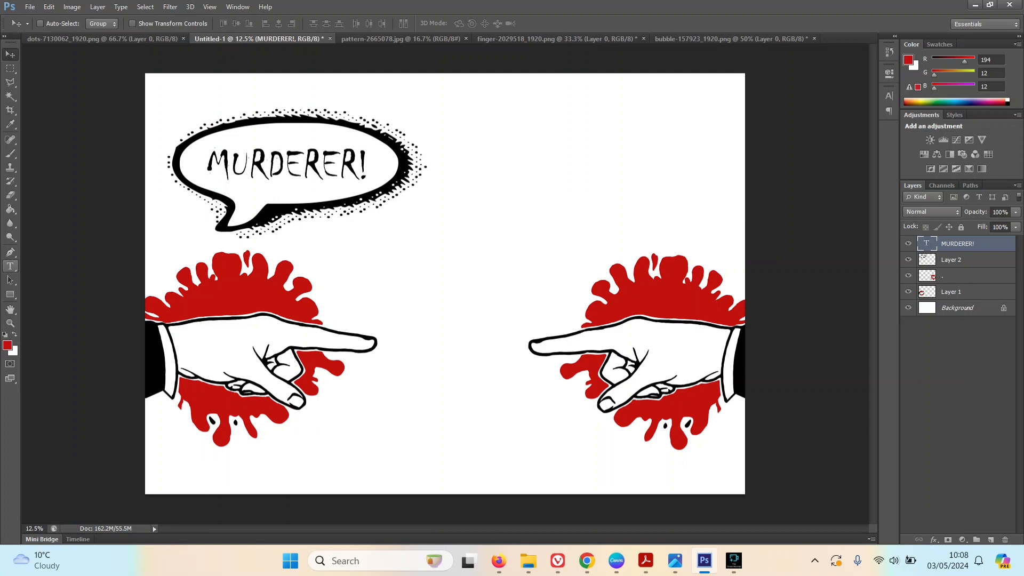
# Recolor the whole "MURDERER!" text with the red foreground color #c20c0c
pyautogui.click(10, 266)
pyautogui.click(367, 166)
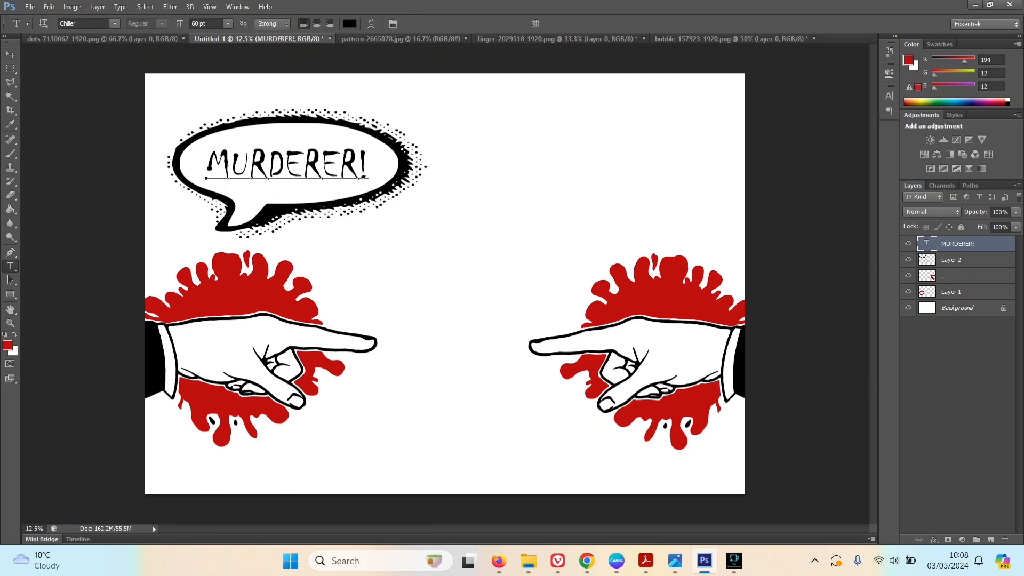
pyautogui.hotkey('ctrl', 'a')
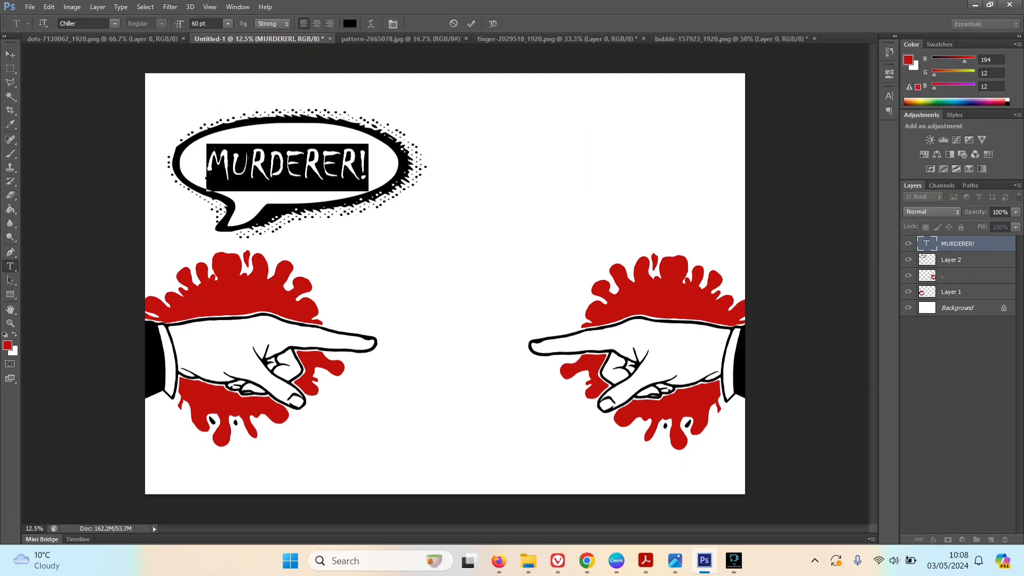
pyautogui.click(8, 345)
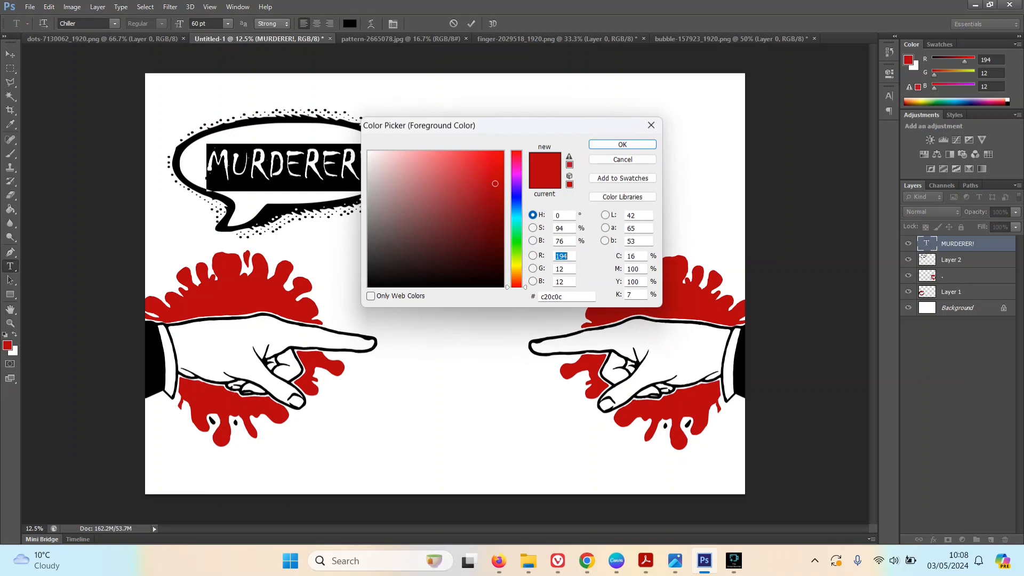
pyautogui.click(622, 144)
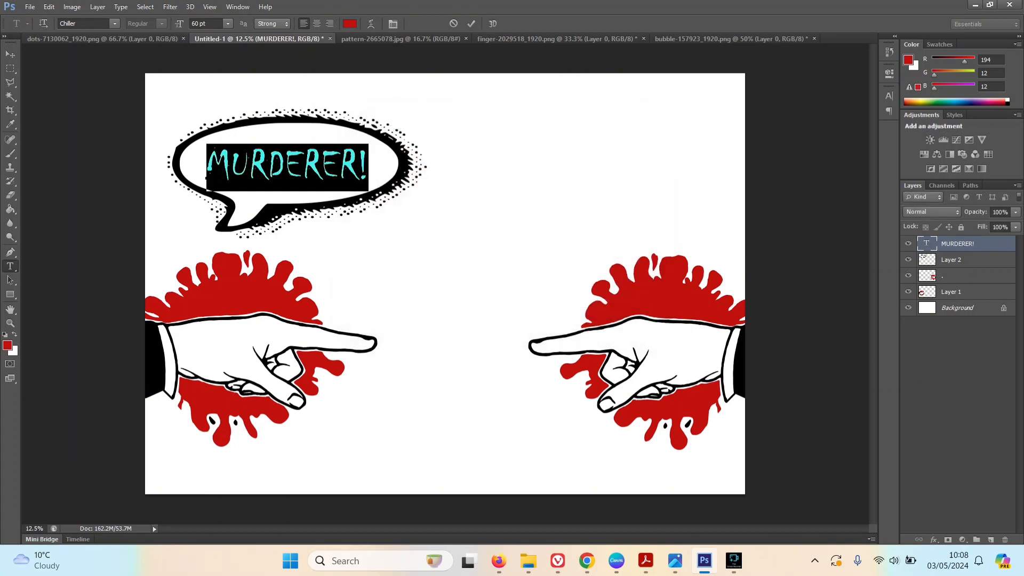
pyautogui.click(10, 54)
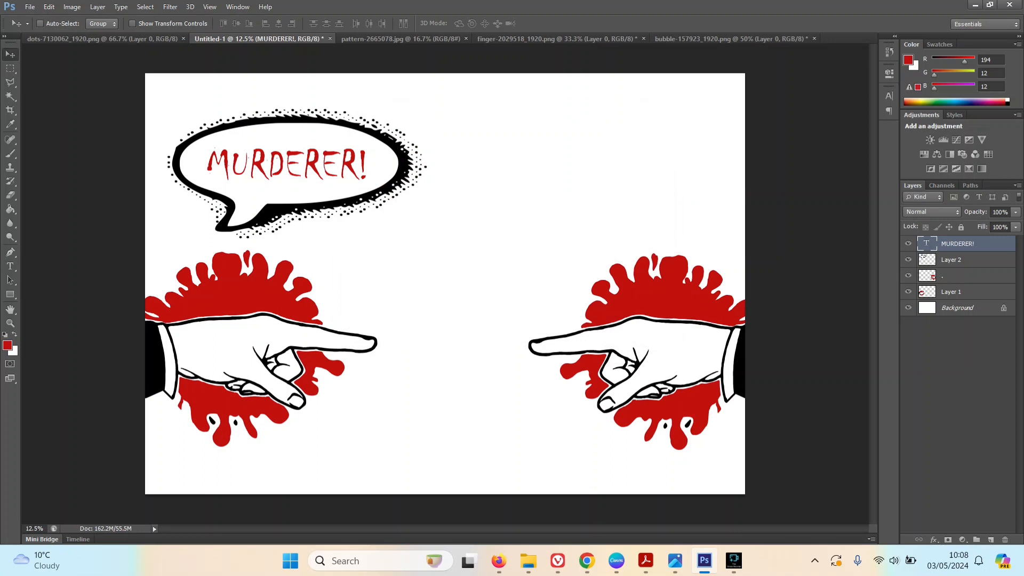
# Set the font size of the whole "MURDERER!" text to 64 pt
pyautogui.click(10, 266)
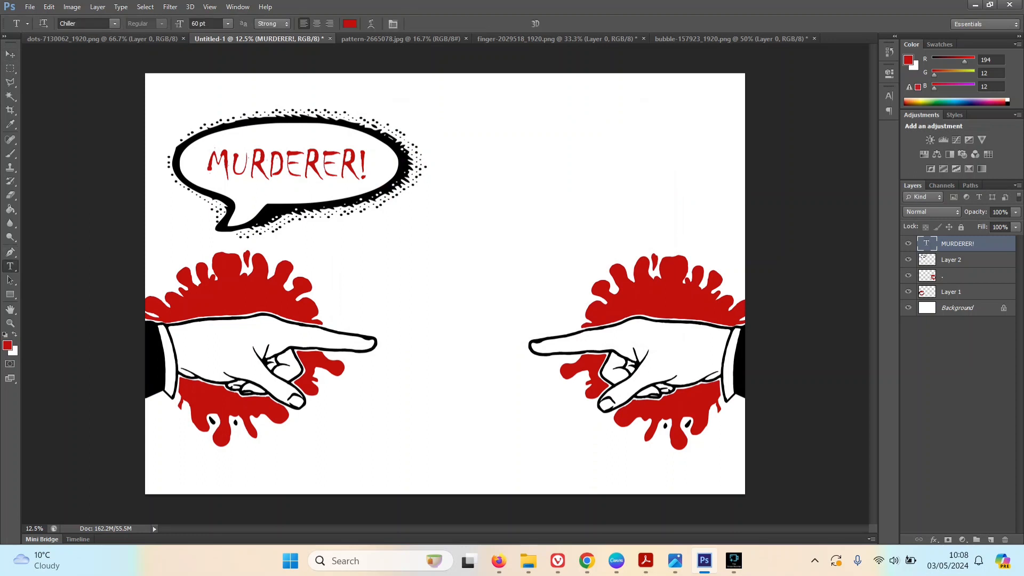
pyautogui.moveTo(367, 165); pyautogui.dragTo(206, 166)
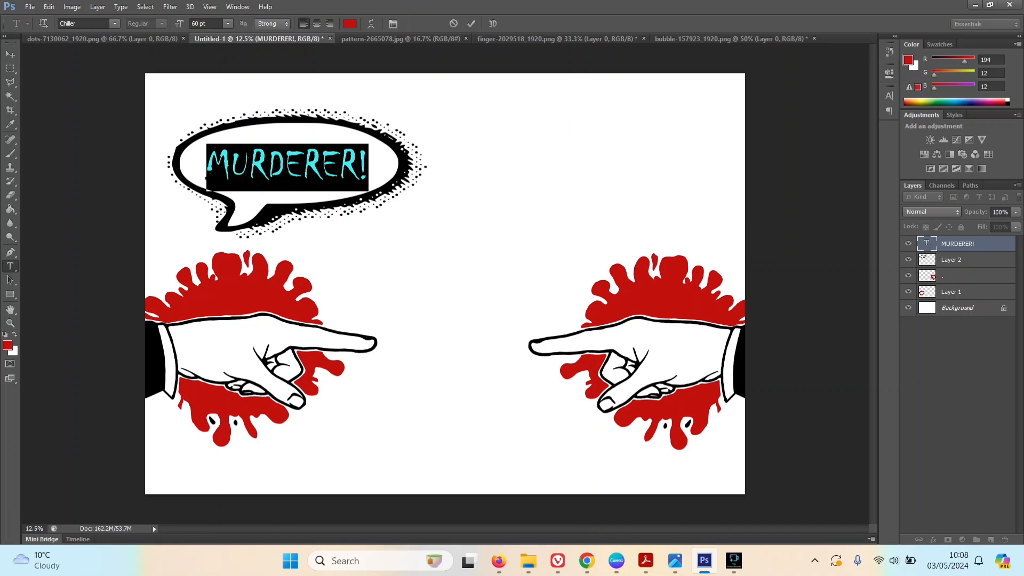
pyautogui.click(227, 23)
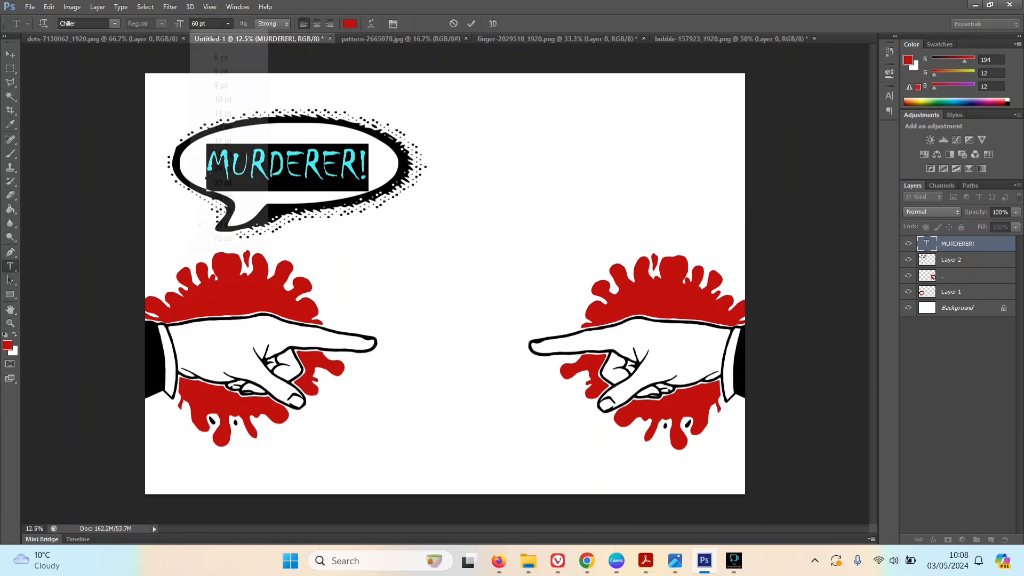
pyautogui.click(227, 24)
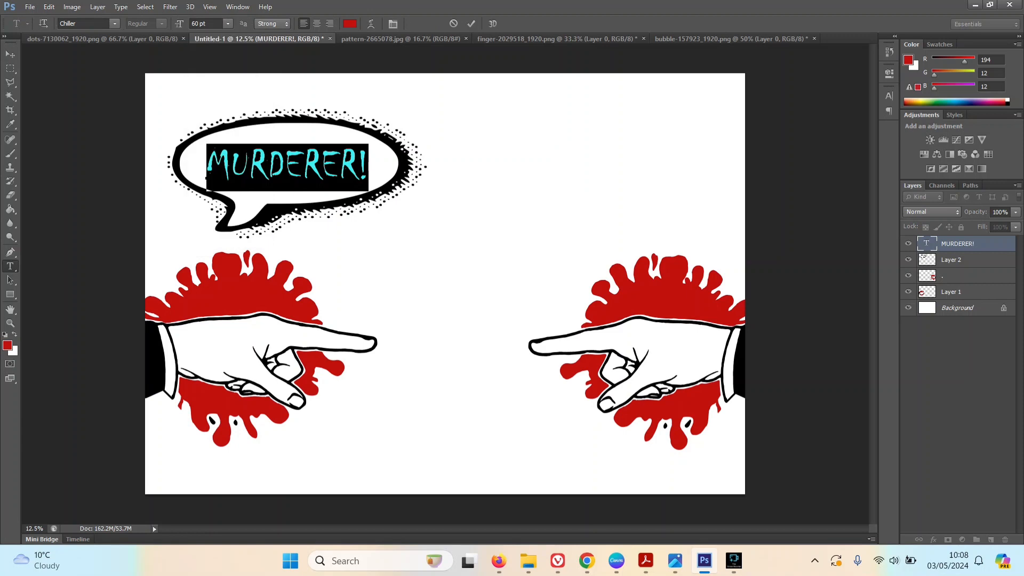
pyautogui.doubleClick(195, 24)
pyautogui.write('64')
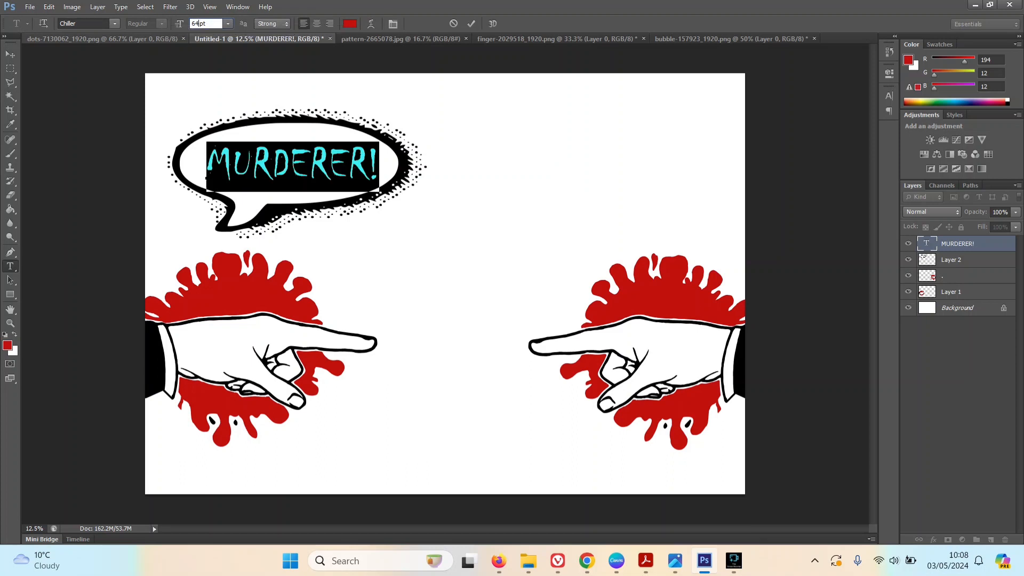
# Set the "MURDERER!" font size to 70 pt and move the text slightly left and down to center it in the speech bubble
pyautogui.press('Delete')
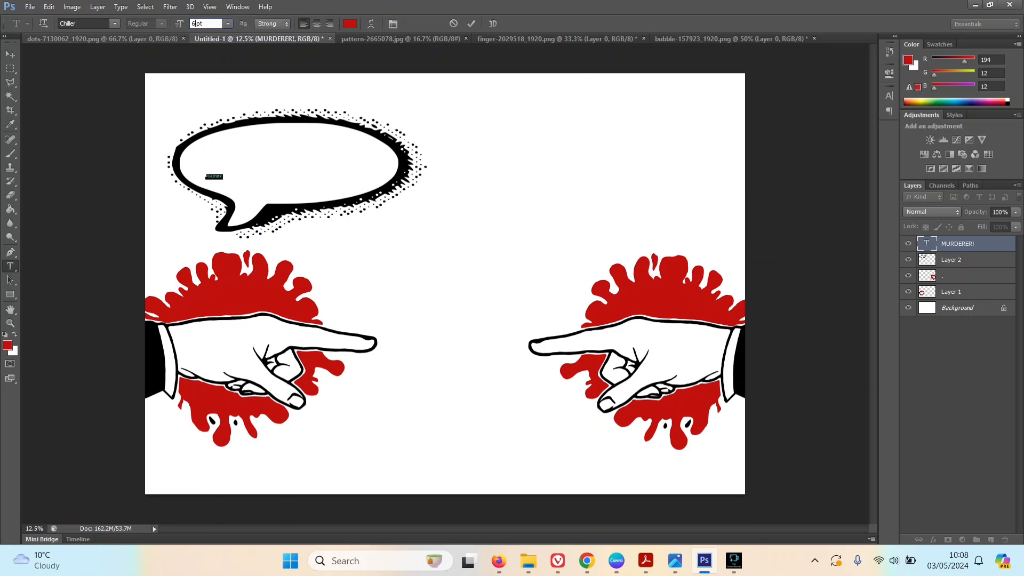
pyautogui.write('70')
pyautogui.press('BackSpace')
pyautogui.press('BackSpace')
pyautogui.press('BackSpace')
pyautogui.write('70')
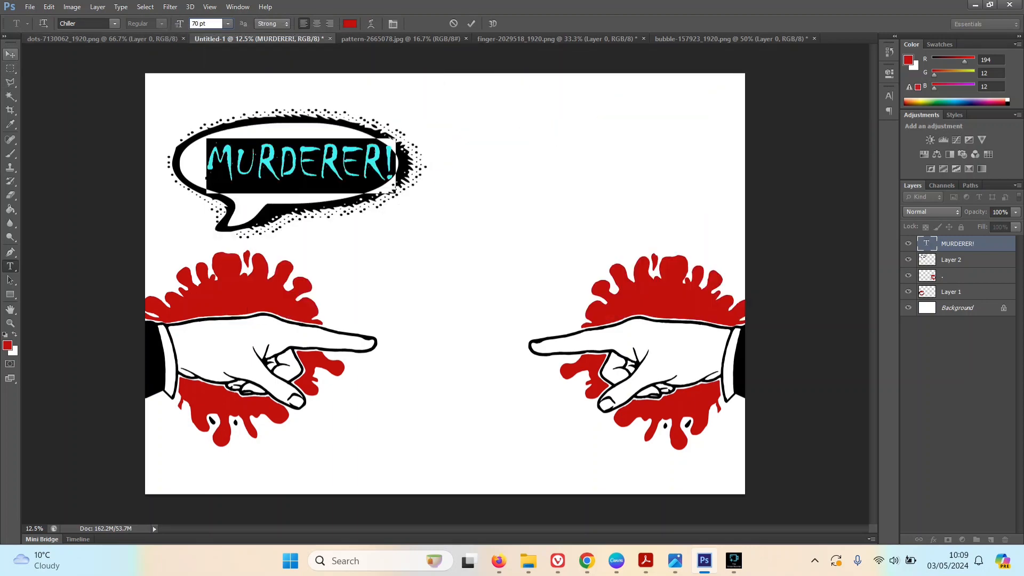
pyautogui.click(10, 53)
pyautogui.moveTo(330, 160); pyautogui.dragTo(318, 163)
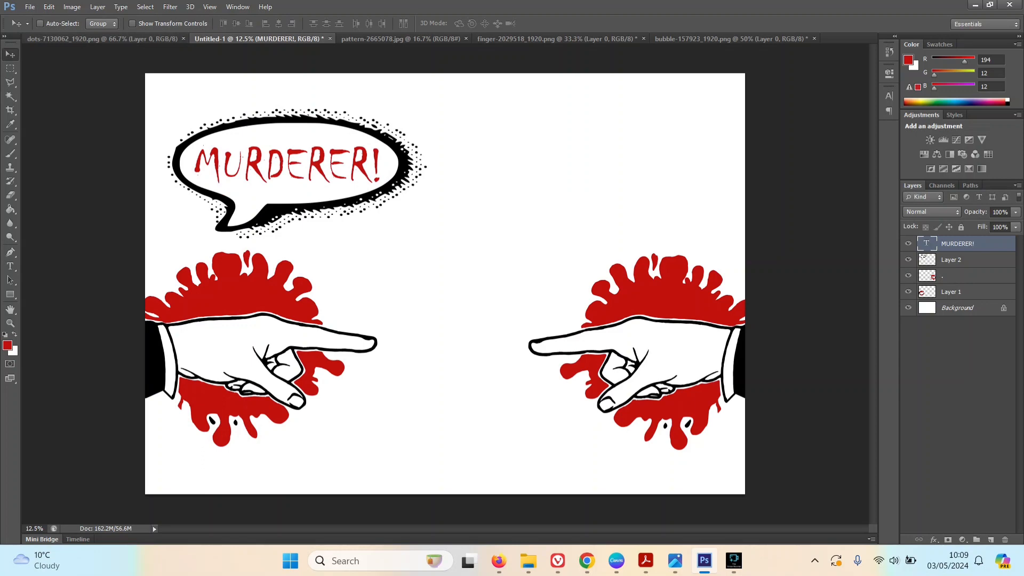
# Duplicate the "MURDERER!" text layer within the same document
pyautogui.rightClick(960, 243)
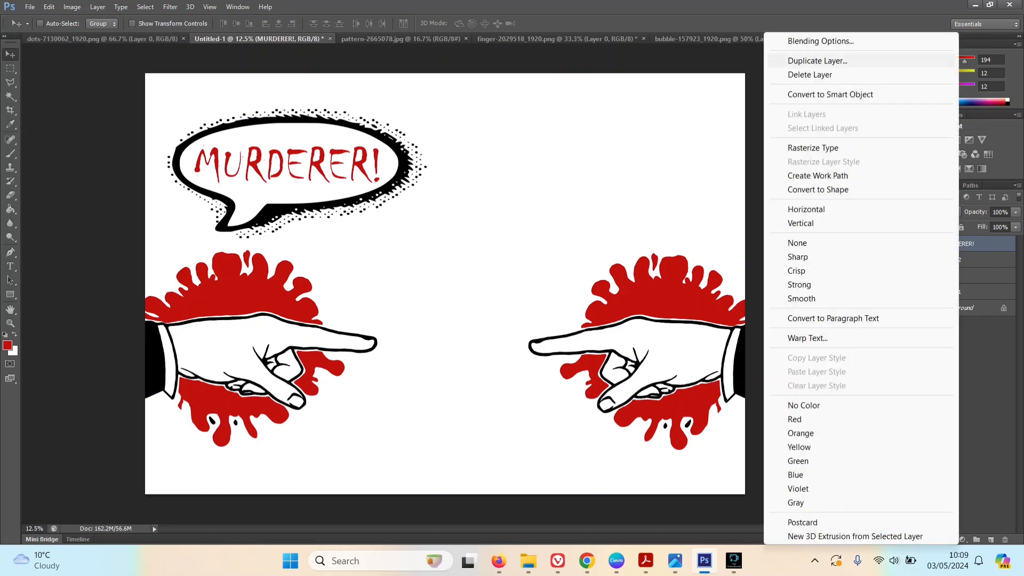
pyautogui.click(817, 60)
pyautogui.press('Return')
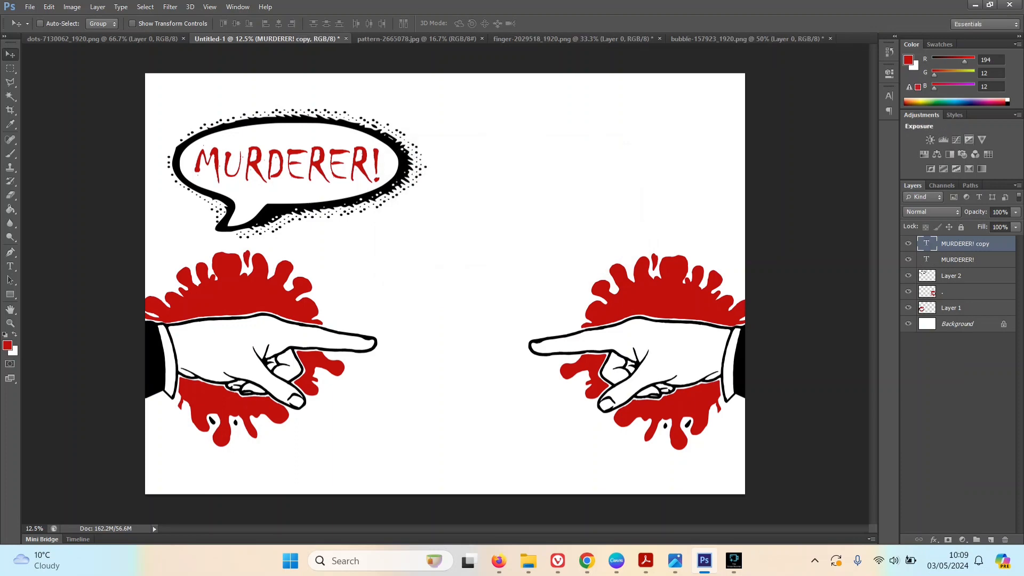
# Duplicate the speech bubble on Layer 2 and place the copy above the right hand, level with the original
pyautogui.click(959, 275)
pyautogui.rightClick(984, 275)
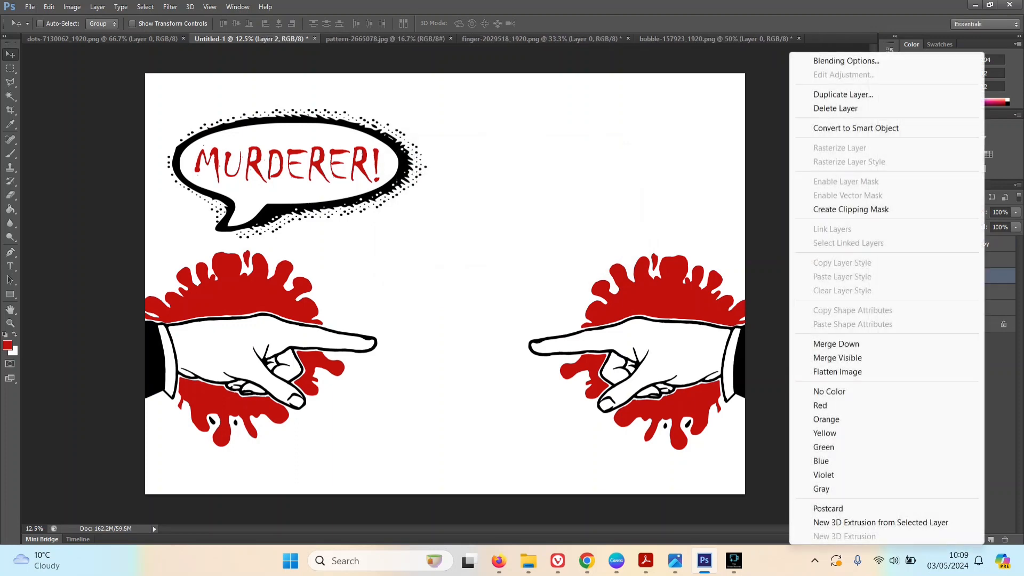
pyautogui.click(842, 94)
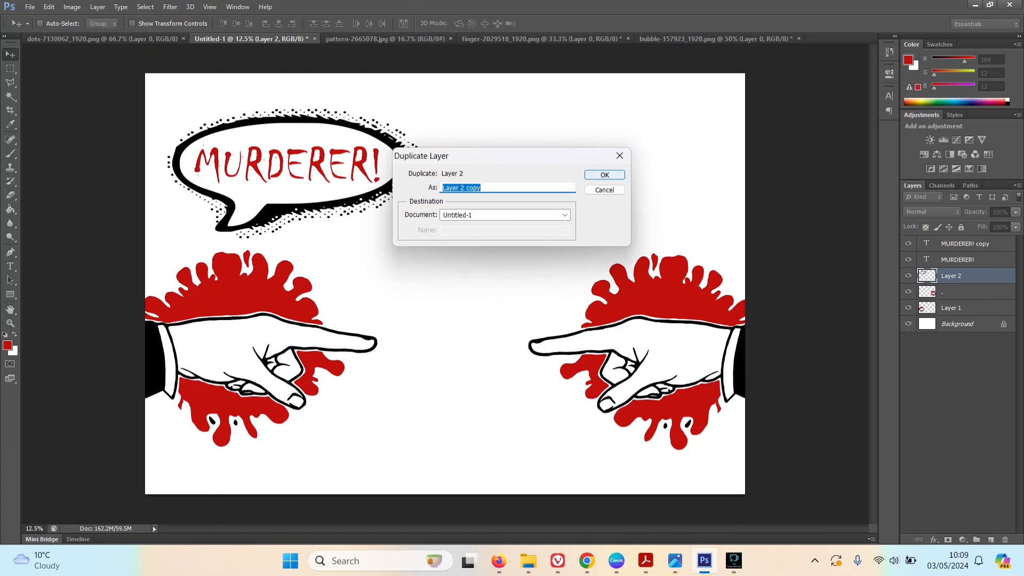
pyautogui.press('Return')
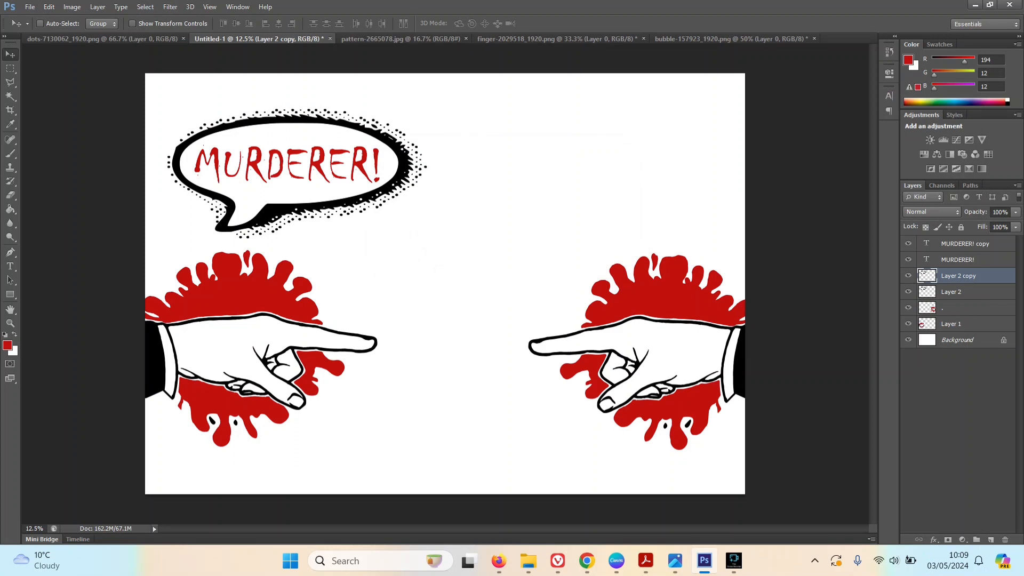
pyautogui.moveTo(283, 184); pyautogui.dragTo(581, 186)
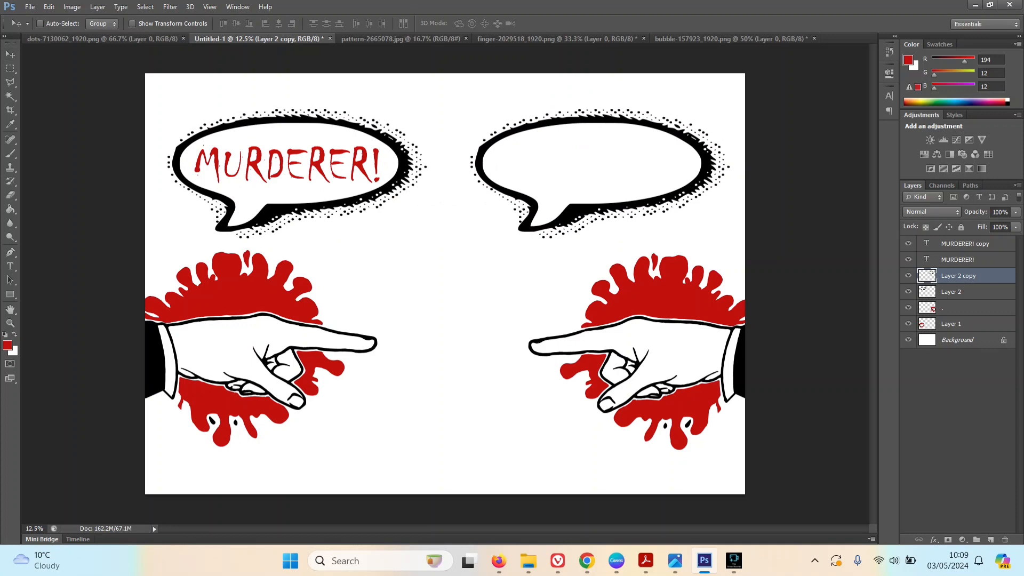
# Flip the speech bubble copy horizontally so its tail mirrors the original, and apply the transformation
pyautogui.hotkey('ctrl', 't')
pyautogui.click(72, 6)
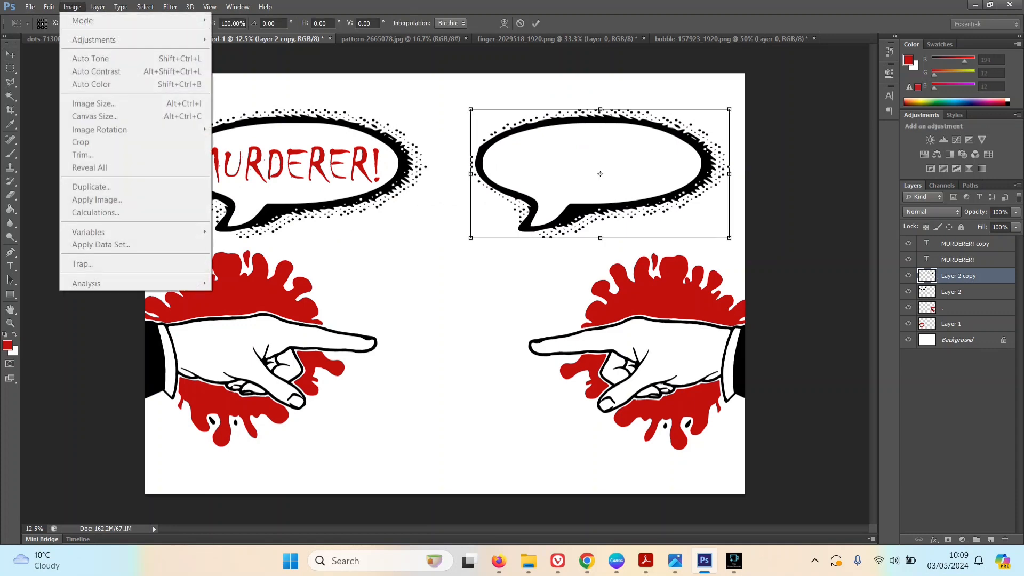
pyautogui.moveTo(48, 7)
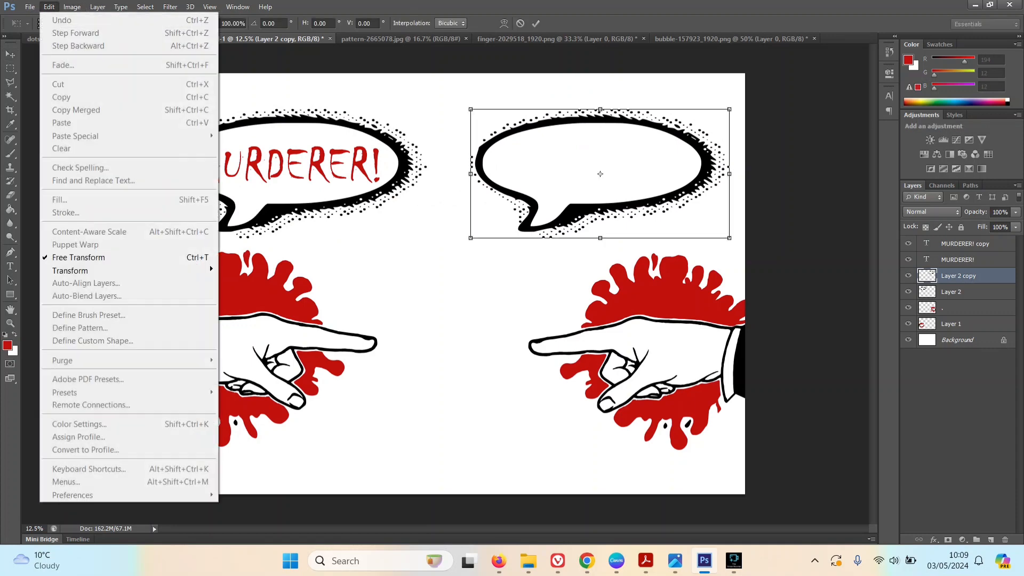
pyautogui.moveTo(128, 270)
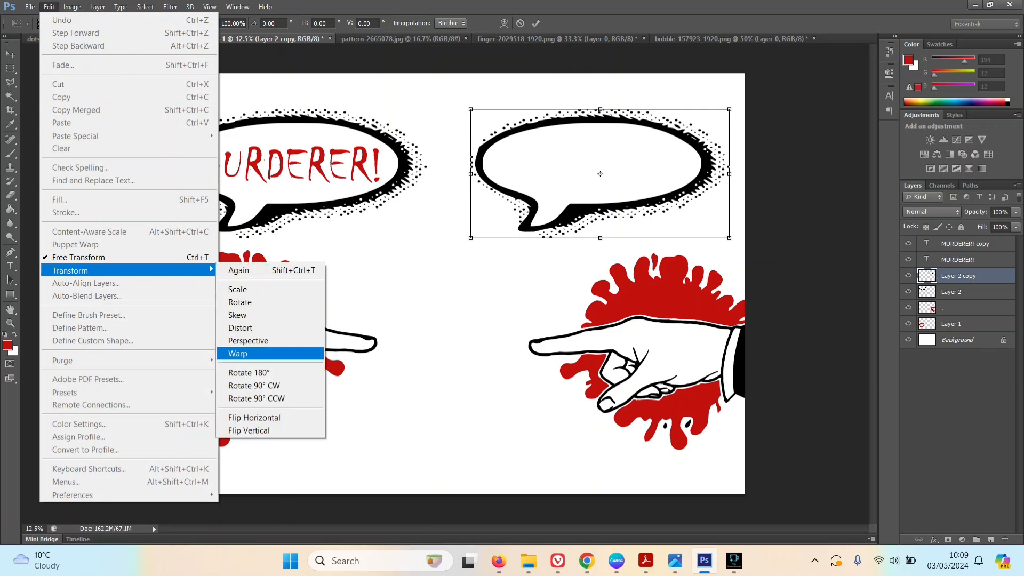
pyautogui.click(254, 418)
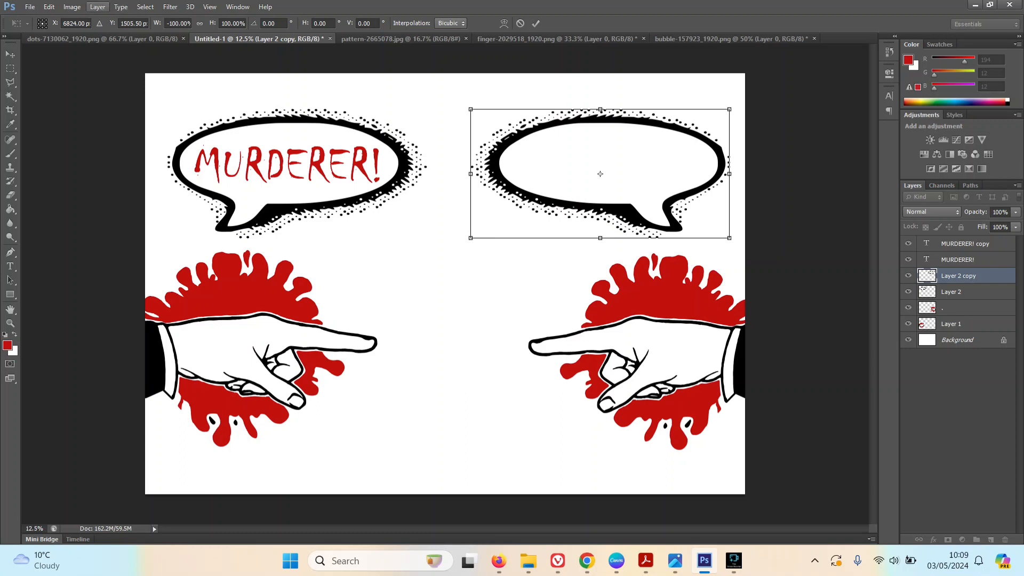
pyautogui.click(10, 54)
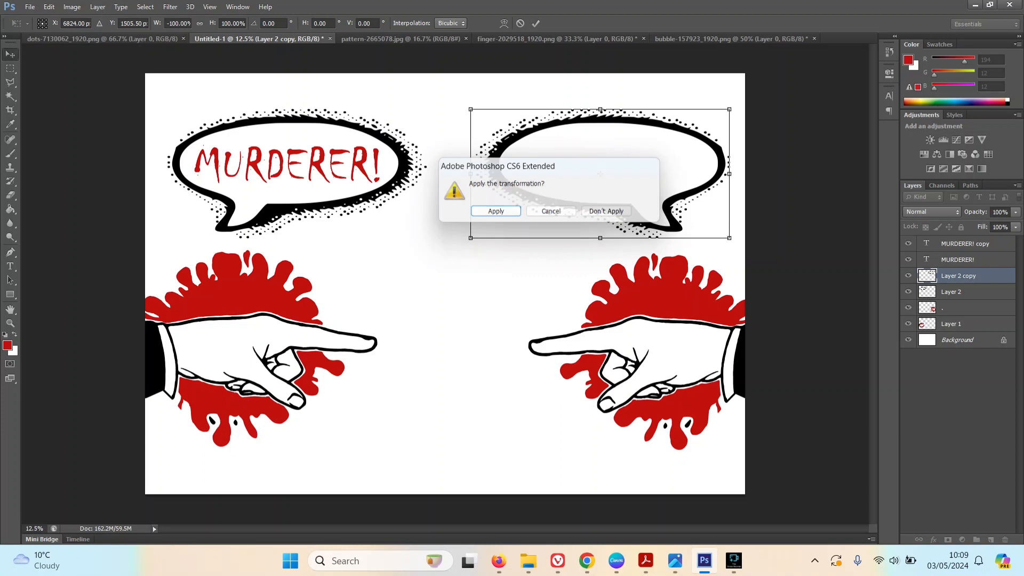
pyautogui.press('Return')
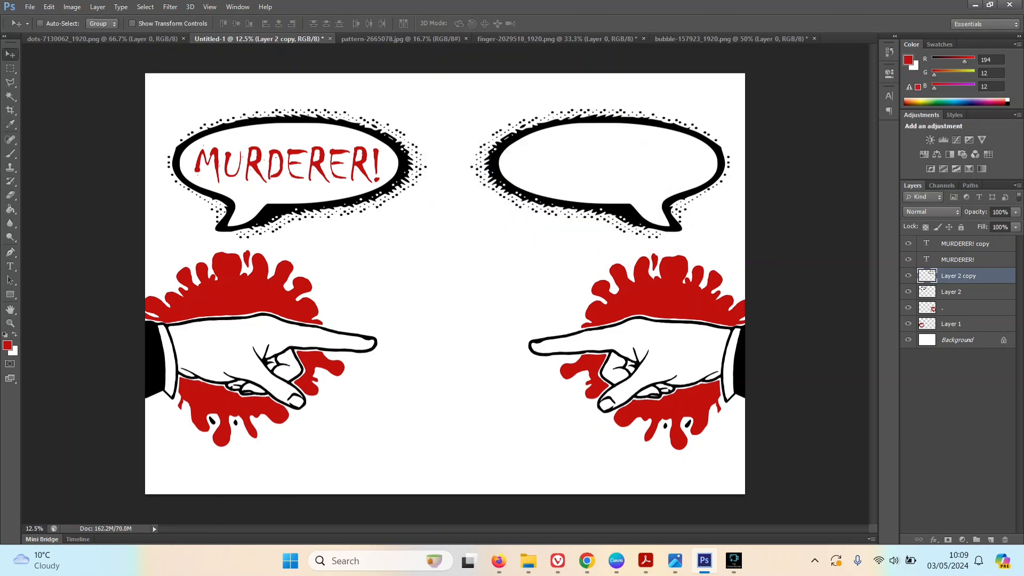
# Move the "MURDERER! copy" text about 15.8 cm right into the mirrored speech bubble
pyautogui.click(964, 244)
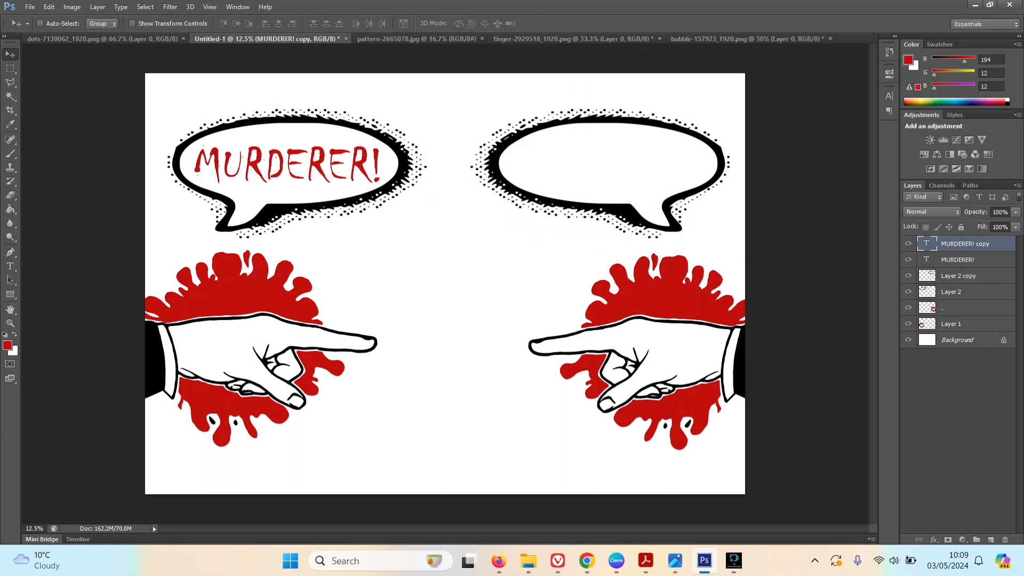
pyautogui.moveTo(301, 141); pyautogui.dragTo(615, 143)
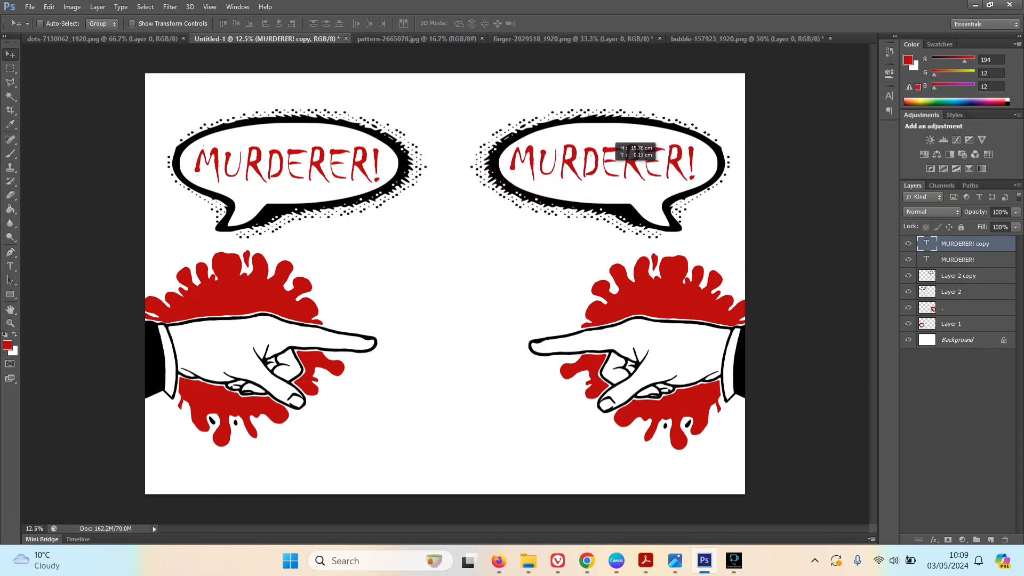
pyautogui.moveTo(615, 142); pyautogui.dragTo(616, 143)
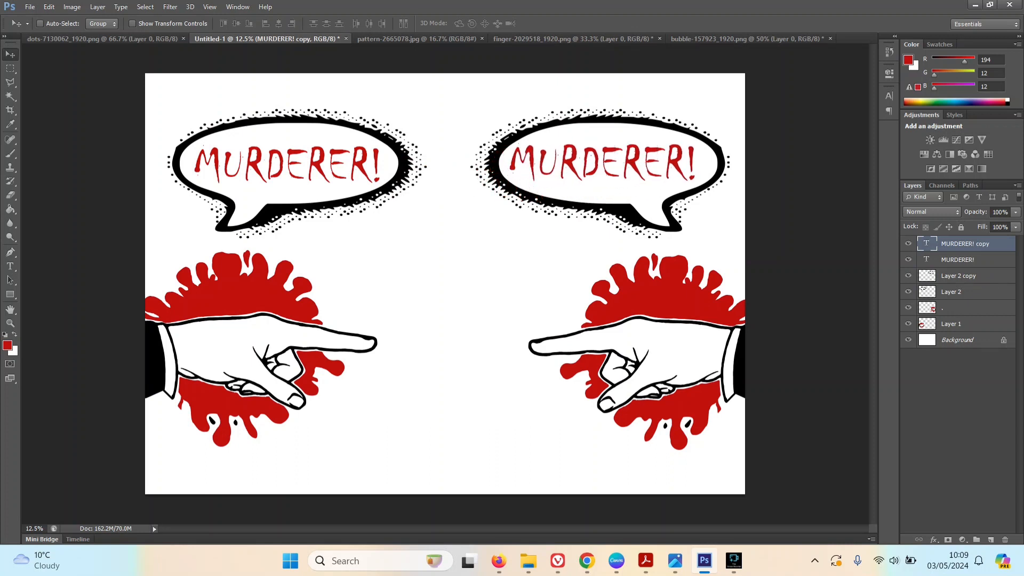
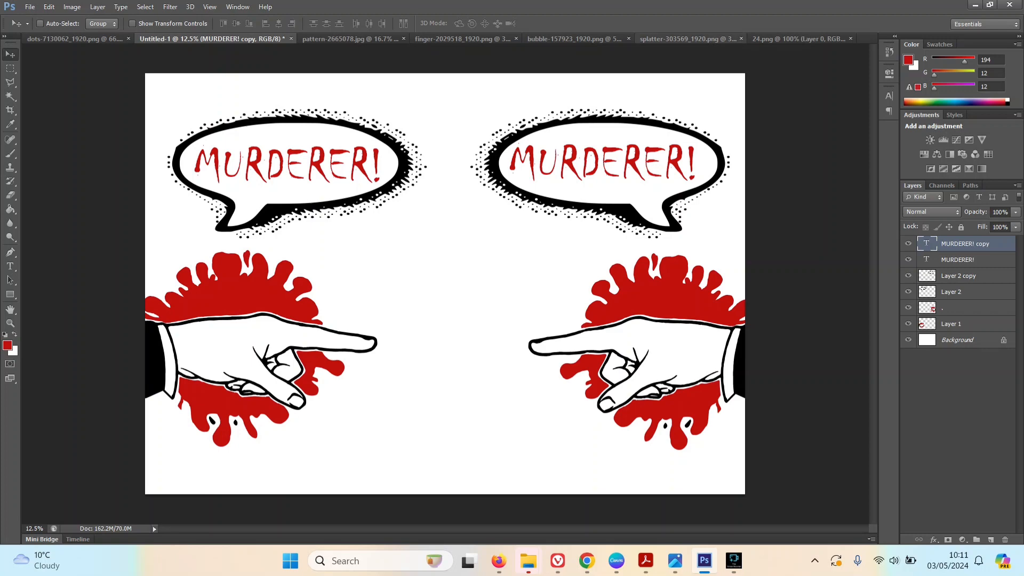
# Copy the dark red splatter from splatter-303569_1920.png into the composition between the hands and close the splatter file
pyautogui.click(688, 38)
pyautogui.moveTo(688, 38); pyautogui.dragTo(688, 136)
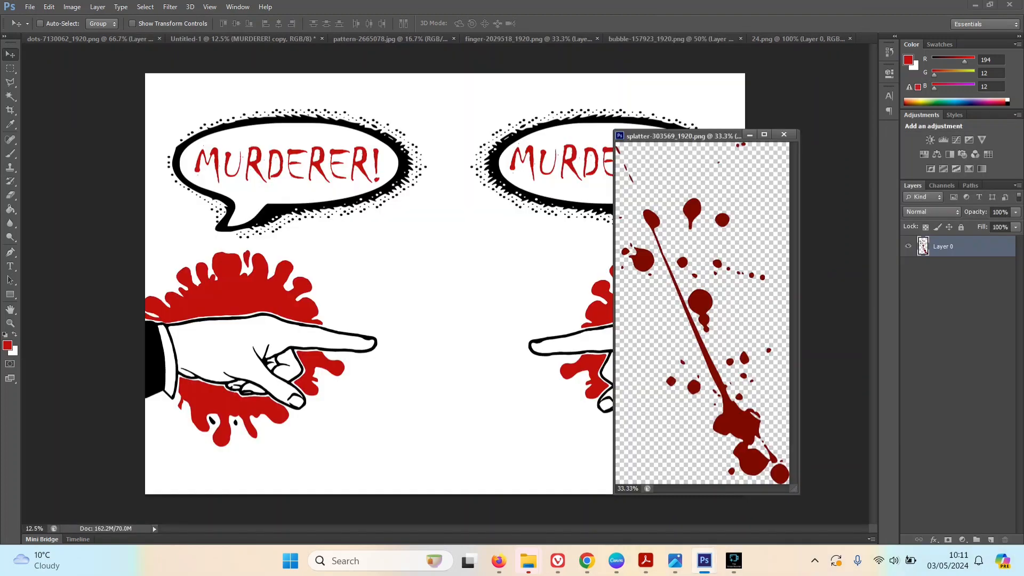
pyautogui.moveTo(700, 301); pyautogui.dragTo(410, 334)
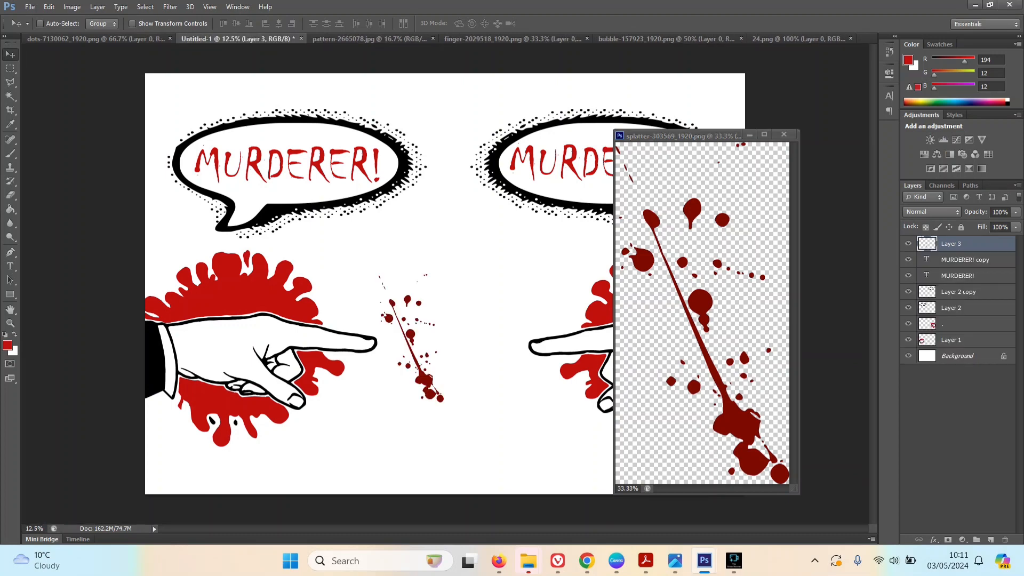
pyautogui.click(784, 135)
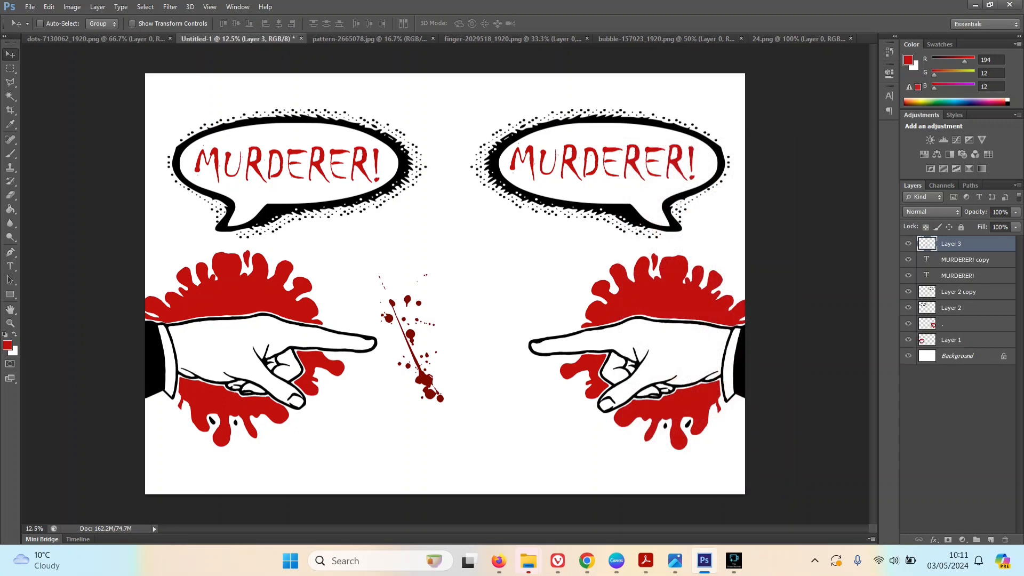
# Rotate the splatter to about -64°, scale it to about 145% so it spans both fingertips, and place its layer directly above Background
pyautogui.hotkey('ctrl', 't')
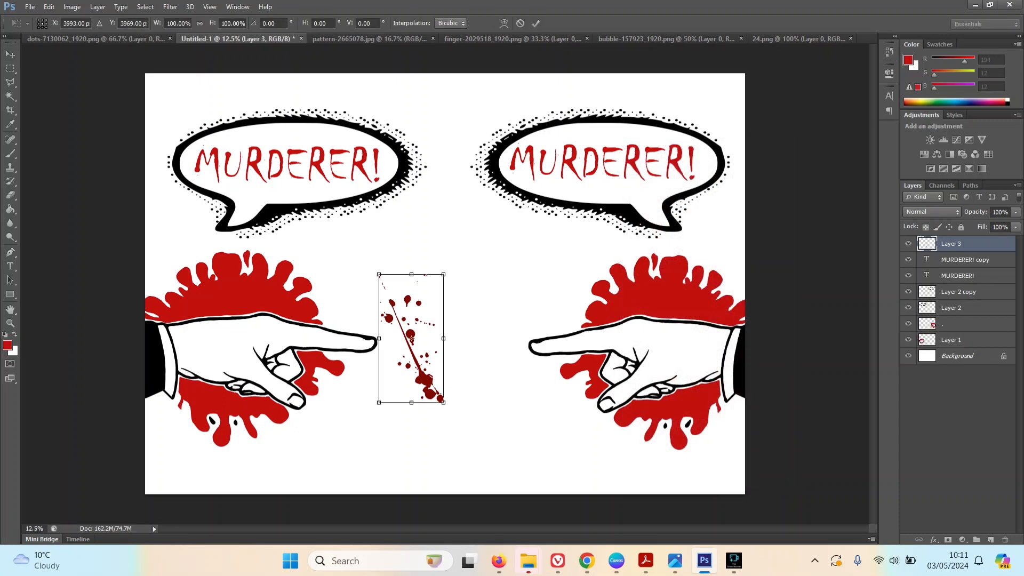
pyautogui.moveTo(372, 271); pyautogui.dragTo(334, 339)
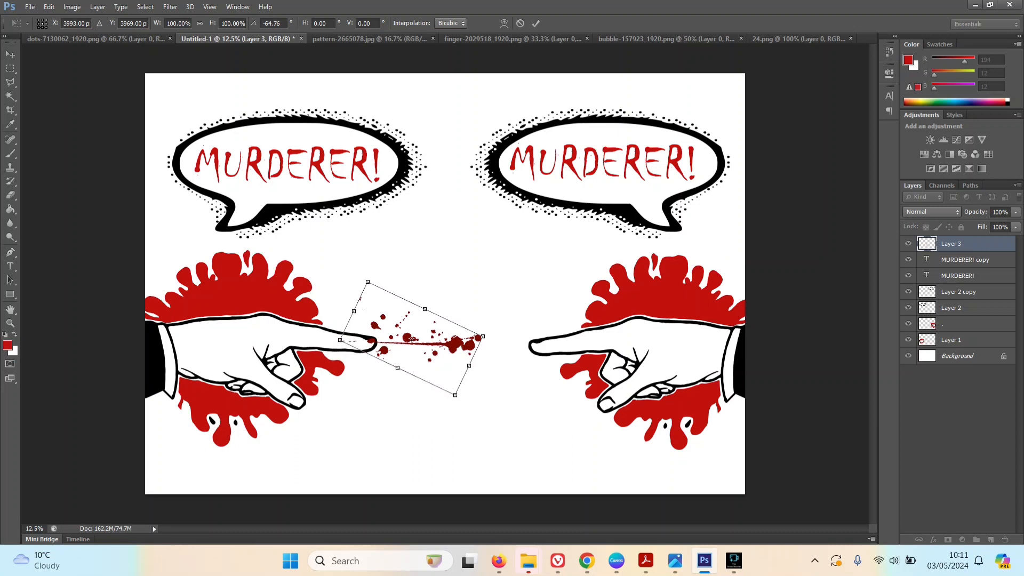
pyautogui.moveTo(480, 338); pyautogui.dragTo(535, 344)
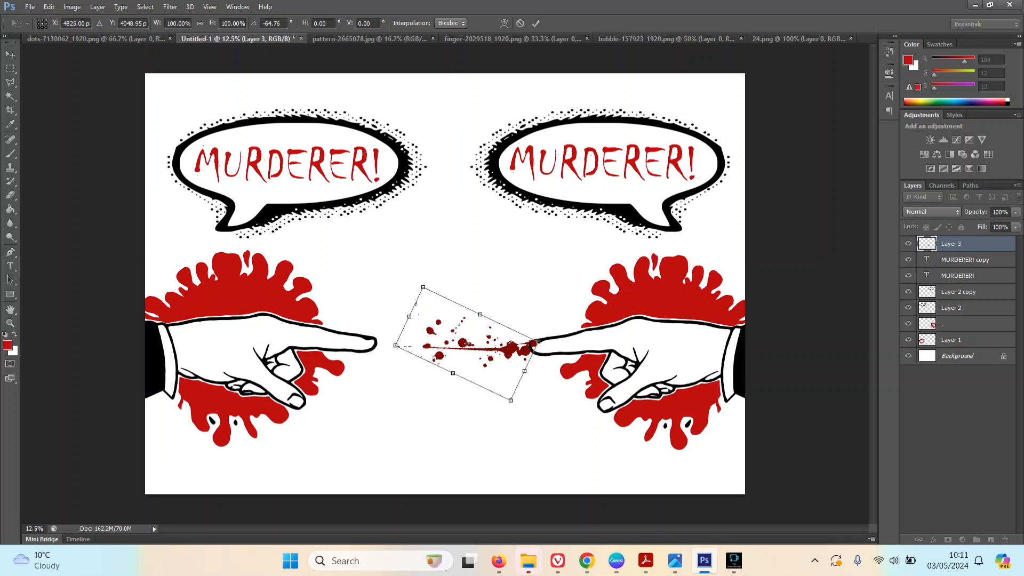
pyautogui.moveTo(395, 345); pyautogui.dragTo(362, 347)
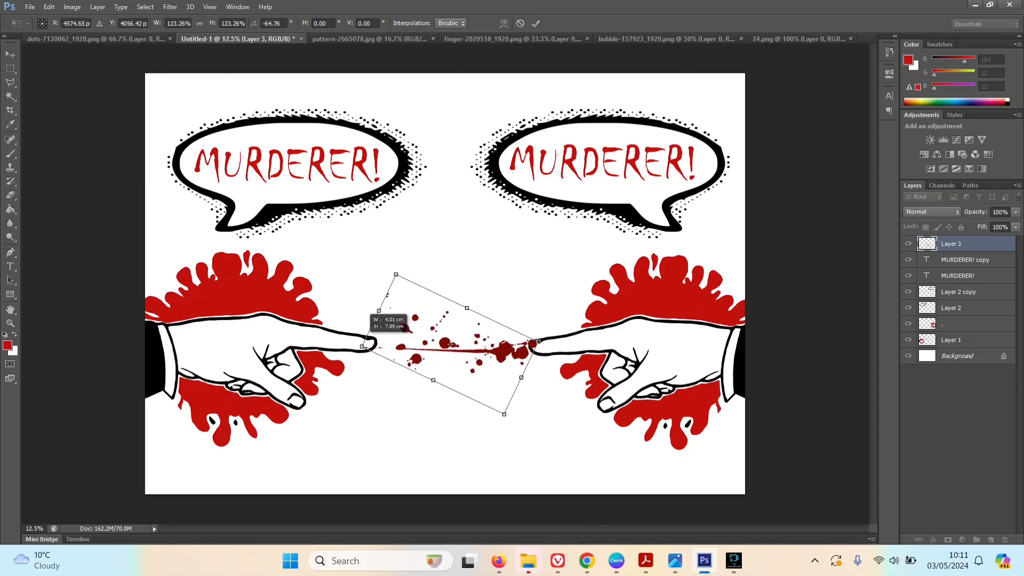
pyautogui.moveTo(356, 347); pyautogui.dragTo(349, 345)
pyautogui.moveTo(341, 345); pyautogui.dragTo(331, 345)
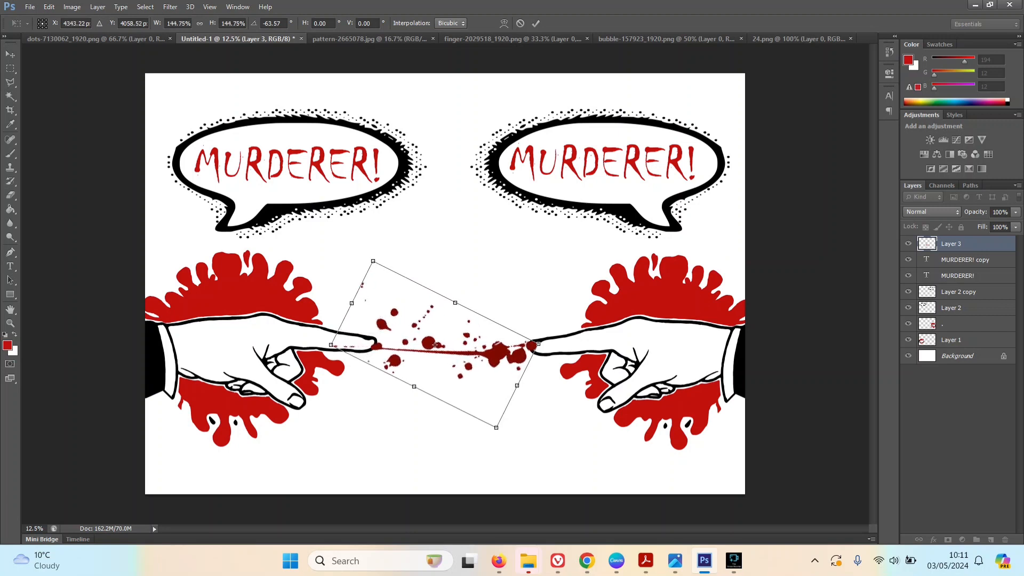
pyautogui.click(10, 54)
pyautogui.press('Return')
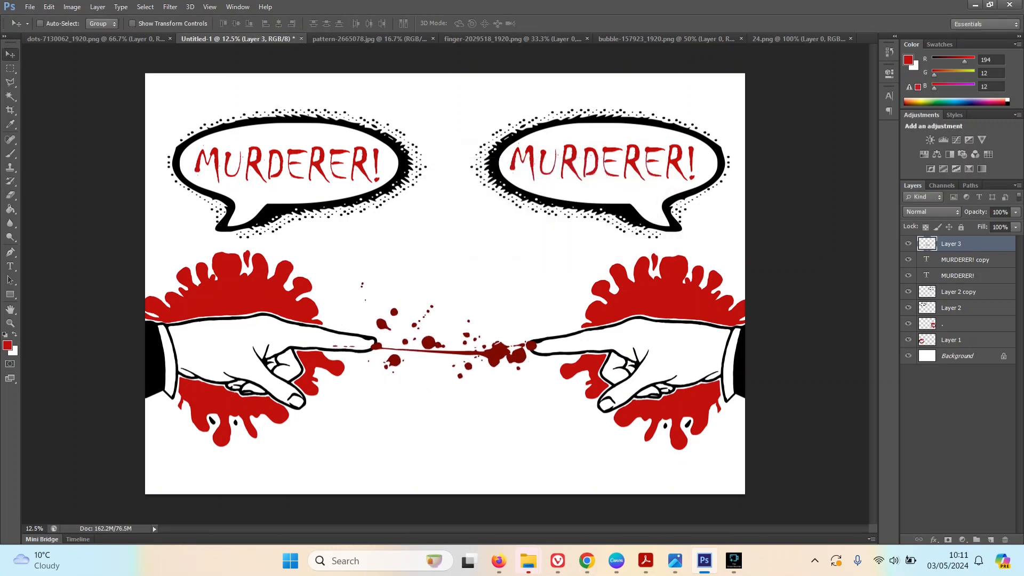
pyautogui.moveTo(965, 244); pyautogui.dragTo(965, 349)
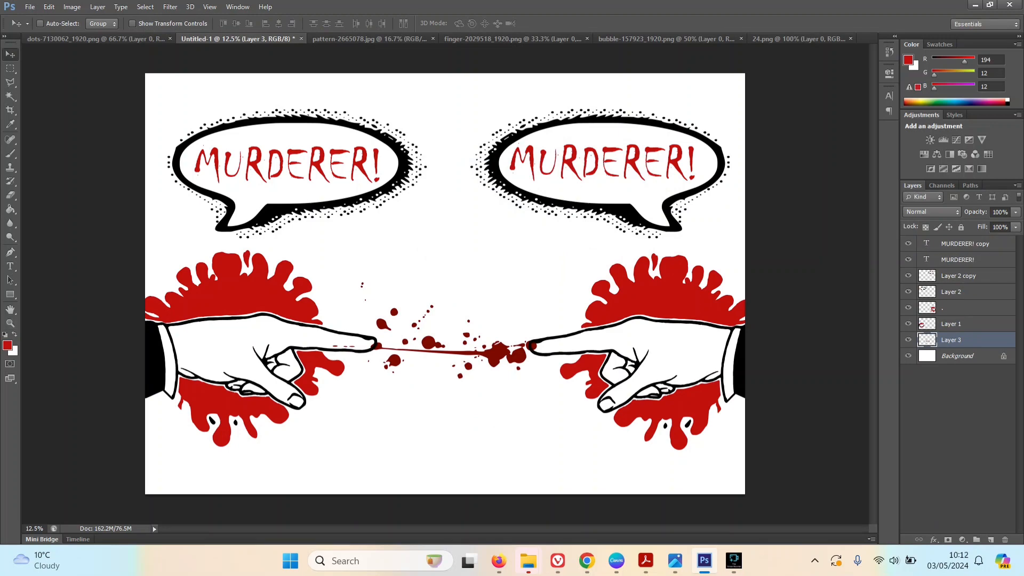
# Fill the transparent area of the splatter's Layer 3 and the left hand on Layer 1 with white #ffffff using the Paint Bucket
pyautogui.click(939, 44)
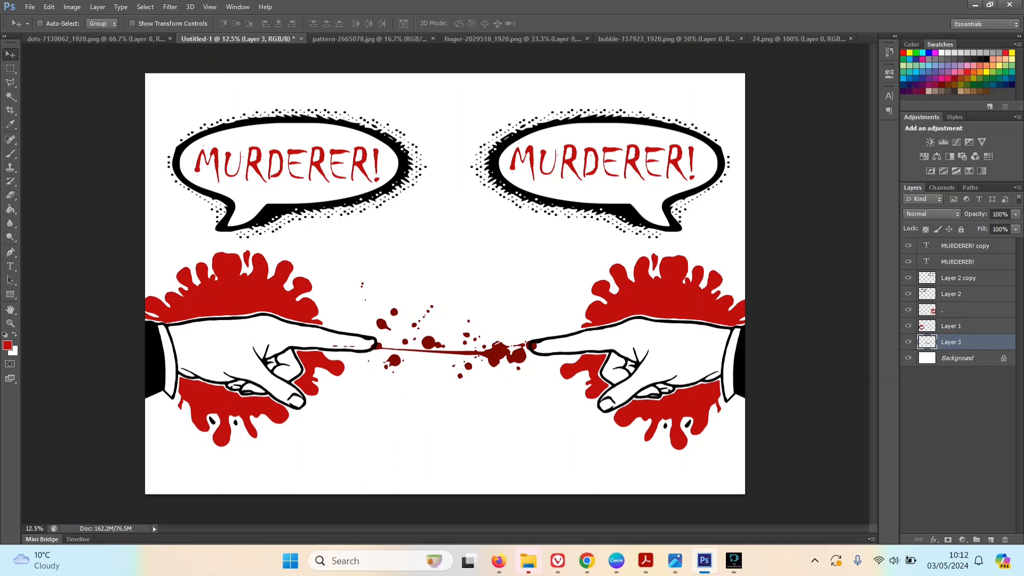
pyautogui.click(8, 345)
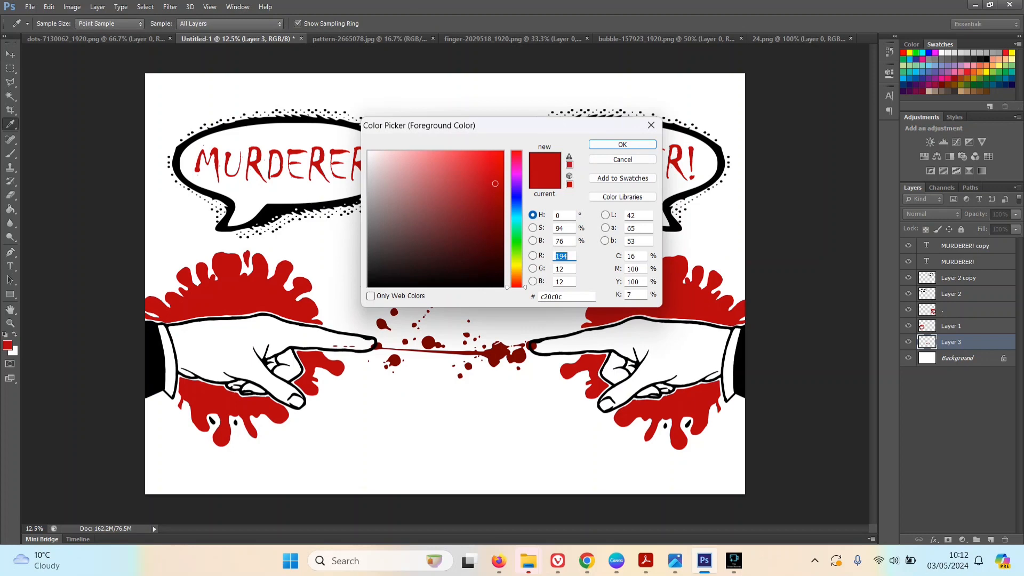
pyautogui.click(369, 152)
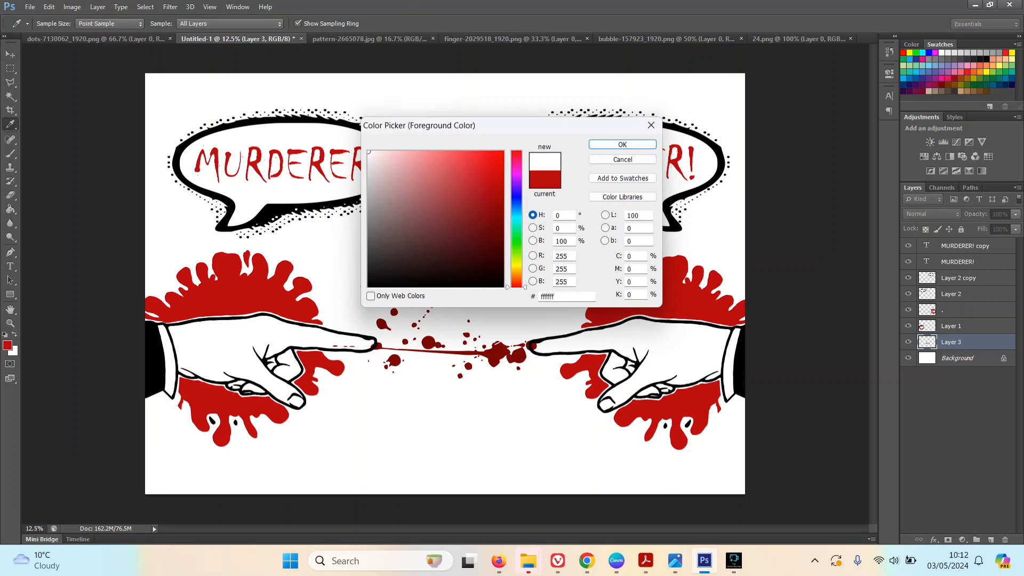
pyautogui.click(623, 144)
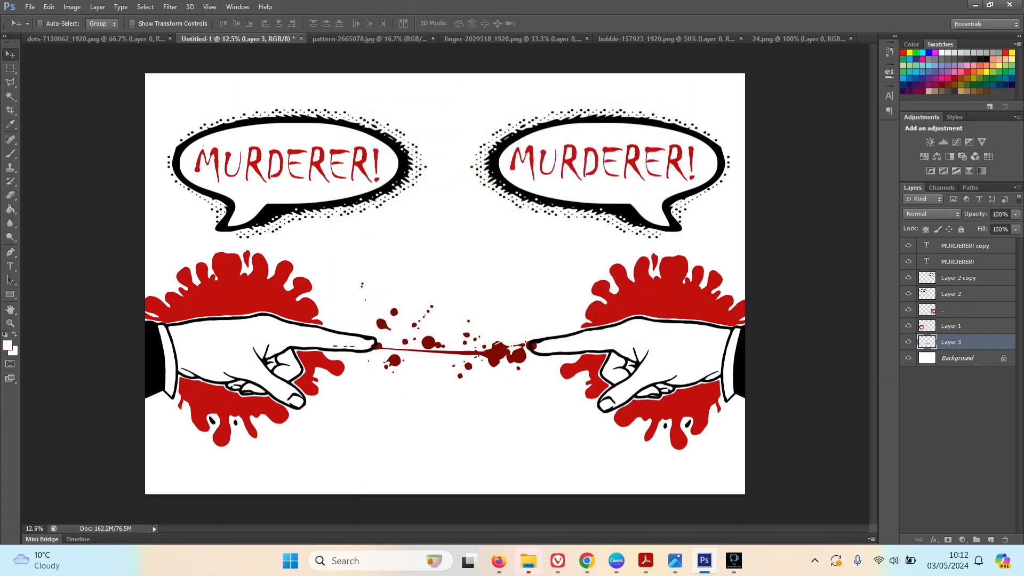
pyautogui.click(10, 209)
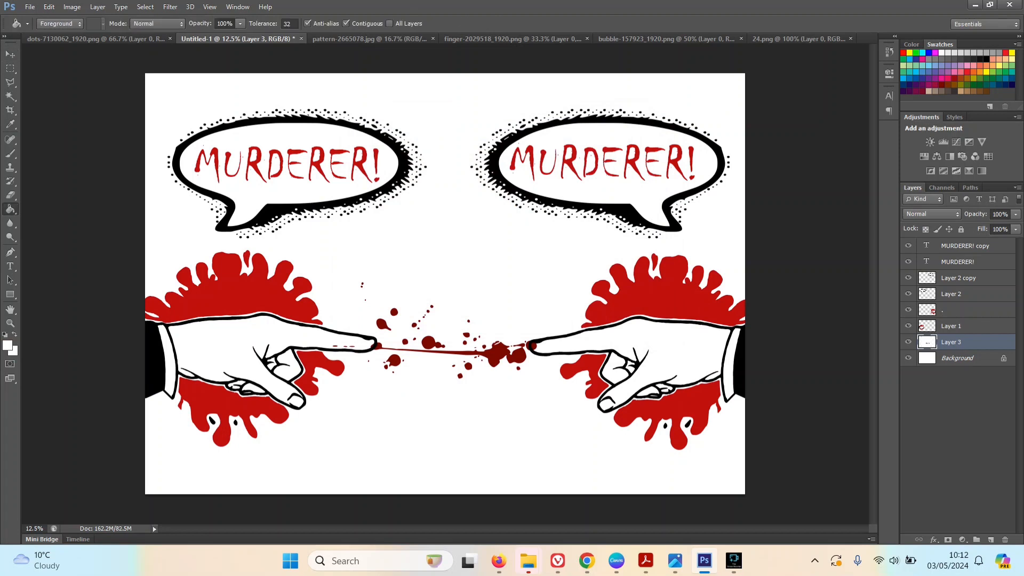
pyautogui.click(950, 326)
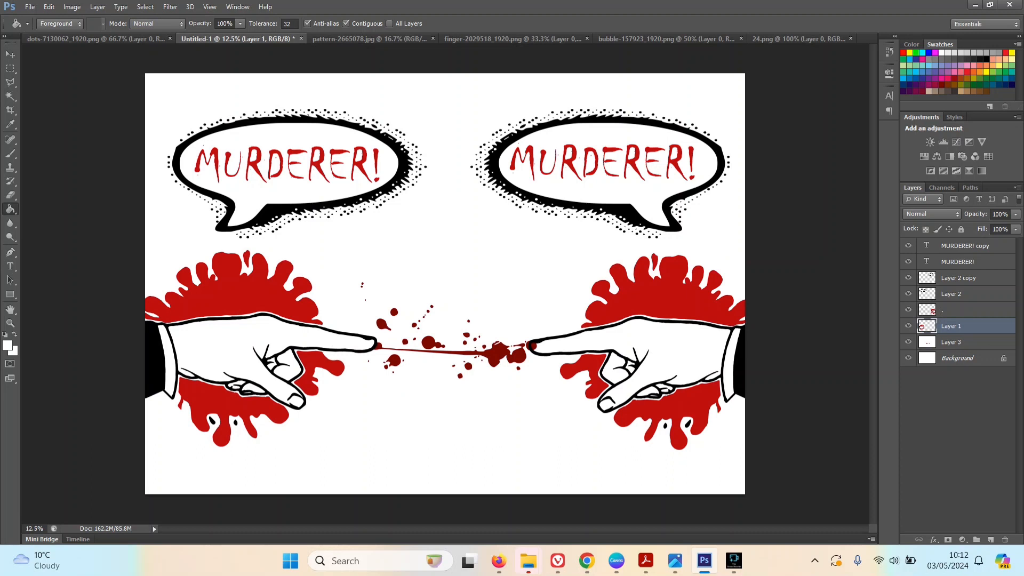
# On the "." layer, fill the fingertip white and recolour the large red splatter areas with dark red sampled from the central splatter
pyautogui.click(959, 309)
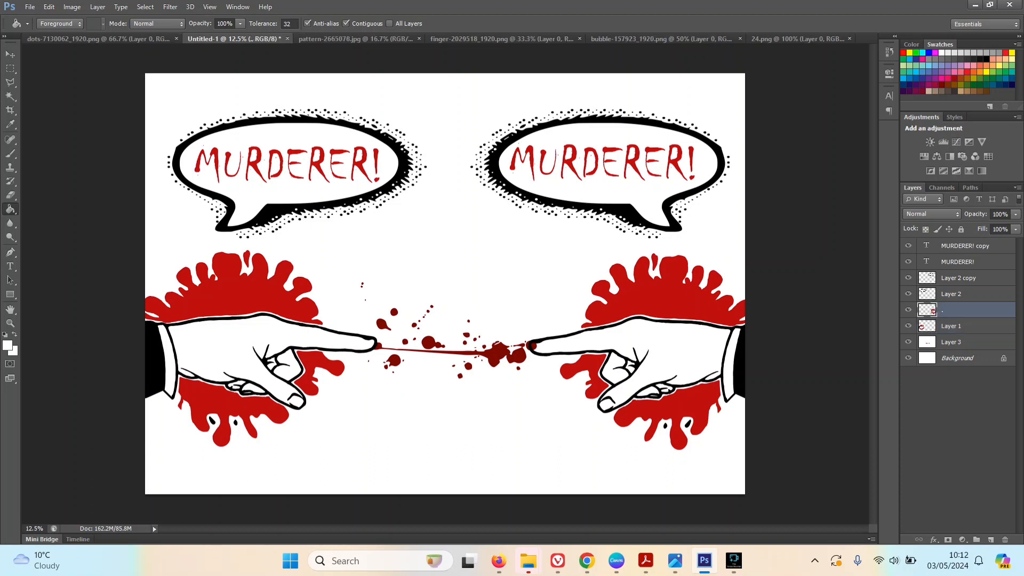
pyautogui.click(533, 346)
pyautogui.click(10, 124)
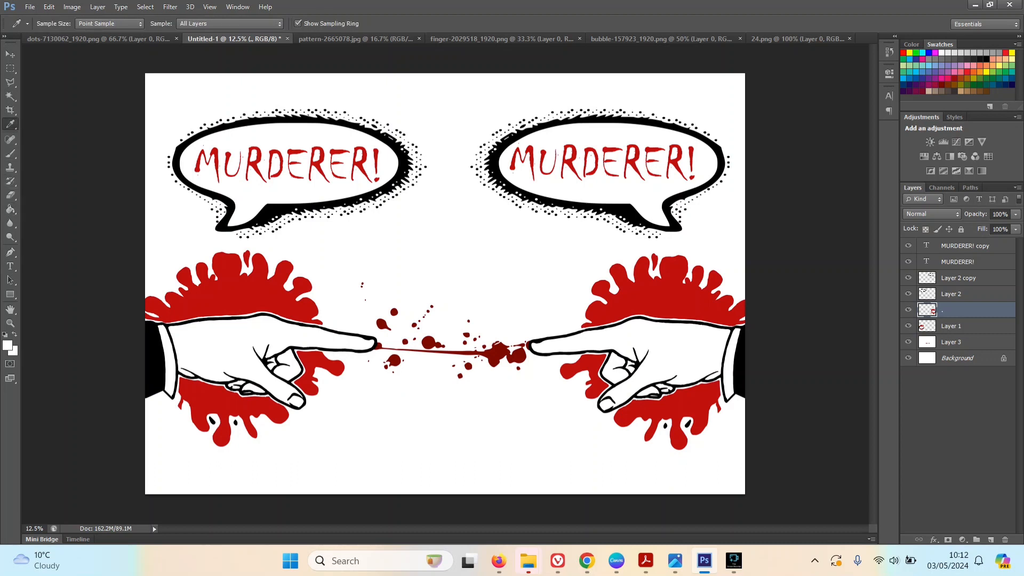
pyautogui.click(494, 355)
pyautogui.click(10, 209)
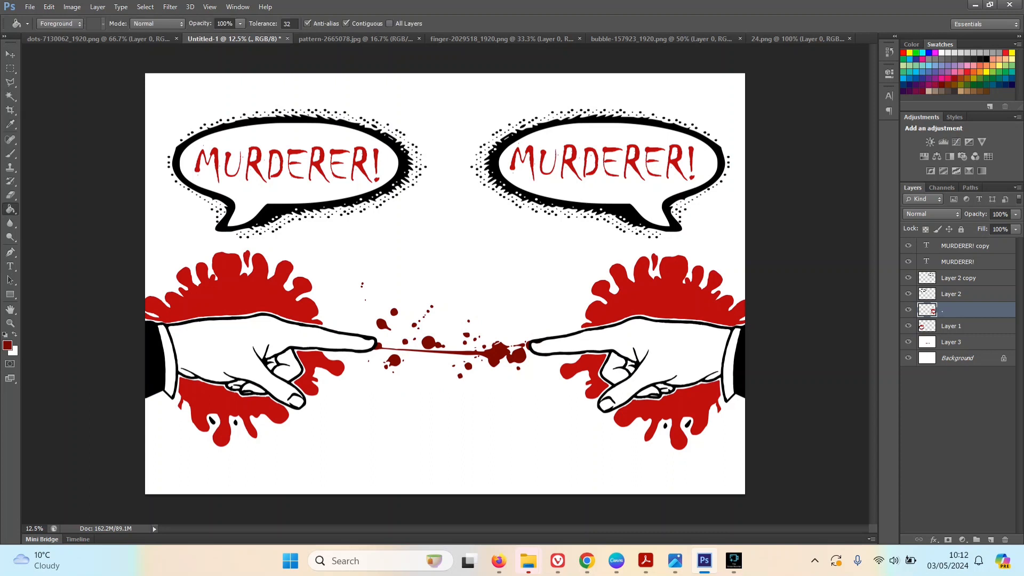
pyautogui.click(665, 293)
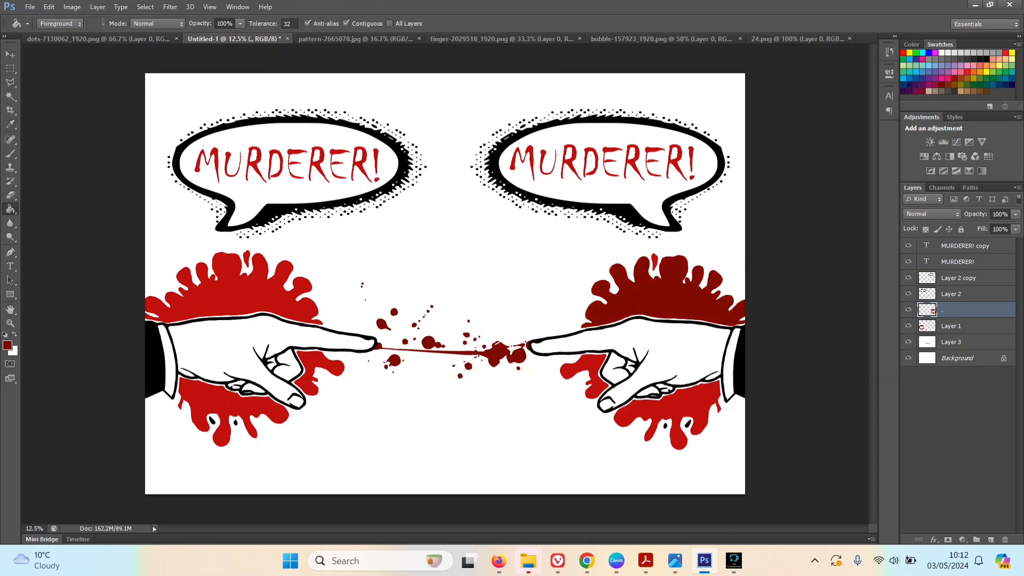
pyautogui.click(679, 406)
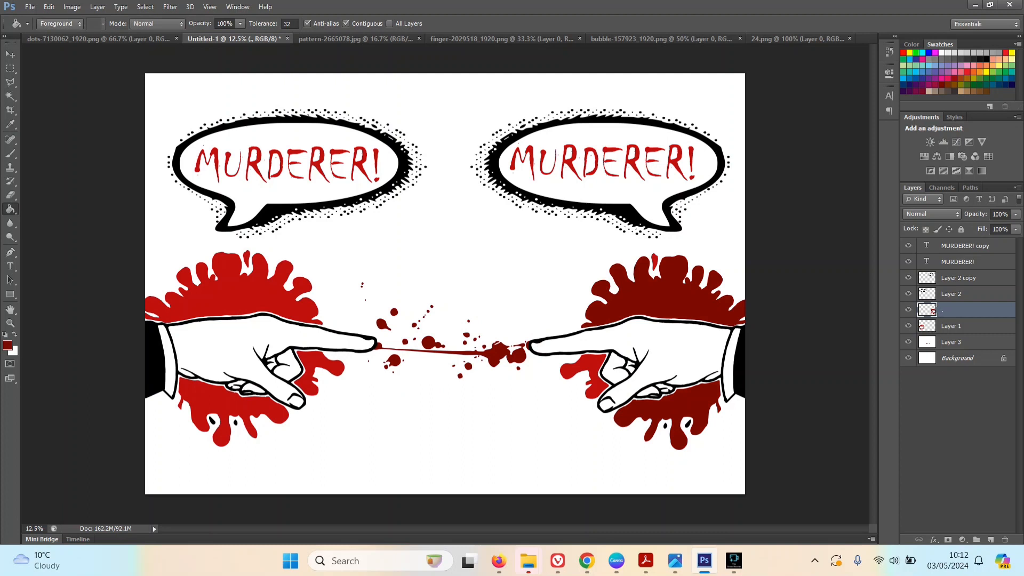
pyautogui.click(575, 369)
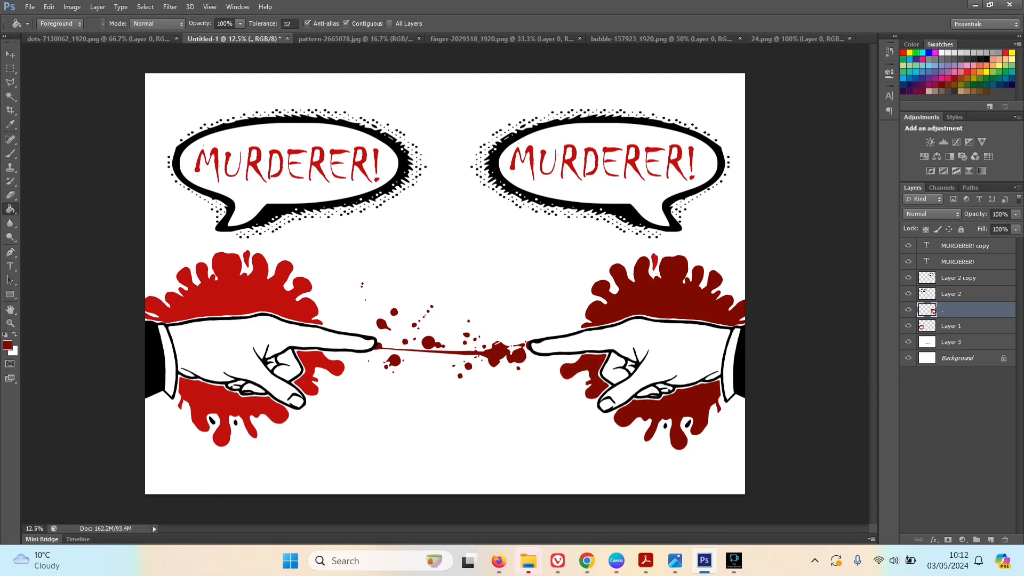
# Fill the large red splatter areas around the left hand on Layer 1 with the same dark red
pyautogui.click(965, 326)
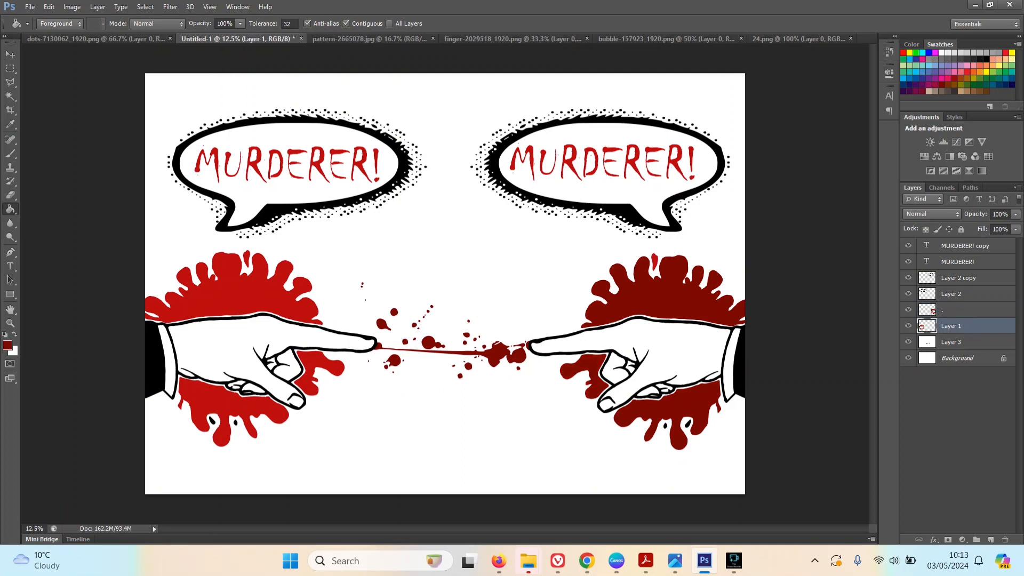
pyautogui.click(234, 291)
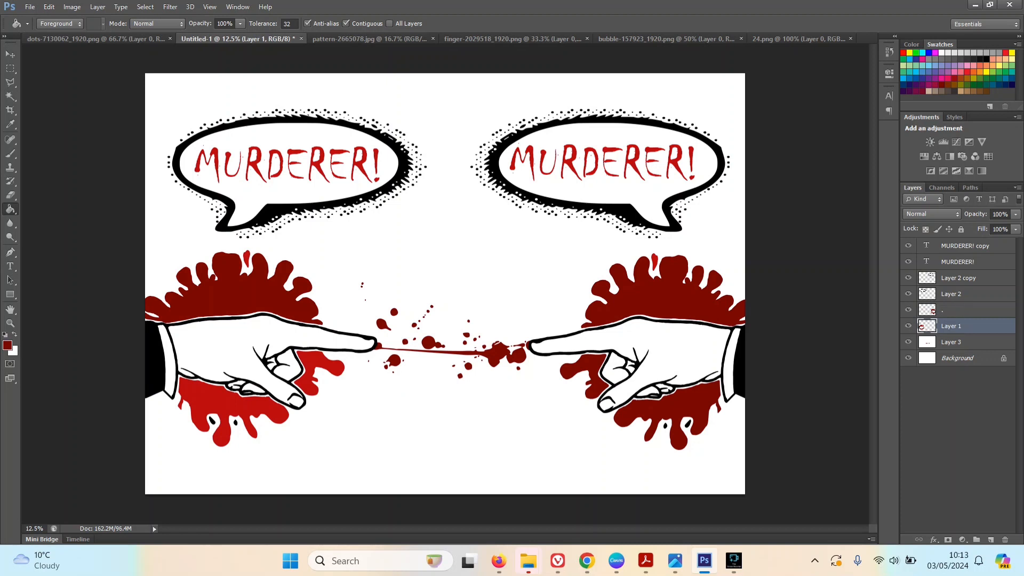
pyautogui.click(326, 369)
pyautogui.click(229, 421)
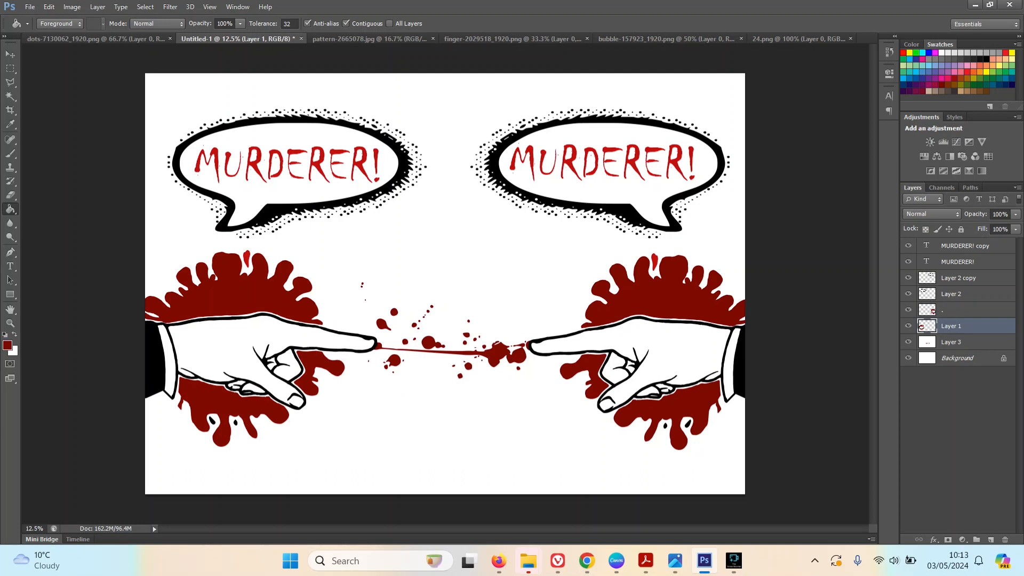
# Select the white area of Layer 3 with the Magic Wand, delete it and deselect
pyautogui.click(950, 342)
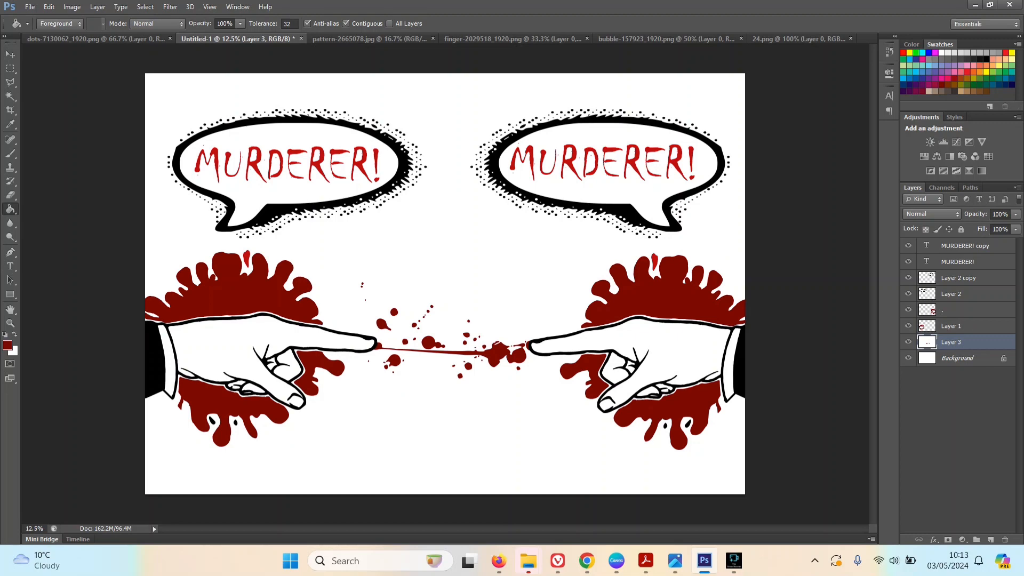
pyautogui.click(11, 96)
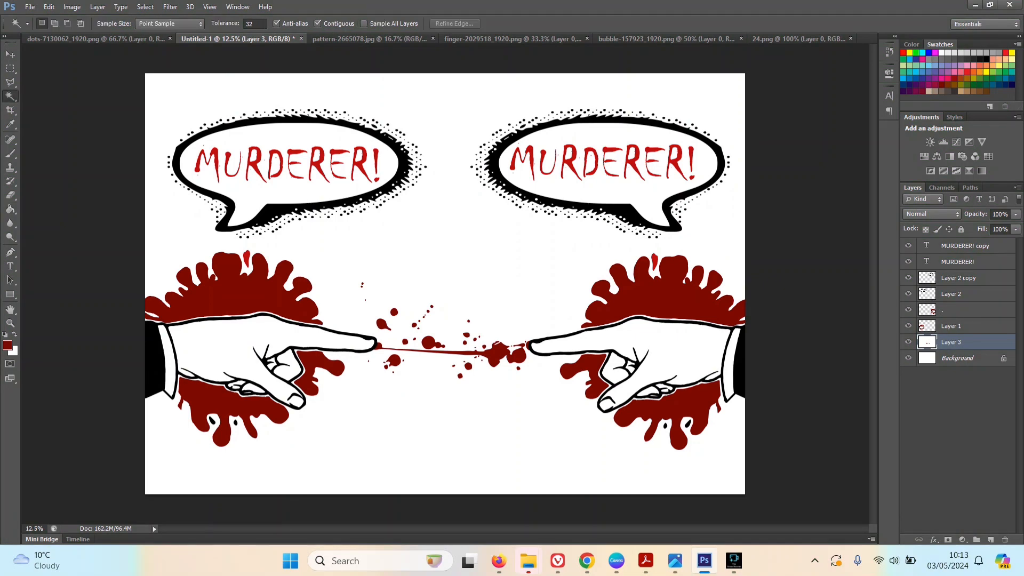
pyautogui.click(533, 345)
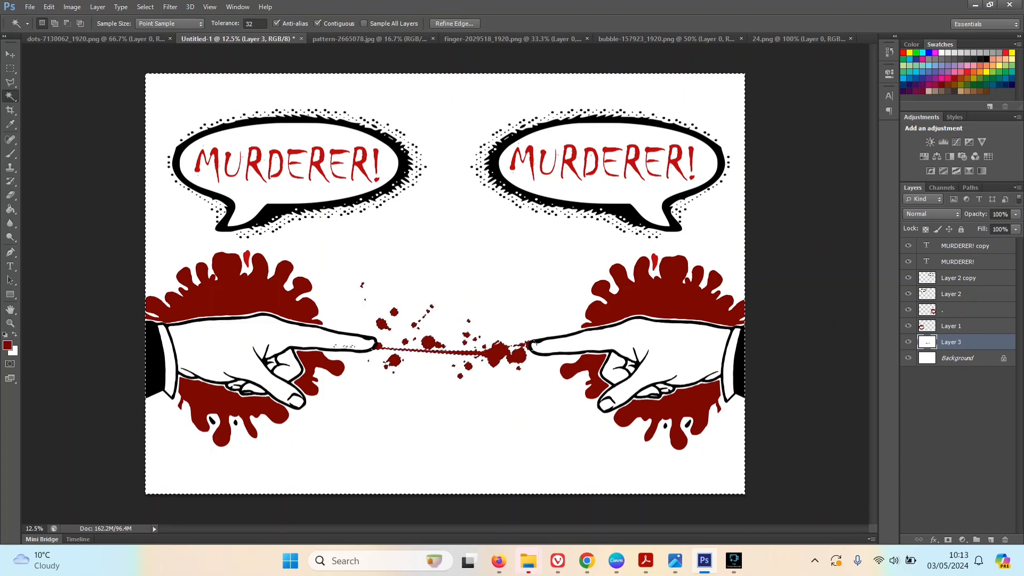
pyautogui.press('Delete')
pyautogui.hotkey('ctrl', 'd')
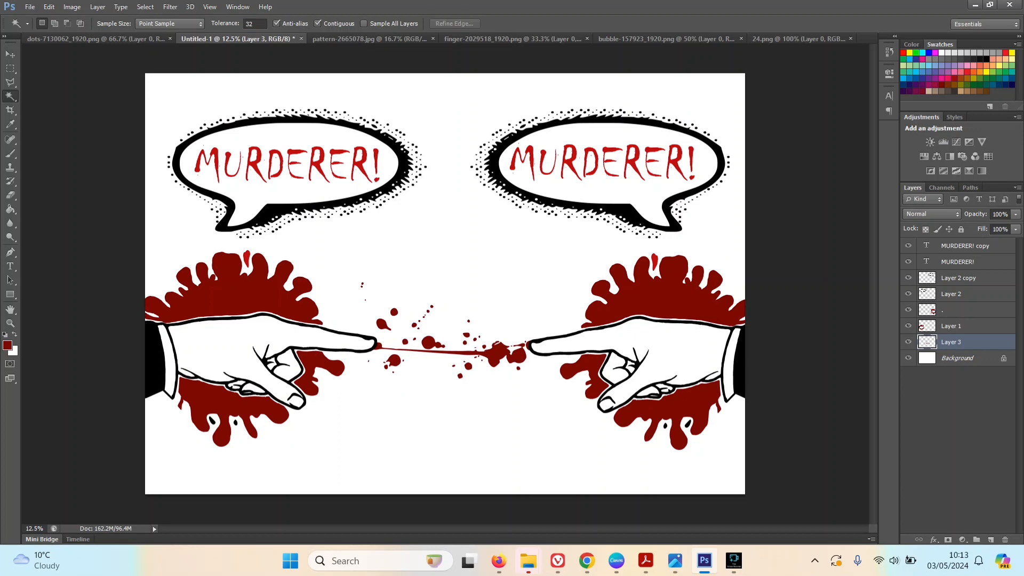
# Fill the small bright red drops above the right and left hands with dark red on their respective layers
pyautogui.click(965, 309)
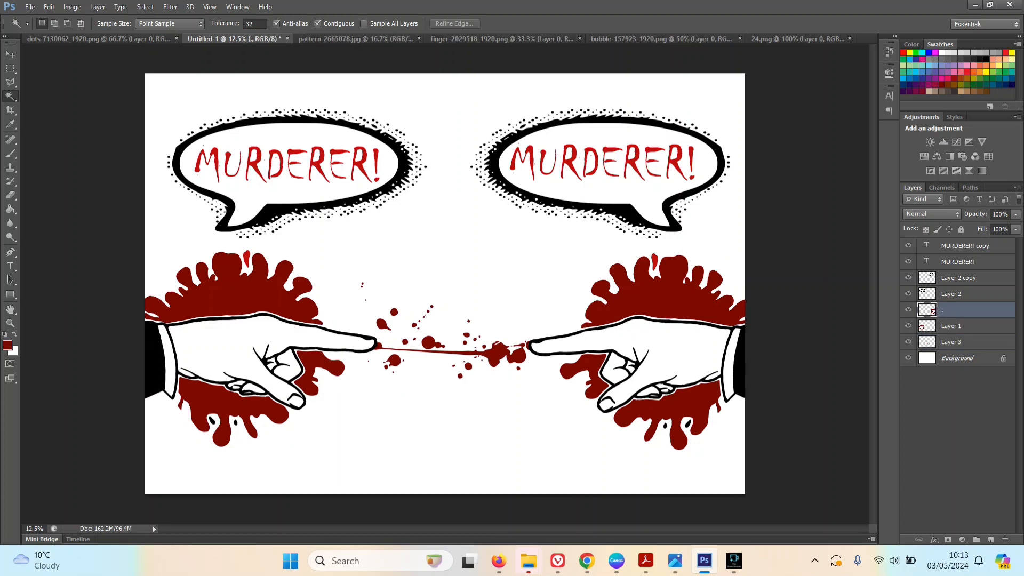
pyautogui.press('g')
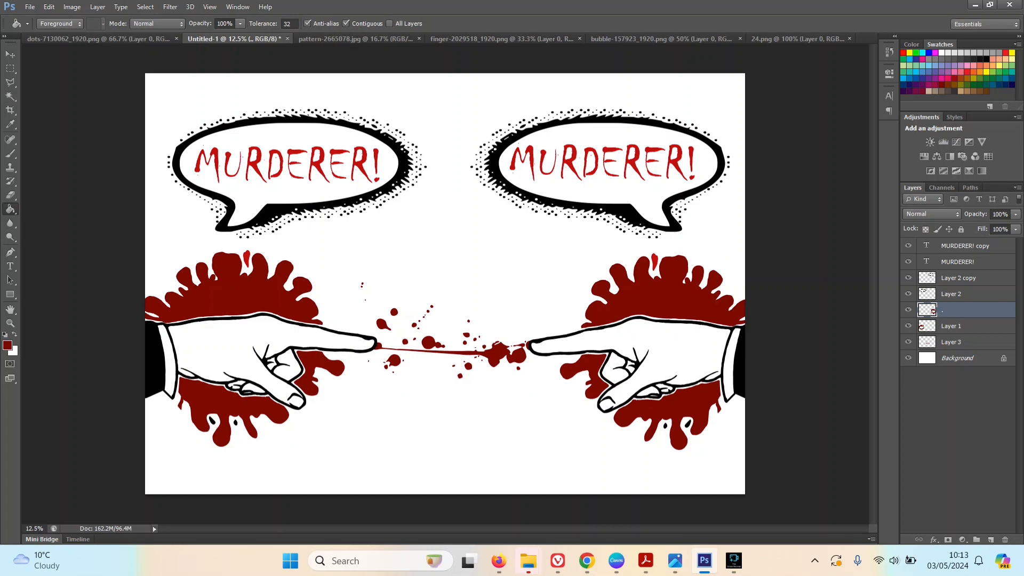
pyautogui.click(655, 263)
pyautogui.click(965, 326)
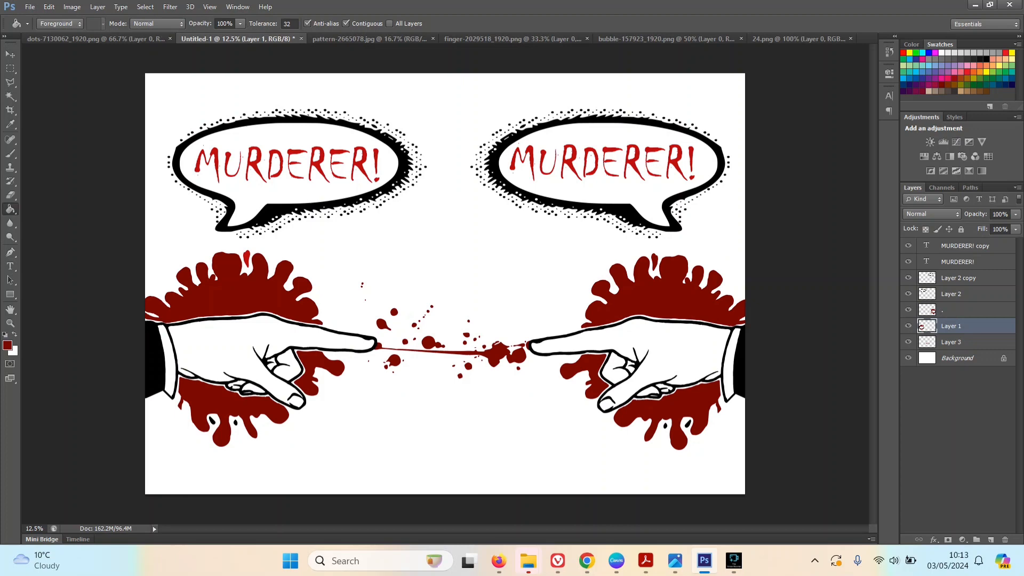
pyautogui.click(247, 260)
# Move the central splatter's Layer 3 directly above Layer 2 so it overlaps both fingertips
pyautogui.click(965, 341)
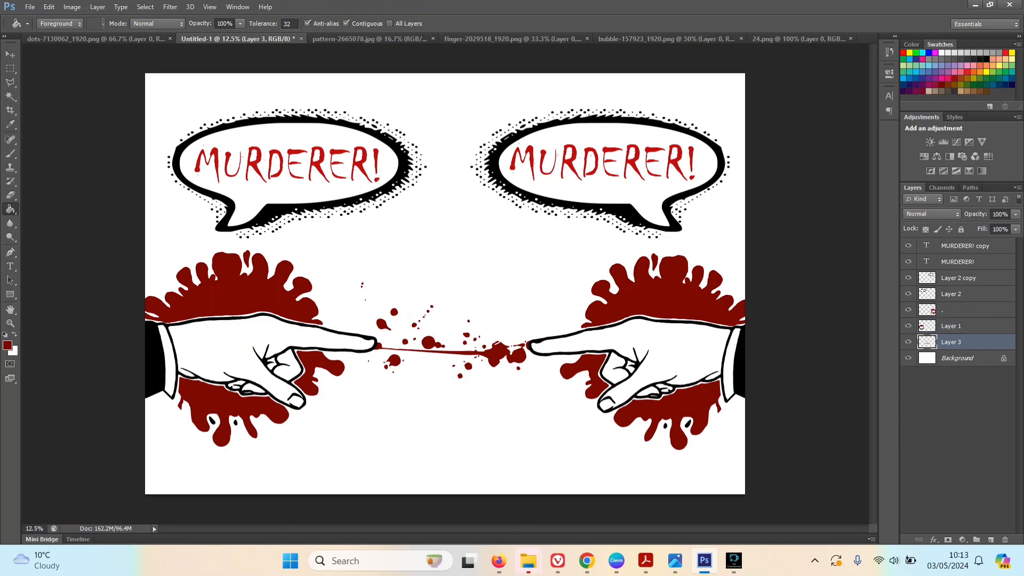
pyautogui.moveTo(965, 342); pyautogui.dragTo(965, 287)
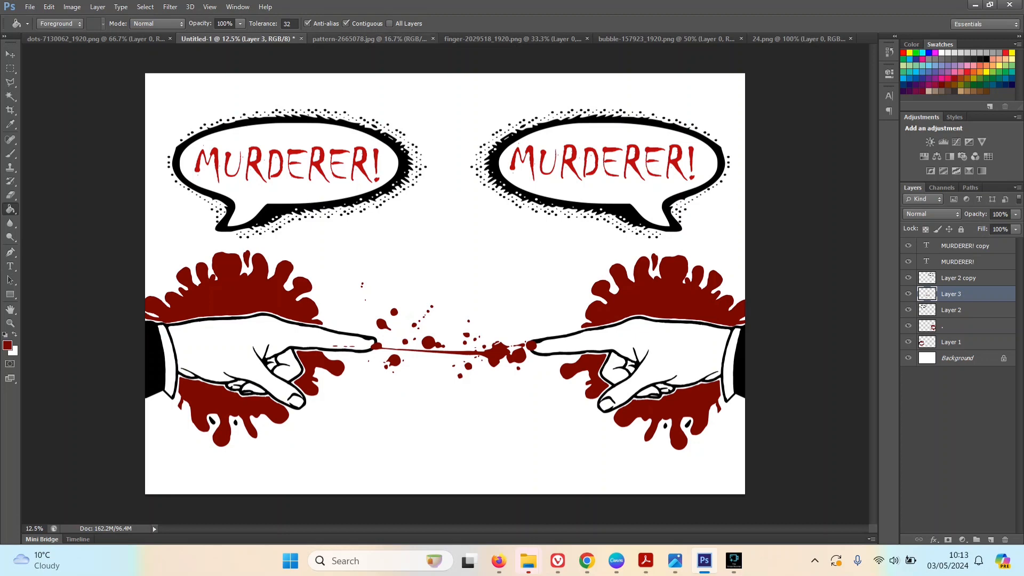
# Copy the red dot pattern from pattern-2665078.jpg into the Untitled-1 composition, then dock the pattern file again and return to the composition
pyautogui.click(368, 39)
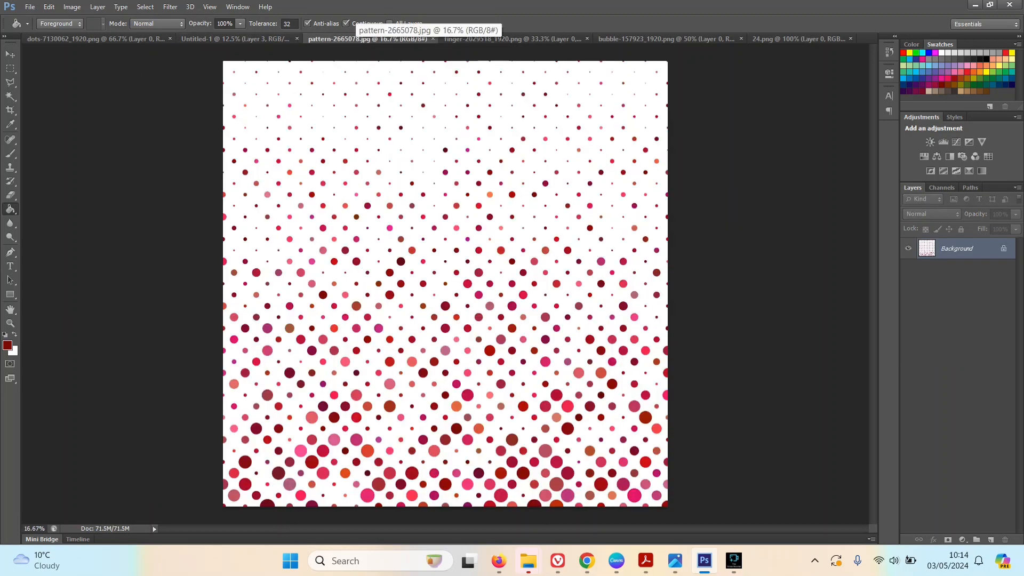
pyautogui.moveTo(368, 39); pyautogui.dragTo(490, 146)
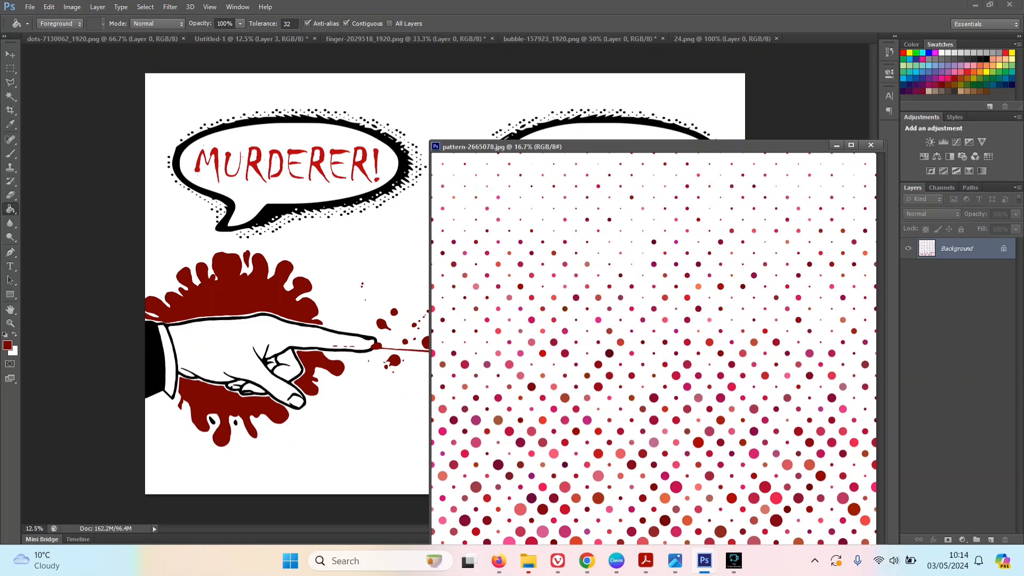
pyautogui.click(72, 6)
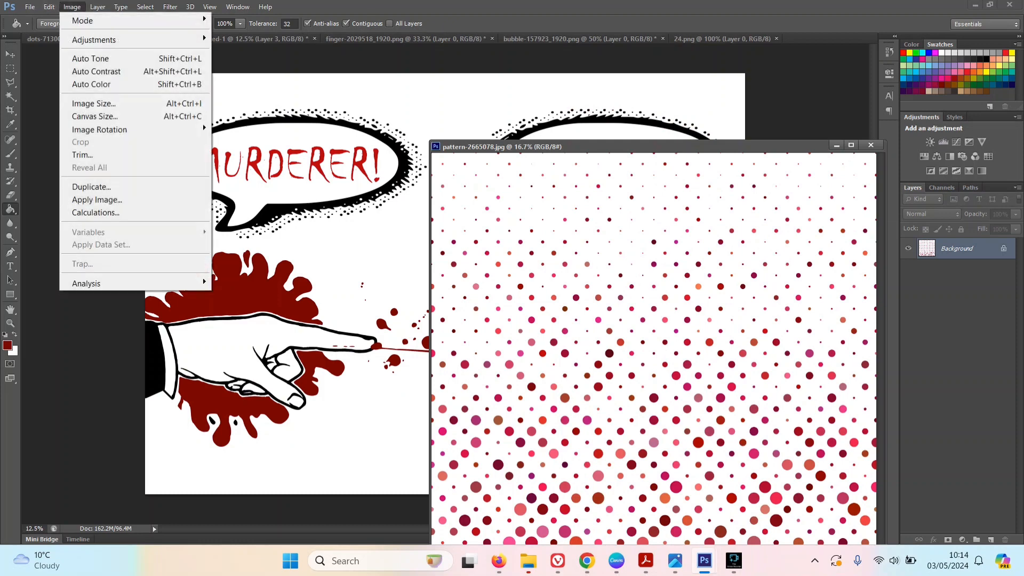
pyautogui.click(94, 104)
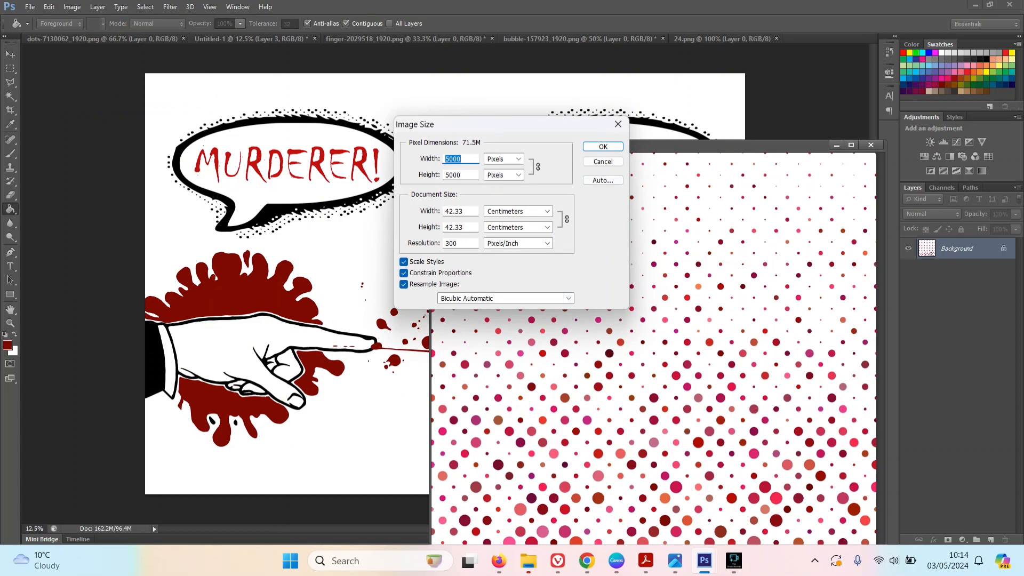
pyautogui.click(602, 146)
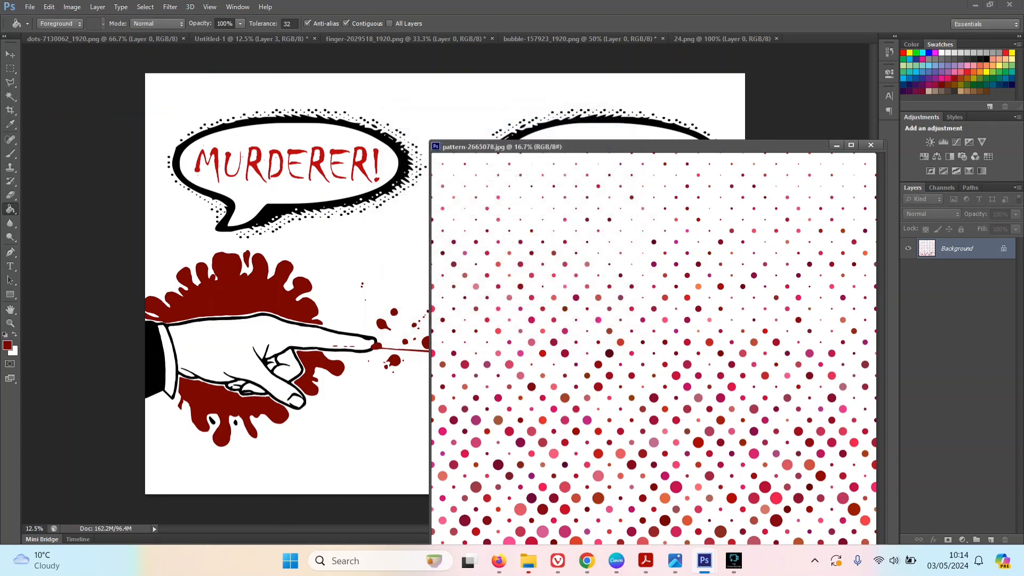
pyautogui.press('v')
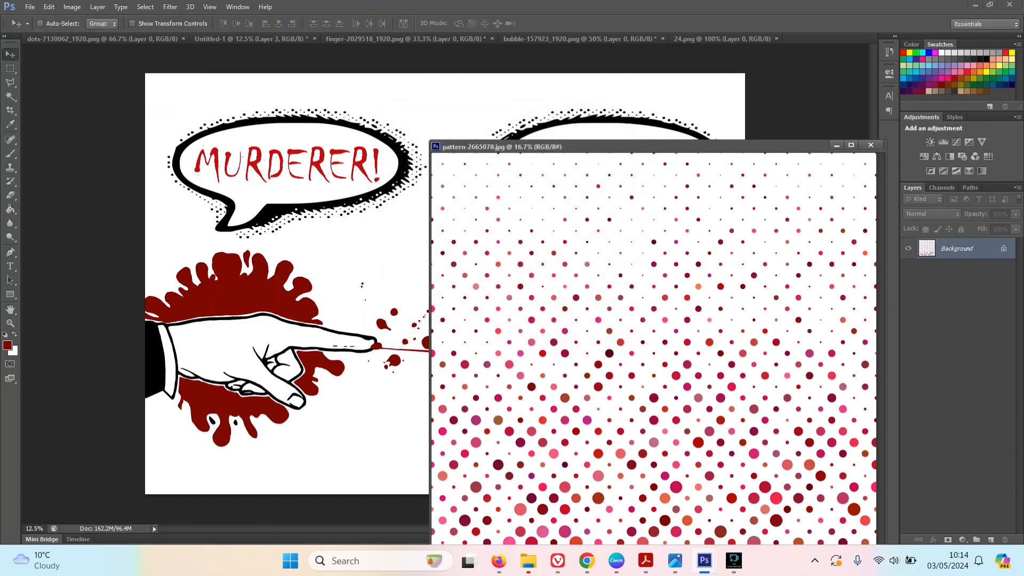
pyautogui.moveTo(555, 298); pyautogui.dragTo(346, 310)
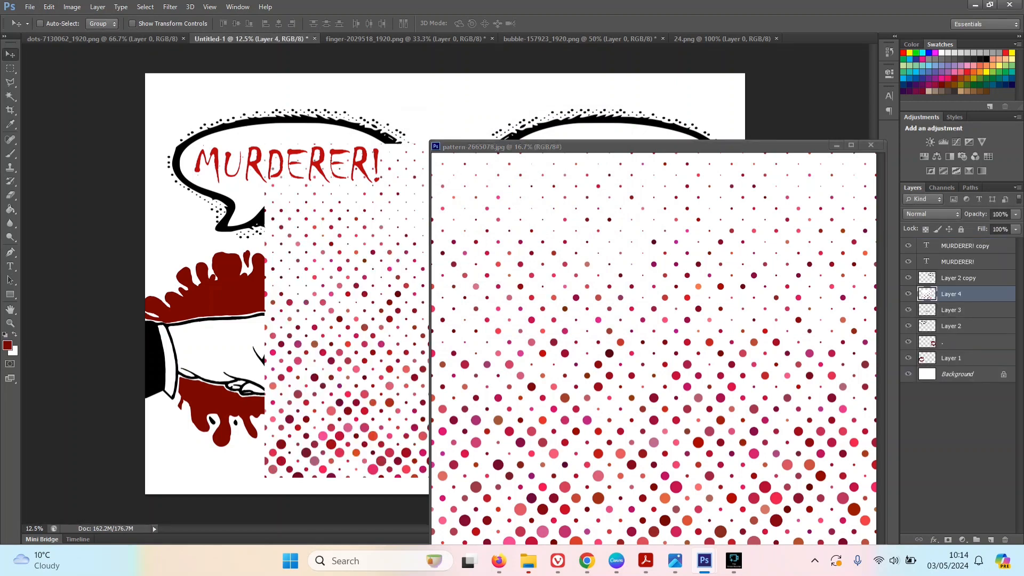
pyautogui.moveTo(533, 146); pyautogui.dragTo(476, 39)
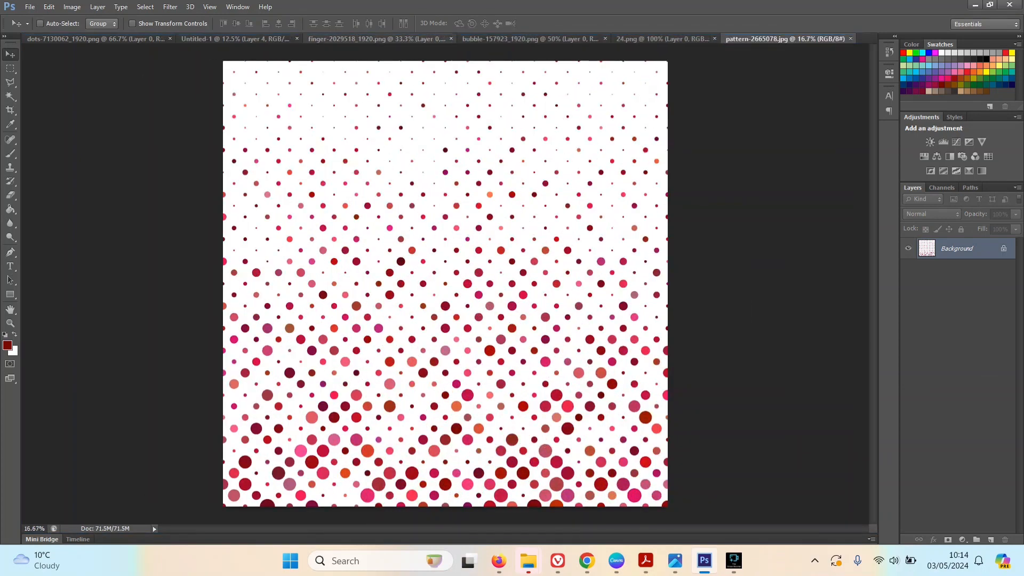
pyautogui.click(377, 39)
pyautogui.hotkey('ctrl', 'shift', 'Tab')
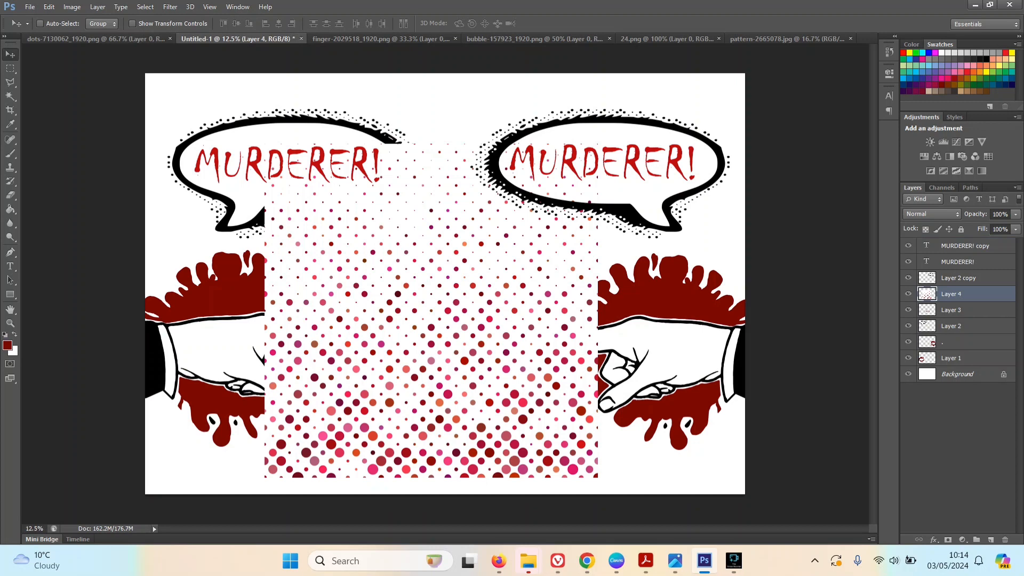
# Scale the dot pattern to about 190% width and 149% height to cover the canvas, and place its layer directly above Background
pyautogui.moveTo(512, 331); pyautogui.dragTo(662, 259)
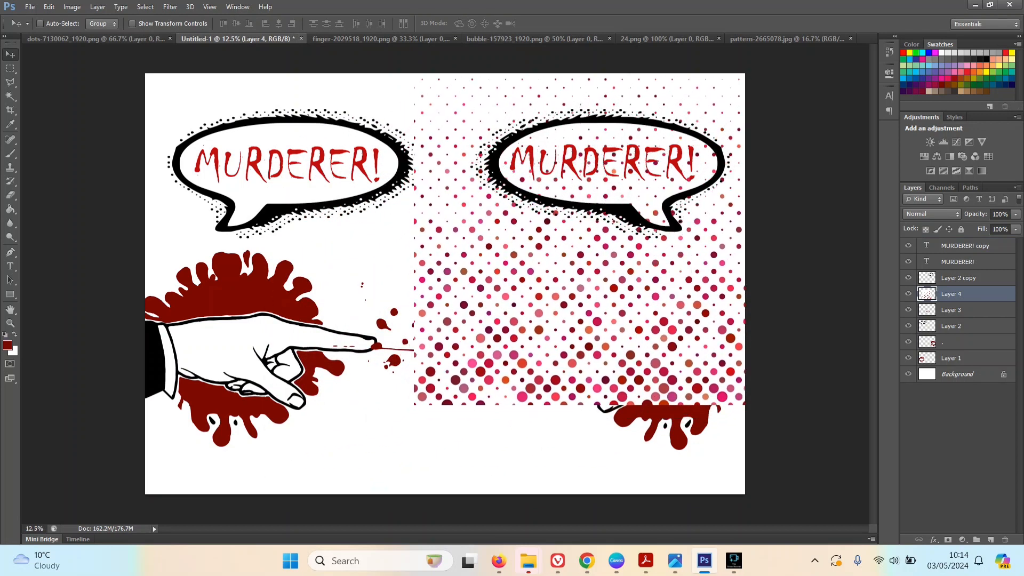
pyautogui.hotkey('ctrl', 't')
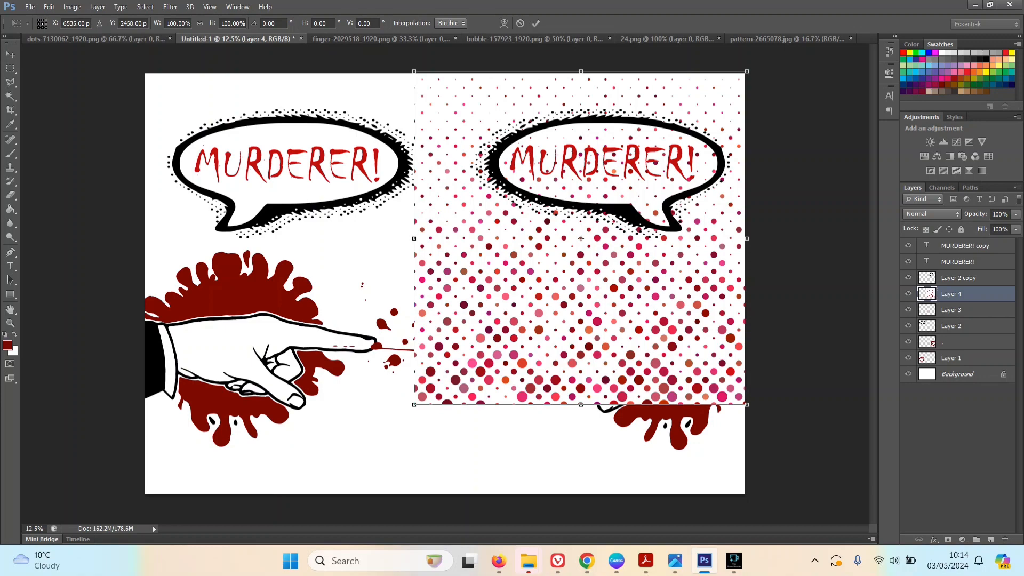
pyautogui.moveTo(414, 404); pyautogui.dragTo(58, 342)
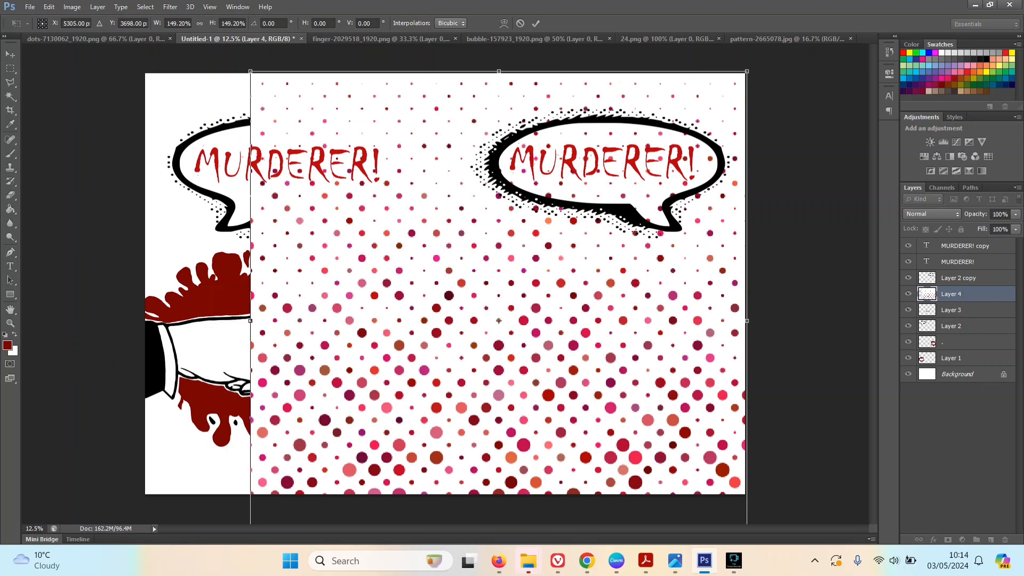
pyautogui.moveTo(250, 321); pyautogui.dragTo(115, 320)
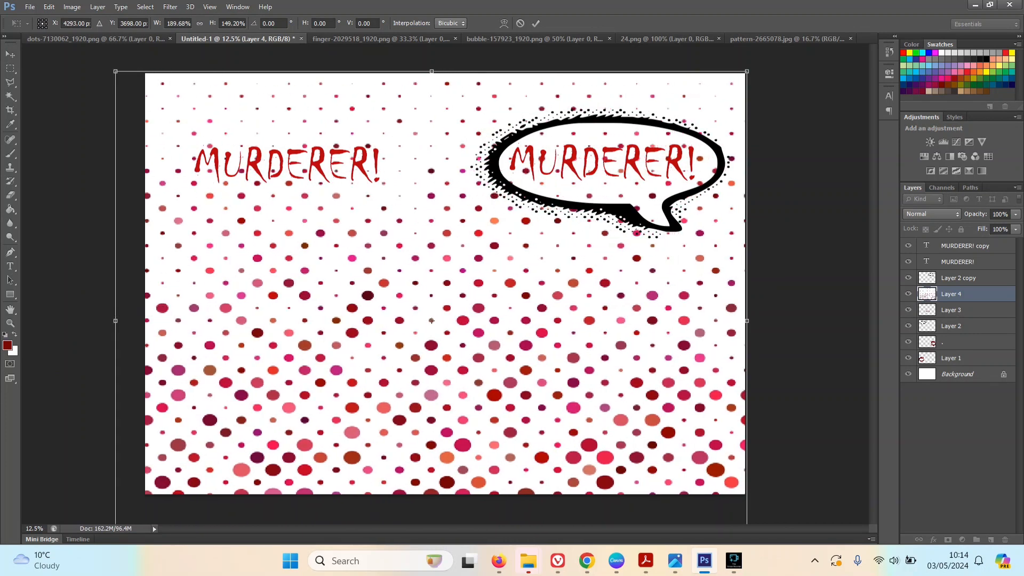
pyautogui.press('v')
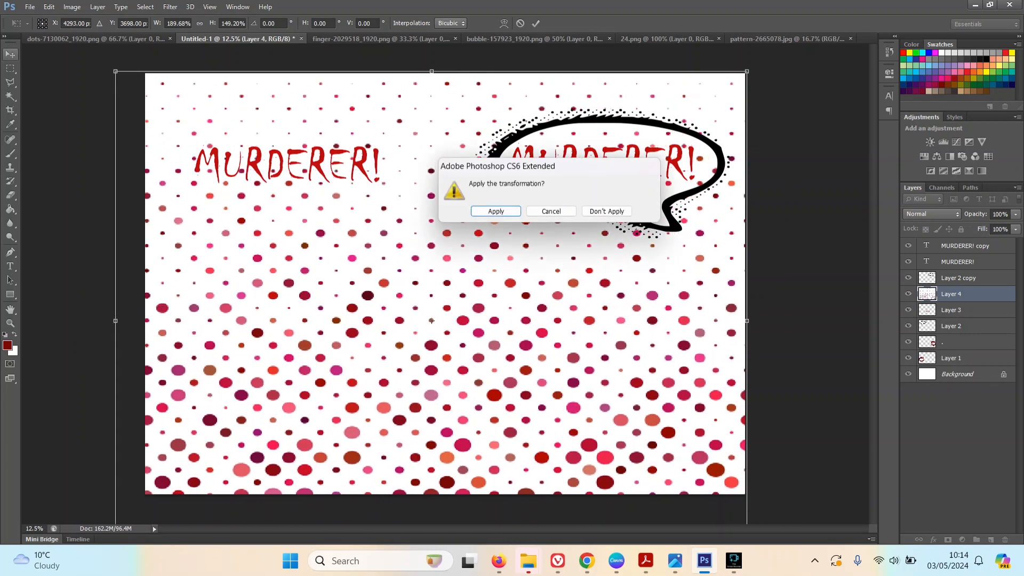
pyautogui.press('Return')
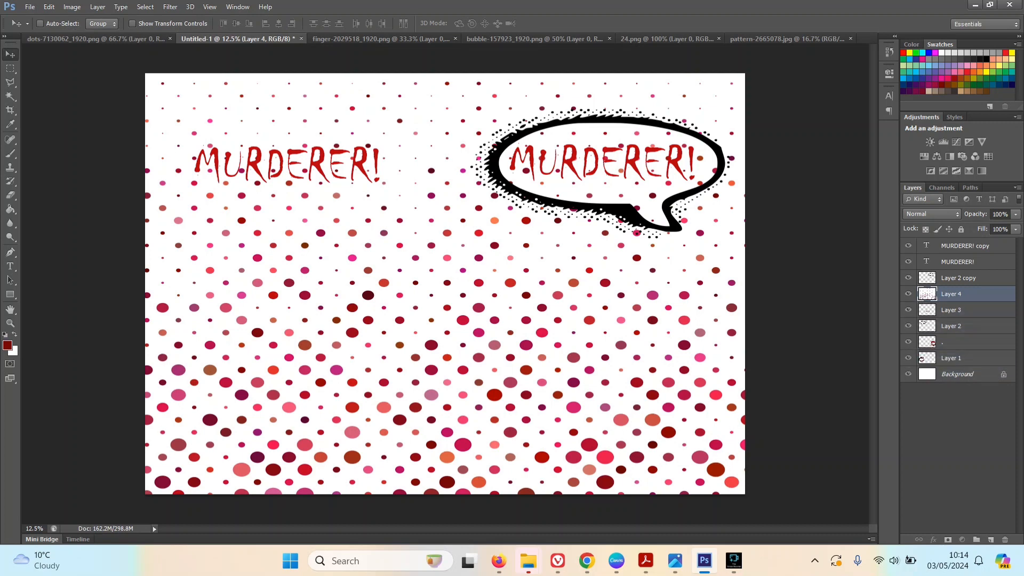
pyautogui.moveTo(965, 294); pyautogui.dragTo(965, 350)
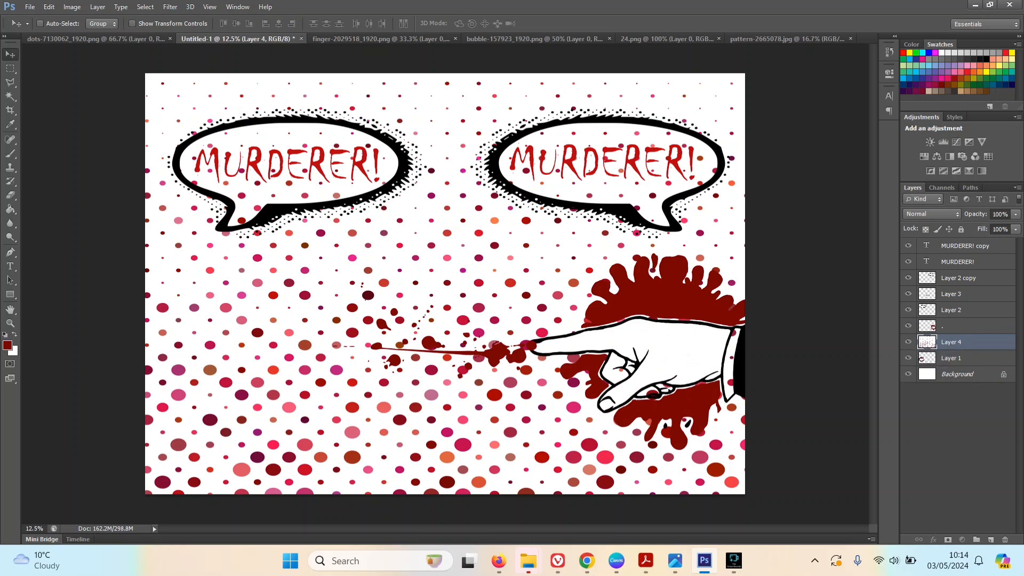
pyautogui.moveTo(965, 342); pyautogui.dragTo(965, 363)
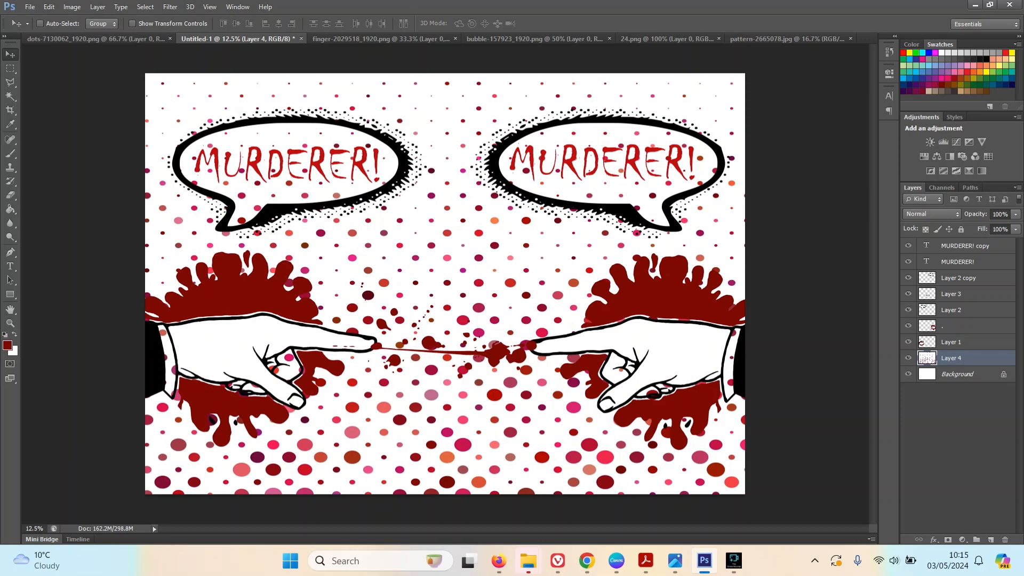
# Fill the interiors of the right and left speech bubbles with white on Layer 2 copy and Layer 2 respectively
pyautogui.click(958, 278)
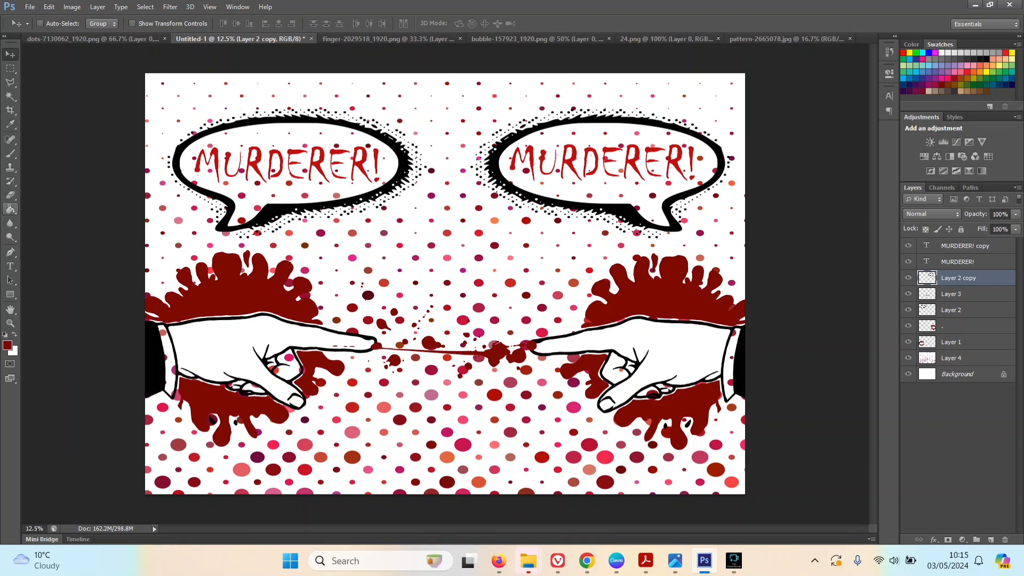
pyautogui.click(10, 209)
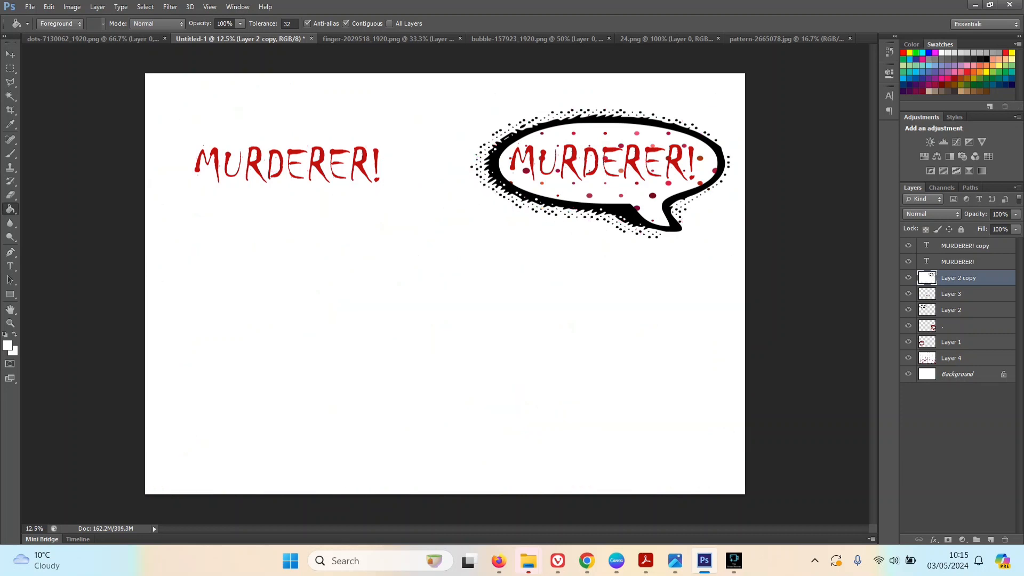
pyautogui.hotkey('ctrl', 'z')
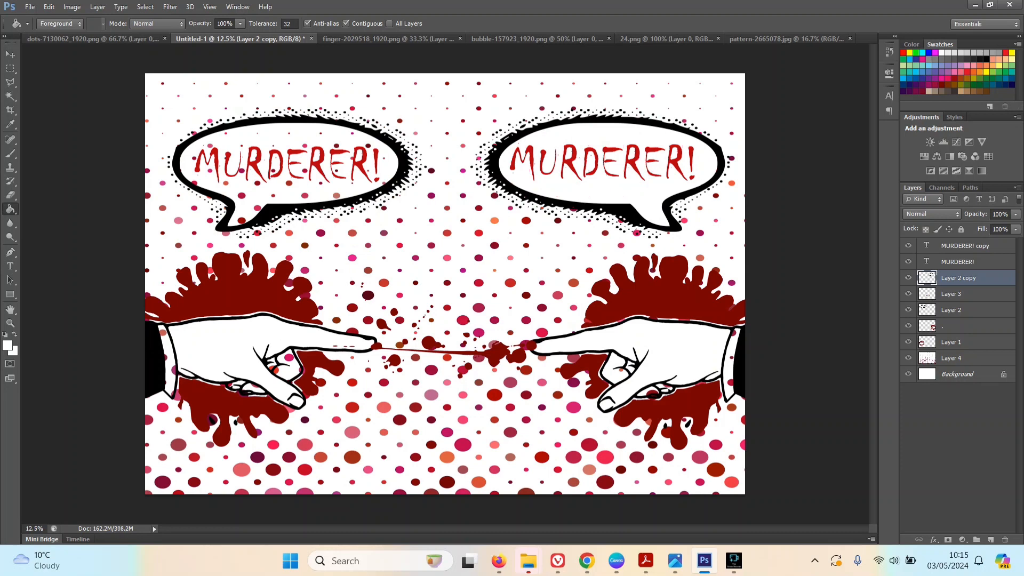
pyautogui.click(966, 293)
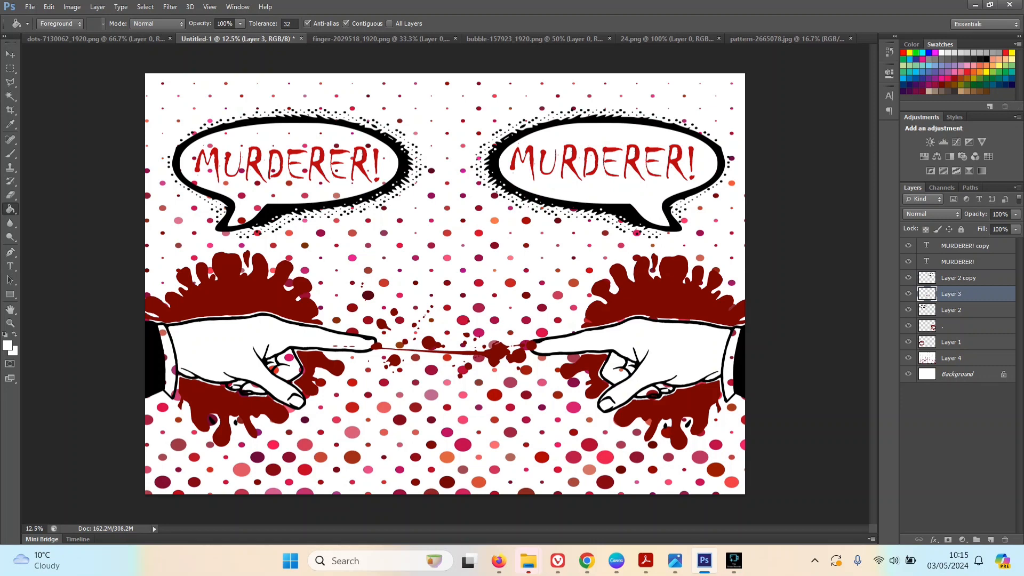
pyautogui.hotkey('ctrl', 'z')
pyautogui.click(966, 310)
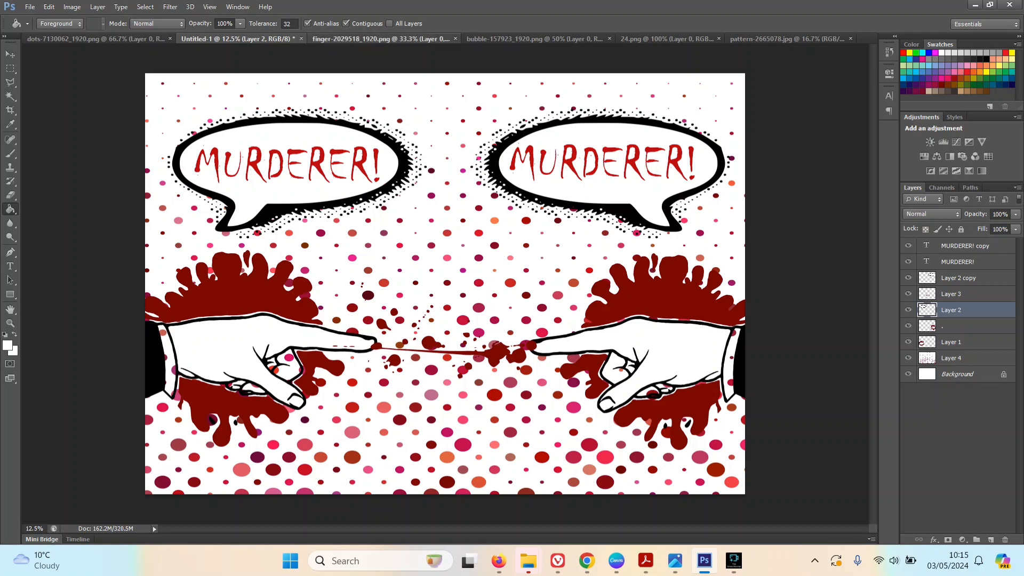
# Find dots-7130062_1920.png among the open documents and float it in its own window
pyautogui.click(381, 38)
pyautogui.click(533, 38)
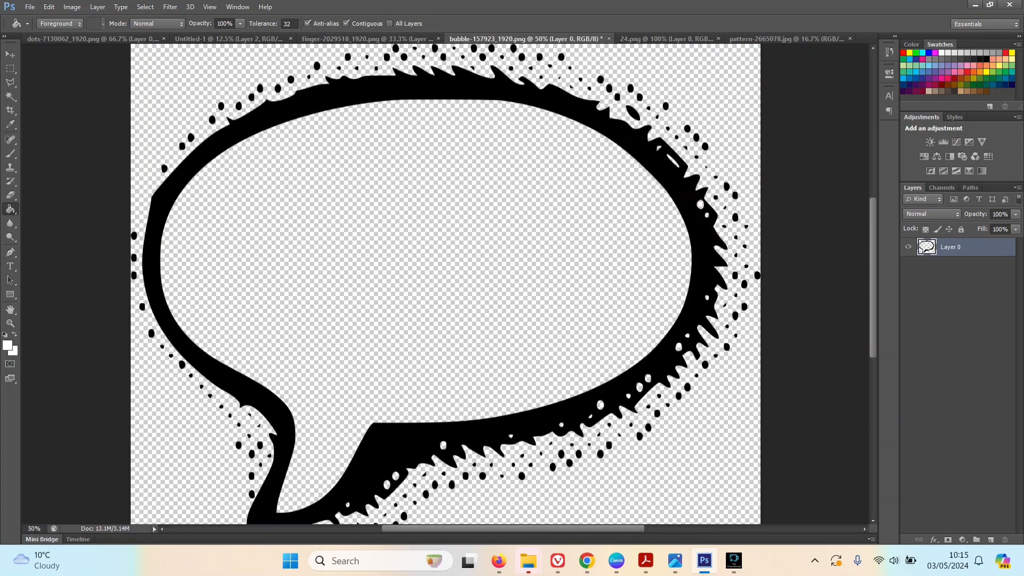
pyautogui.click(666, 39)
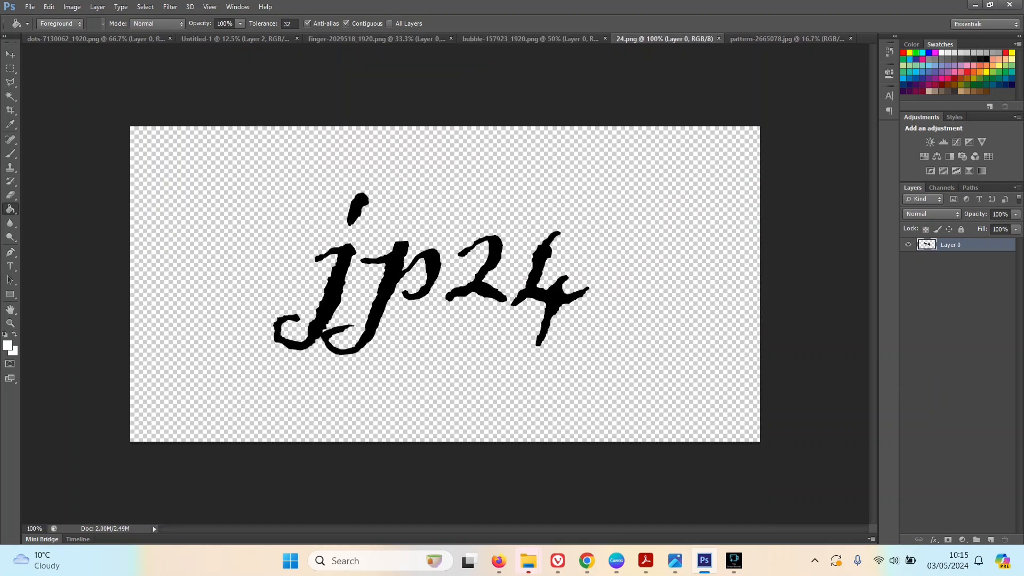
pyautogui.click(787, 39)
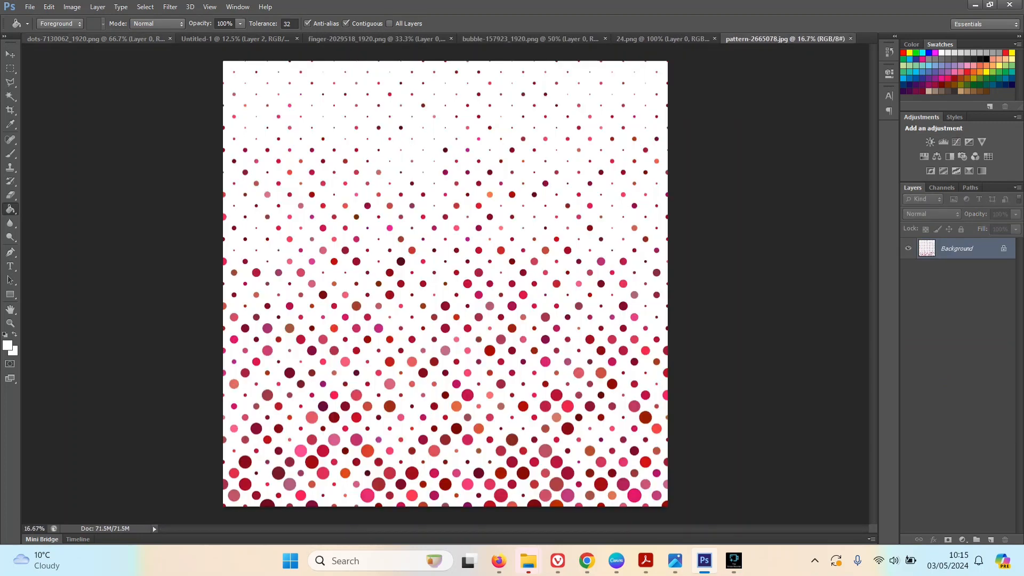
pyautogui.click(102, 38)
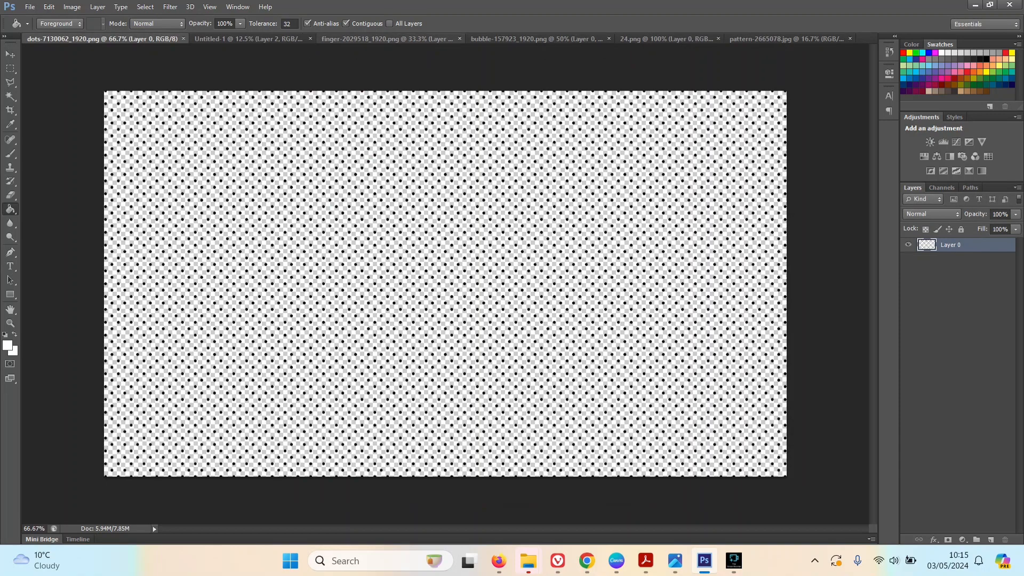
pyautogui.moveTo(107, 38); pyautogui.dragTo(301, 150)
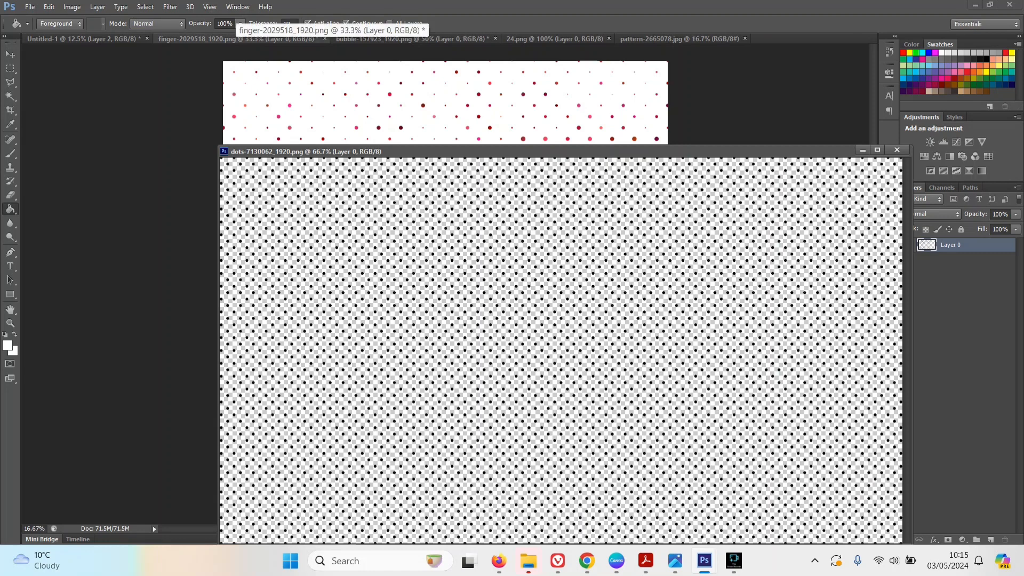
# Copy the black dot pattern at its original size into the Untitled-1 composition, and move the floating pattern window lower to expose the canvas
pyautogui.click(238, 38)
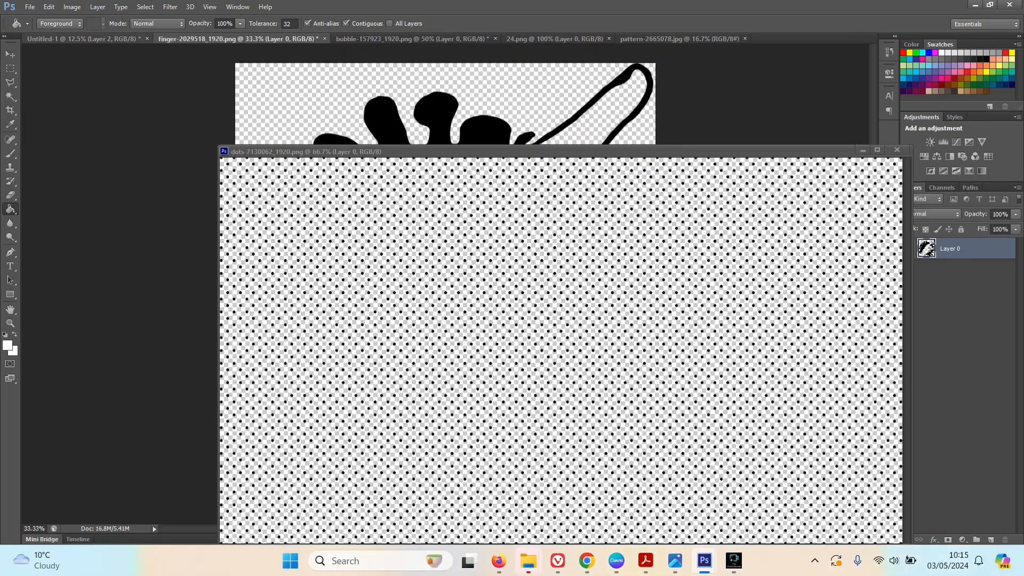
pyautogui.click(82, 38)
pyautogui.press('v')
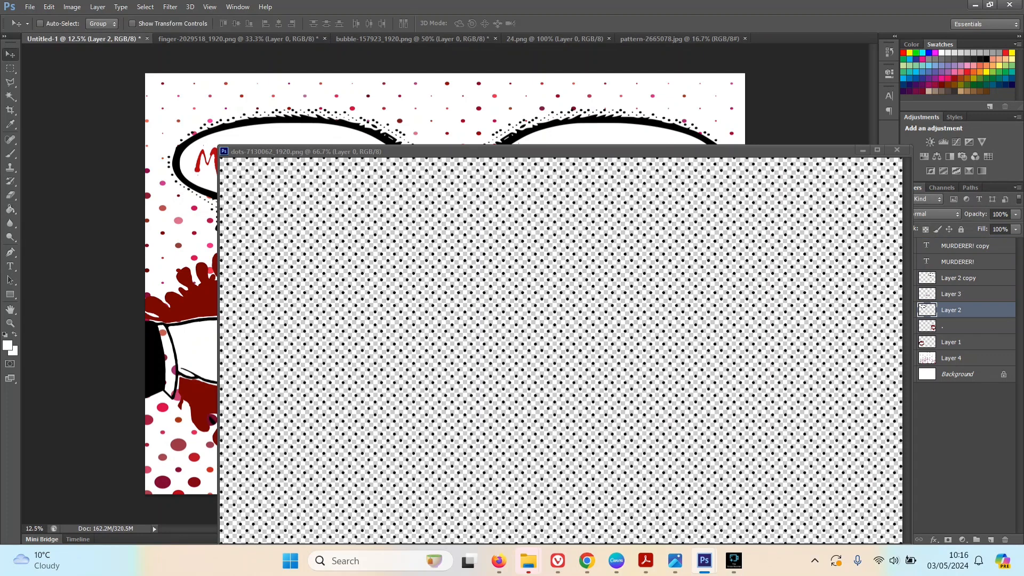
pyautogui.hotkey('ctrl', 'Tab')
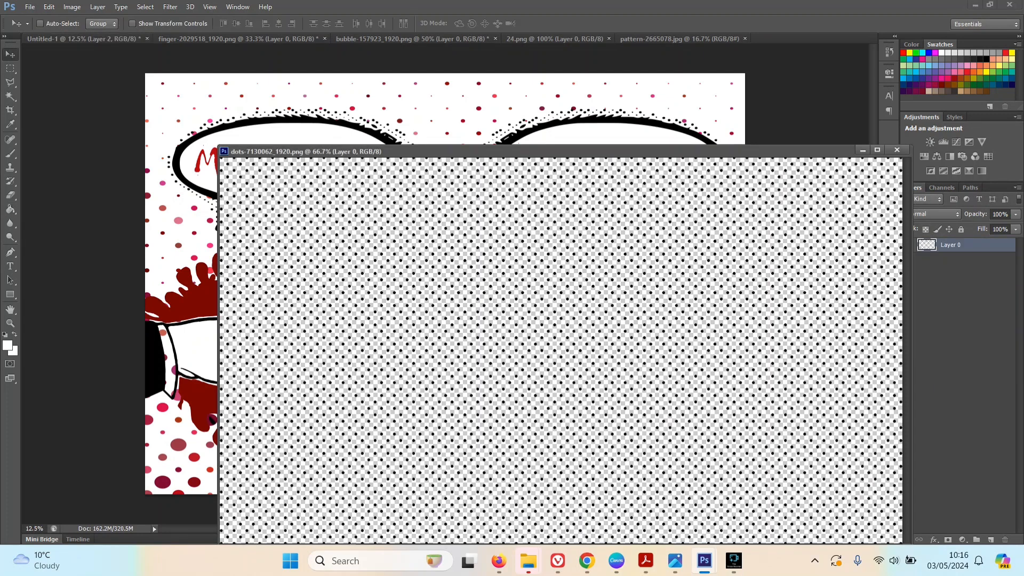
pyautogui.moveTo(749, 364); pyautogui.dragTo(200, 258)
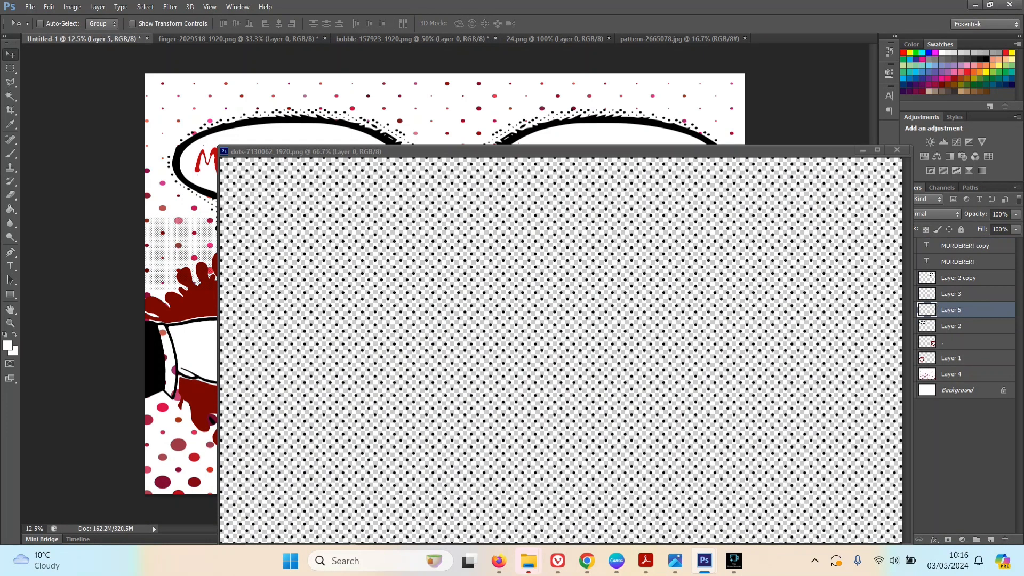
pyautogui.moveTo(403, 145); pyautogui.dragTo(403, 206)
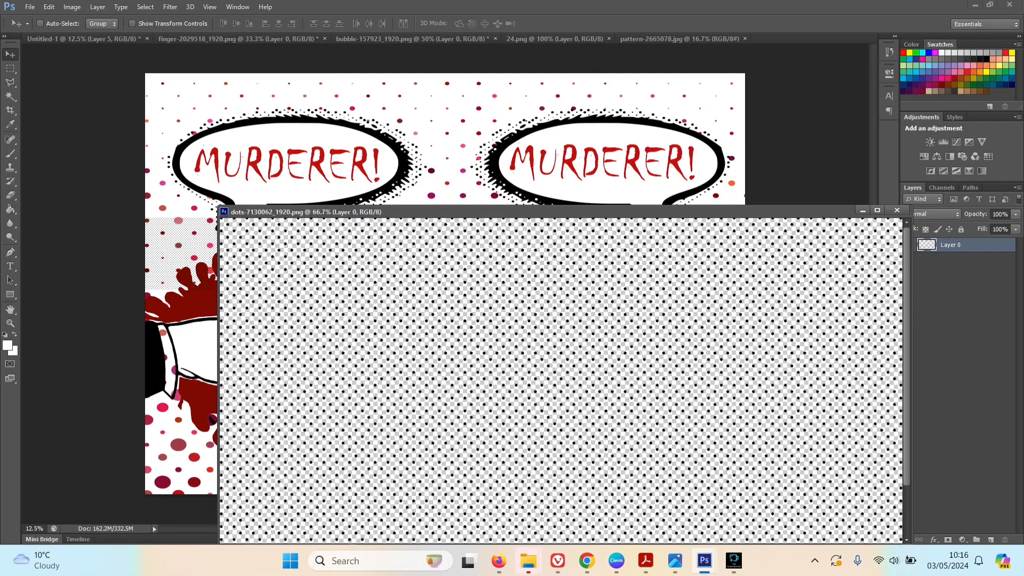
# Delete the copied black dot-pattern layer, Layer 5, from the Untitled-1 composition
pyautogui.hotkey('ctrl', 'Tab')
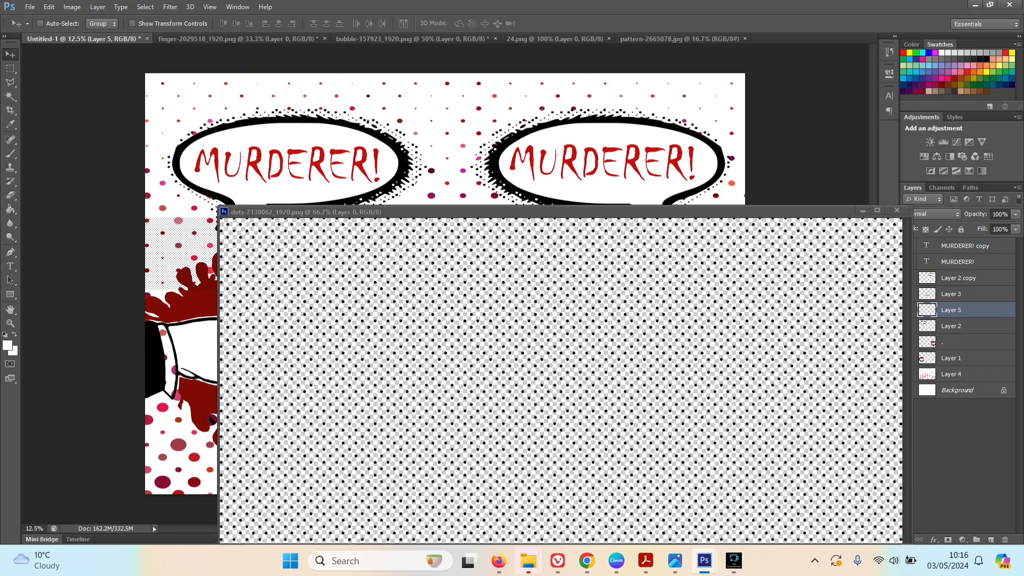
pyautogui.rightClick(188, 230)
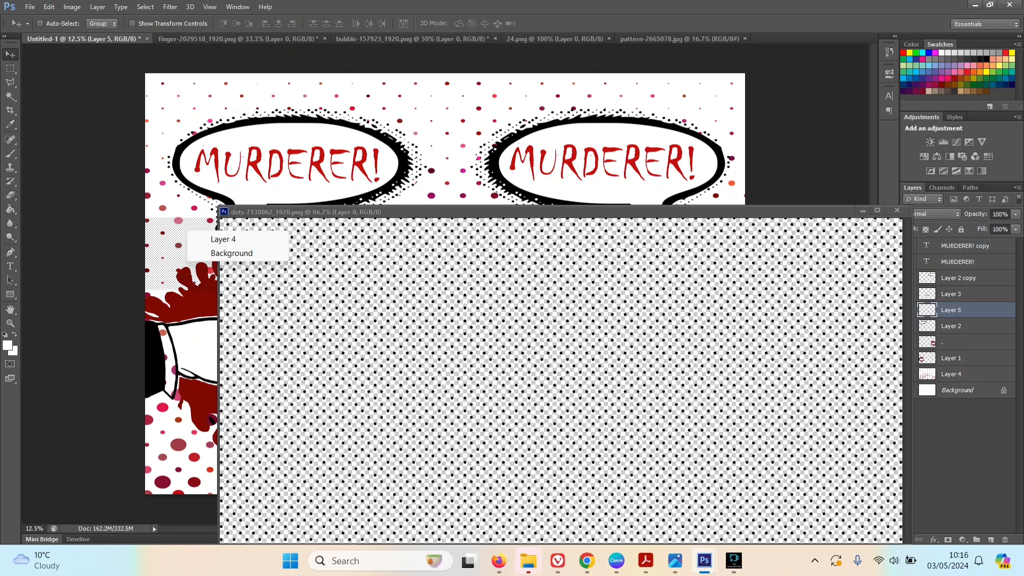
pyautogui.press('Escape')
pyautogui.rightClick(994, 310)
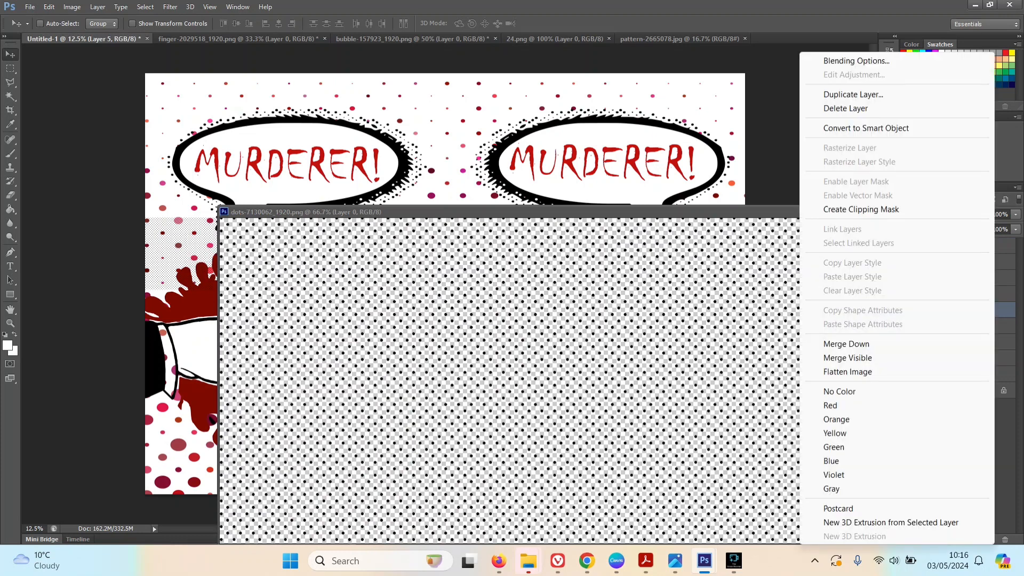
pyautogui.click(851, 108)
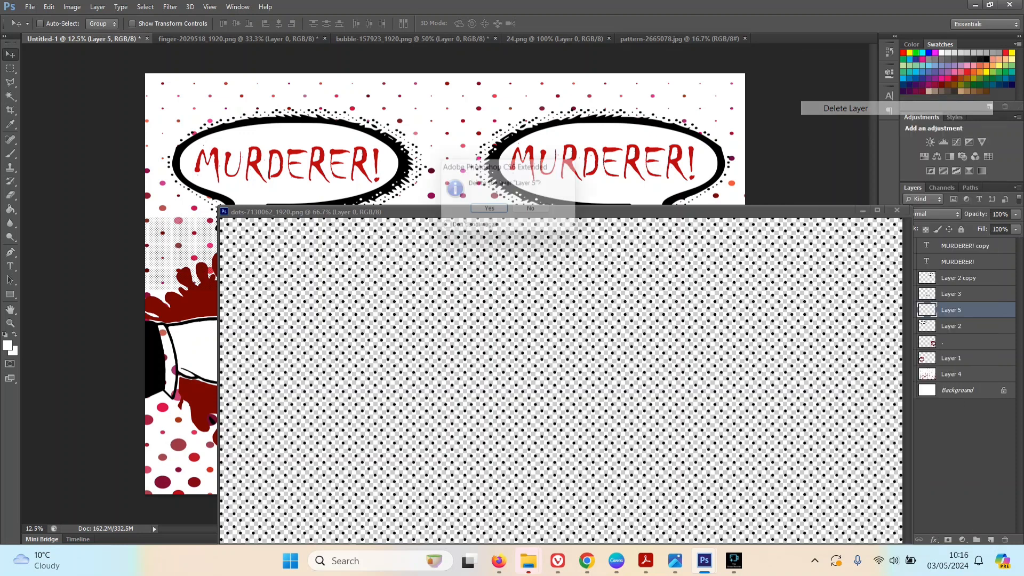
pyautogui.press('Return')
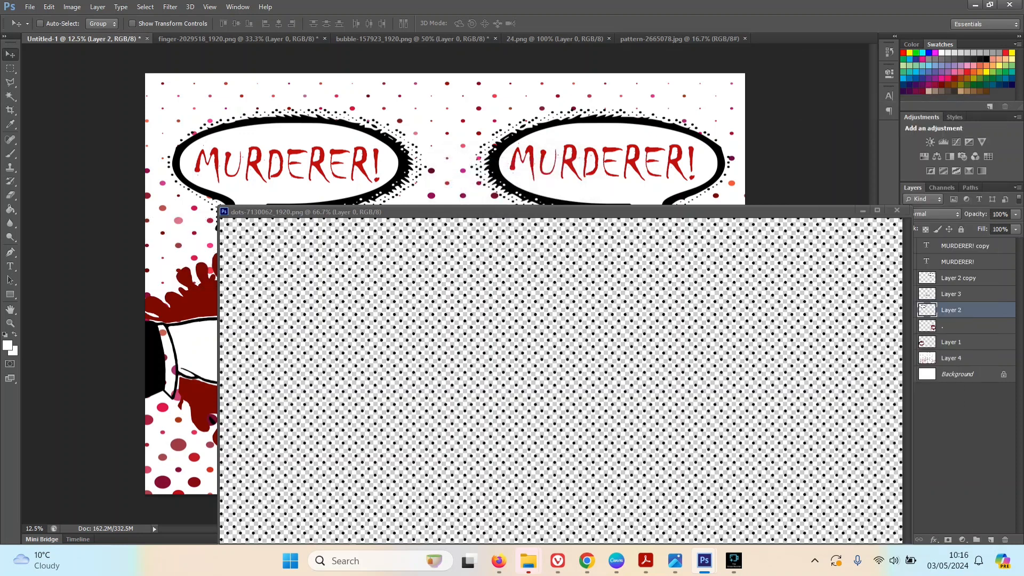
# Resize the dots-7130062_1920.png image to 300 pixels/inch resolution and 30 cm document width
pyautogui.click(560, 212)
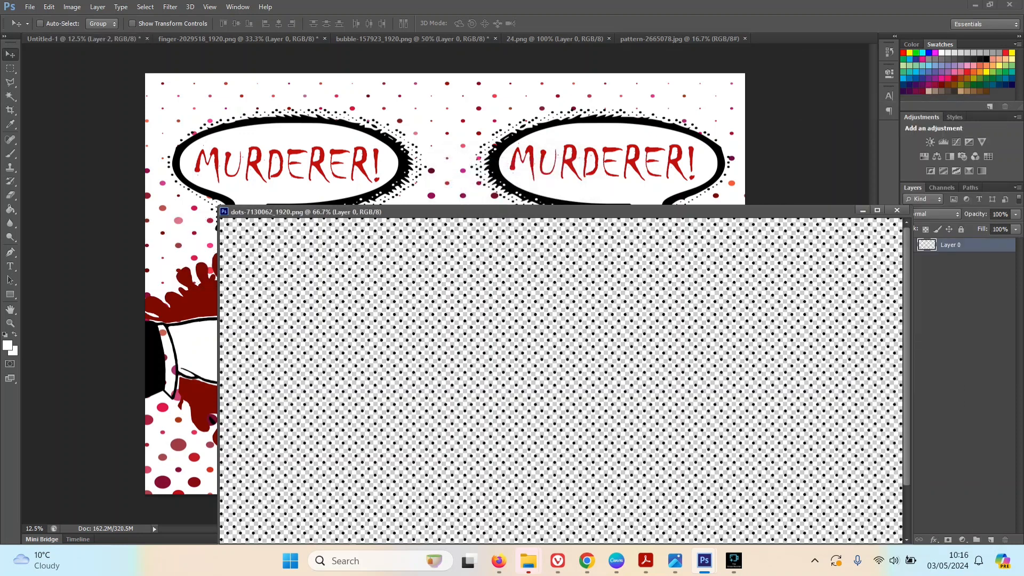
pyautogui.click(71, 6)
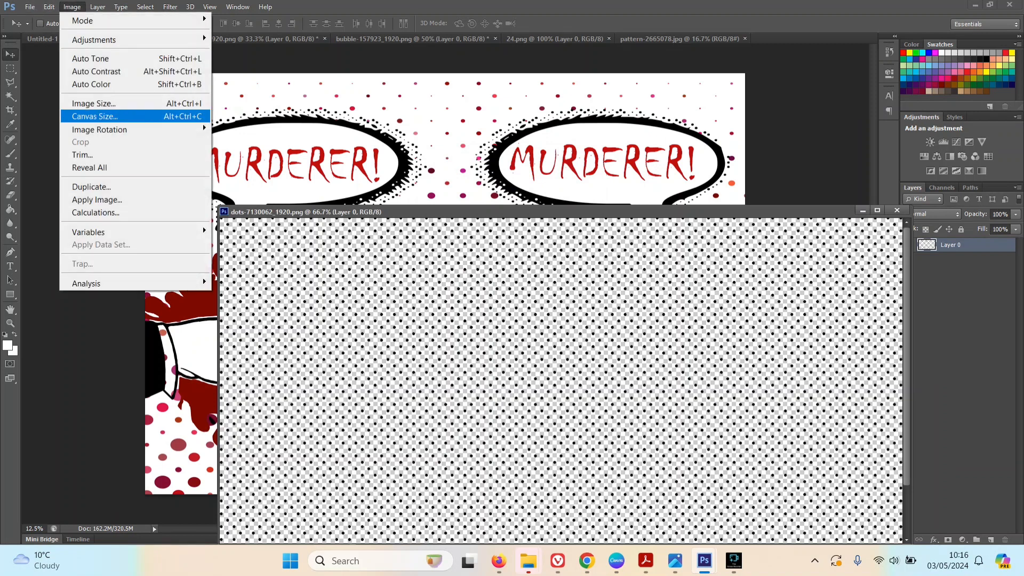
pyautogui.click(94, 103)
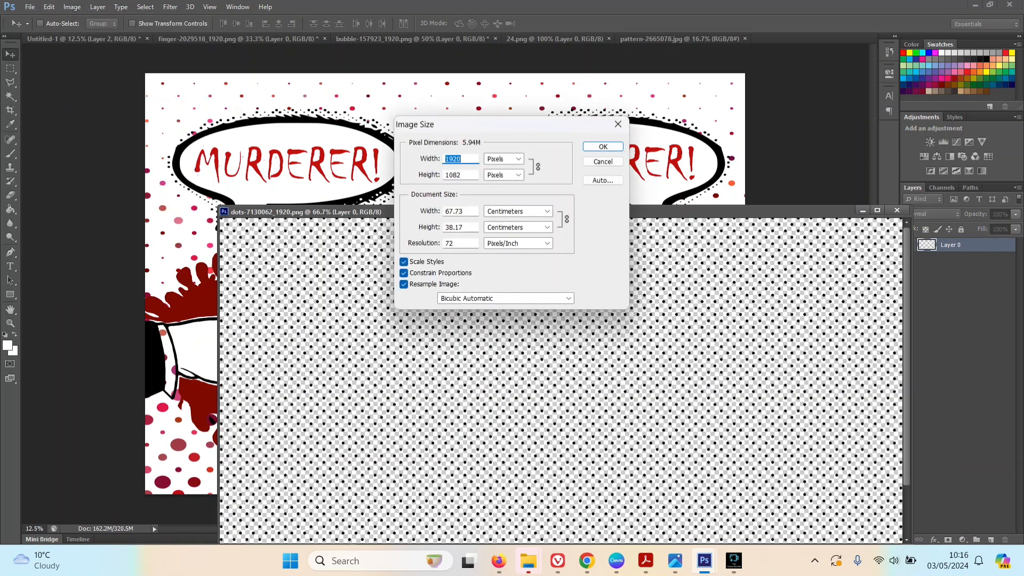
pyautogui.doubleClick(453, 243)
pyautogui.write('300')
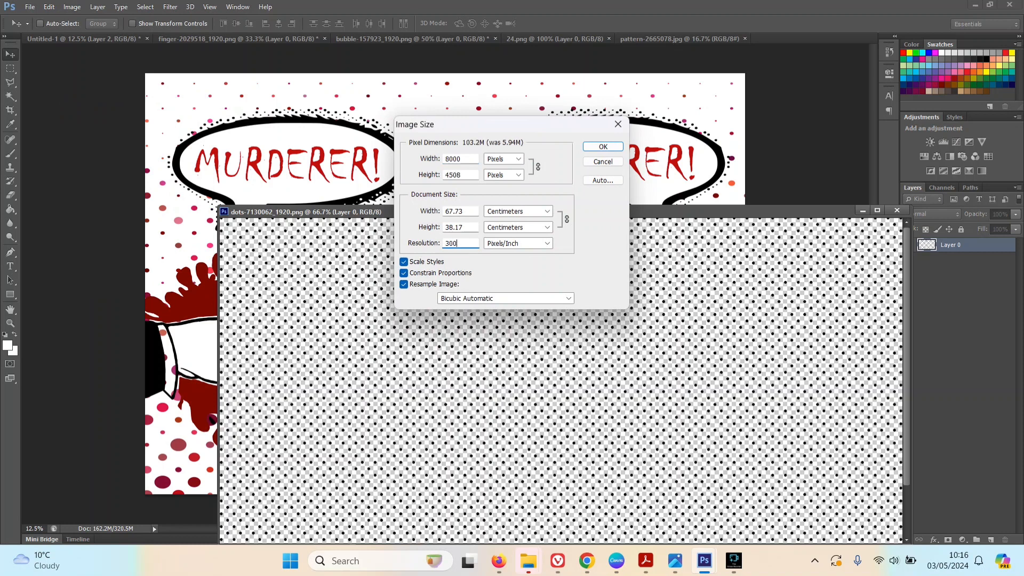
pyautogui.doubleClick(462, 211)
pyautogui.write('30')
pyautogui.press('Return')
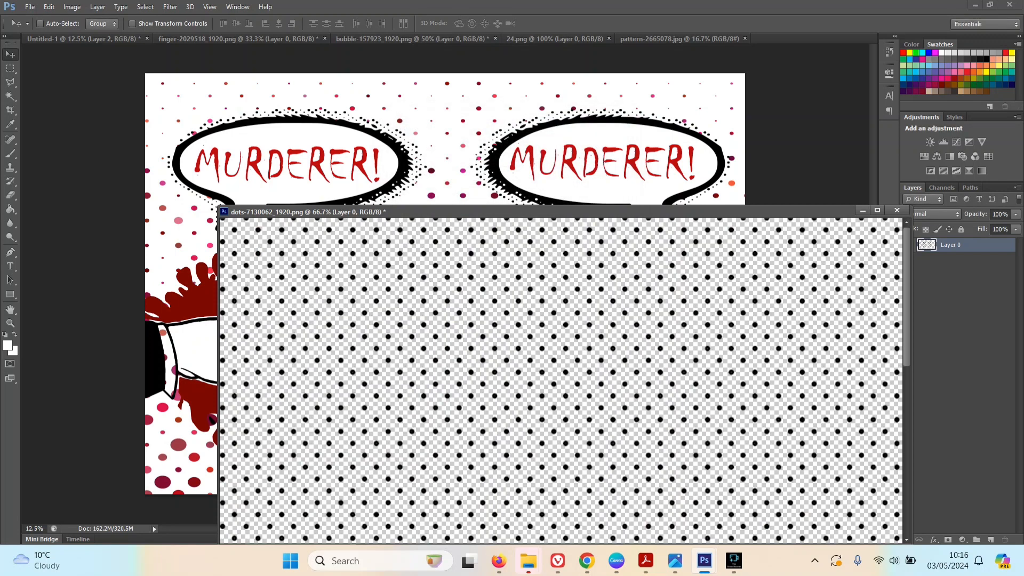
# Try the resized black dot pattern in the Untitled-1 composition, then delete the copied layer
pyautogui.moveTo(266, 338); pyautogui.dragTo(170, 268)
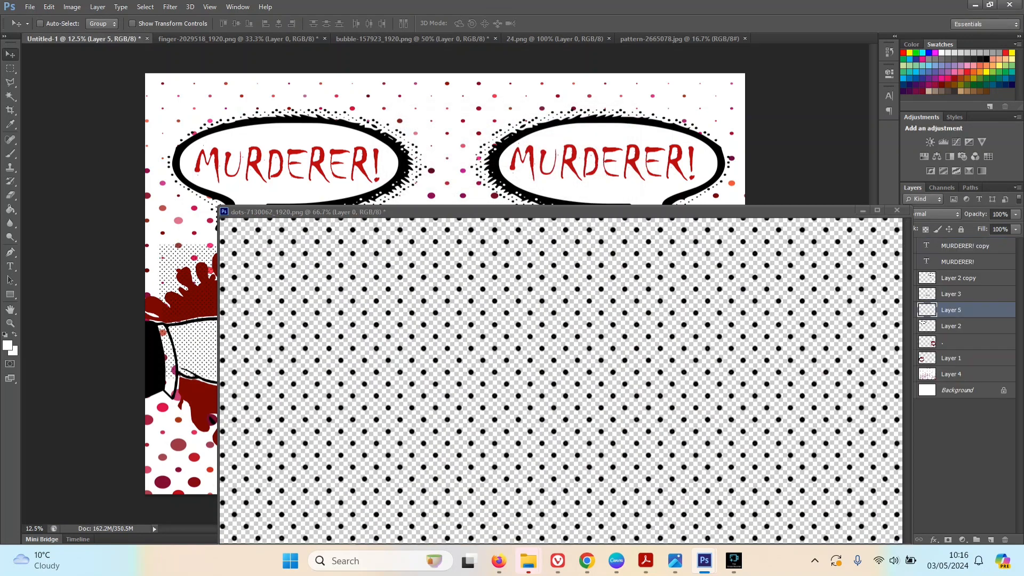
pyautogui.moveTo(426, 212); pyautogui.dragTo(506, 235)
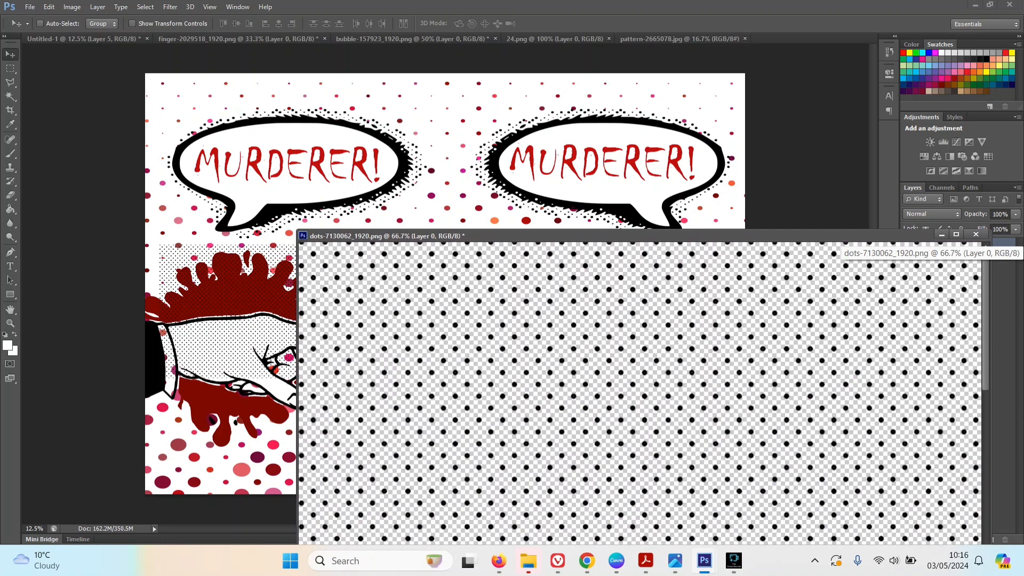
pyautogui.hotkey('ctrl', 'Tab')
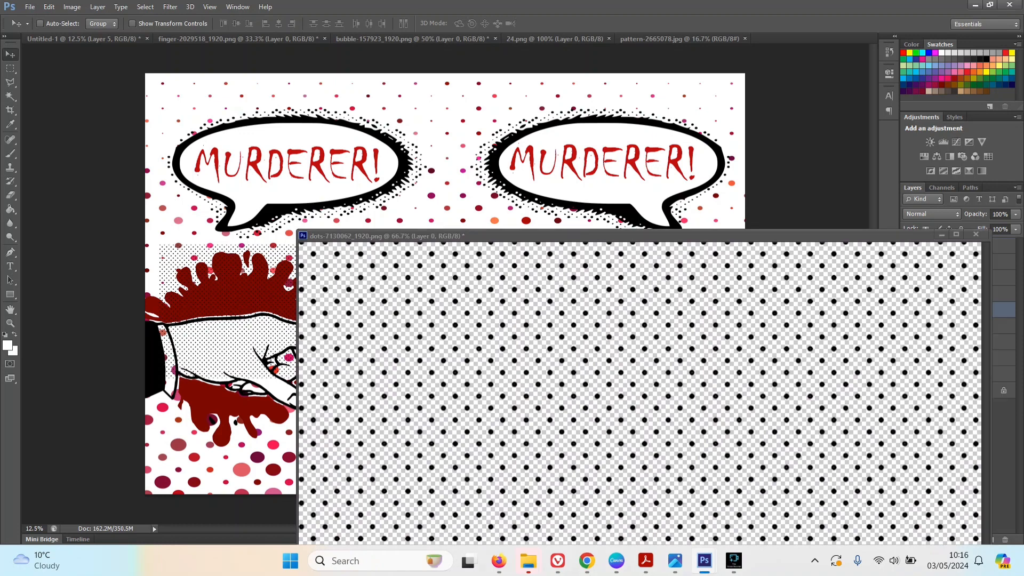
pyautogui.press('Delete')
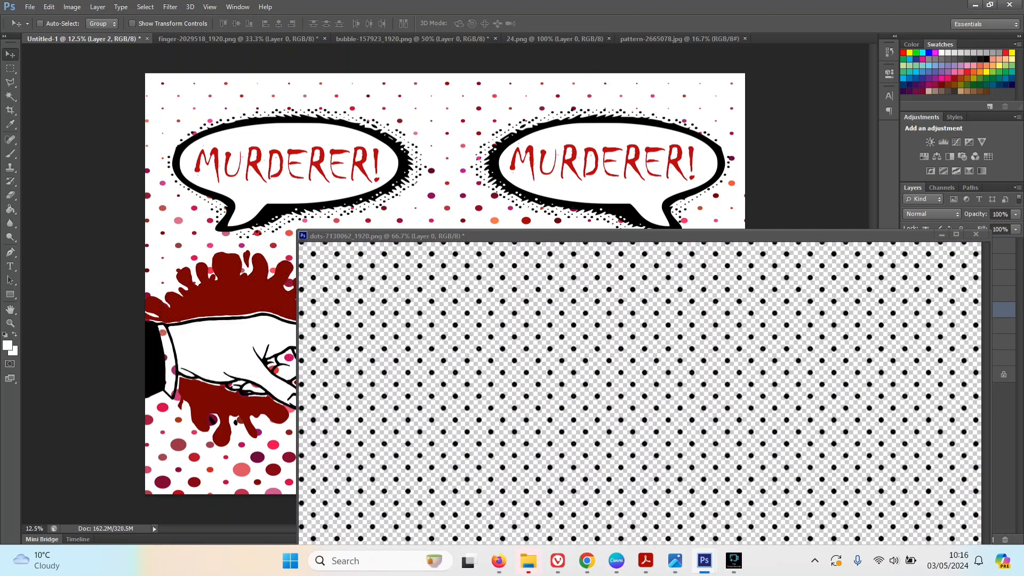
# Compare the image size settings of dots-7130062_1920.png with those of the Untitled-1 composition
pyautogui.click(72, 7)
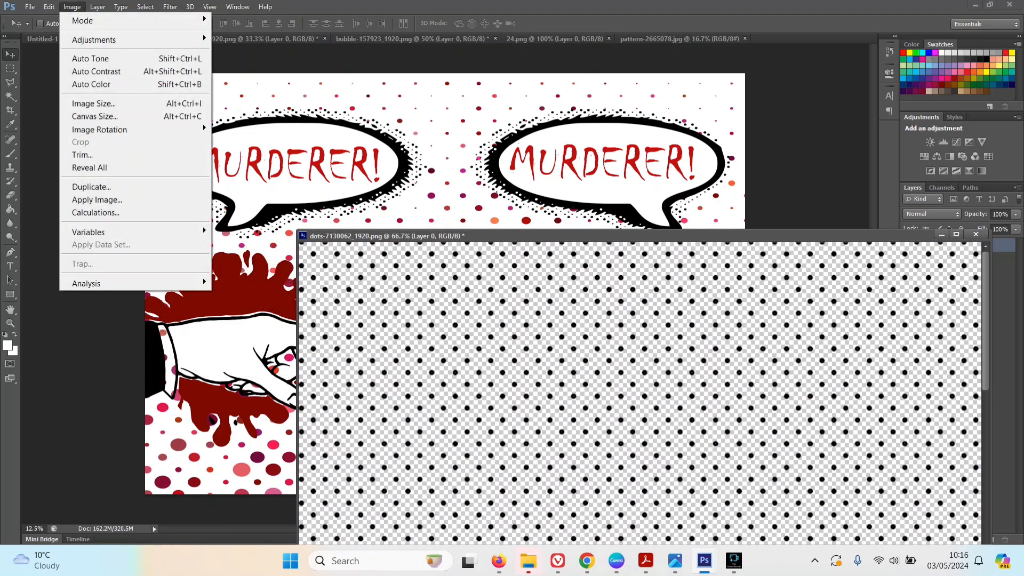
pyautogui.click(93, 103)
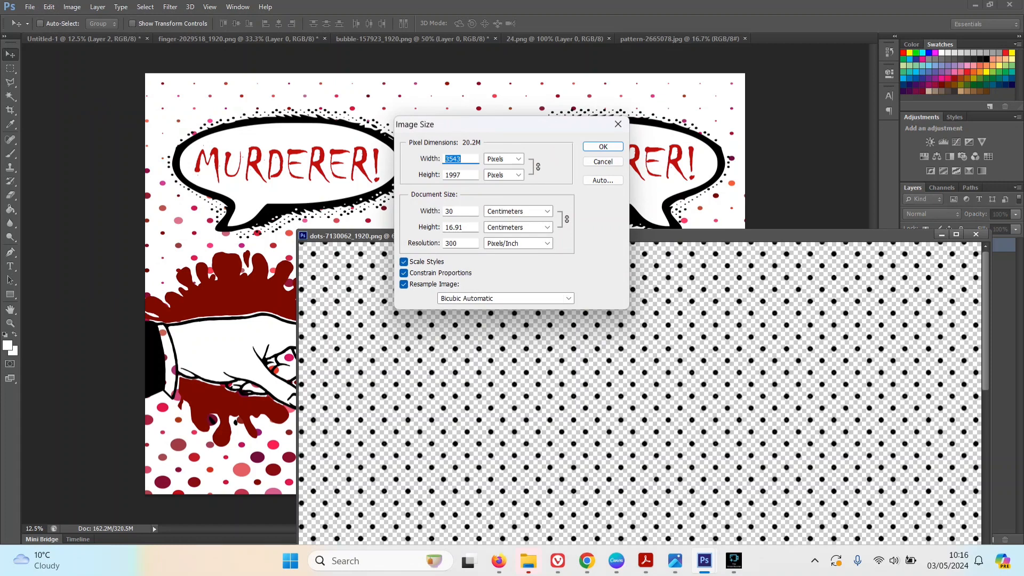
pyautogui.press('Return')
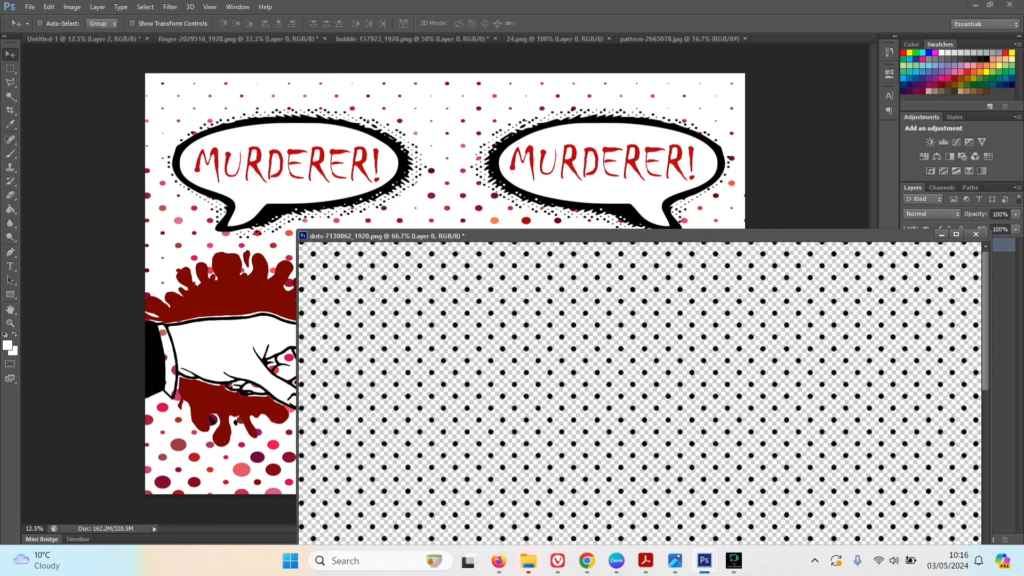
pyautogui.click(84, 38)
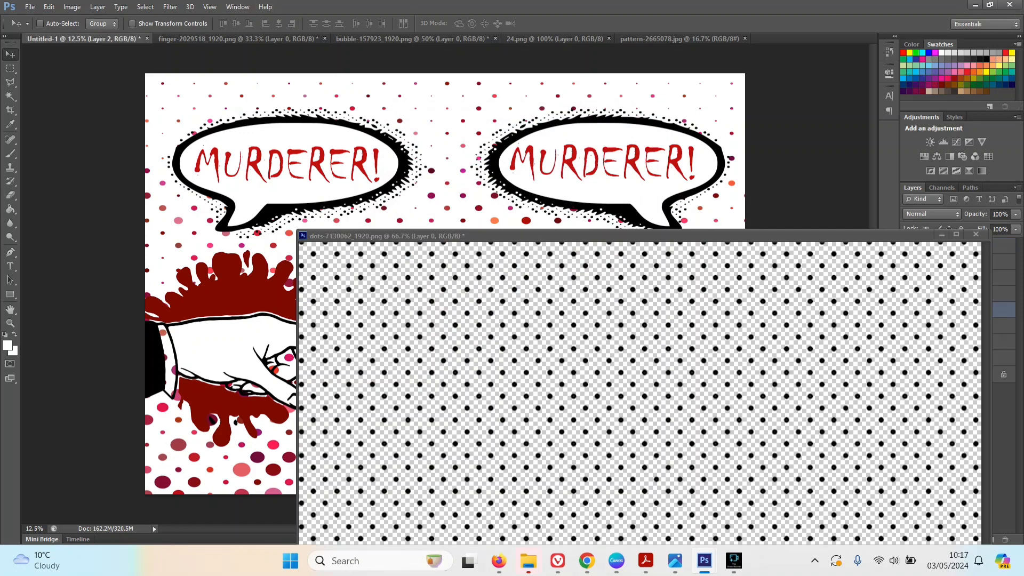
pyautogui.click(72, 6)
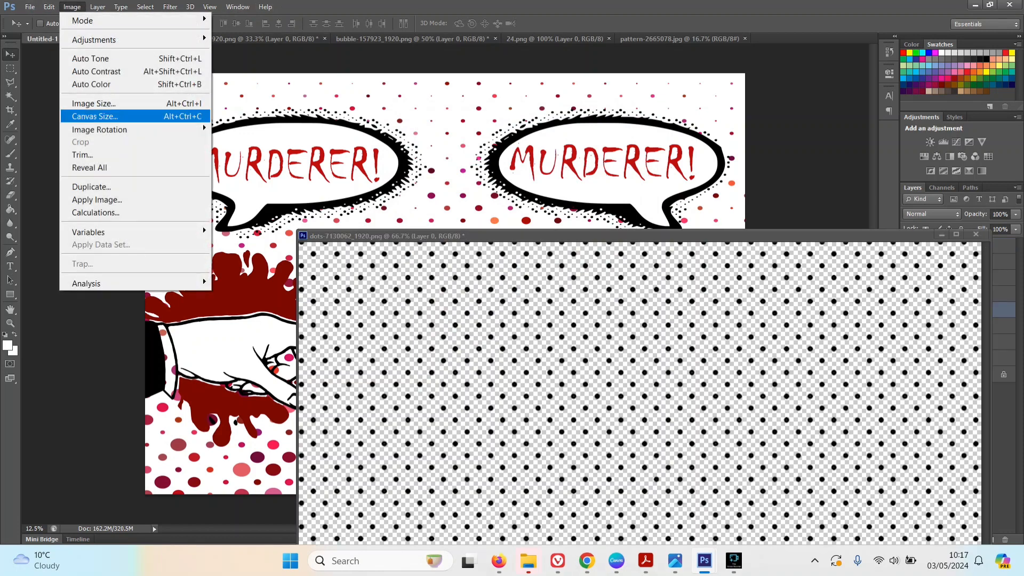
pyautogui.click(93, 104)
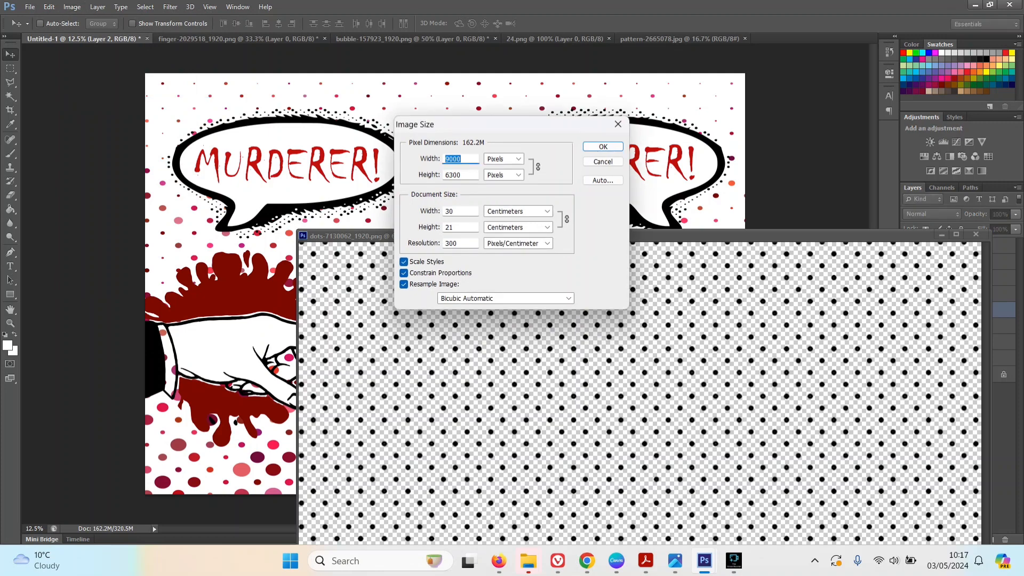
pyautogui.click(602, 146)
# Shift the floating dots window aside to expose the canvas and copy the black dot pattern into Untitled-1
pyautogui.hotkey('ctrl', 'Tab')
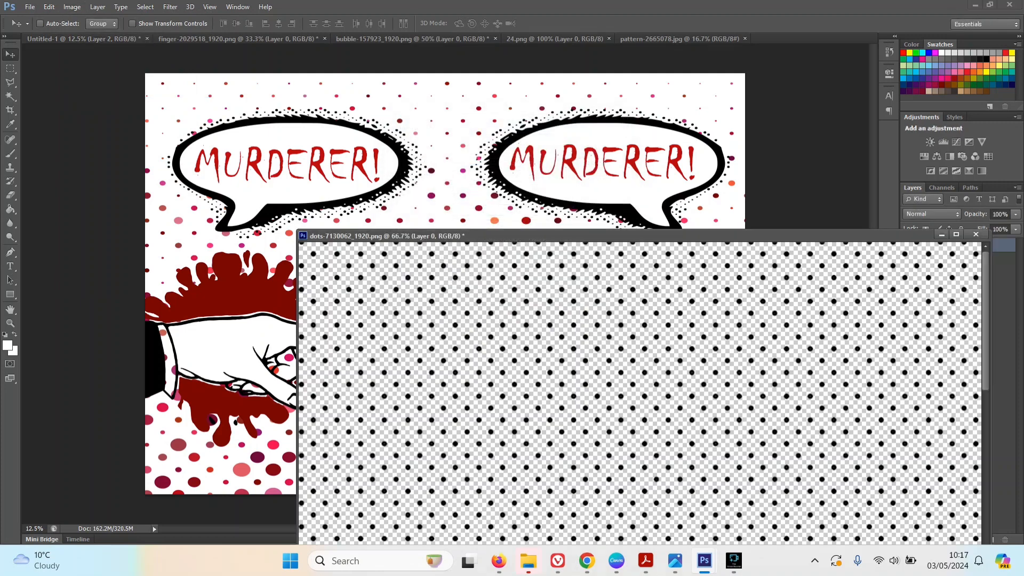
pyautogui.moveTo(533, 235); pyautogui.dragTo(854, 207)
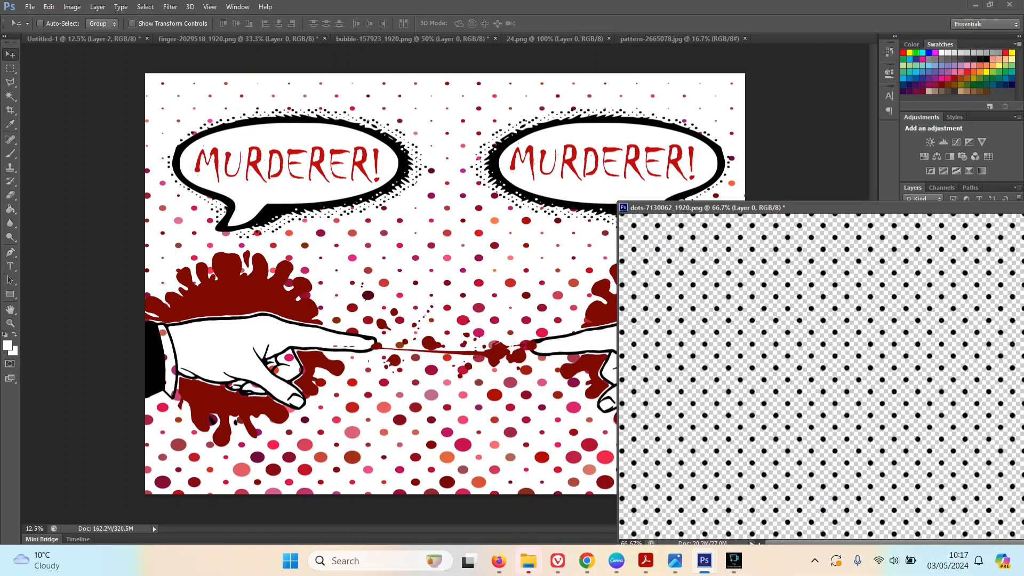
pyautogui.moveTo(990, 463); pyautogui.dragTo(351, 229)
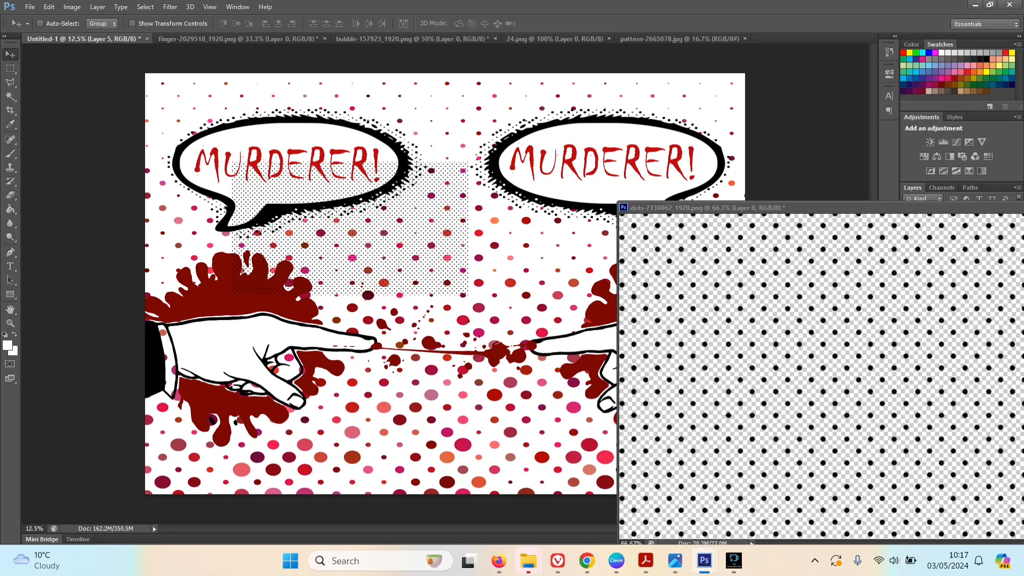
# Recheck the image size of dots-7130062_1920.png and dock its floating window with the other open documents
pyautogui.moveTo(747, 208); pyautogui.dragTo(470, 209)
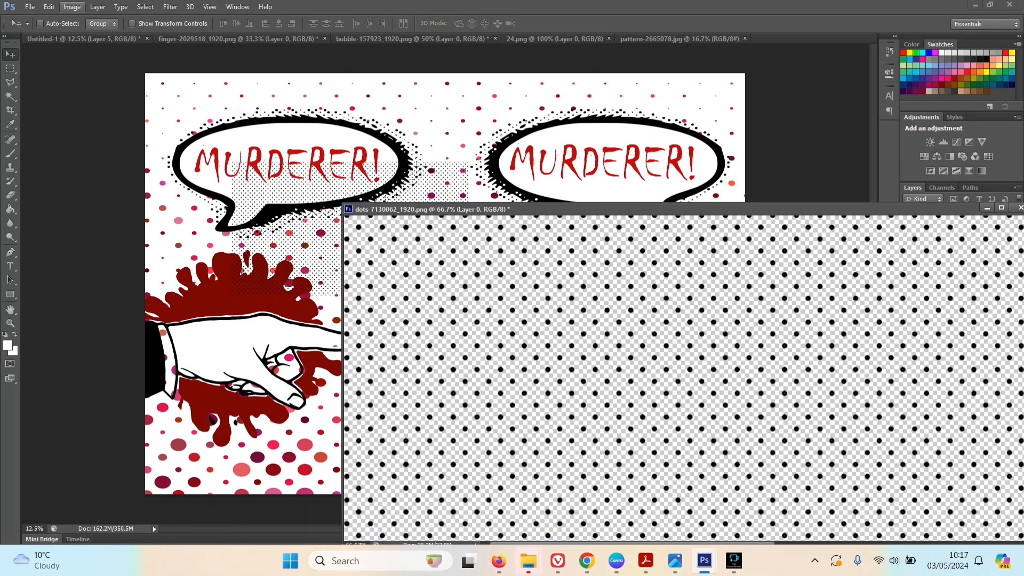
pyautogui.click(72, 6)
pyautogui.click(94, 103)
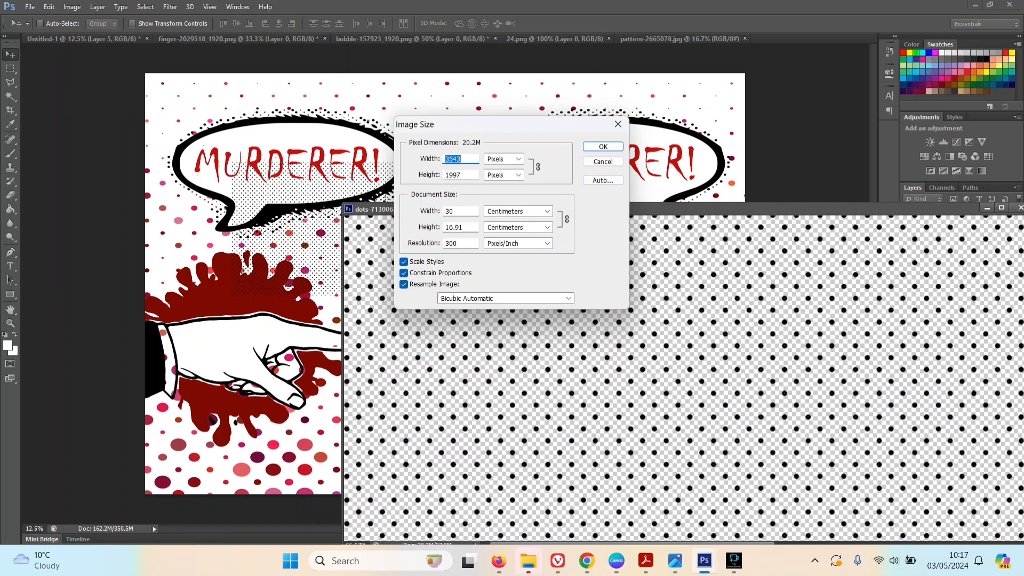
pyautogui.press('Escape')
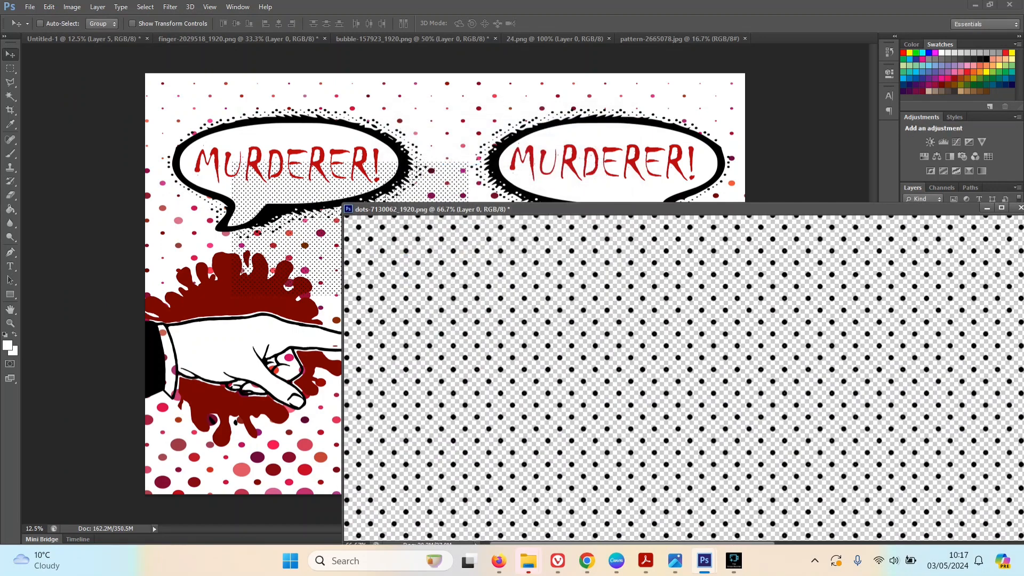
pyautogui.moveTo(824, 209); pyautogui.dragTo(686, 38)
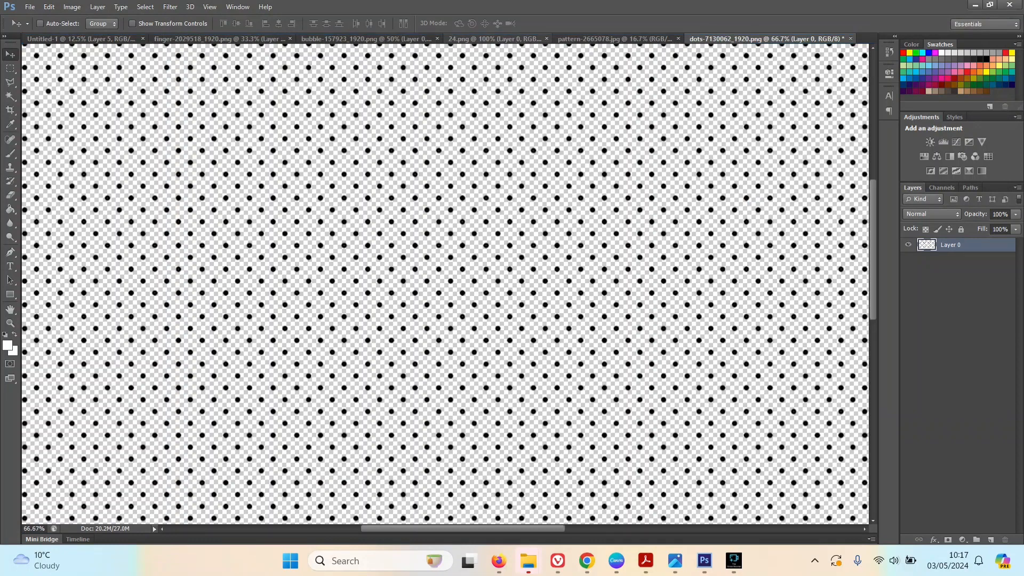
# In Untitled-1, move the black dot layer below Layer 1 and position it over the canvas's upper-left corner
pyautogui.click(81, 39)
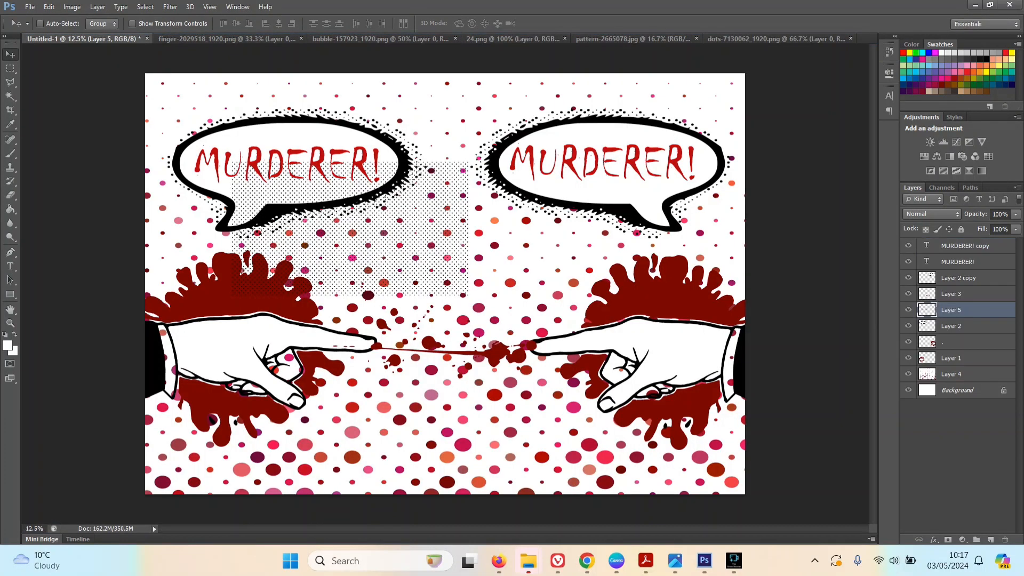
pyautogui.moveTo(951, 310); pyautogui.dragTo(951, 369)
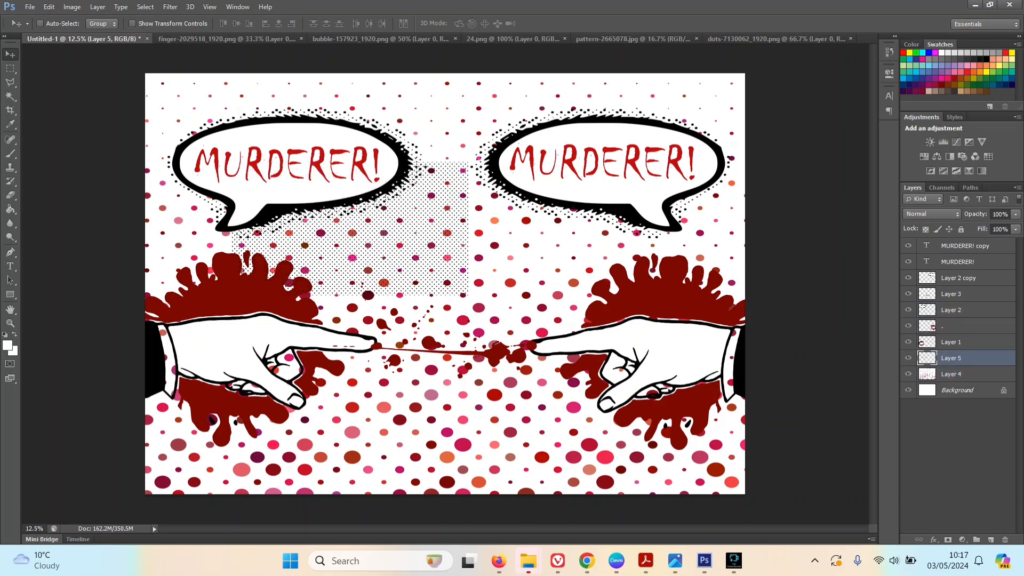
pyautogui.moveTo(457, 236); pyautogui.dragTo(333, 144)
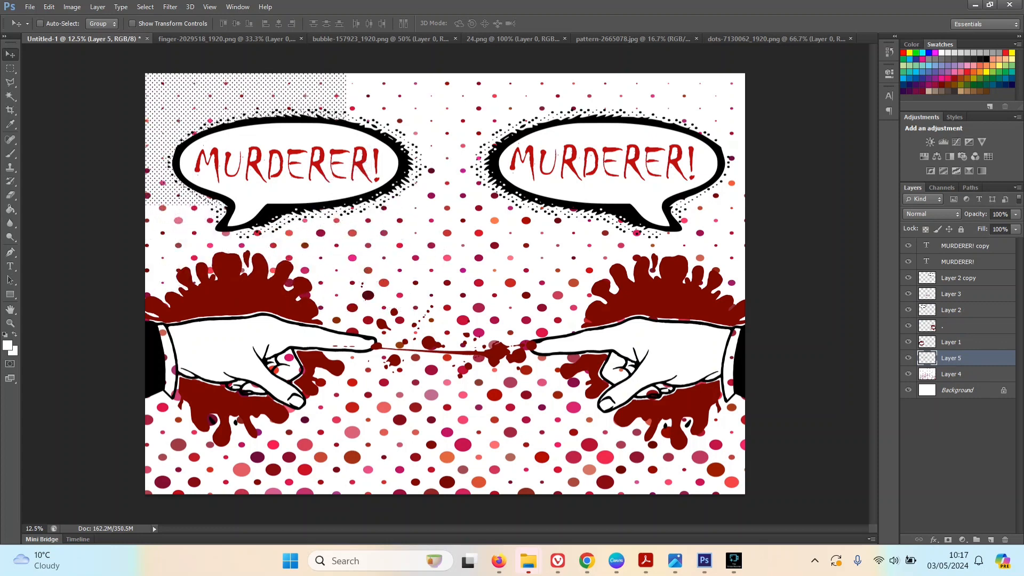
# Scale the black dot layer to about 328% so it covers the canvas, and hide the red dot layer, Layer 4
pyautogui.hotkey('ctrl', 't')
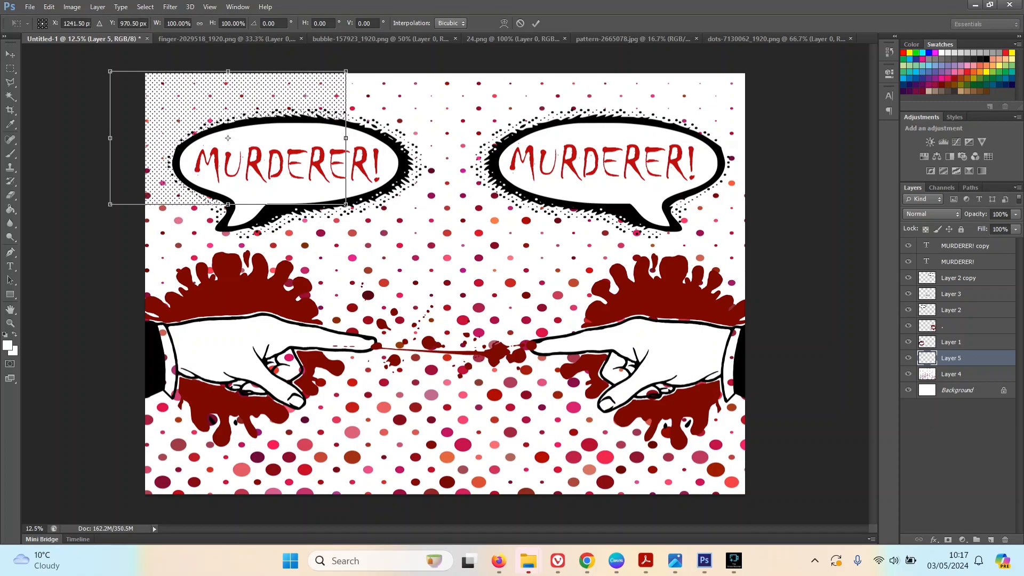
pyautogui.moveTo(345, 204); pyautogui.dragTo(868, 507)
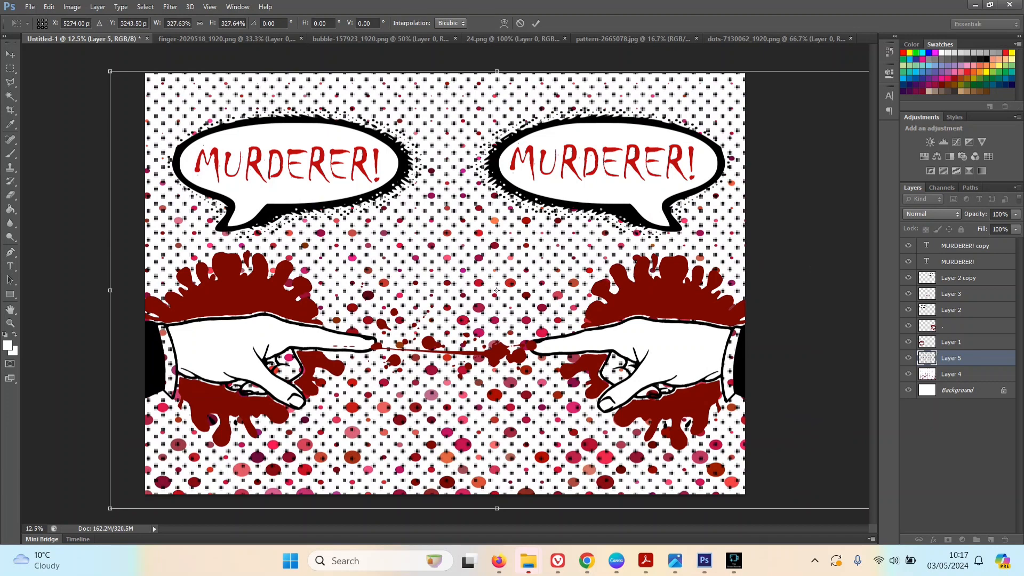
pyautogui.press('v')
pyautogui.press('Return')
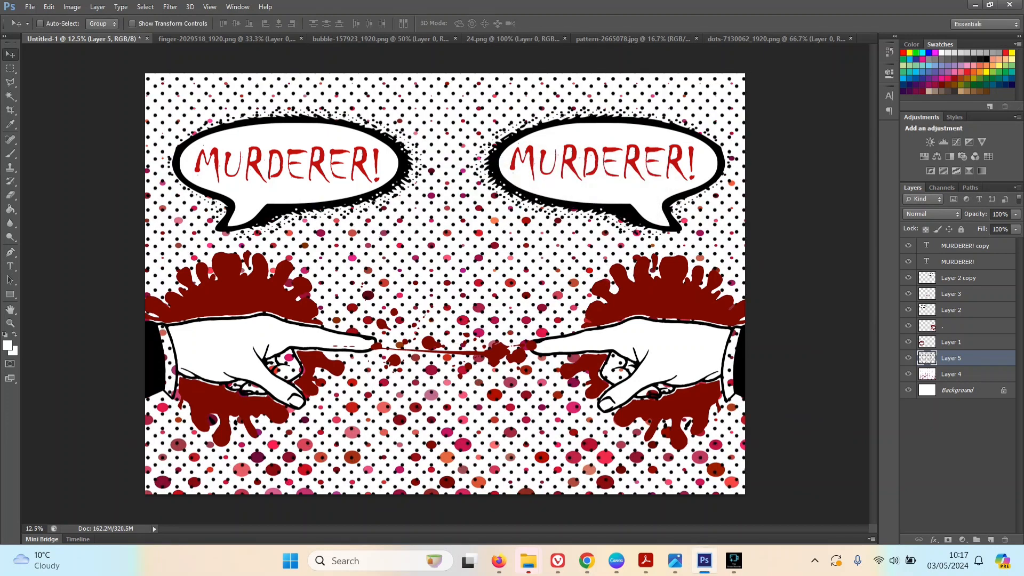
pyautogui.click(908, 374)
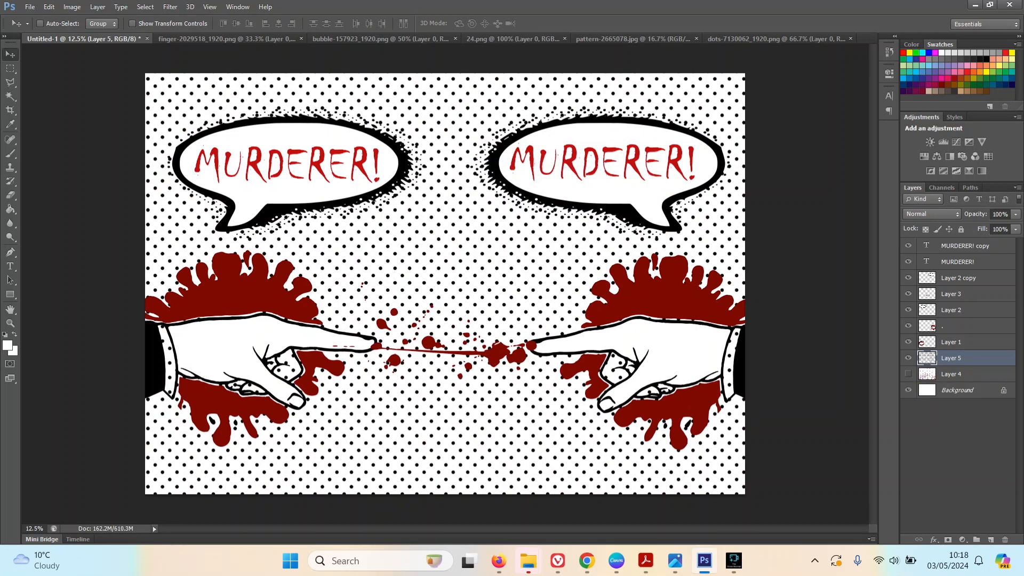
# Try the black dot layer at 90% opacity, then undo the layer's deletion and the opacity change
pyautogui.click(998, 214)
pyautogui.write('90')
pyautogui.press('Delete')
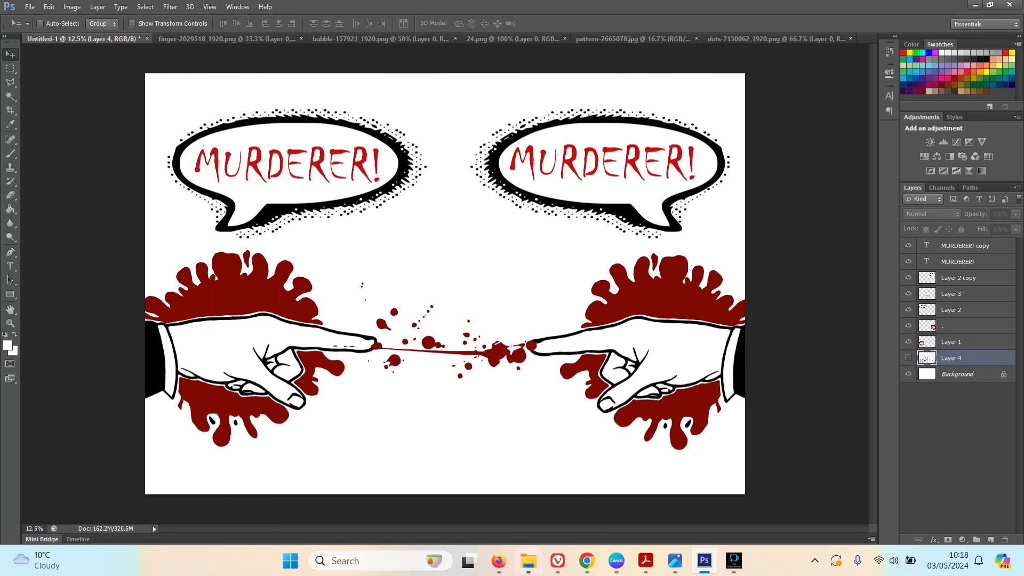
pyautogui.click(889, 52)
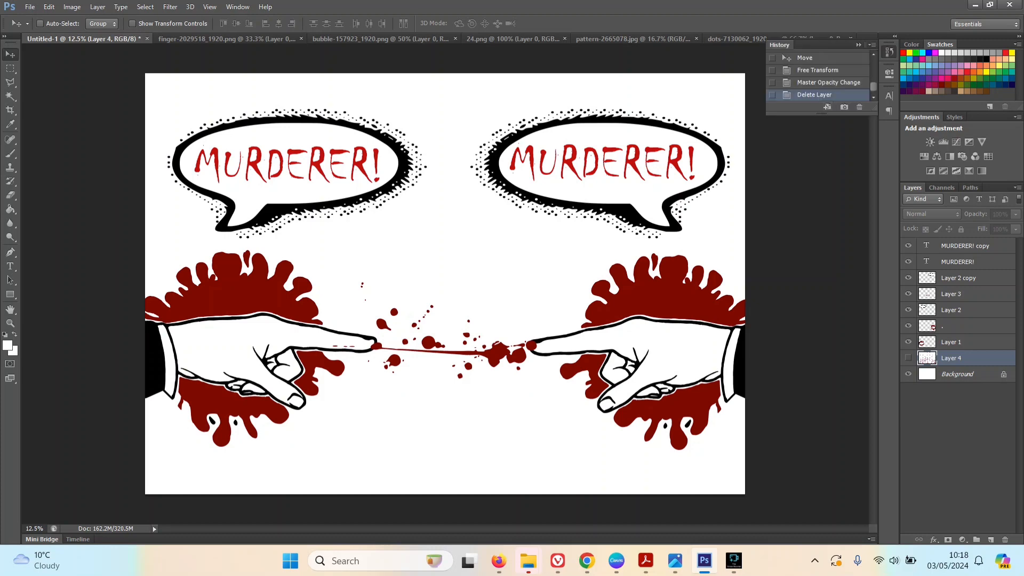
pyautogui.hotkey('ctrl', 'z')
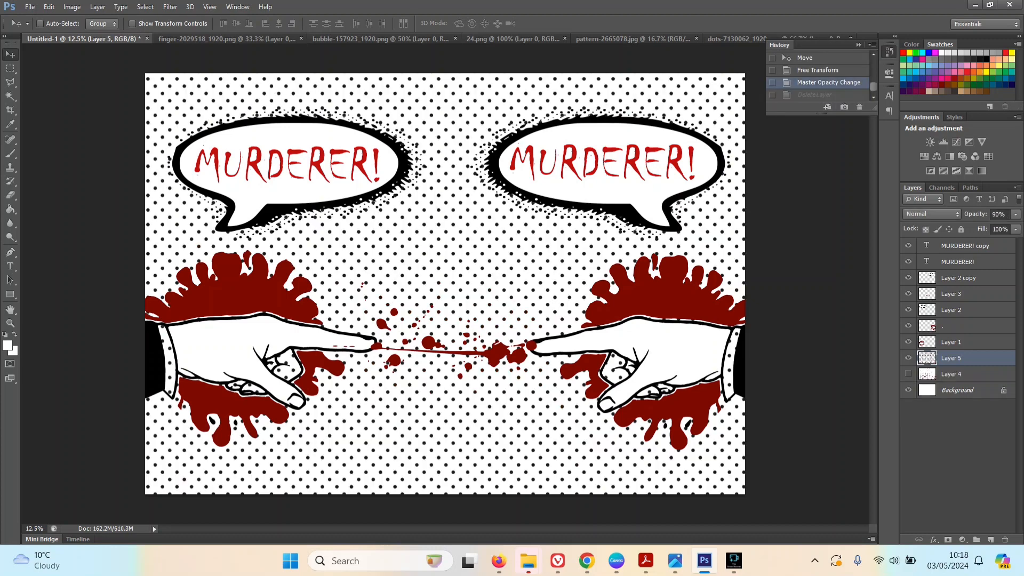
pyautogui.click(859, 106)
pyautogui.press('Return')
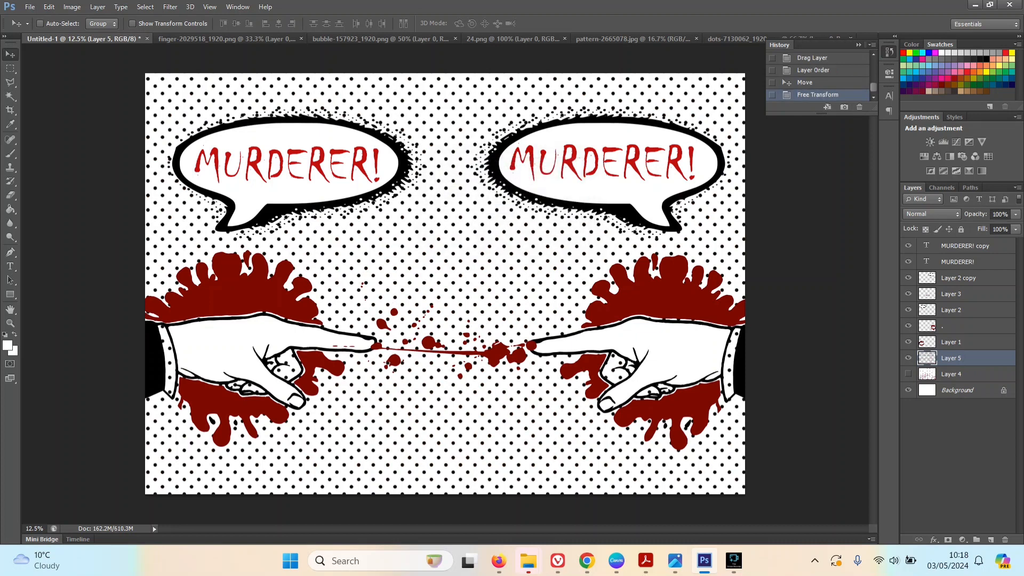
# Set the black dot layer's opacity to 70%
pyautogui.click(998, 214)
pyautogui.moveTo(996, 214); pyautogui.dragTo(992, 214)
pyautogui.write('7')
pyautogui.press('Return')
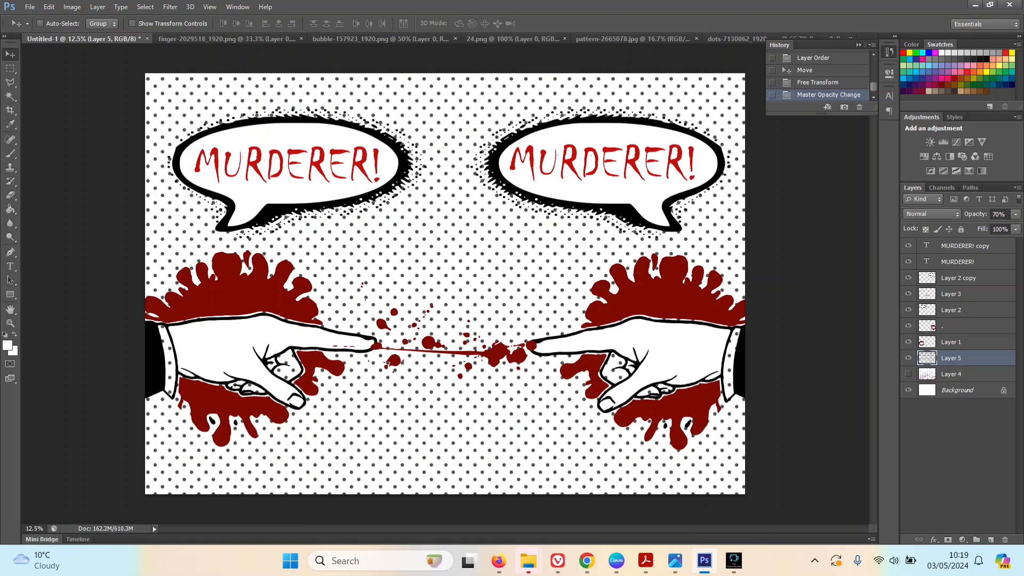
# Fill the see-through gaps in the pointing hand on Layer 1 with white using the Paint Bucket
pyautogui.click(951, 342)
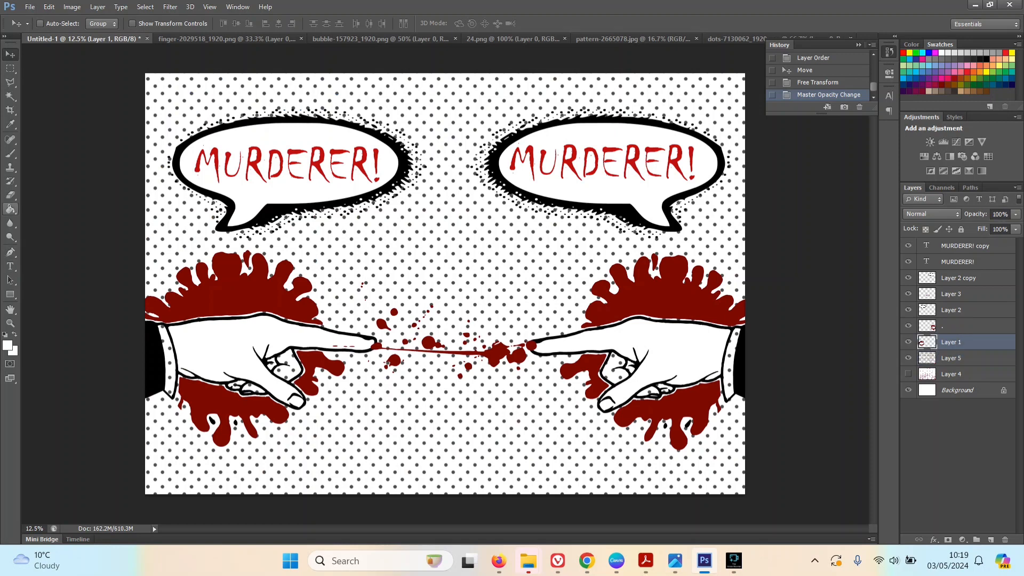
pyautogui.click(10, 209)
pyautogui.click(389, 364)
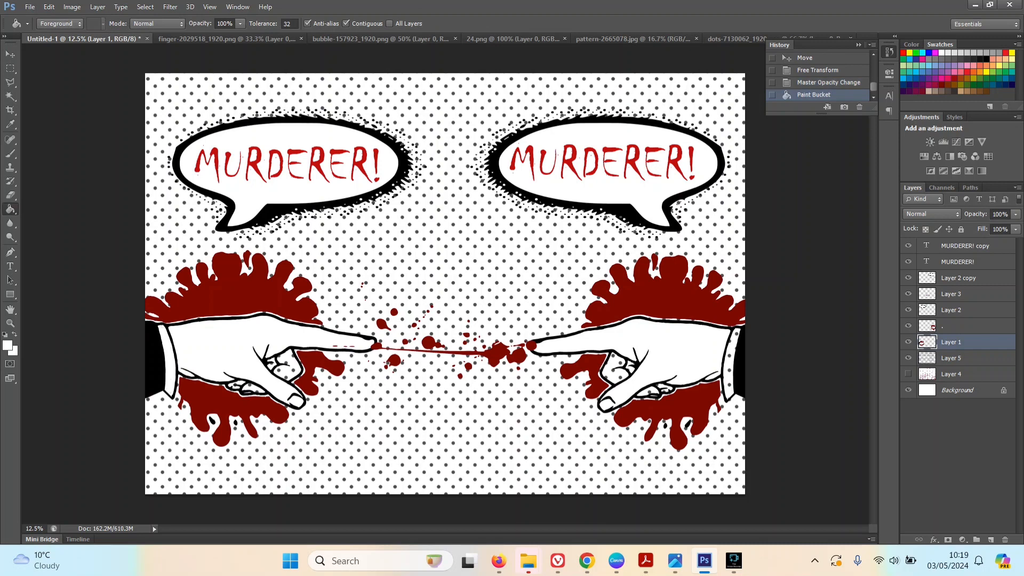
pyautogui.click(388, 364)
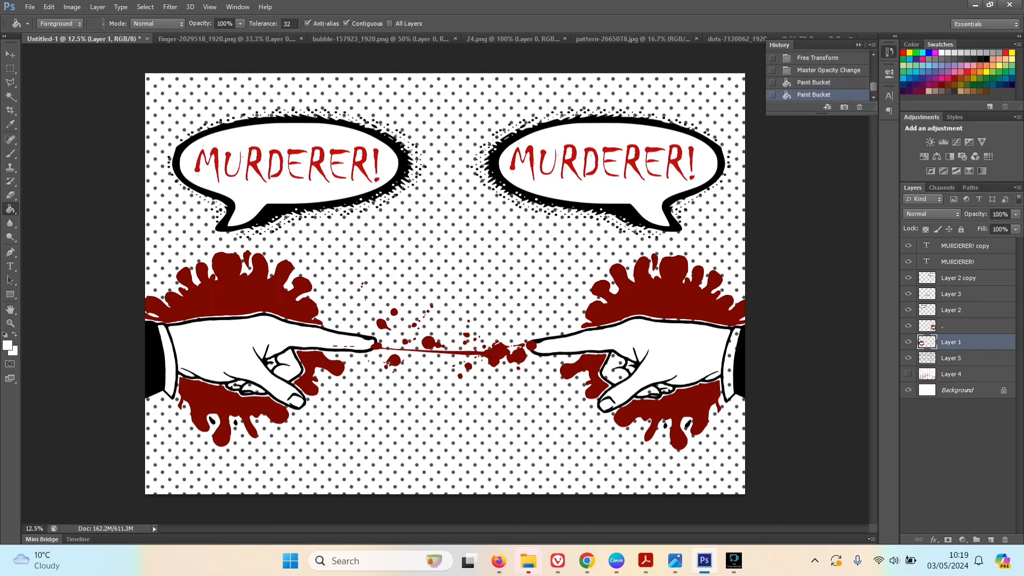
pyautogui.click(388, 364)
pyautogui.click(388, 364)
pyautogui.click(950, 358)
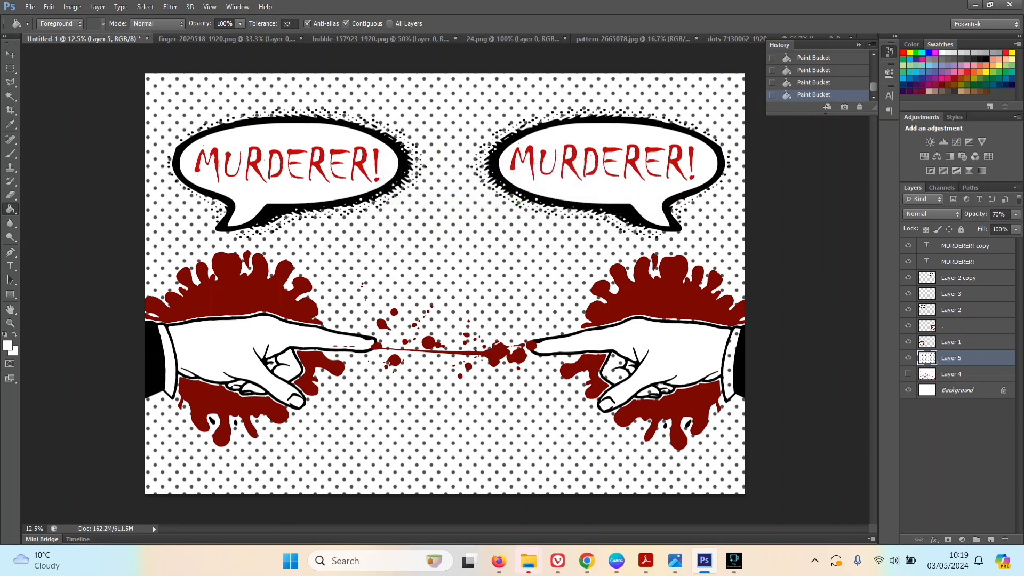
pyautogui.click(951, 342)
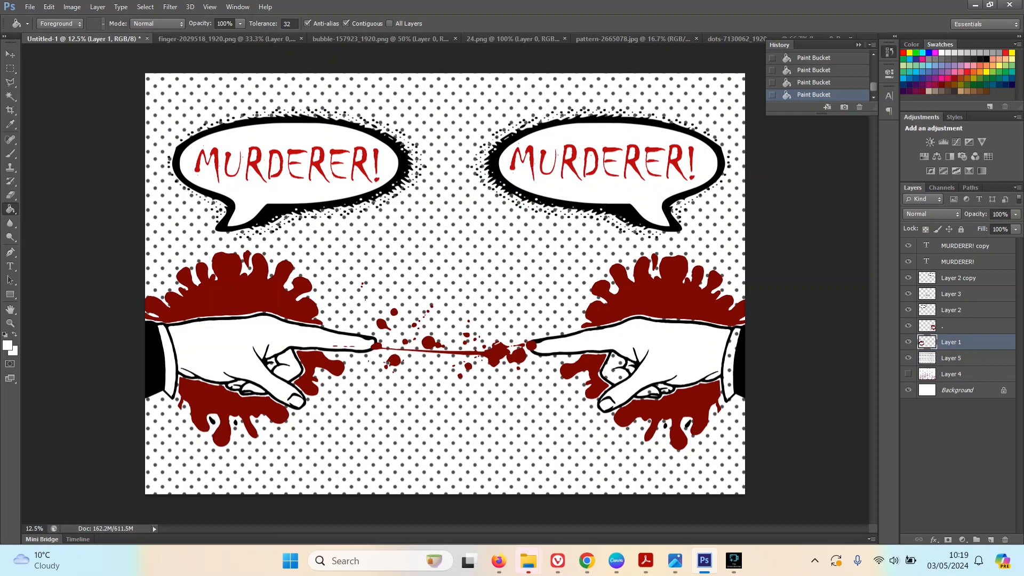
pyautogui.click(954, 326)
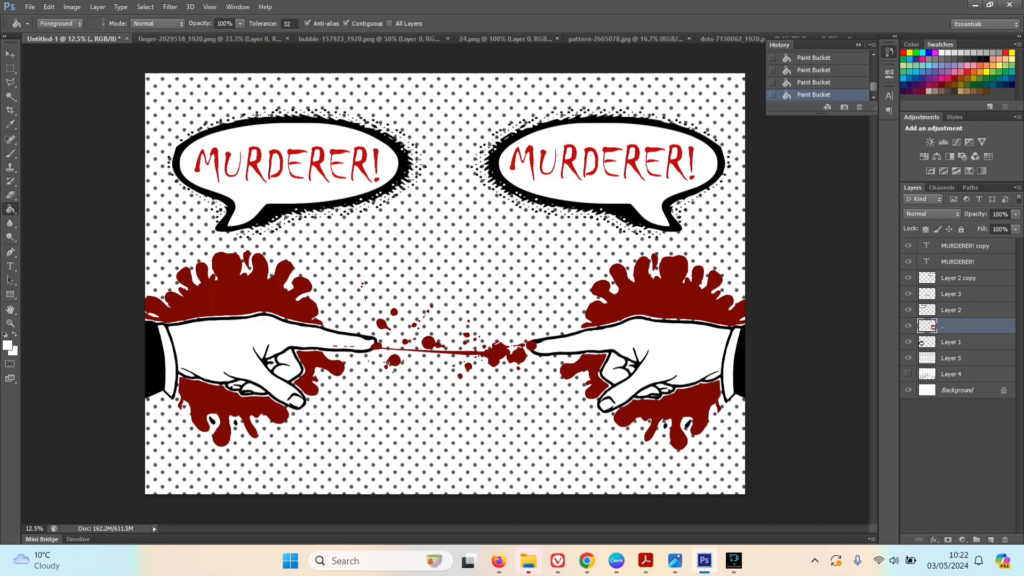
# Reposition the left MURDERER! text so it sits centred inside its speech bubble
pyautogui.click(964, 245)
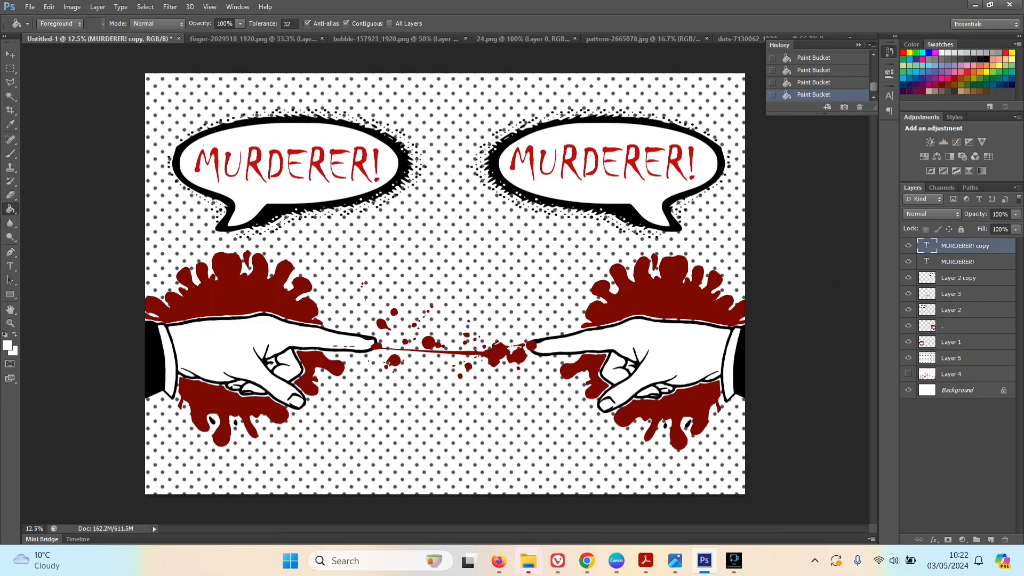
pyautogui.click(10, 266)
pyautogui.click(371, 170)
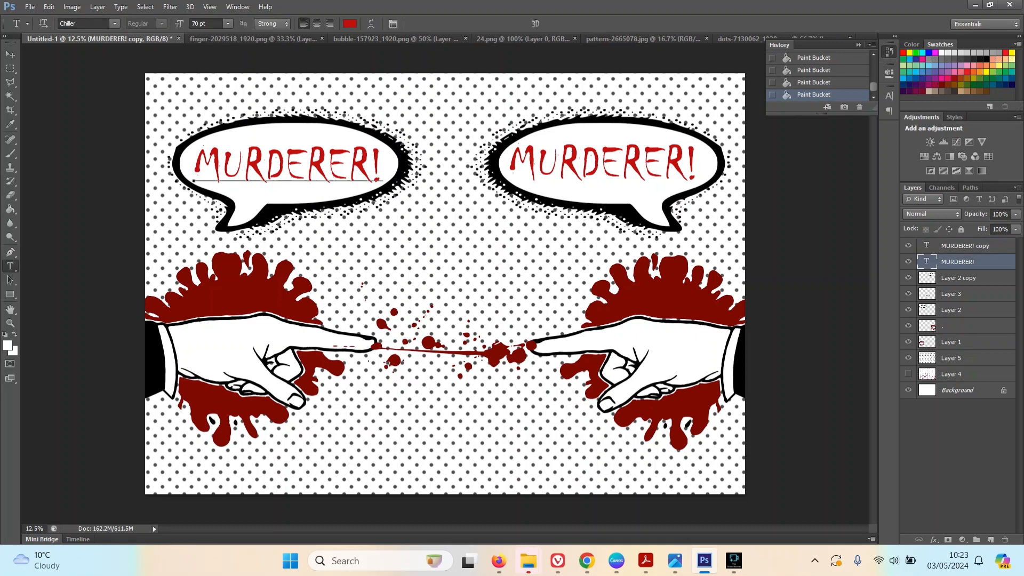
pyautogui.moveTo(371, 182); pyautogui.dragTo(274, 180)
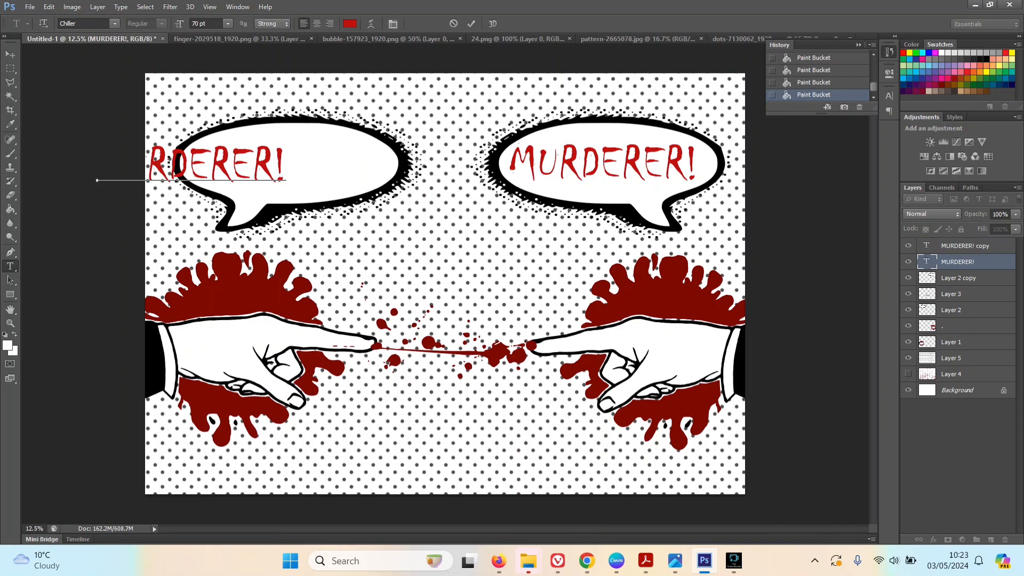
pyautogui.click(10, 54)
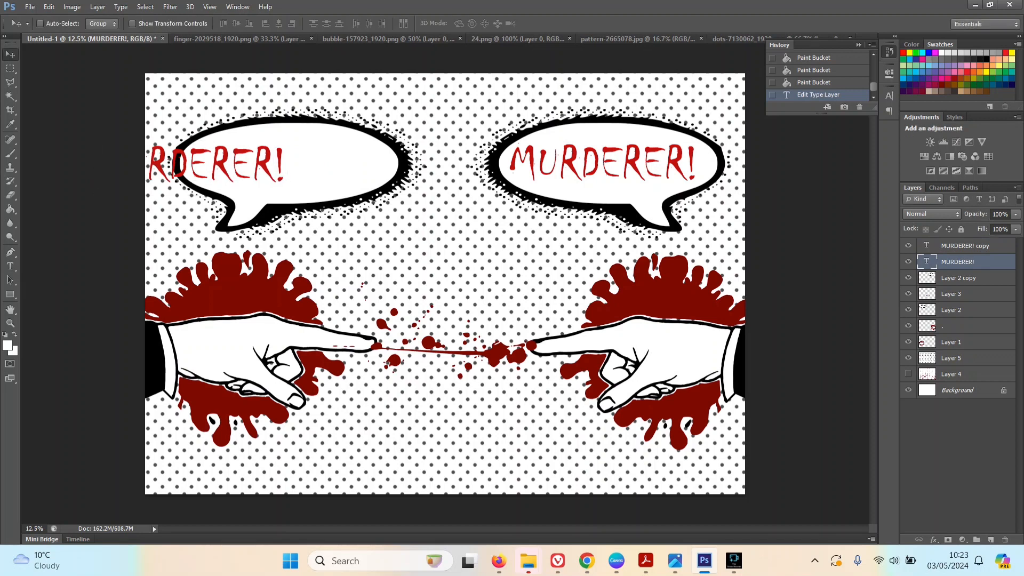
pyautogui.moveTo(234, 149); pyautogui.dragTo(330, 150)
# Sample the dark red of the left hand's splatter as the foreground colour with the Eyedropper
pyautogui.click(10, 266)
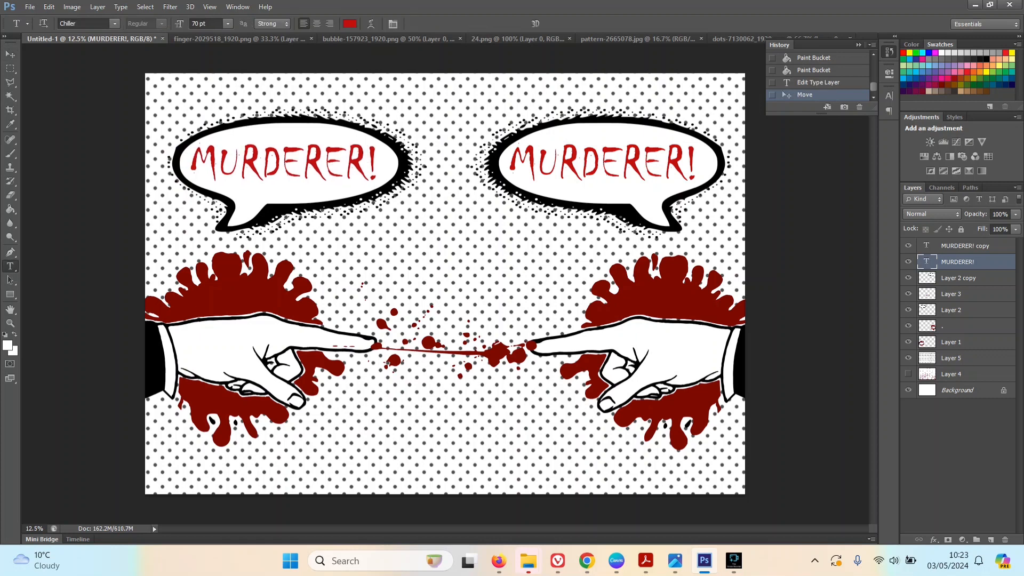
pyautogui.click(377, 165)
pyautogui.hotkey('ctrl', 'a')
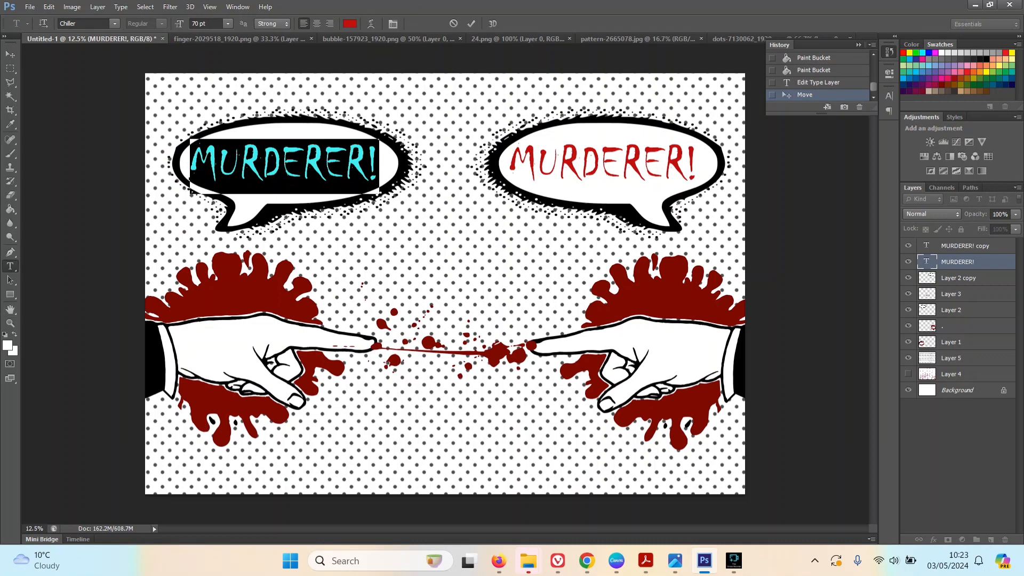
pyautogui.click(11, 125)
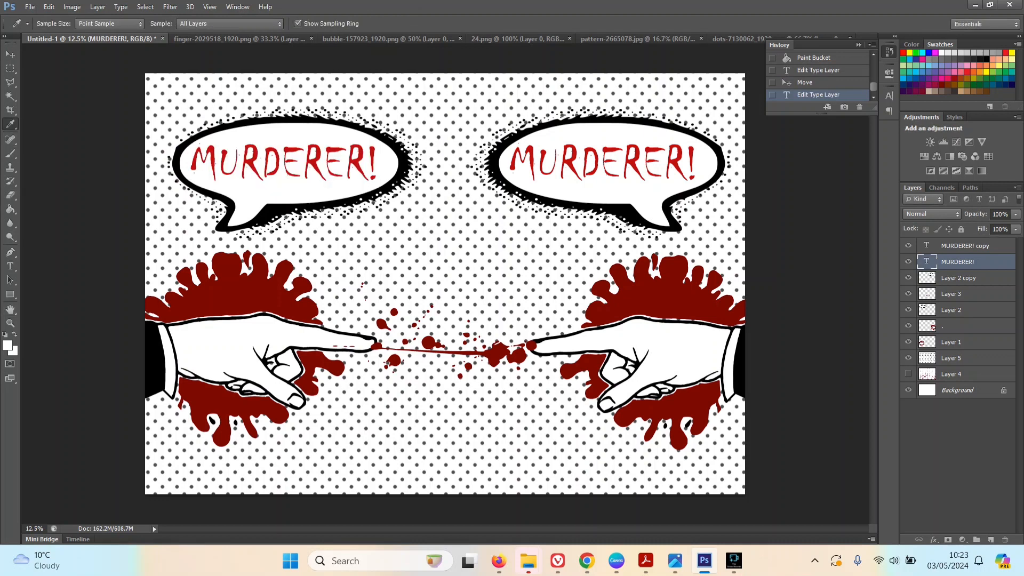
pyautogui.click(226, 303)
# Recolour the whole MURDERER! text in the left speech bubble to dark red, 7f0000
pyautogui.click(10, 266)
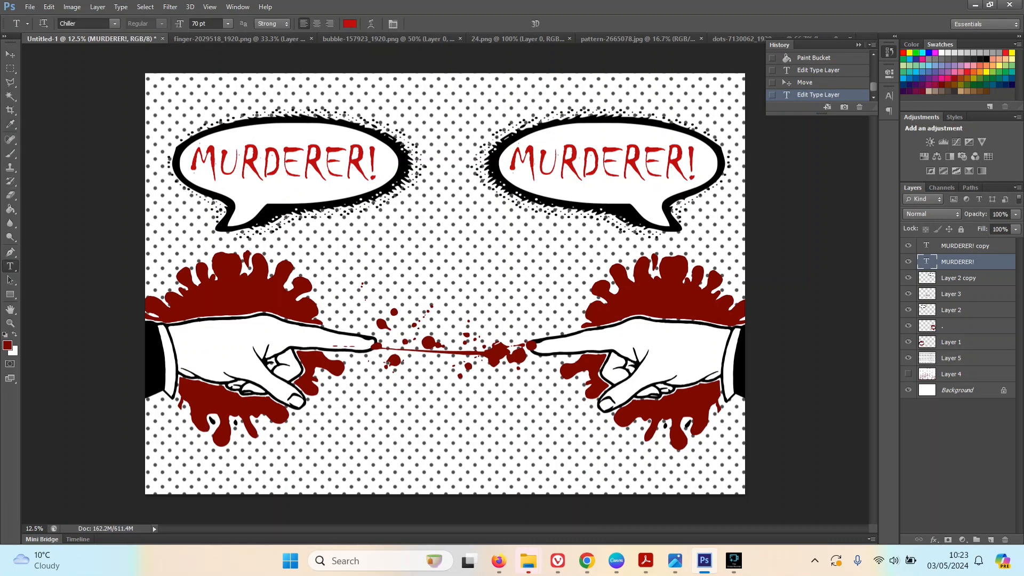
pyautogui.moveTo(378, 167); pyautogui.dragTo(190, 166)
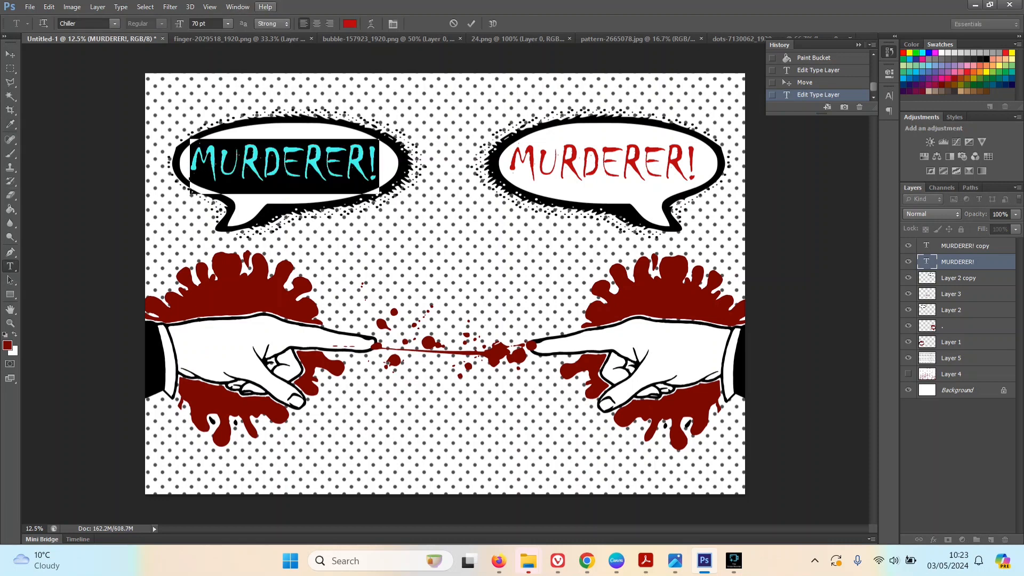
pyautogui.click(349, 23)
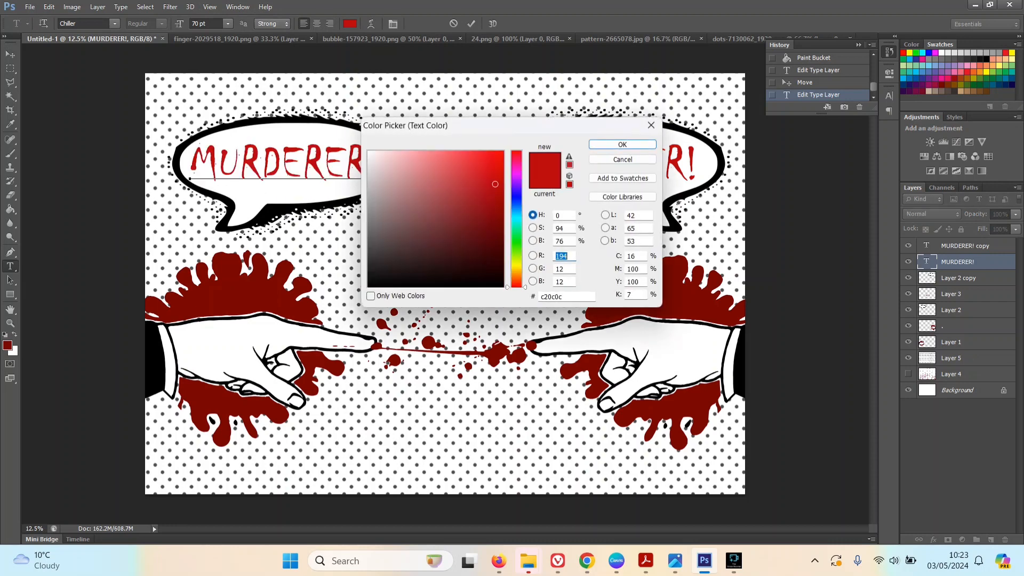
pyautogui.click(502, 219)
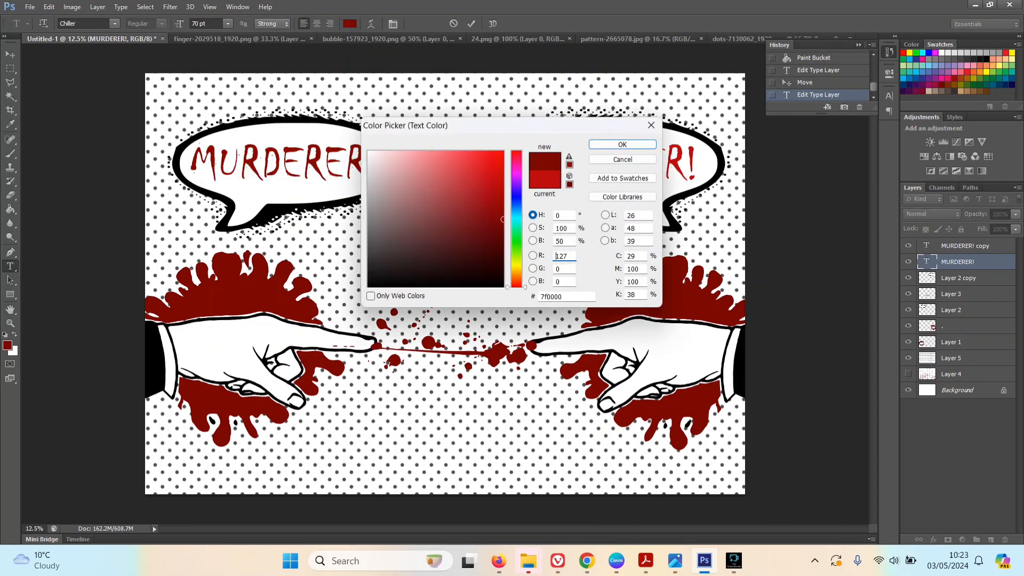
pyautogui.click(622, 144)
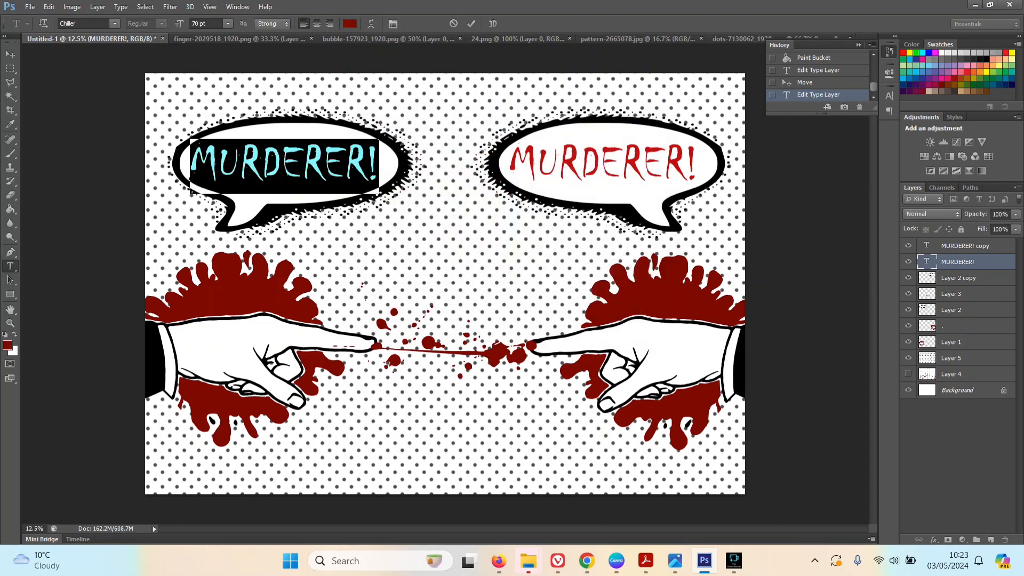
pyautogui.click(10, 54)
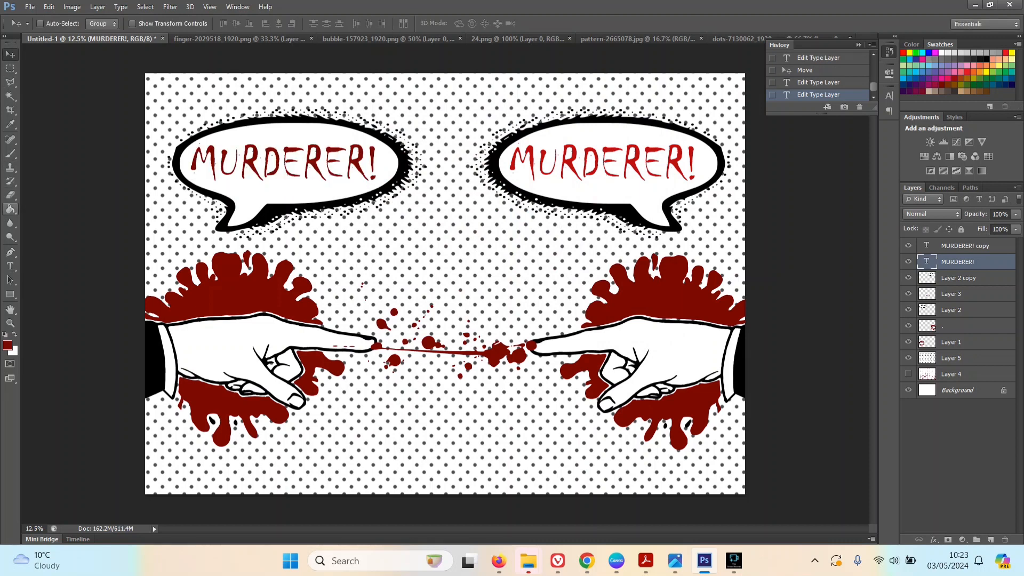
# Recolour the whole MURDERER! text in the right speech bubble to the same dark red, 7f0000
pyautogui.click(10, 266)
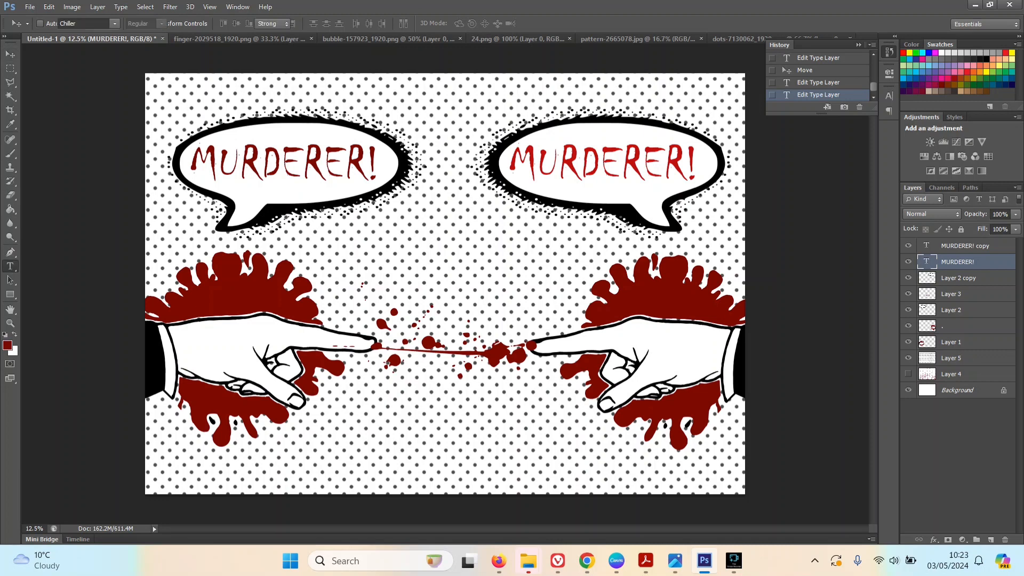
pyautogui.moveTo(696, 163); pyautogui.dragTo(506, 164)
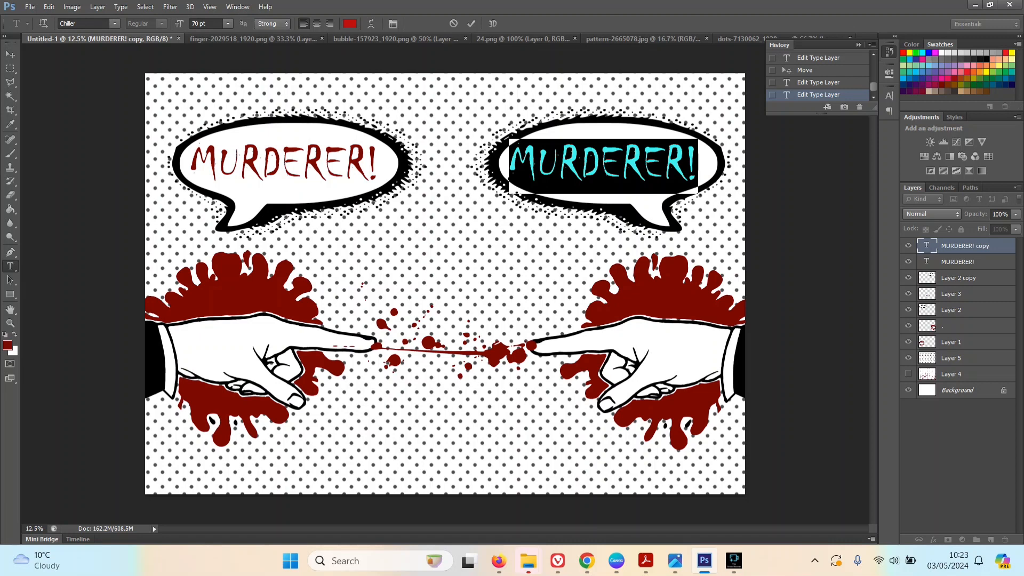
pyautogui.click(349, 23)
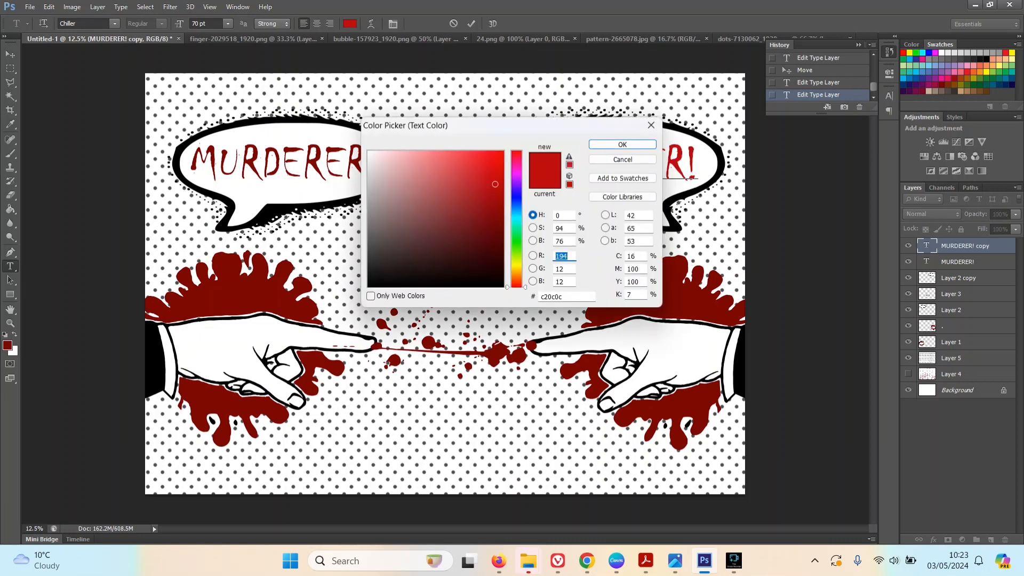
pyautogui.click(502, 219)
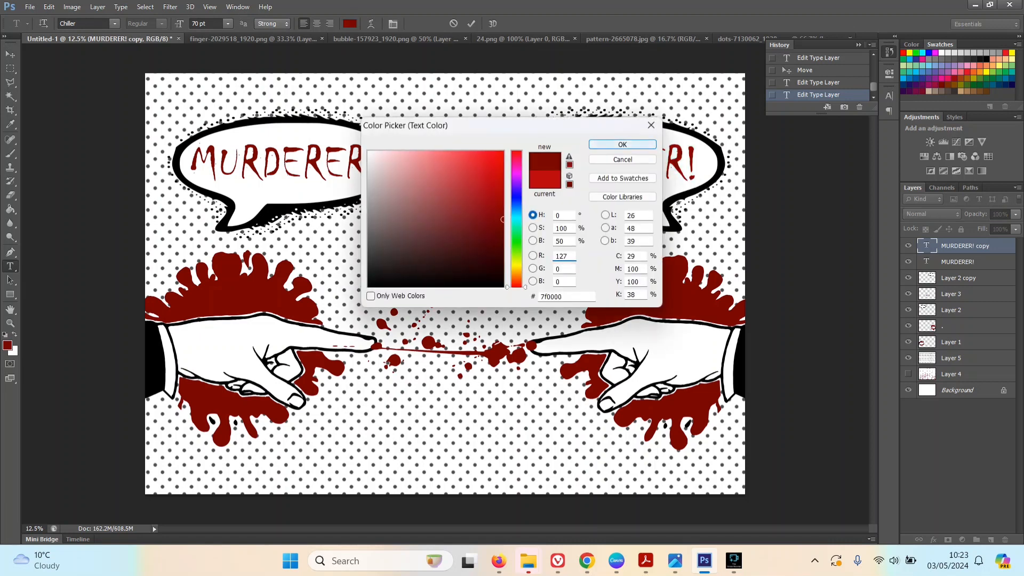
pyautogui.press('Return')
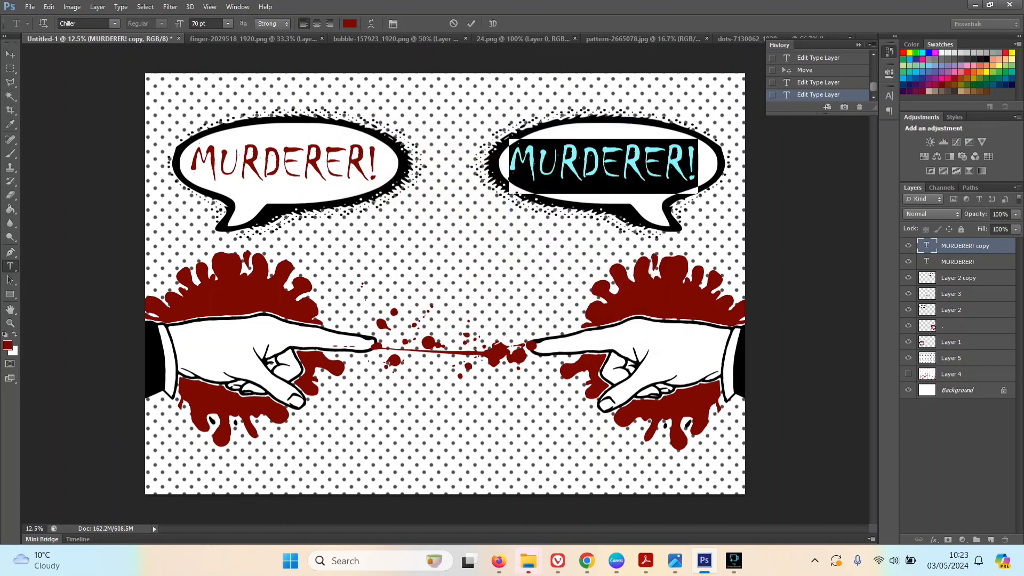
pyautogui.click(10, 54)
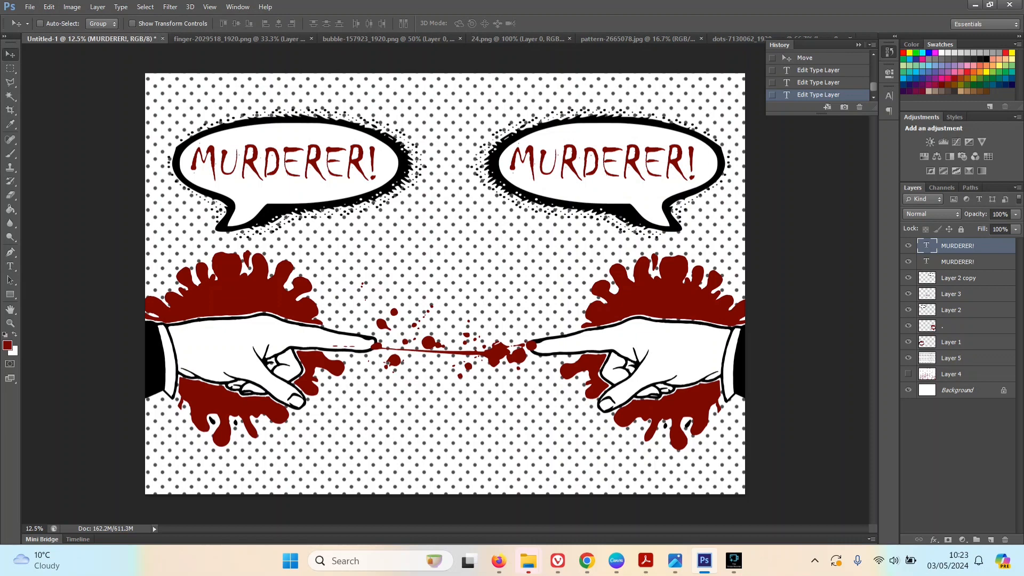
# Copy the jp24 signature from 24.png into the composition and close 24.png
pyautogui.moveTo(510, 38); pyautogui.dragTo(520, 130)
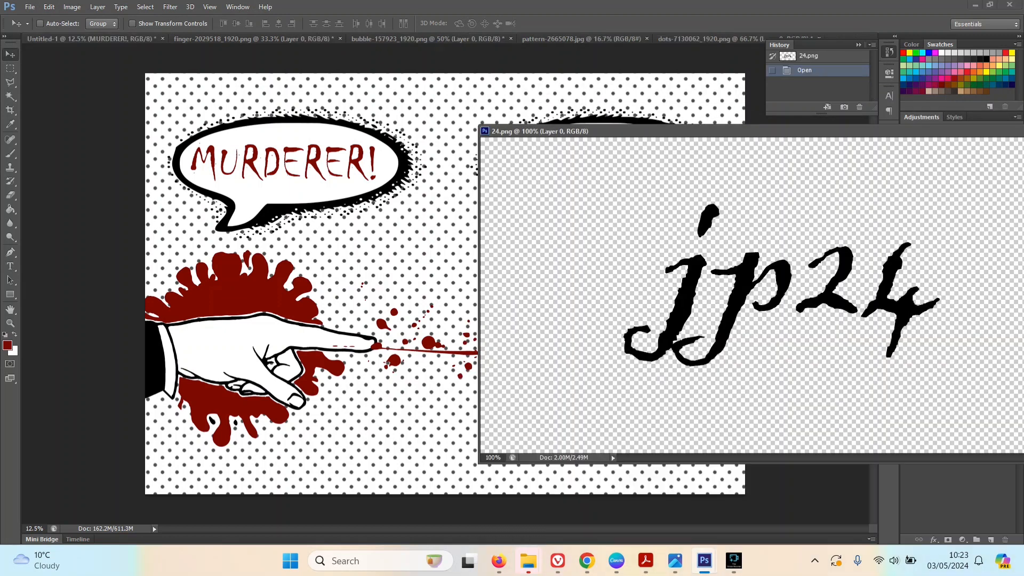
pyautogui.moveTo(683, 274); pyautogui.dragTo(319, 406)
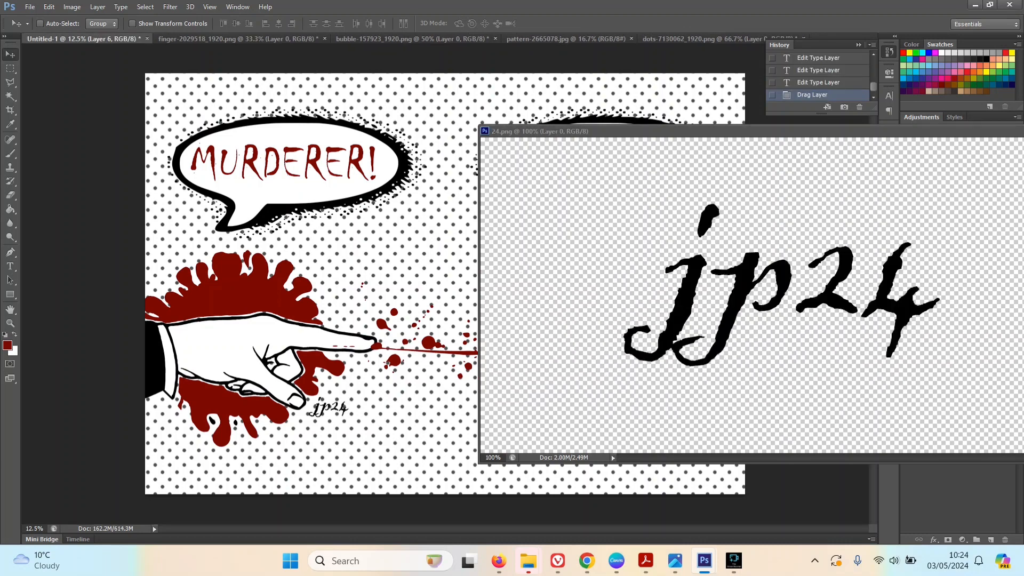
pyautogui.moveTo(639, 131); pyautogui.dragTo(420, 135)
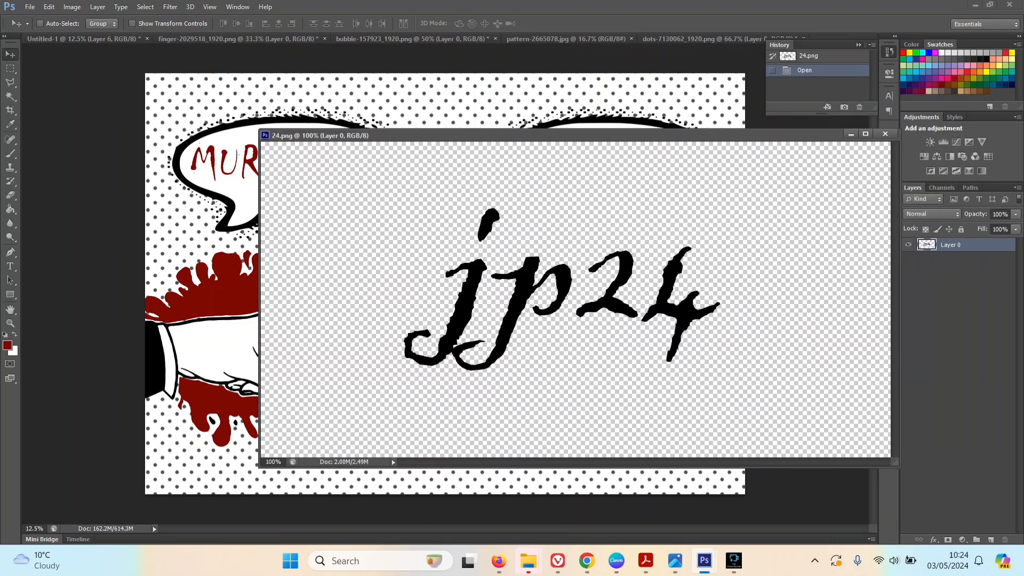
pyautogui.click(885, 134)
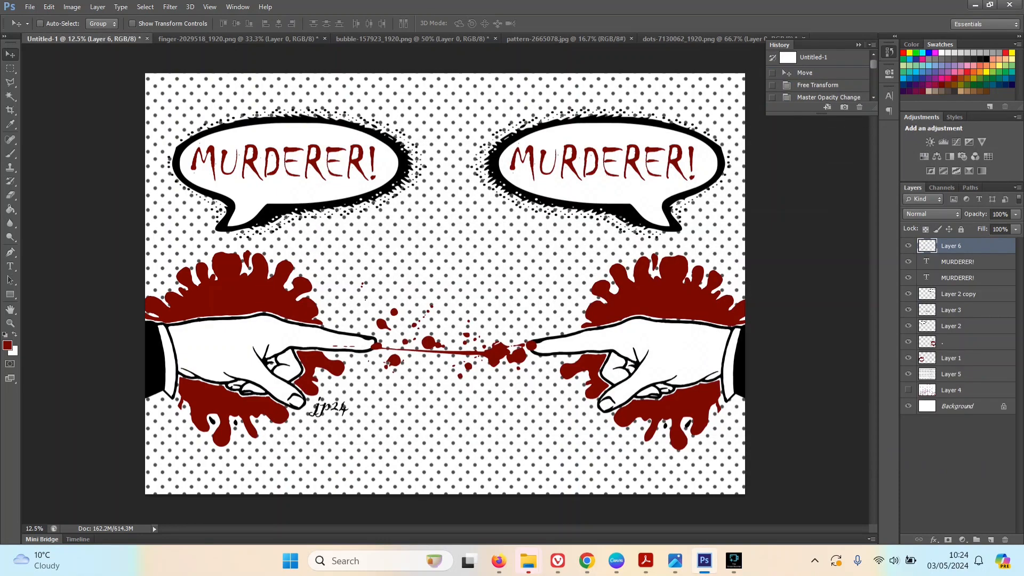
# Place the jp24 signature below the left hand's cuff, rotated about 54.9° and scaled to about 46.4%
pyautogui.moveTo(328, 408); pyautogui.dragTo(182, 429)
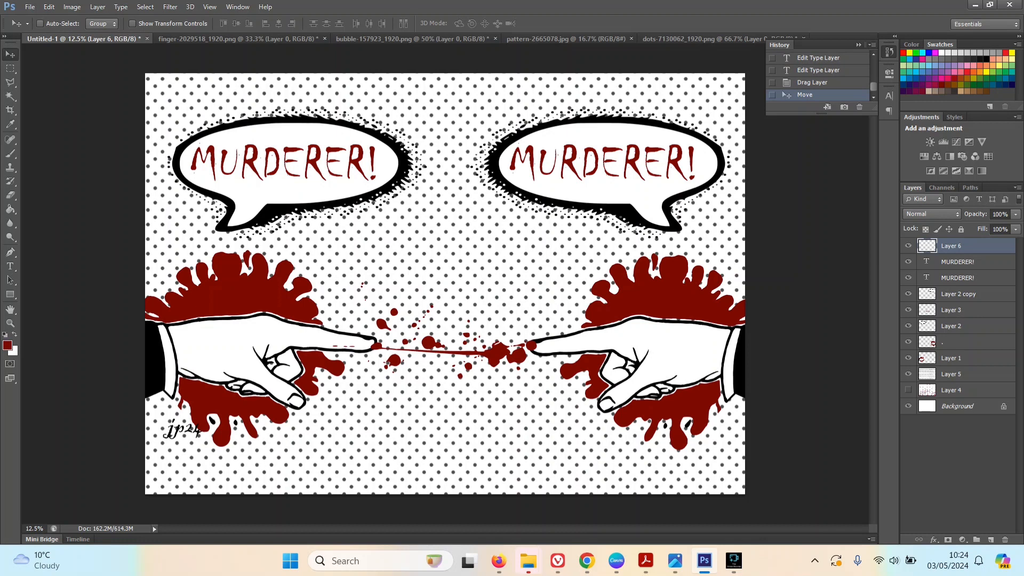
pyautogui.hotkey('ctrl', 't')
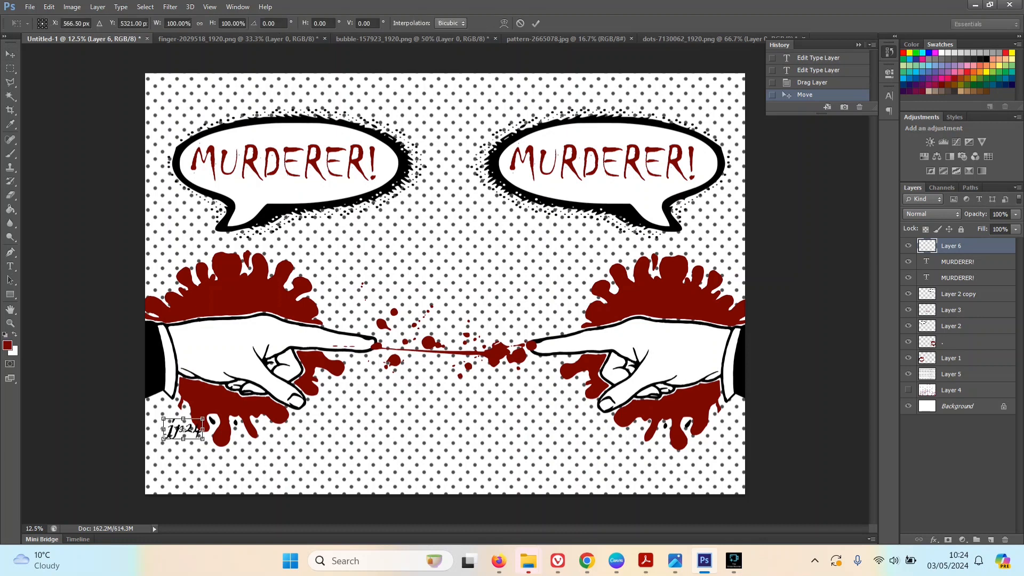
pyautogui.moveTo(156, 442); pyautogui.dragTo(157, 412)
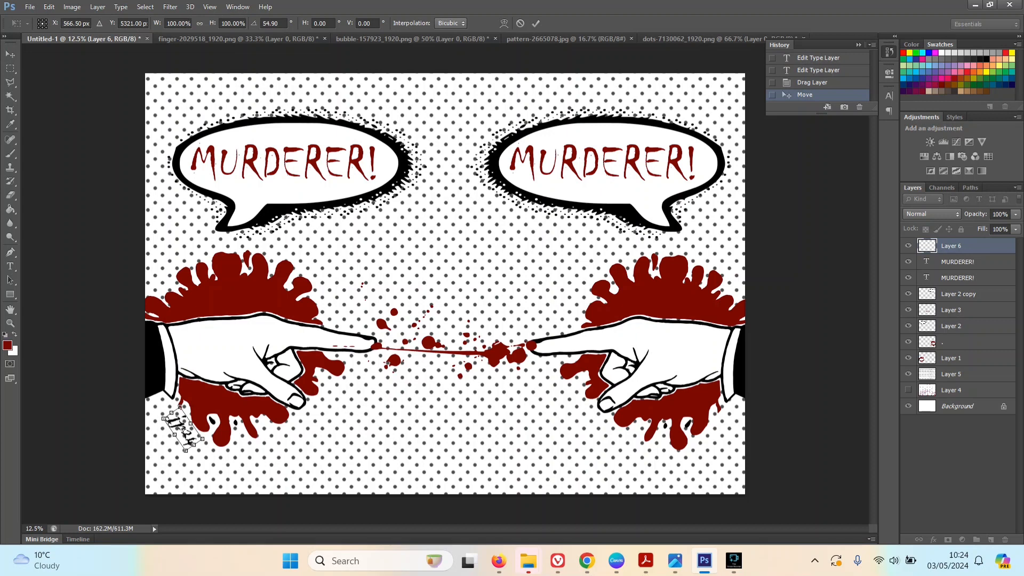
pyautogui.moveTo(202, 438); pyautogui.dragTo(181, 417)
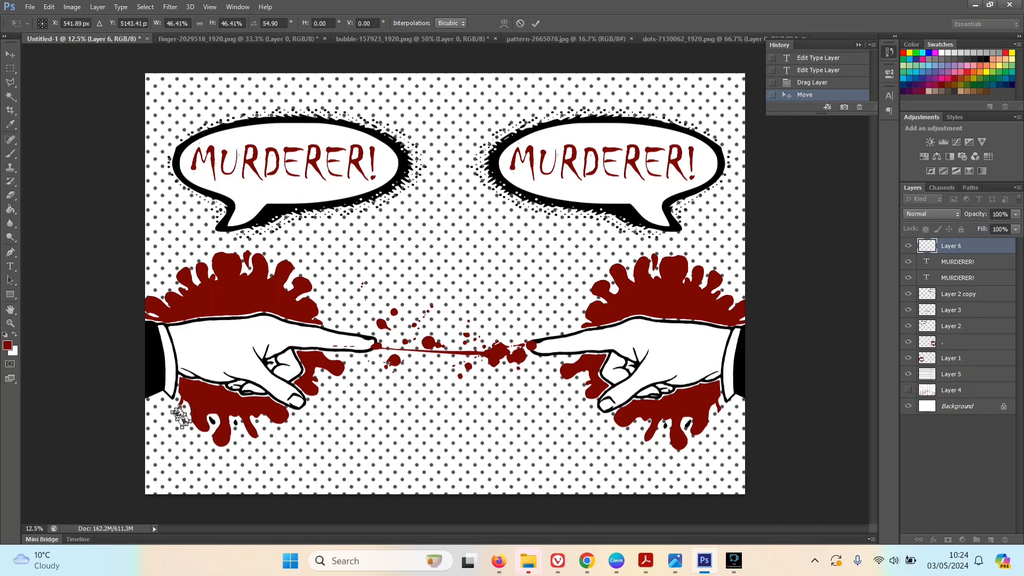
pyautogui.press('v')
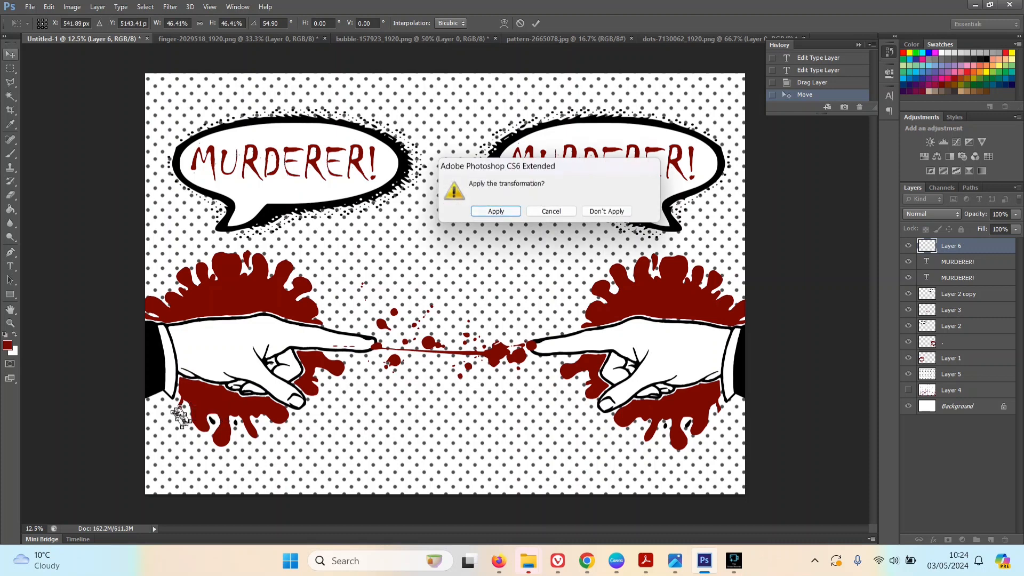
pyautogui.press('Return')
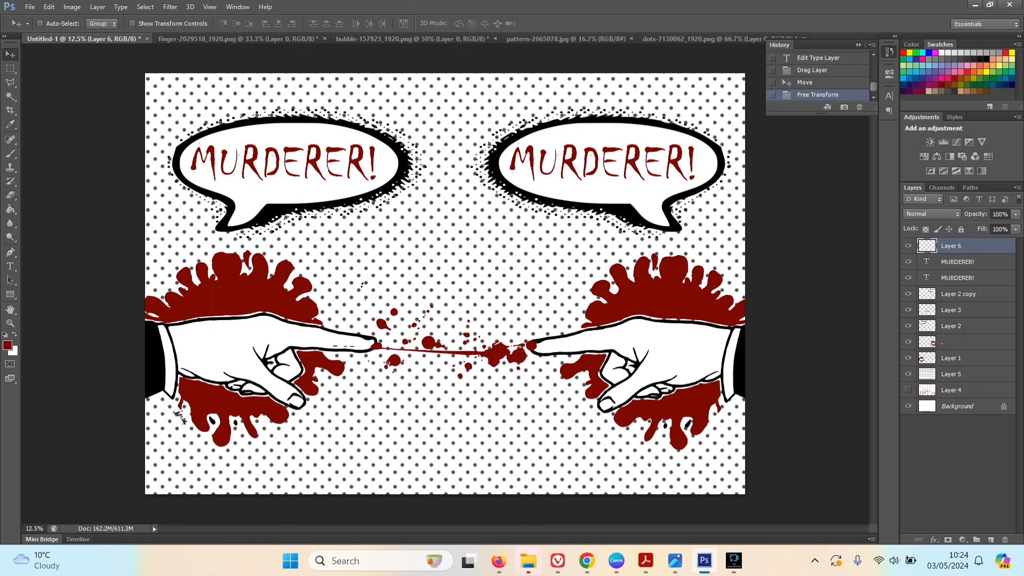
# Fill every stroke of the black jp24 signature below the left cuff with the dark red foreground colour
pyautogui.press('z')
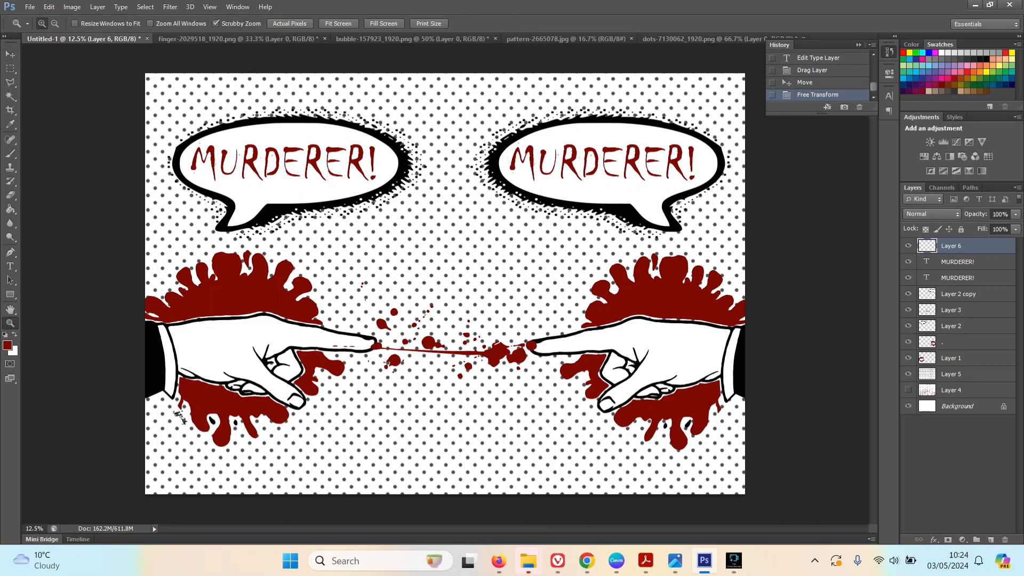
pyautogui.click(180, 418)
pyautogui.moveTo(180, 419); pyautogui.dragTo(259, 419)
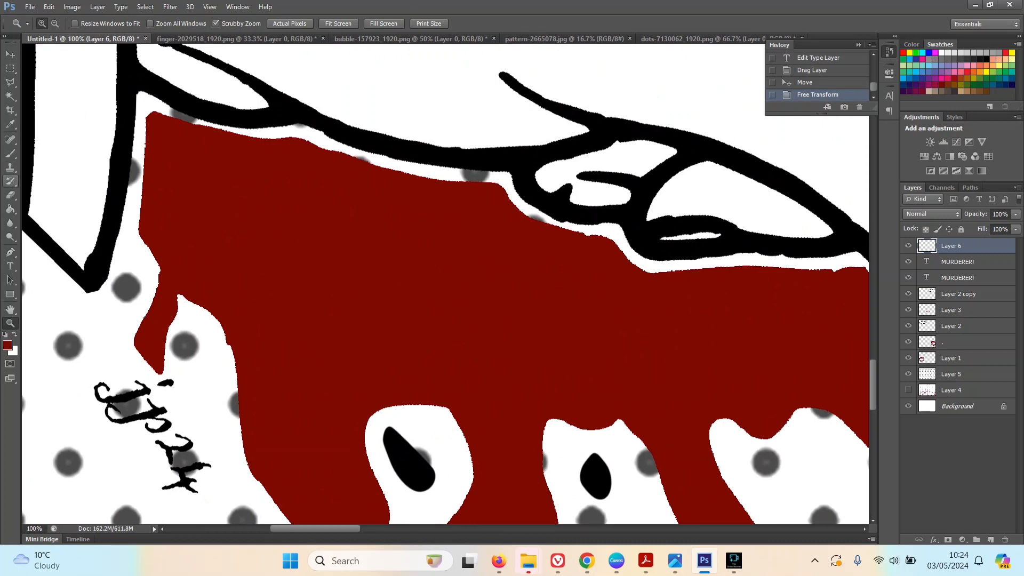
pyautogui.click(11, 209)
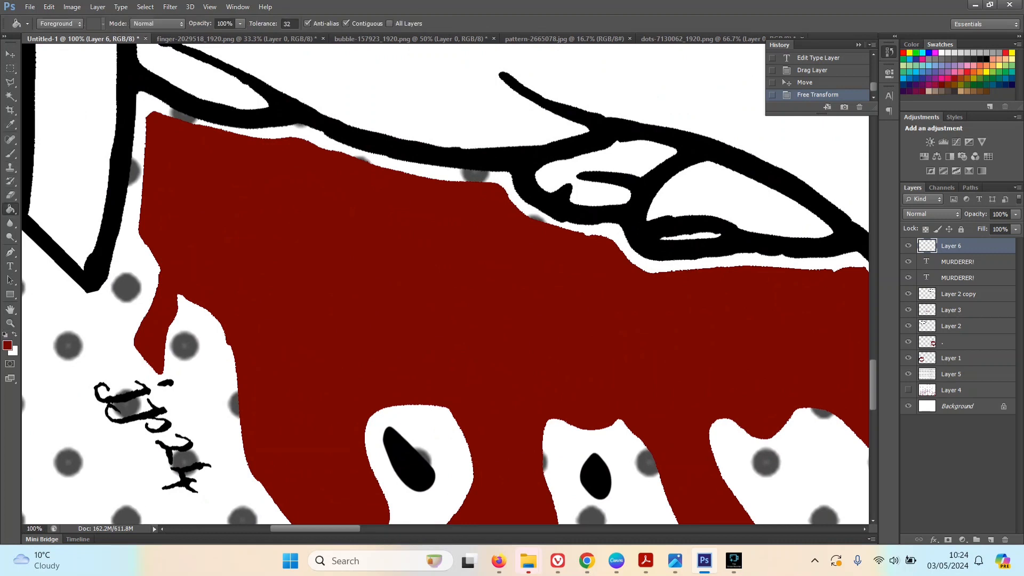
pyautogui.click(130, 395)
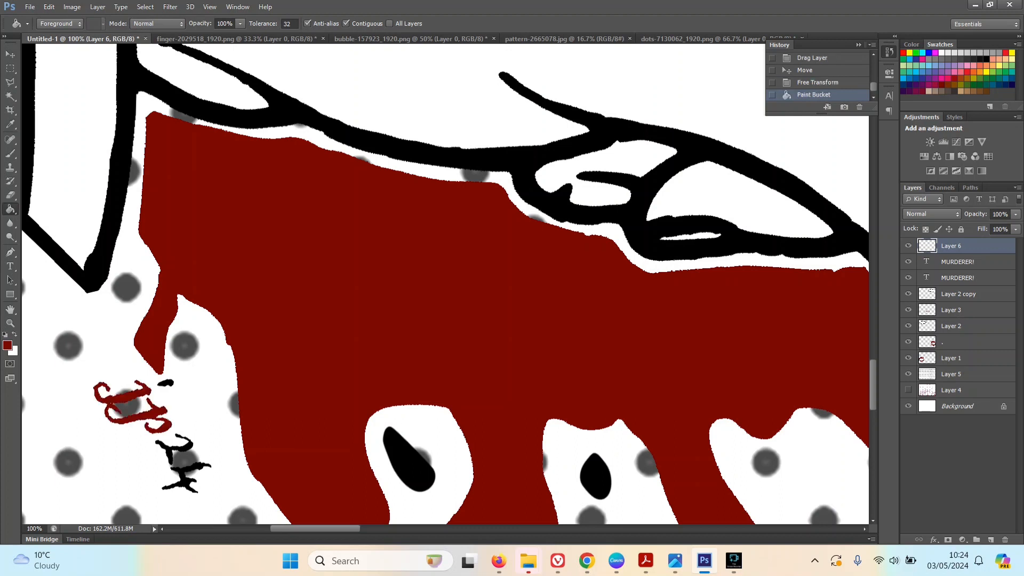
pyautogui.click(167, 383)
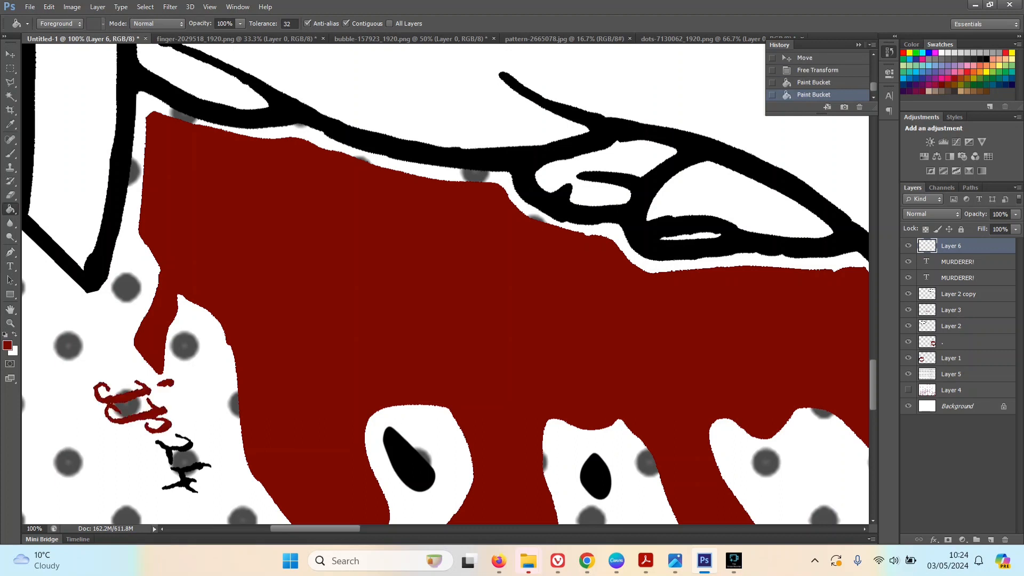
pyautogui.click(176, 443)
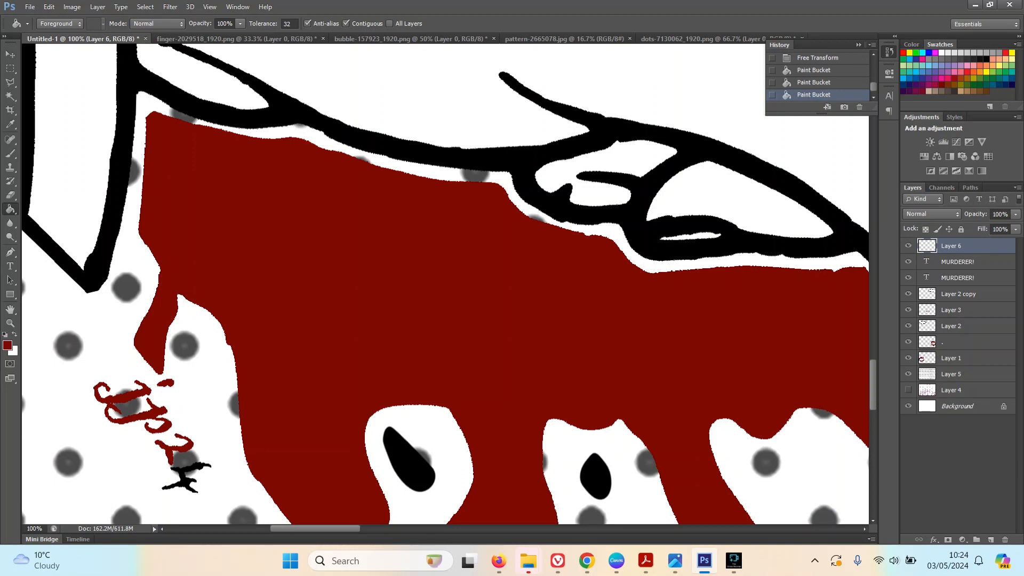
pyautogui.click(183, 478)
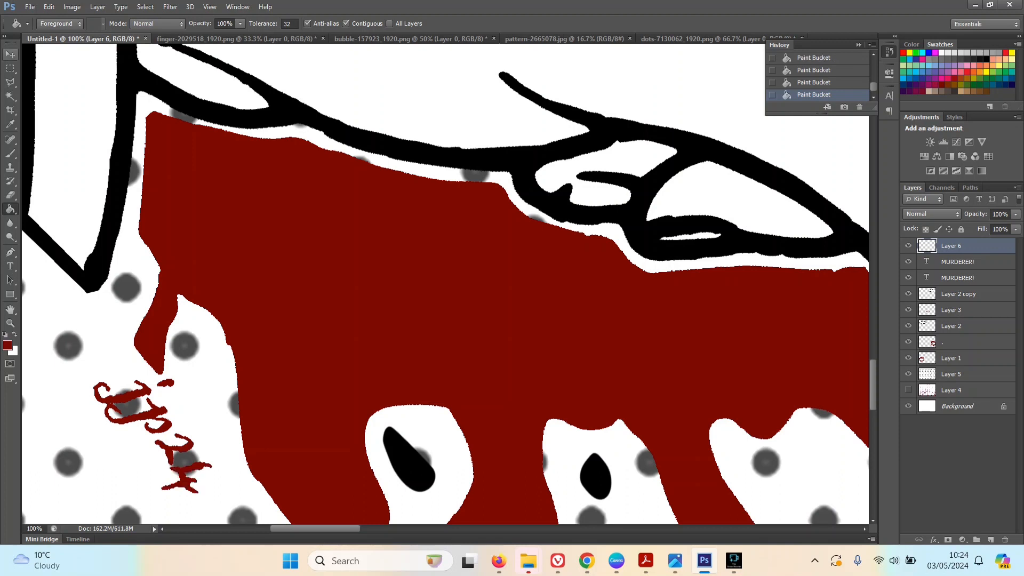
# Move the jp24 signature into the white gap of the left splatter, rotated about 15° and scaled to about 85.8%
pyautogui.press('v')
pyautogui.moveTo(154, 426); pyautogui.dragTo(203, 398)
pyautogui.hotkey('ctrl', 't')
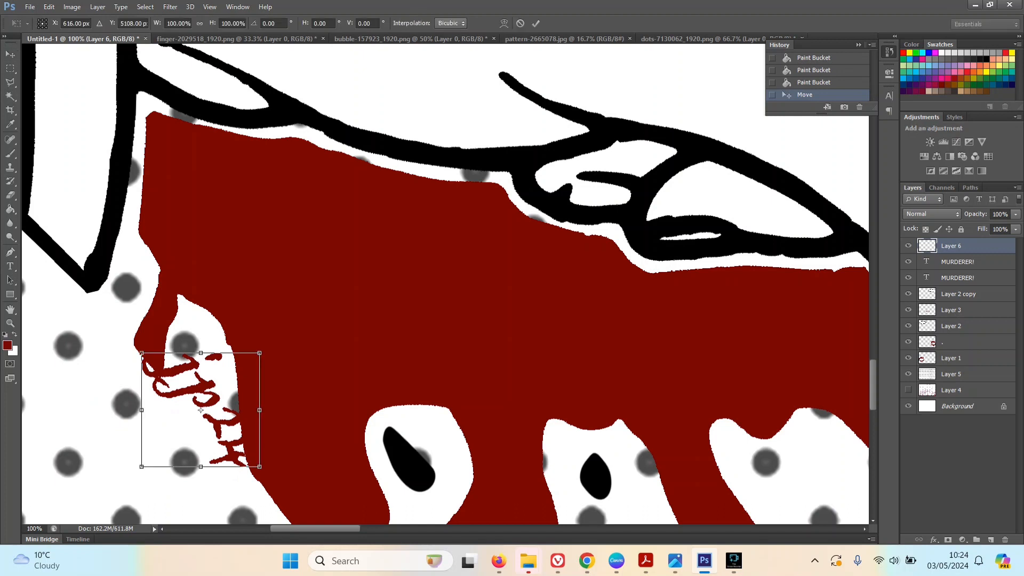
pyautogui.moveTo(131, 331); pyautogui.dragTo(154, 315)
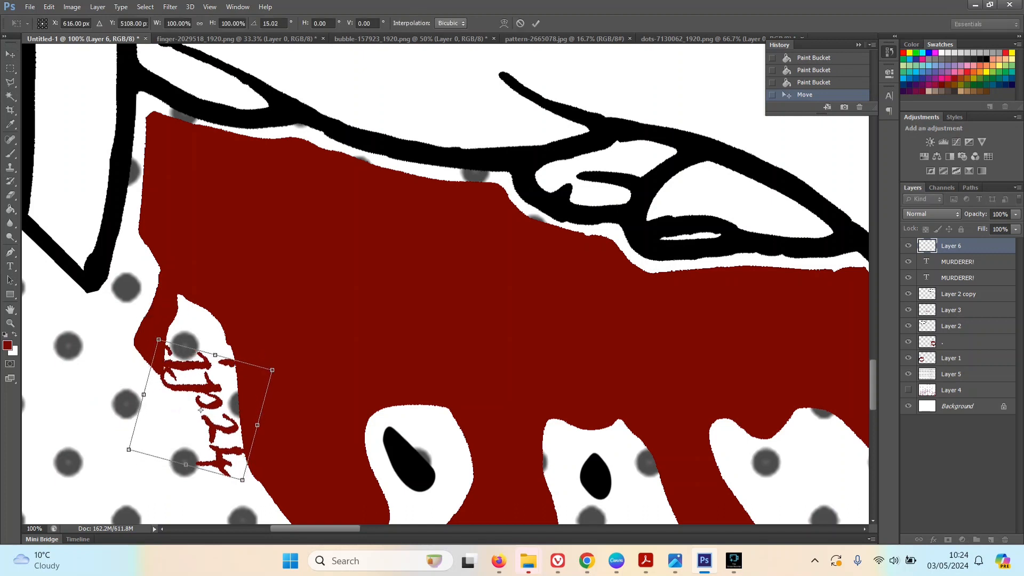
pyautogui.moveTo(200, 409); pyautogui.dragTo(209, 328)
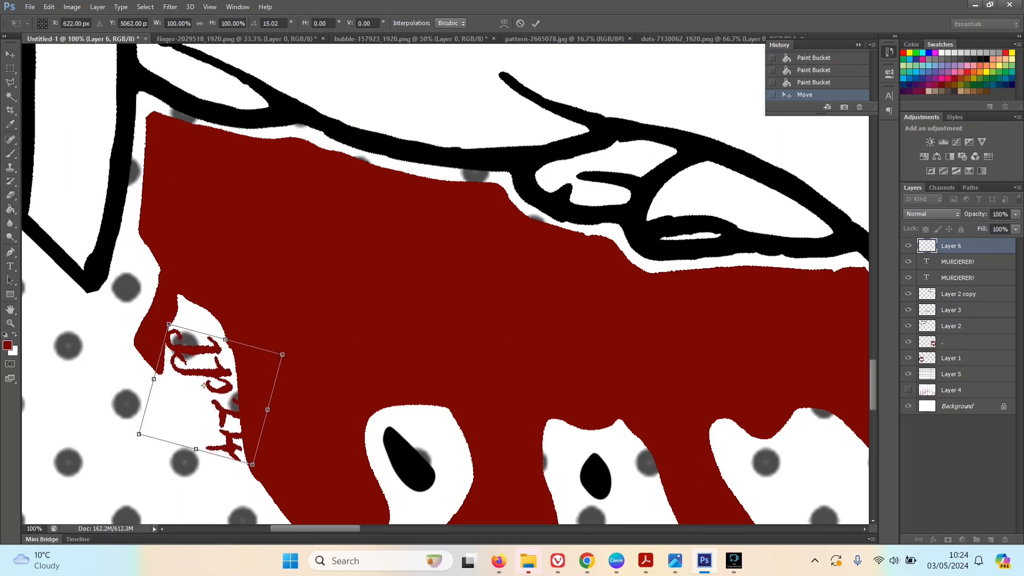
pyautogui.moveTo(253, 465); pyautogui.dragTo(241, 444)
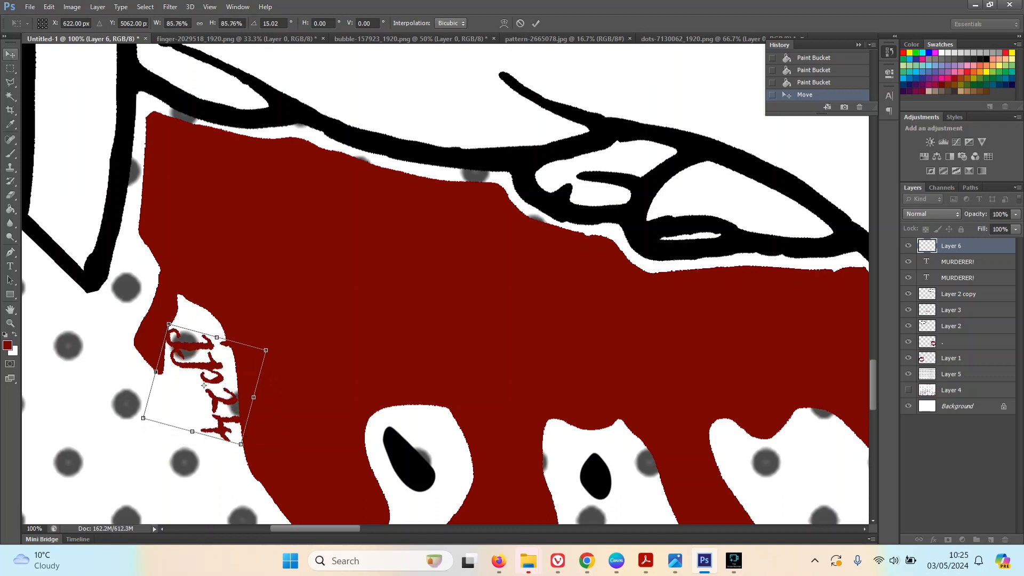
pyautogui.press('v')
pyautogui.press('Return')
# Fill the two black drops in the left splatter on Layer 1 with the dark red foreground colour
pyautogui.click(951, 358)
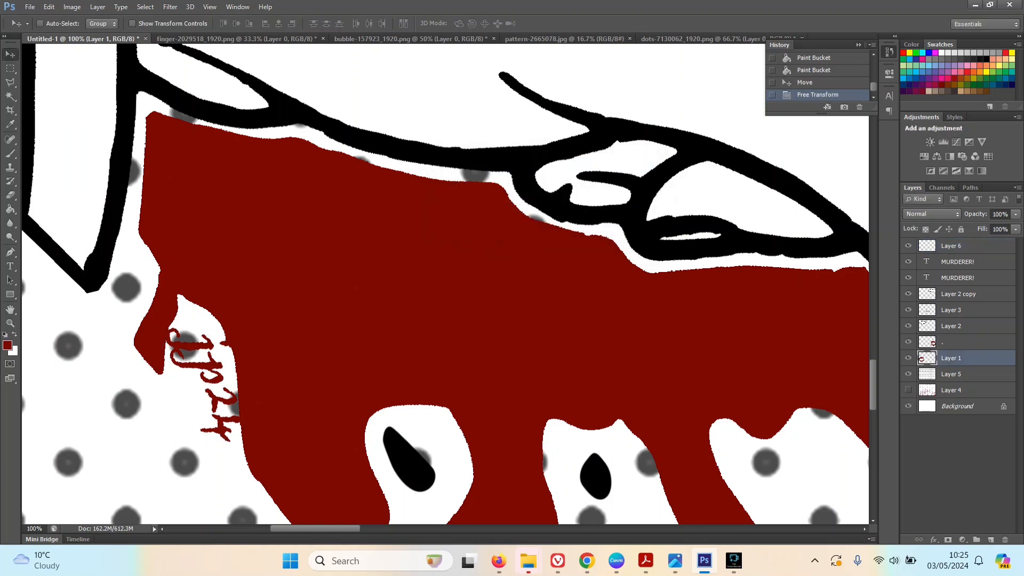
pyautogui.press('y')
pyautogui.press('g')
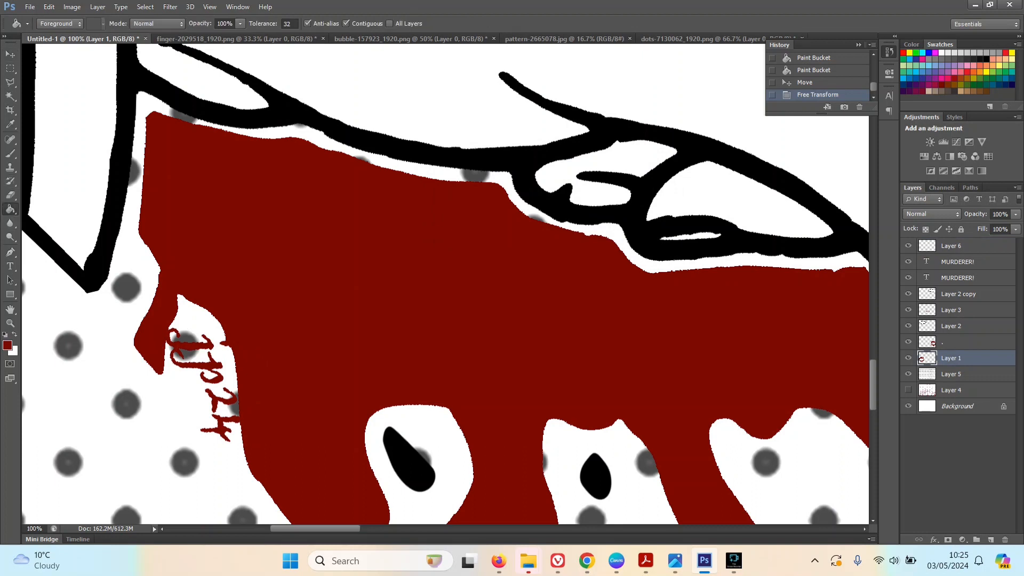
pyautogui.click(408, 458)
pyautogui.click(596, 475)
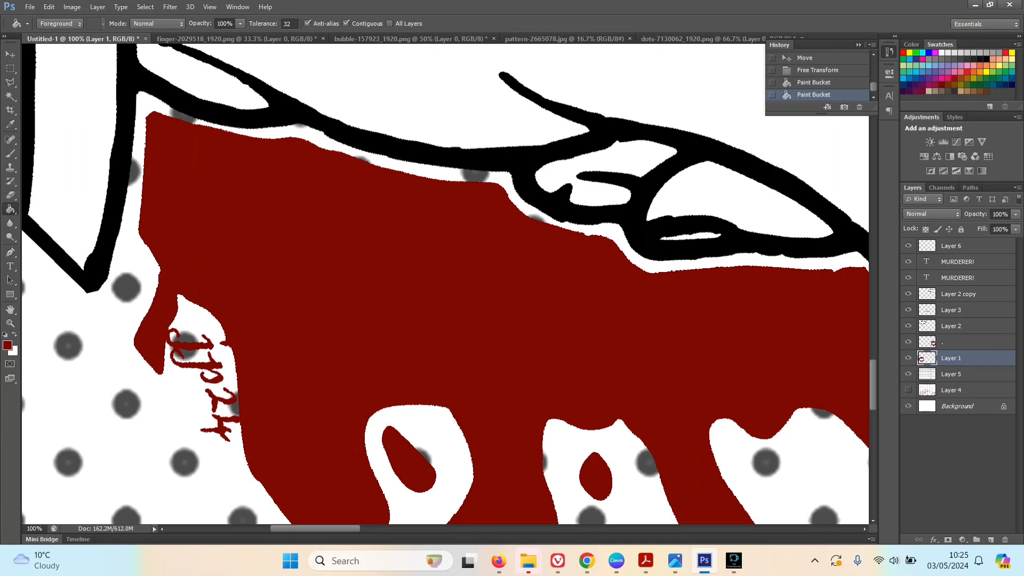
# Fill the two matching black drops in the right splatter, on its own layer, with the same dark red
pyautogui.moveTo(314, 528); pyautogui.dragTo(703, 527)
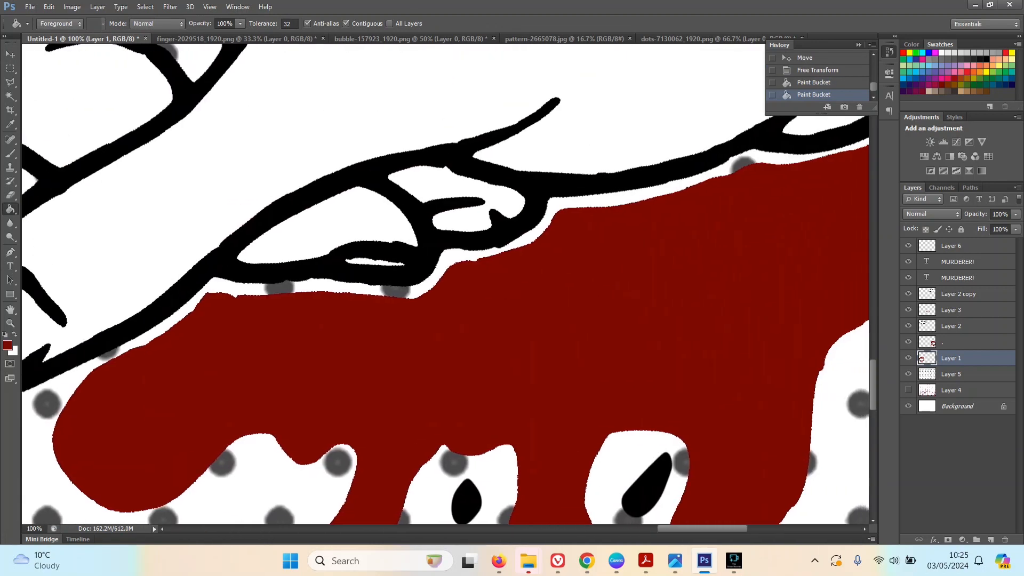
pyautogui.click(957, 341)
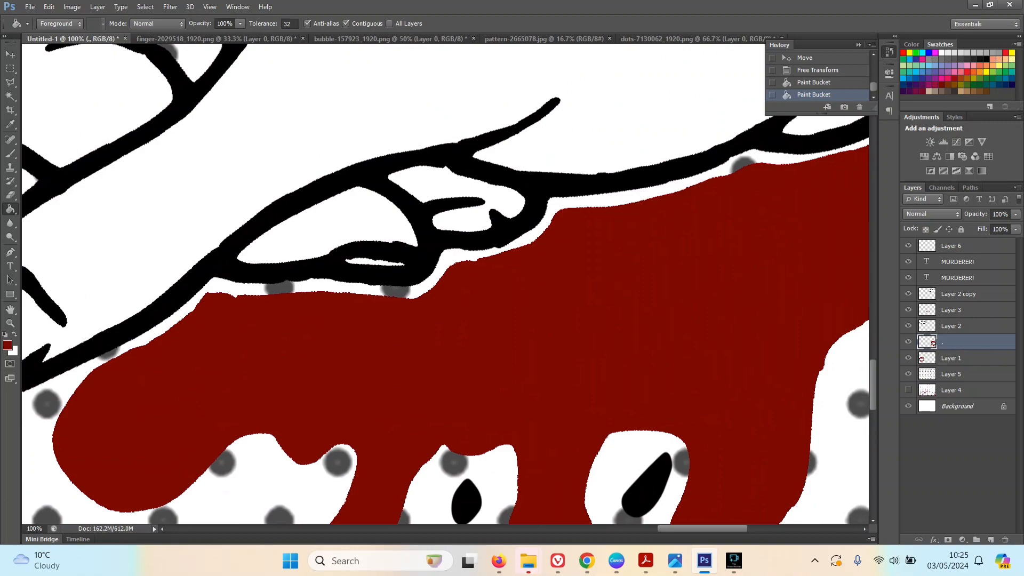
pyautogui.click(466, 501)
pyautogui.click(646, 483)
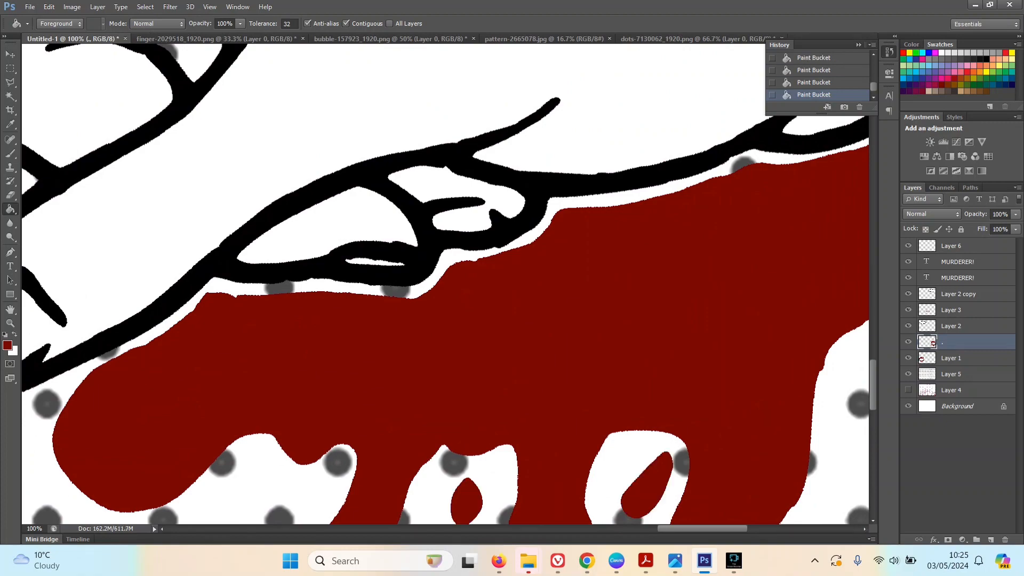
pyautogui.scroll(-5, 27, 381)
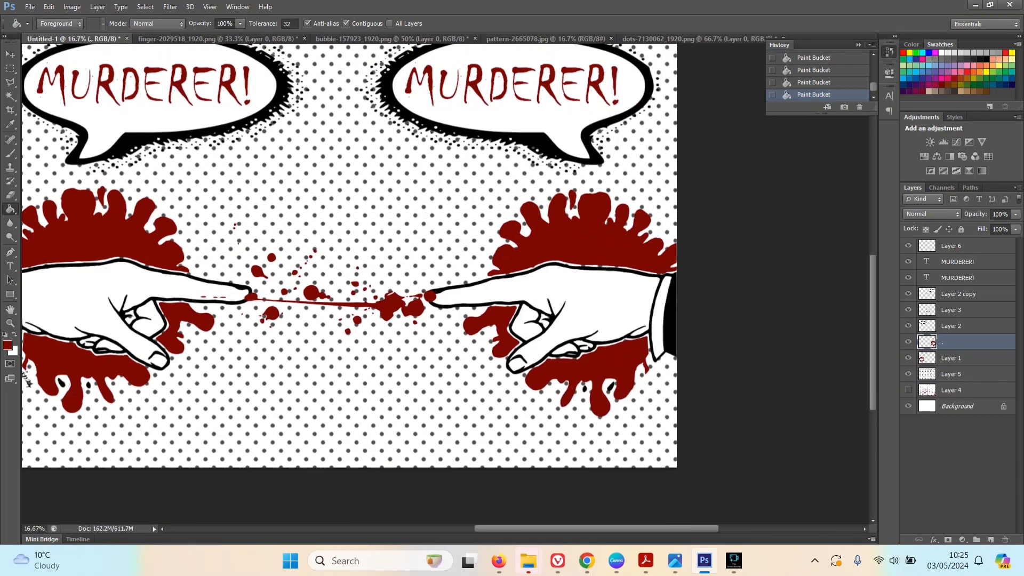
pyautogui.scroll(-1, 27, 381)
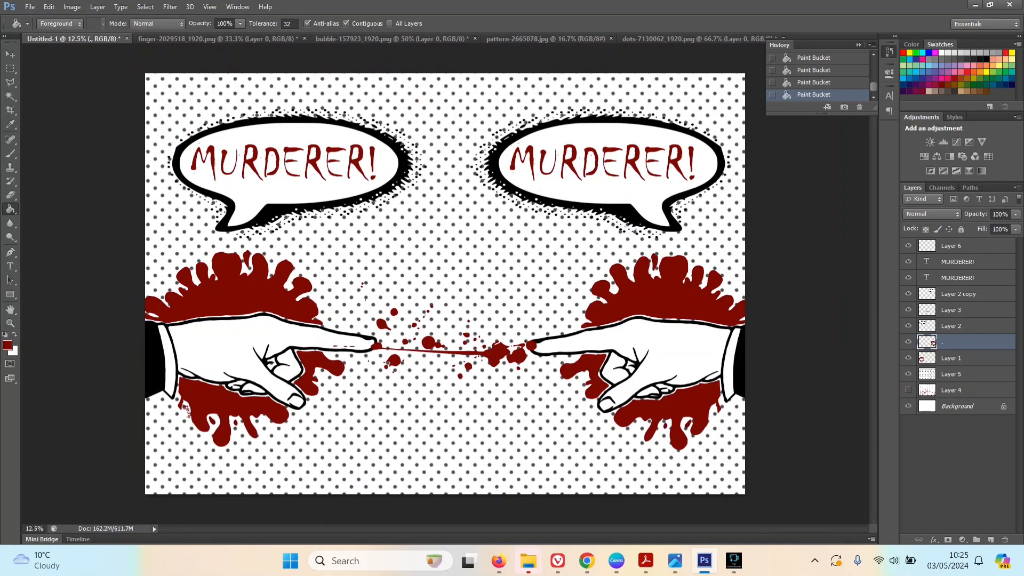